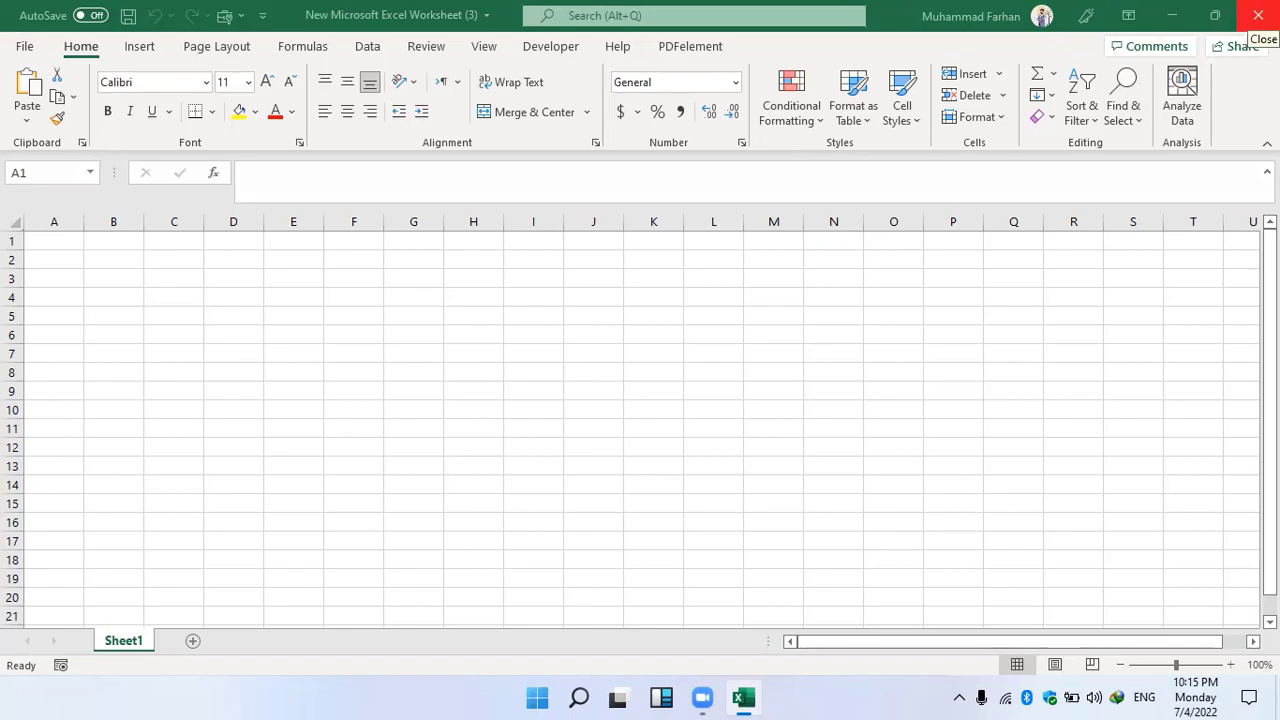
Close the open Excel workbook and refresh the desktop.
click(1258, 15)
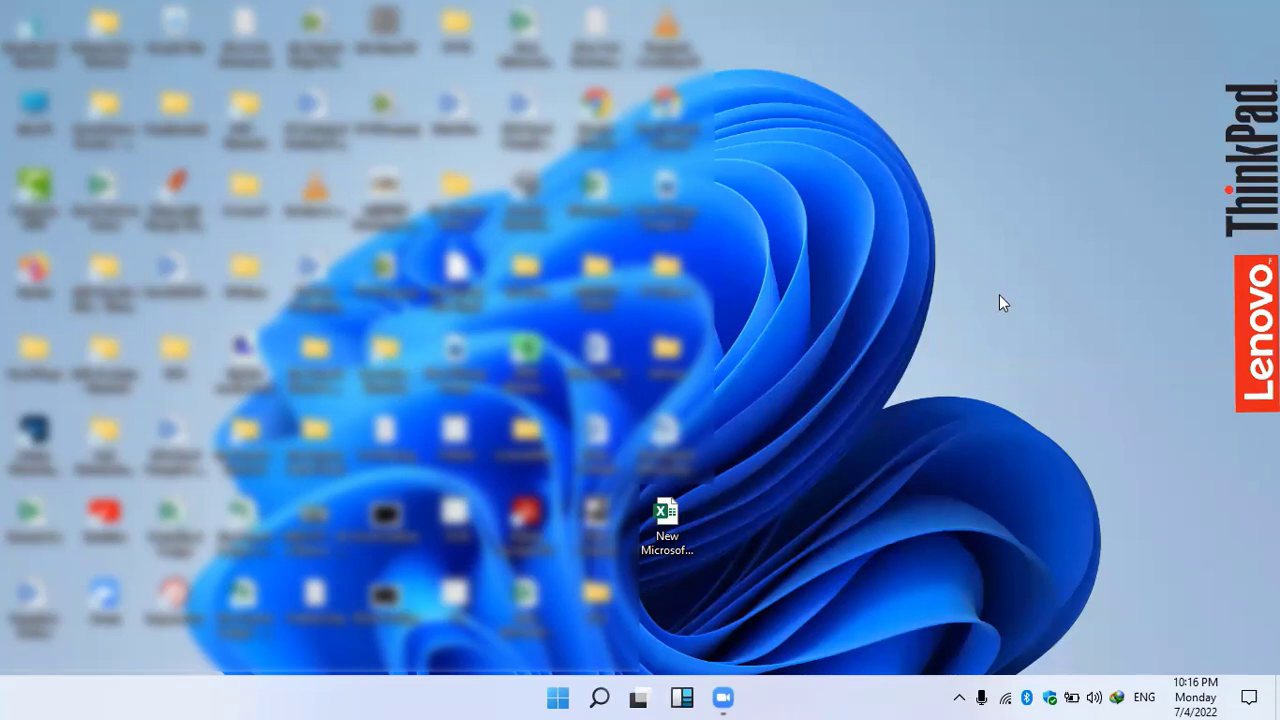
right_click(926, 300)
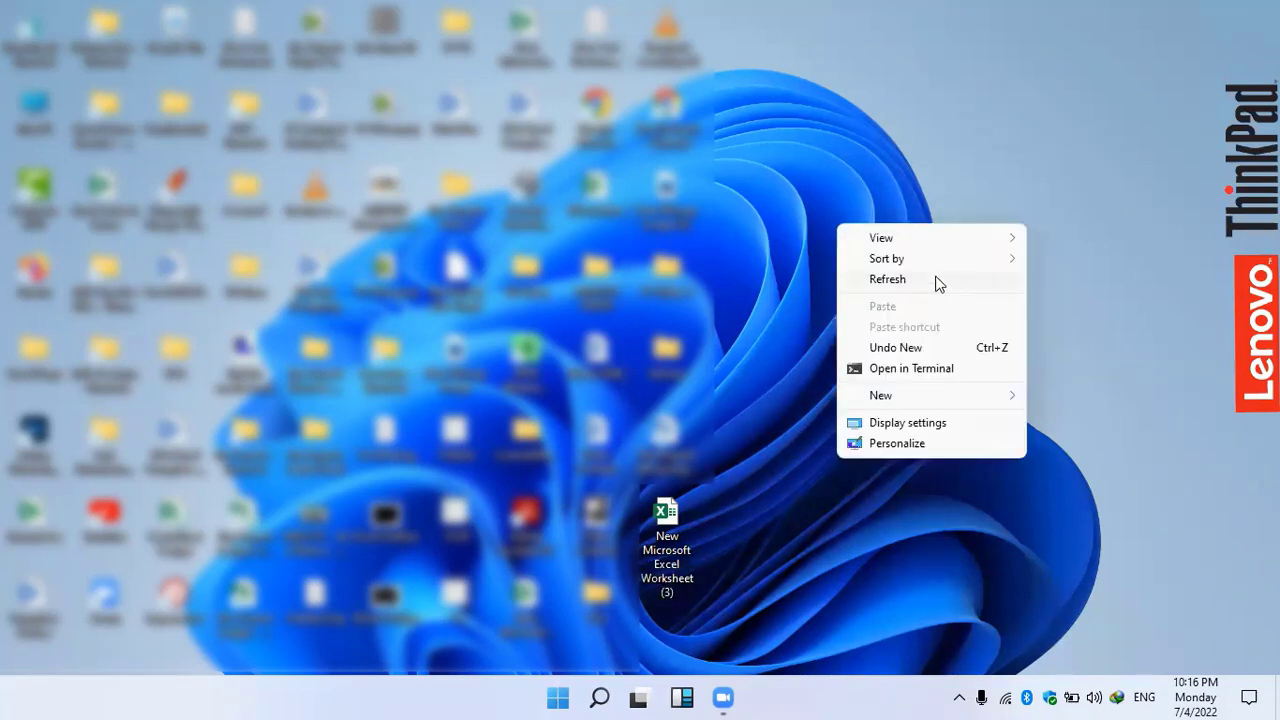
click(937, 281)
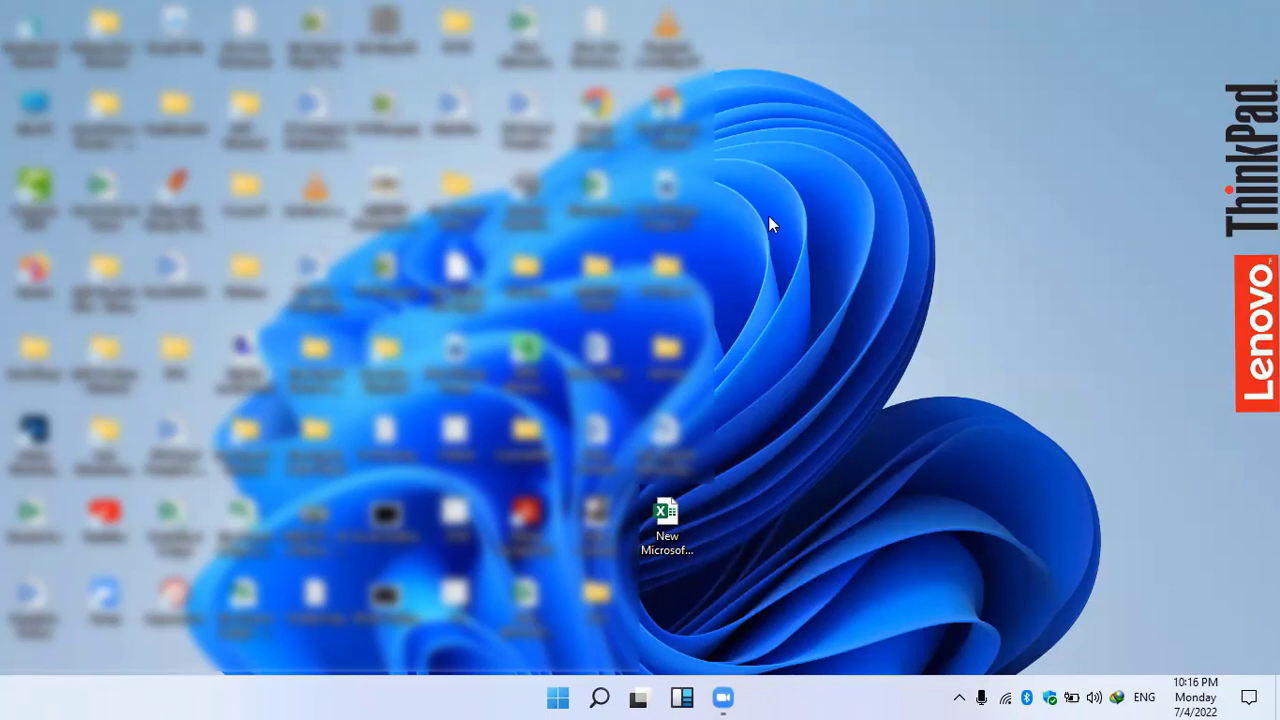
Create a new Microsoft Excel Worksheet file on the desktop, keeping its default name.
right_click(849, 313)
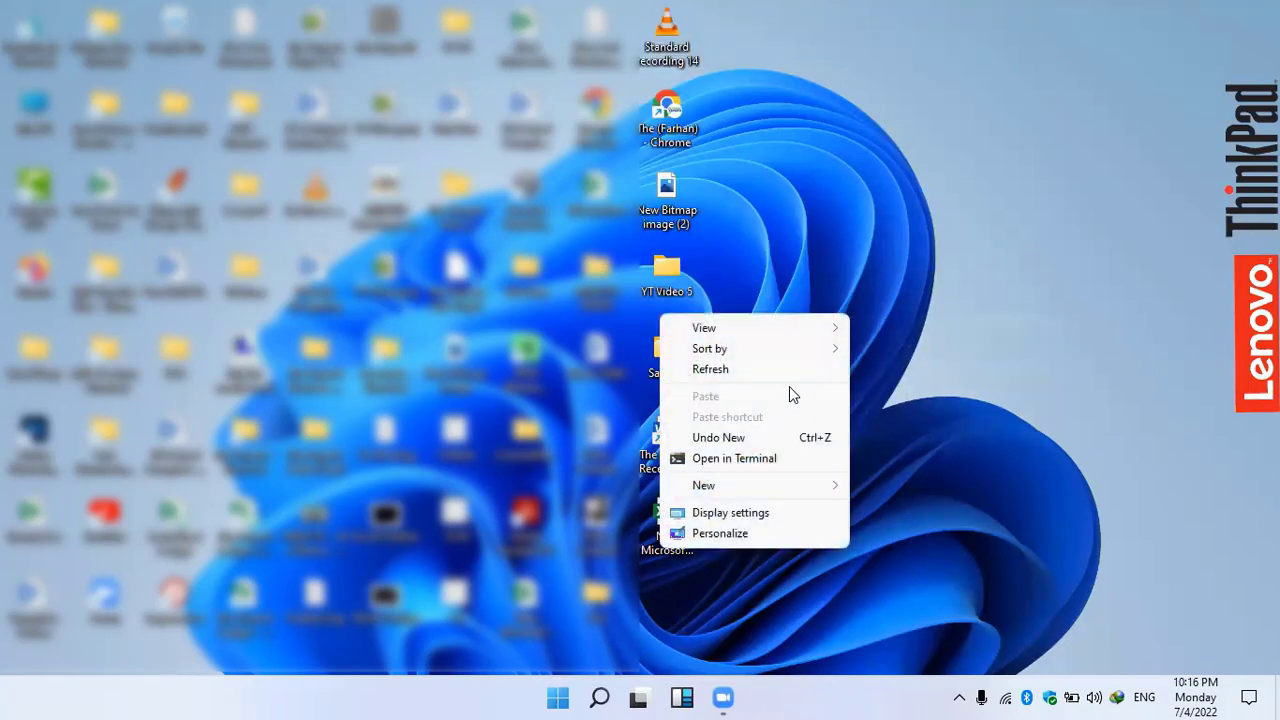
mouse_move(802, 485)
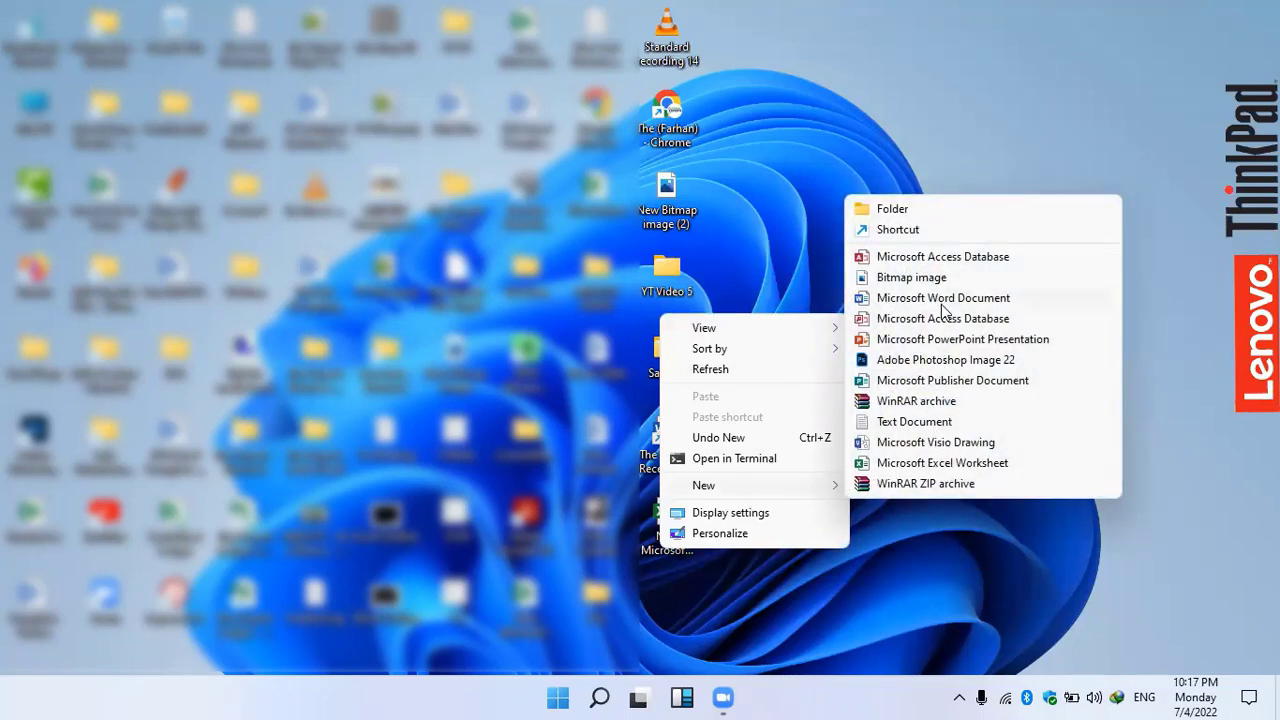
click(940, 463)
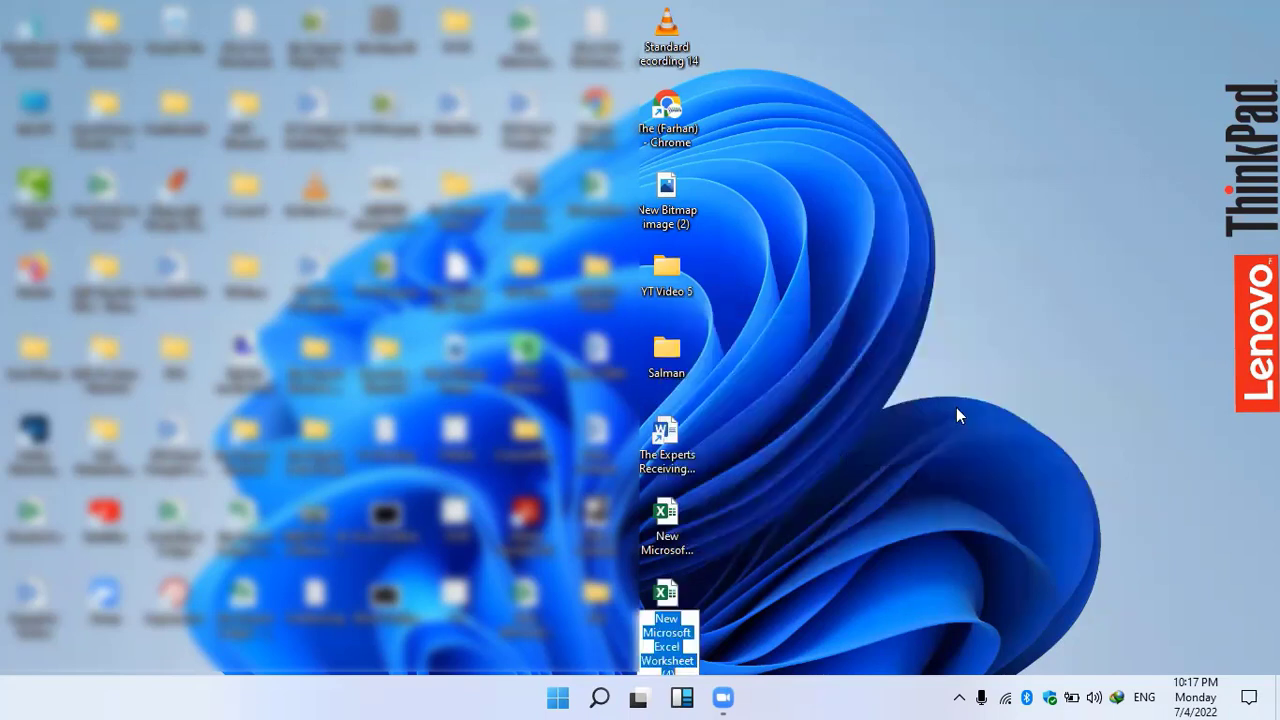
click(728, 594)
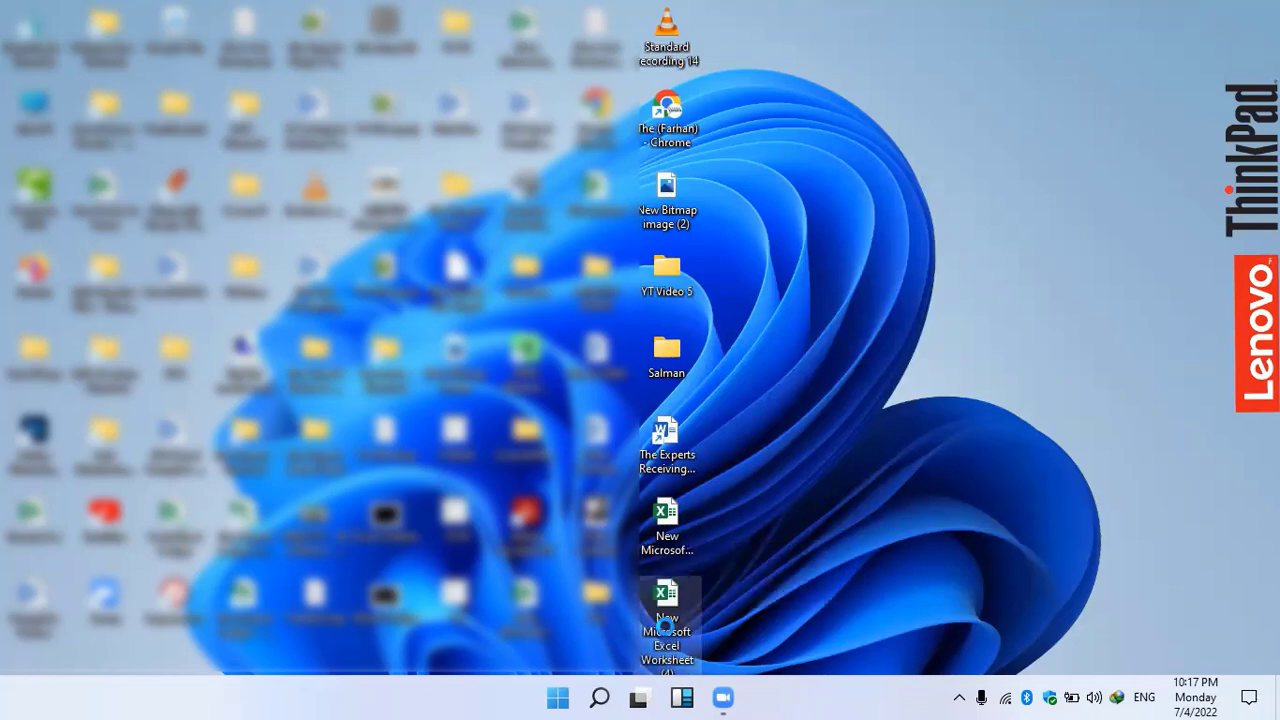
Rename the newly created Excel worksheet file on the desktop as "Lesson 1".
right_click(666, 626)
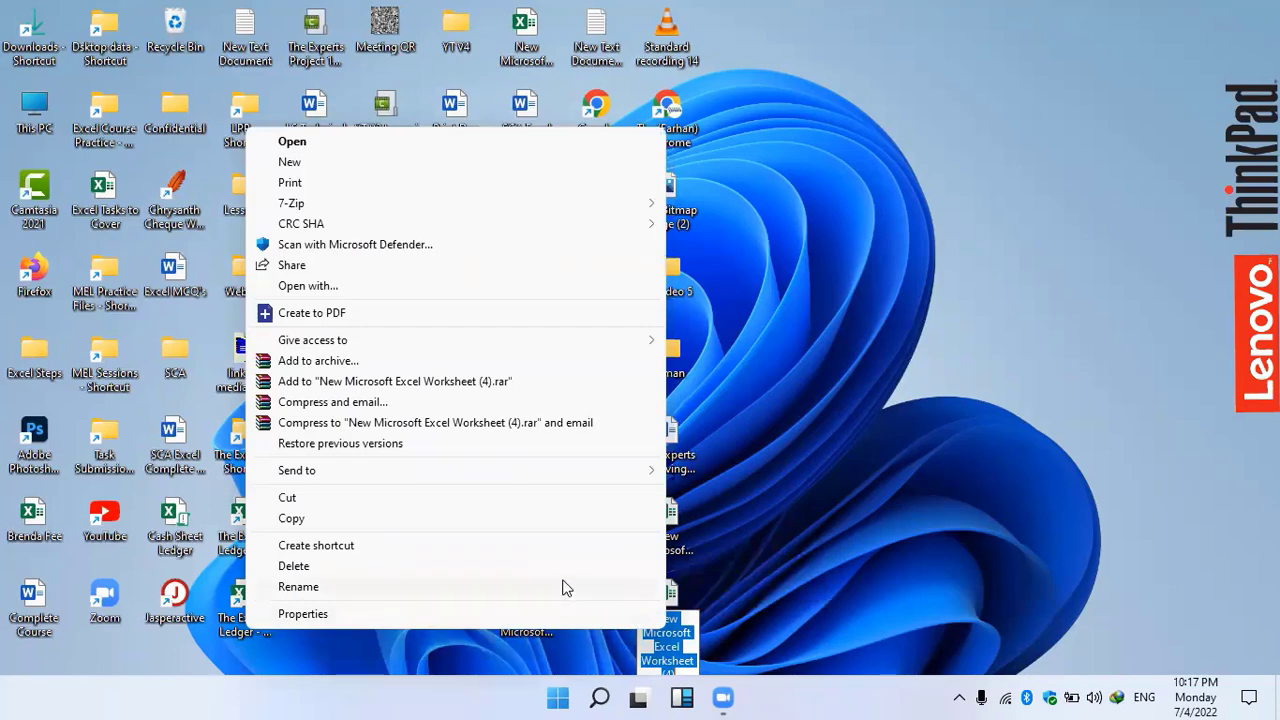
click(562, 587)
text(4)
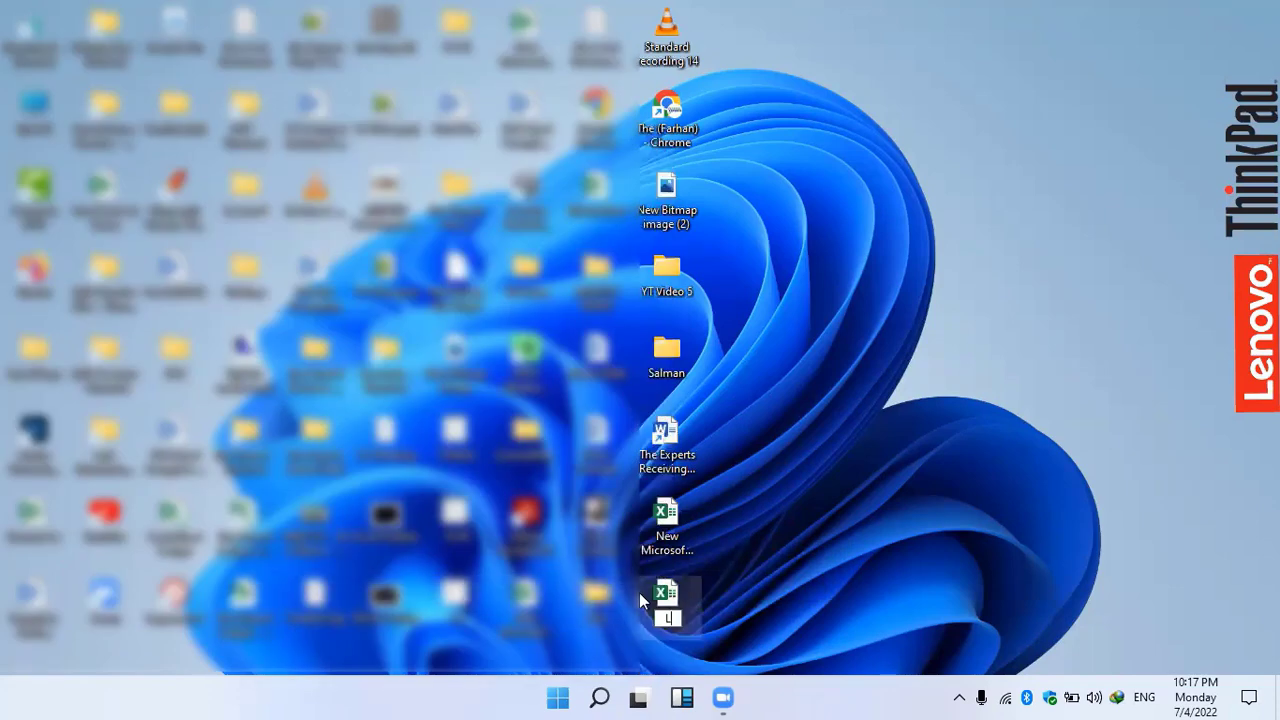
text(esson 1)
key(Return)
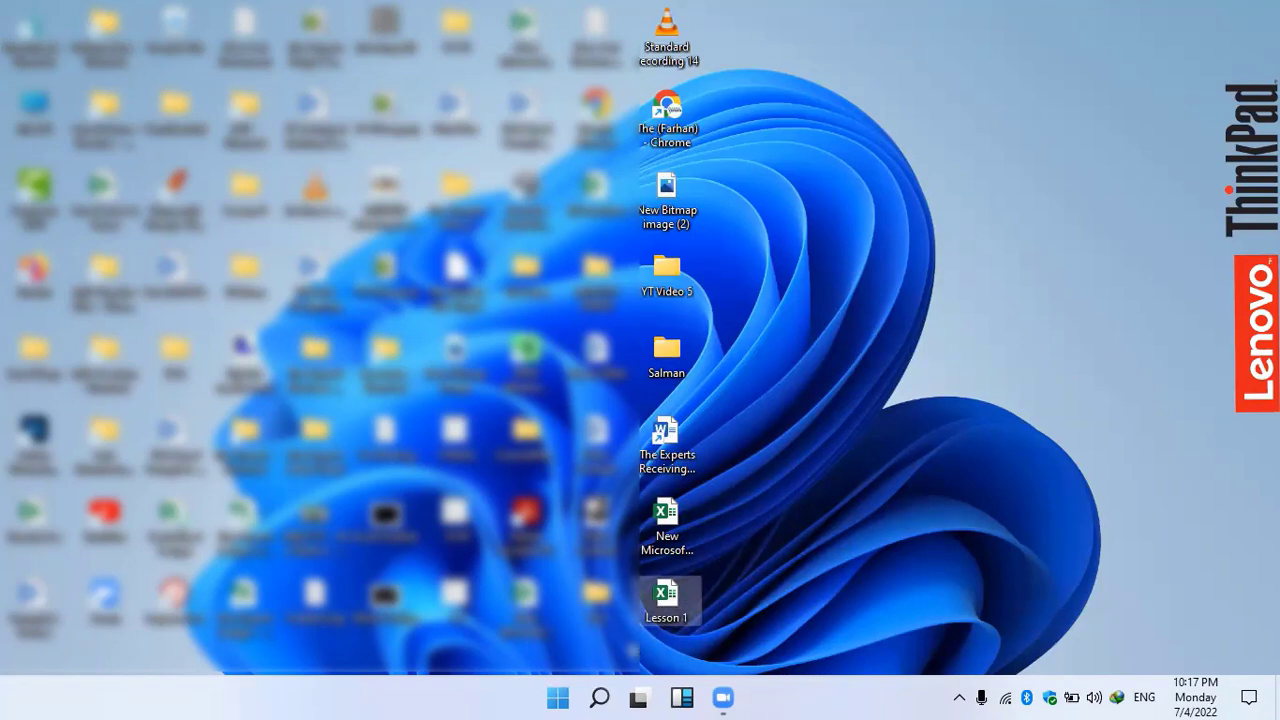
Launch Excel through a Windows search for "excel", dismissing the add-in warning, and close the blank workbook.
click(599, 697)
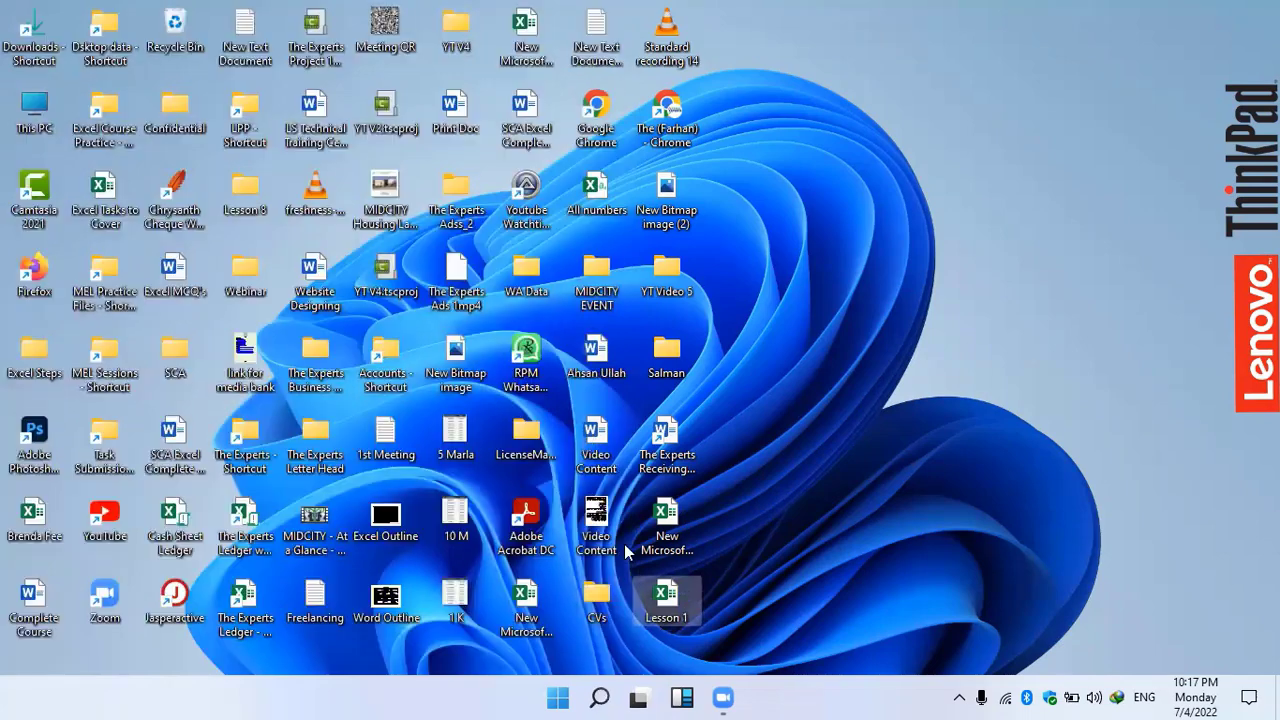
text(excel)
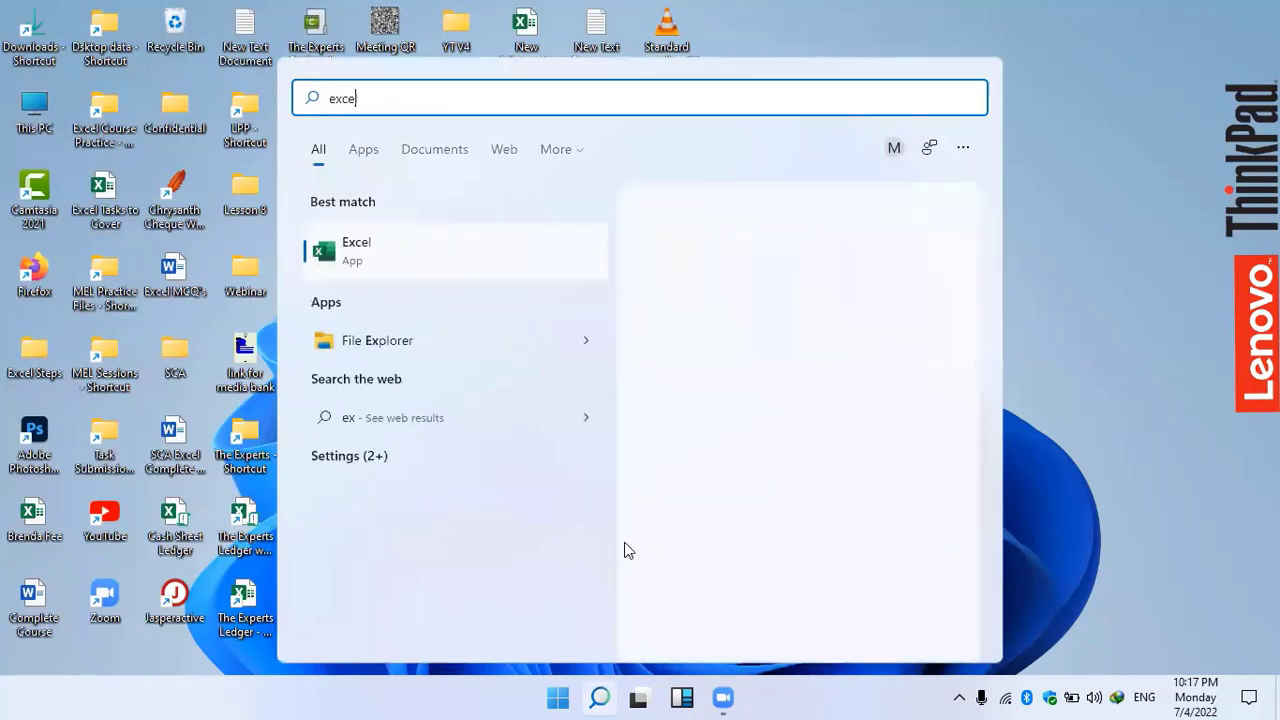
click(465, 269)
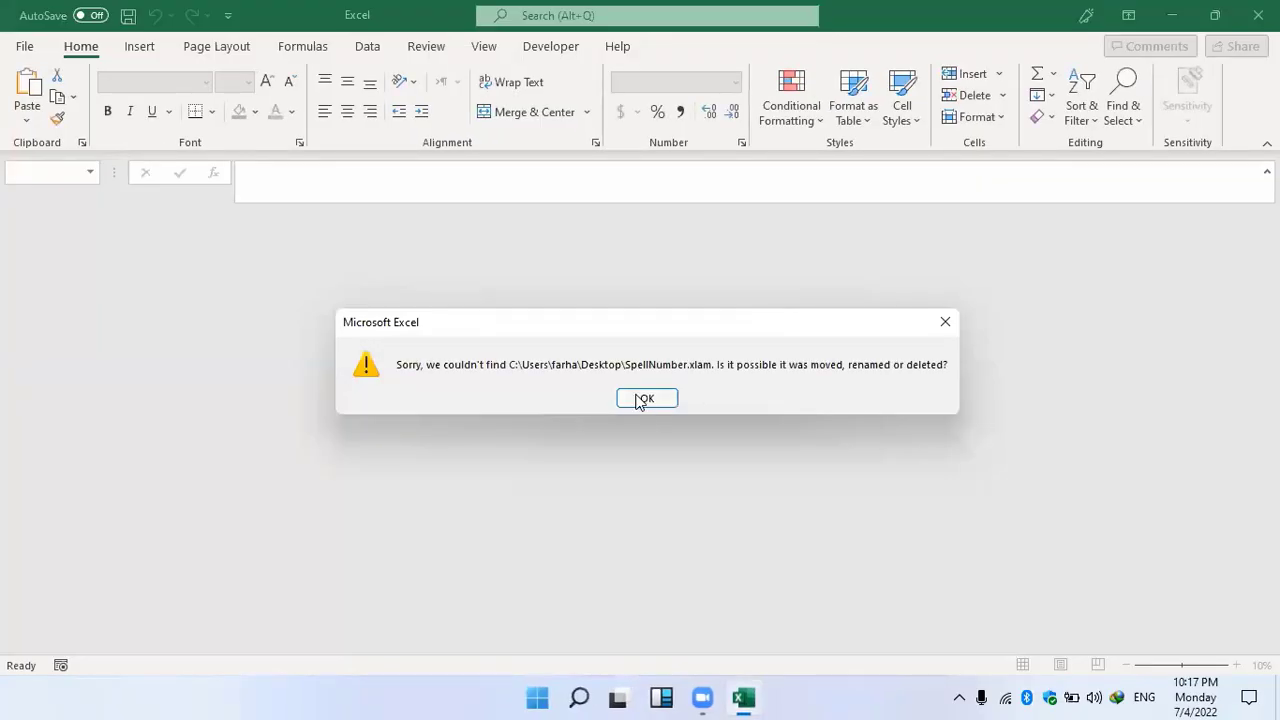
click(638, 398)
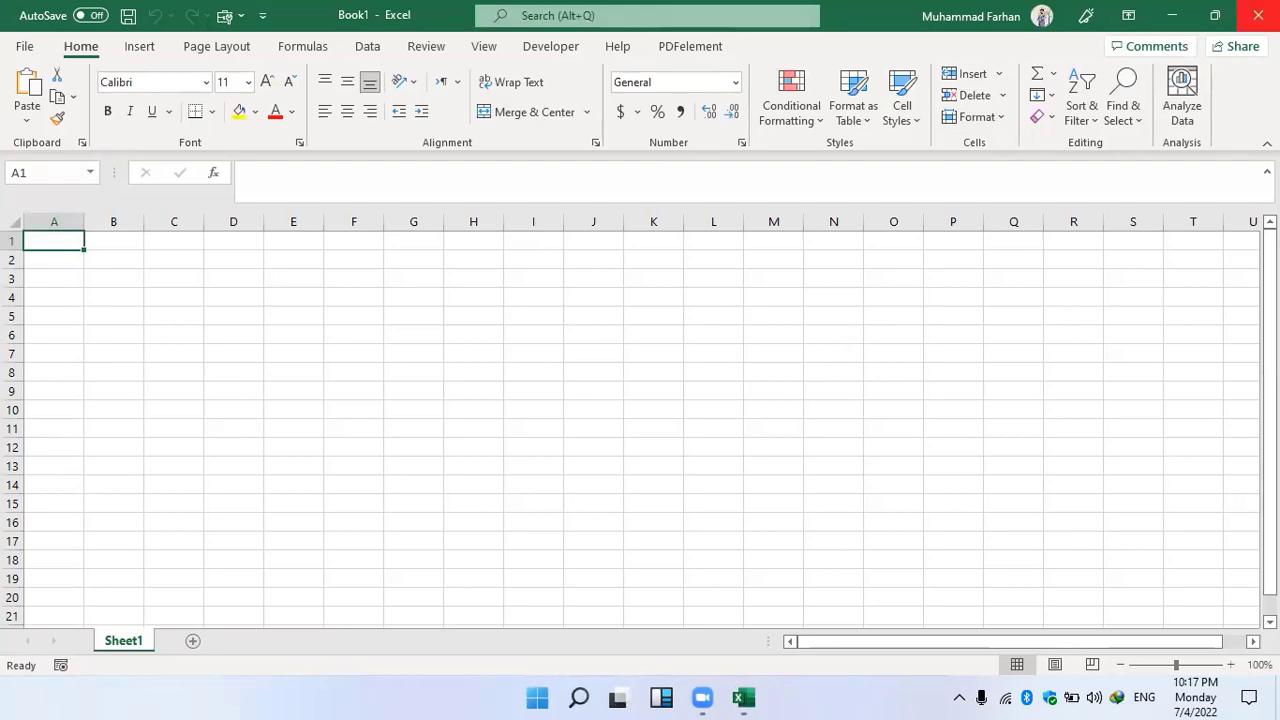
click(1258, 15)
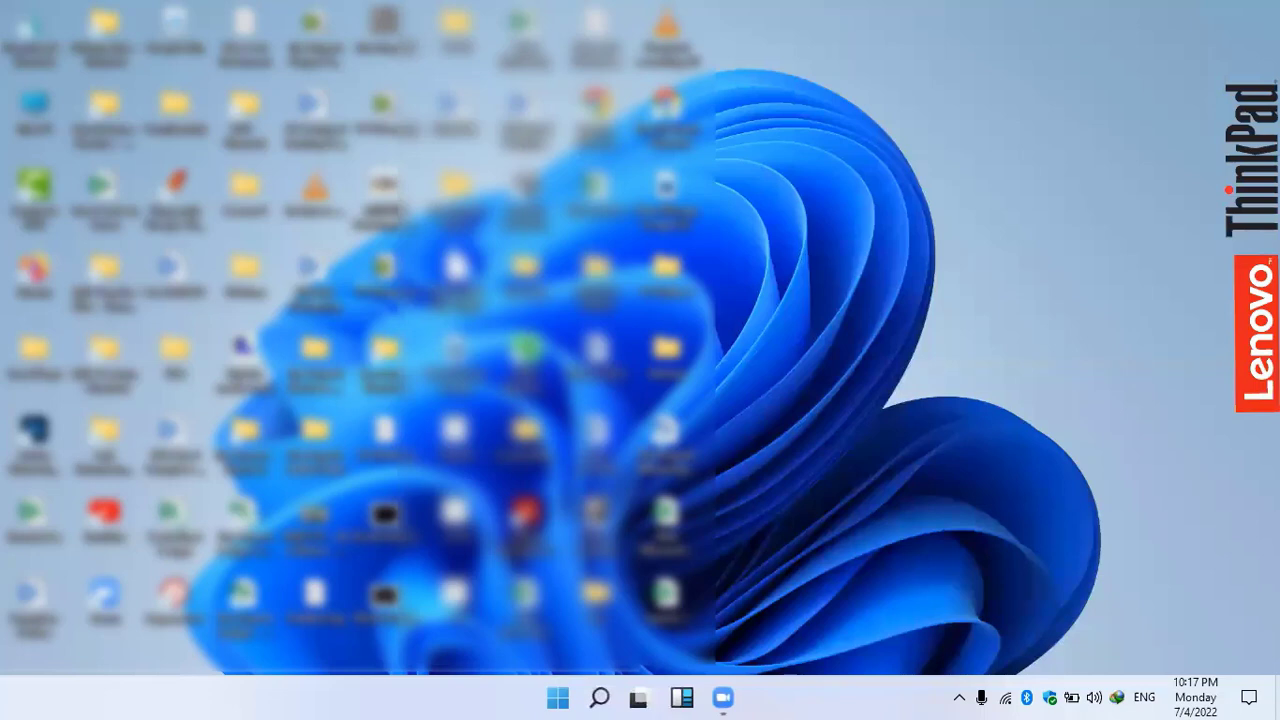
Launch Excel with the Windows Run command "Excel", dismissing the add-in warning, and close the blank workbook.
key(super+r)
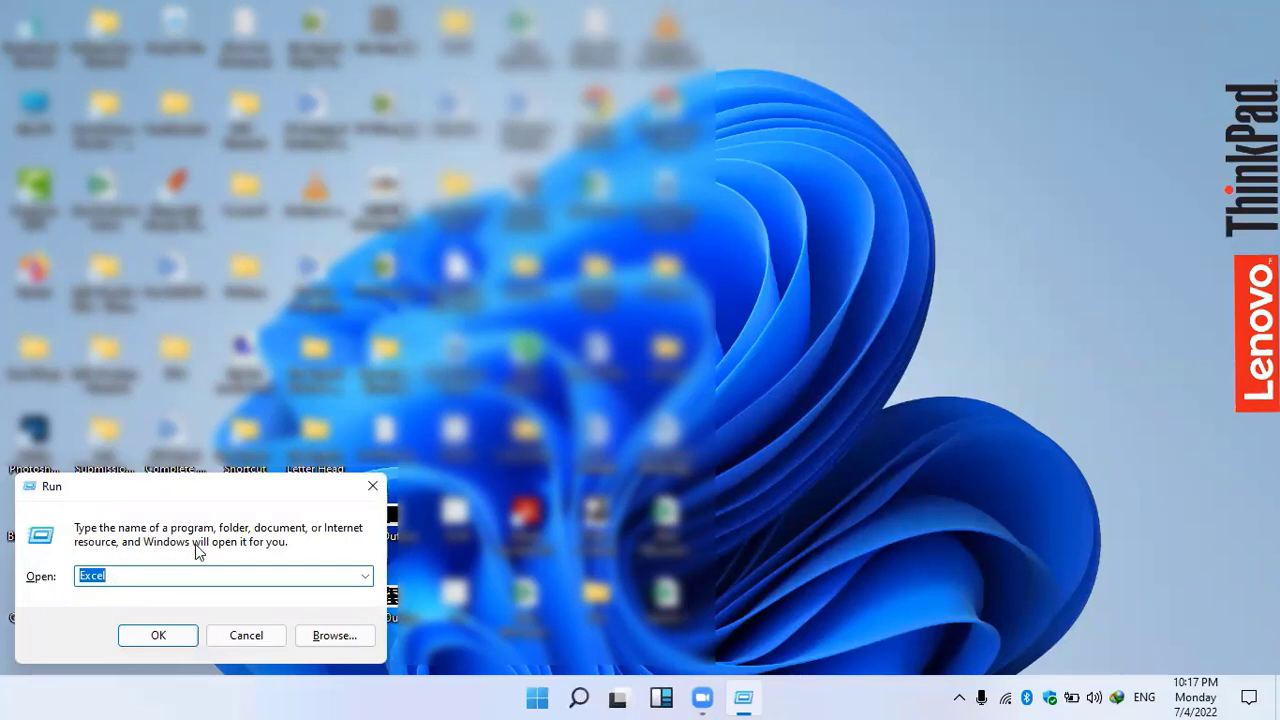
click(150, 634)
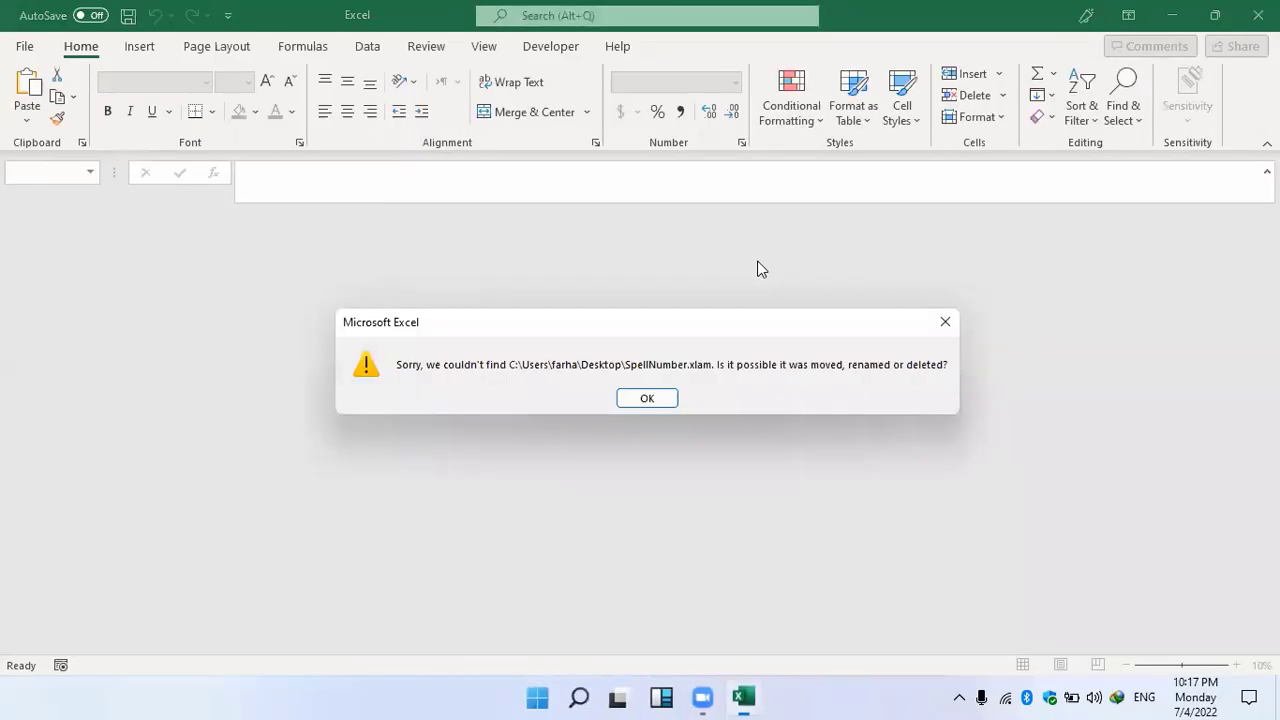
click(647, 398)
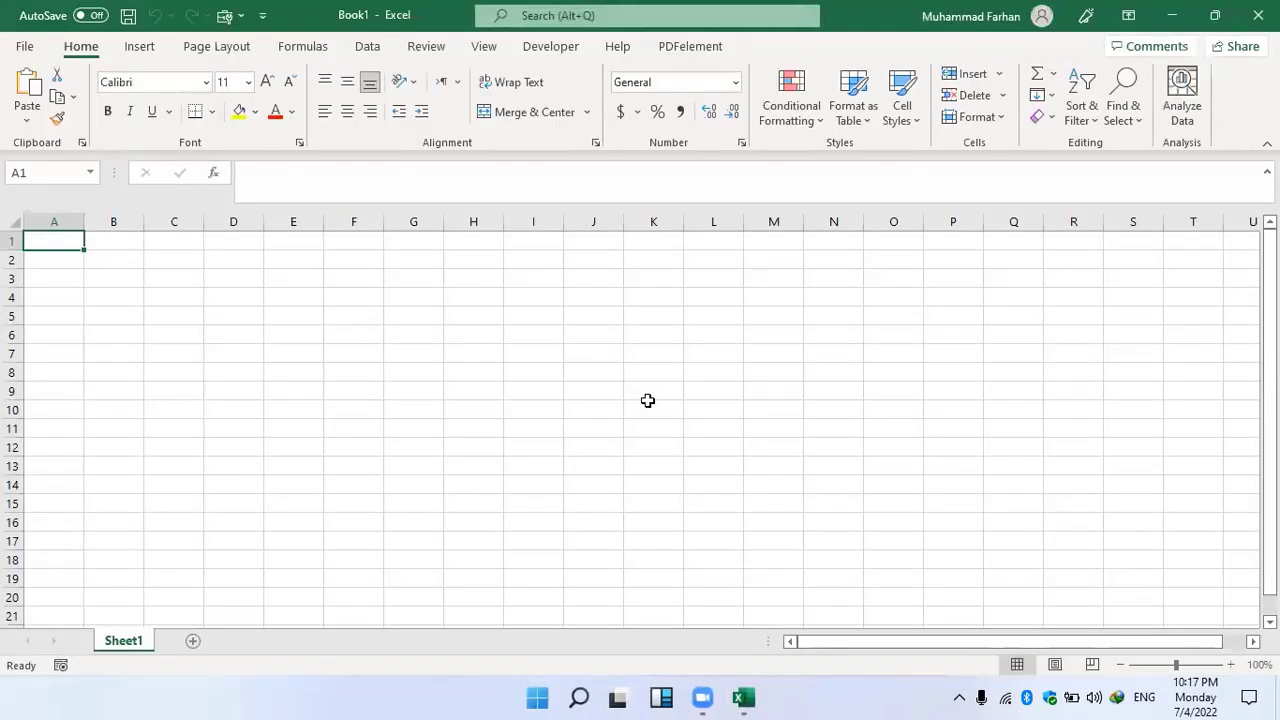
click(1258, 15)
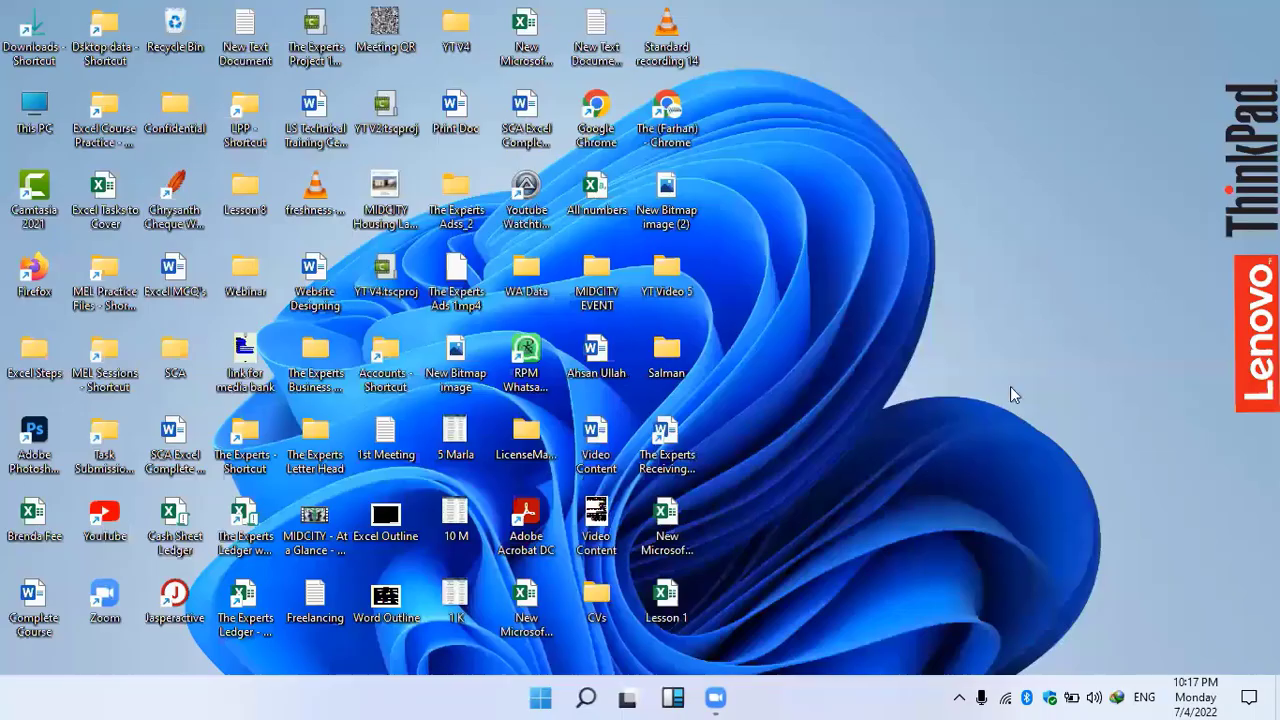
Open the Lesson 1 workbook from the desktop and look through the rows of Sheet1.
double_click(637, 606)
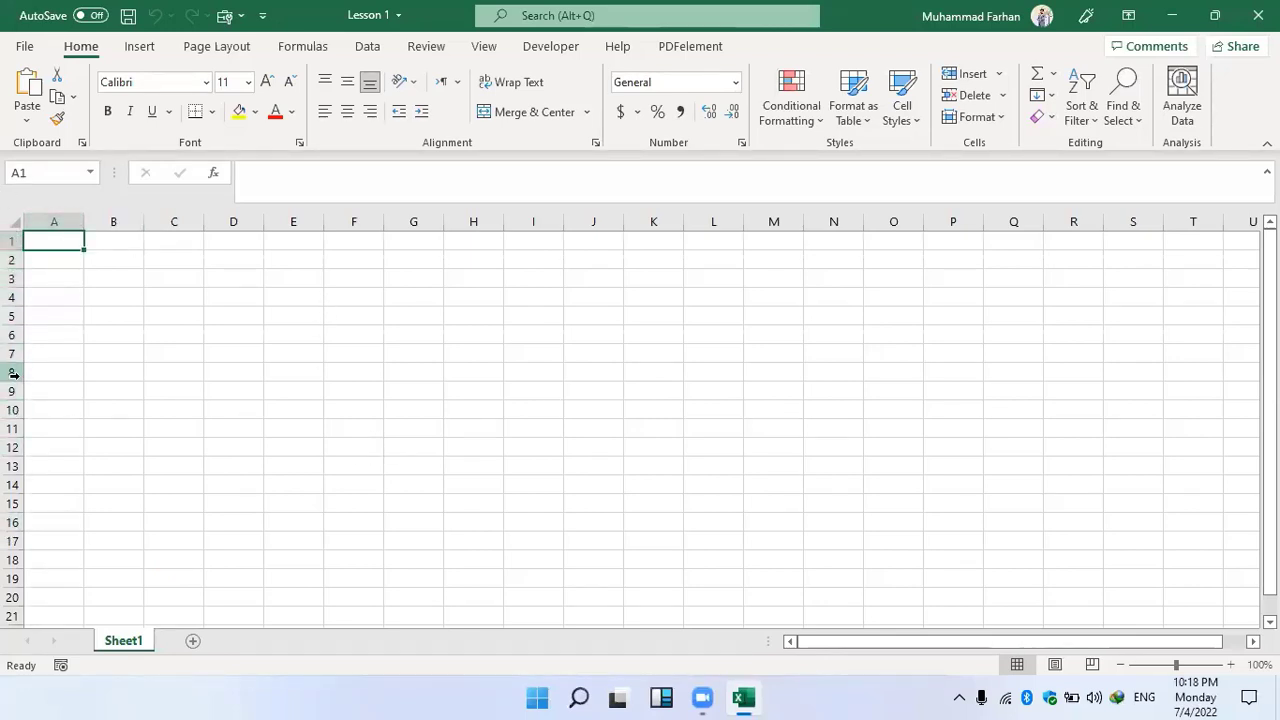
scroll(8, 375, down, 6)
scroll(8, 378, down, 17)
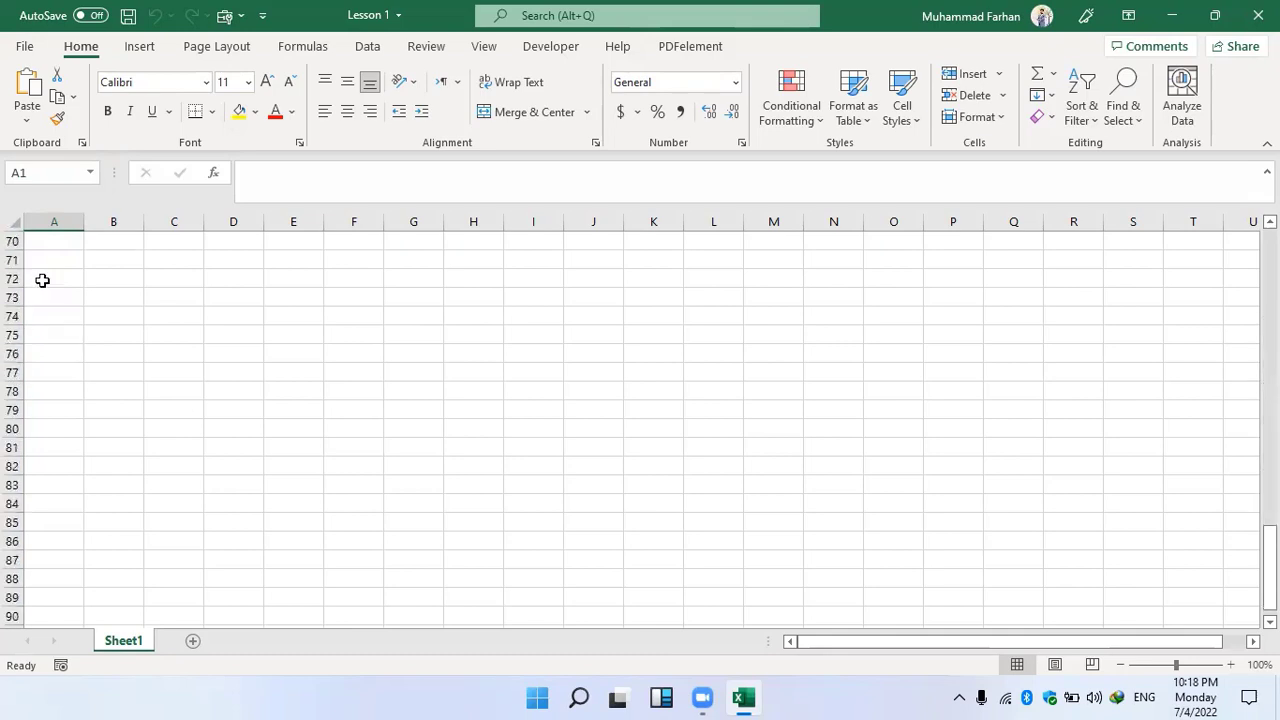
scroll(42, 280, up, 9)
scroll(42, 280, up, 14)
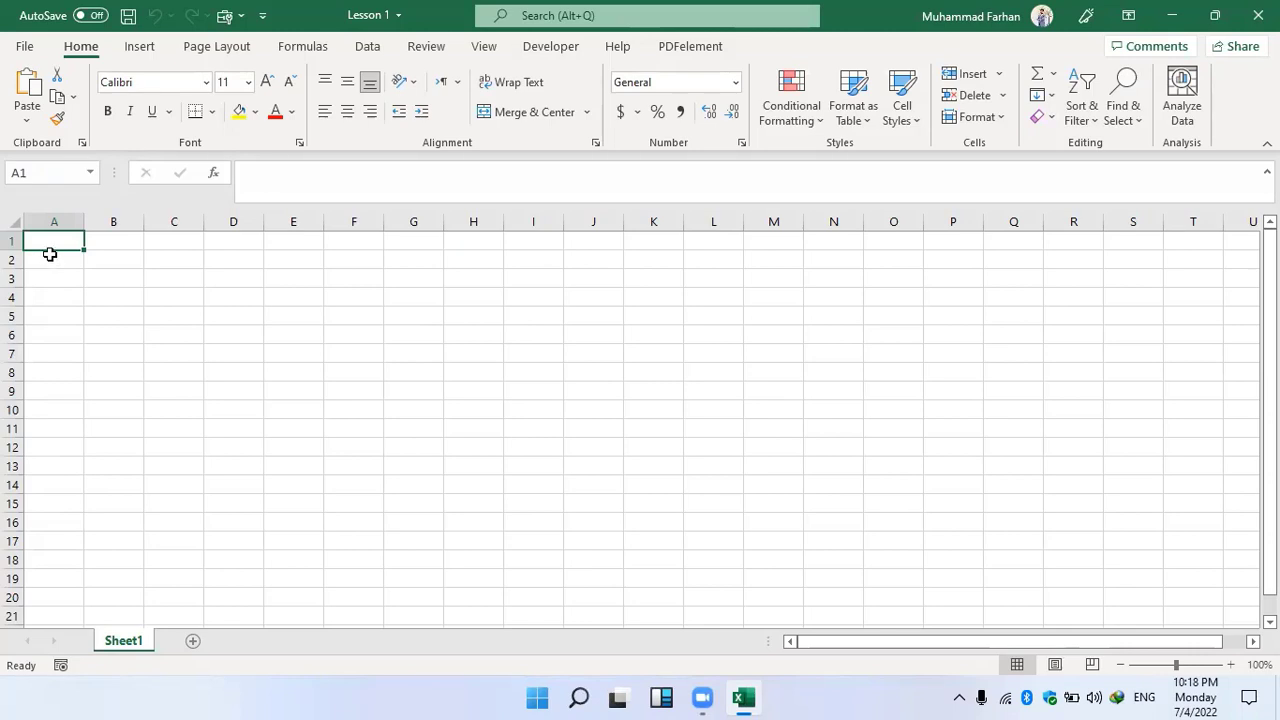
Select the entire column A to show its extent, and return the selection to cell A2.
key(ctrl+space)
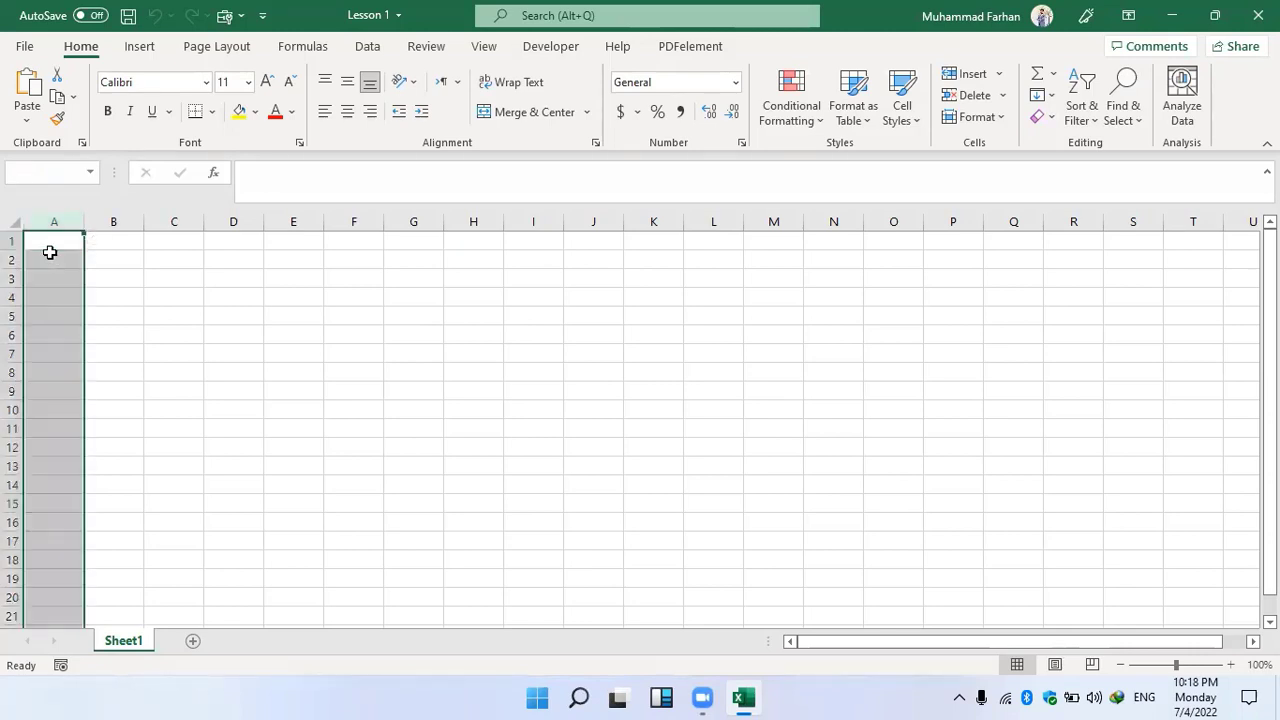
scroll(49, 252, down, 3)
scroll(49, 252, up, 3)
click(72, 252)
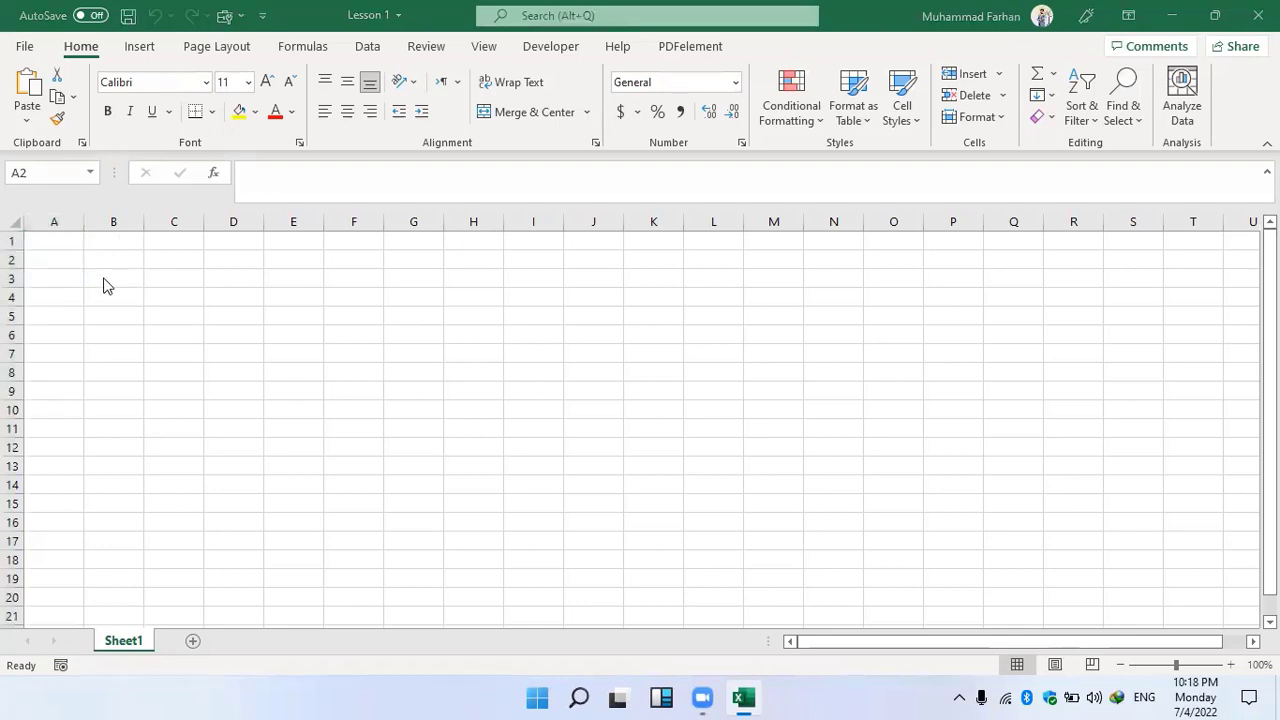
Go from cell A2 straight to the last row of column A and select its final cell.
click(59, 260)
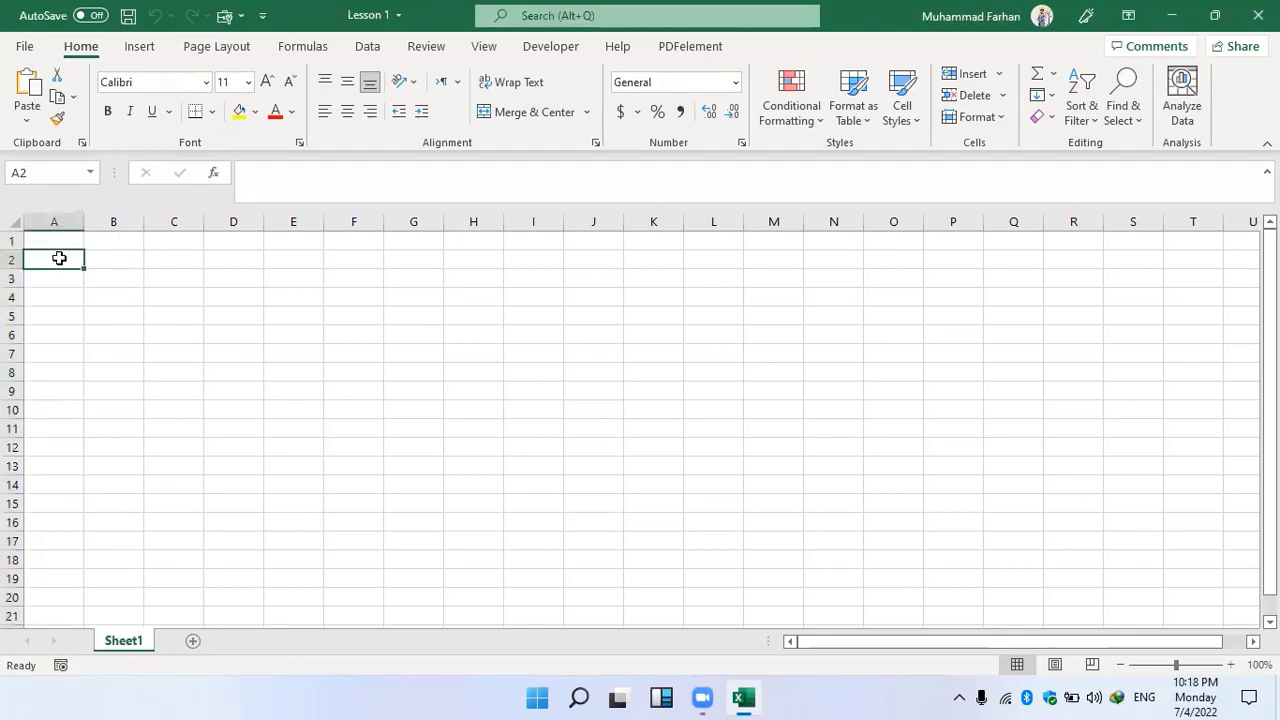
key(ctrl+Down)
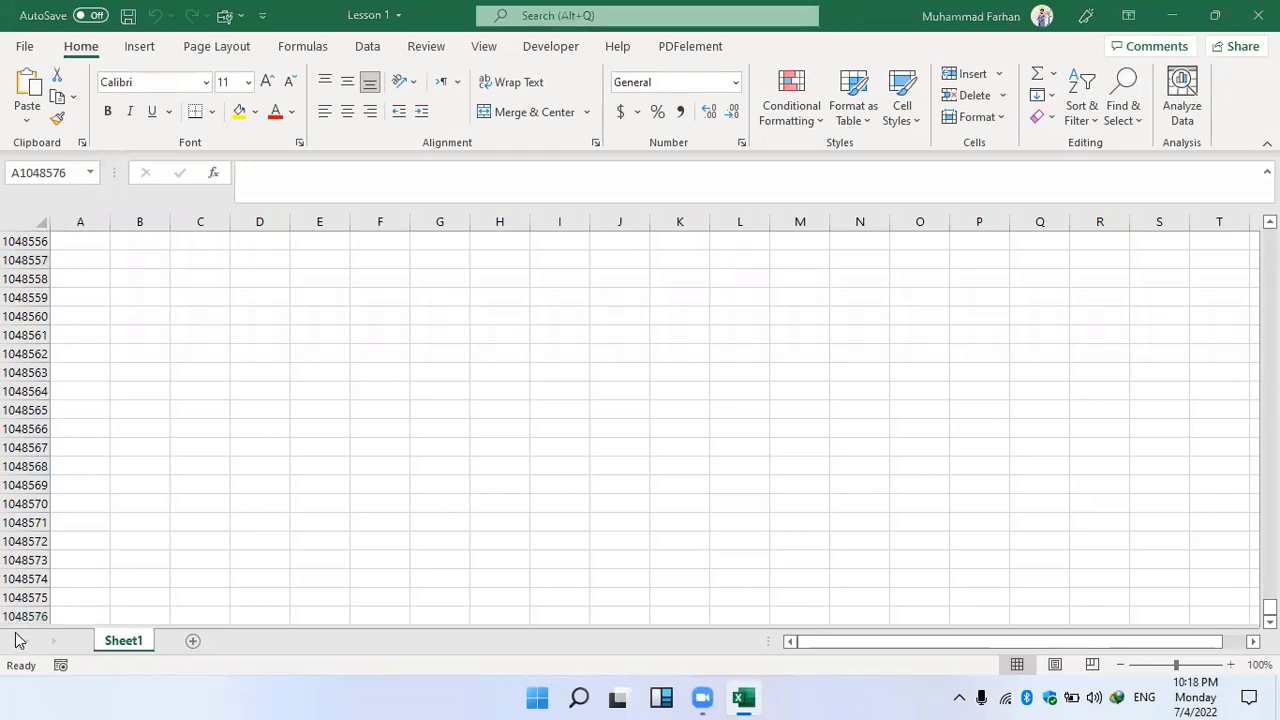
scroll(64, 611, down, 2)
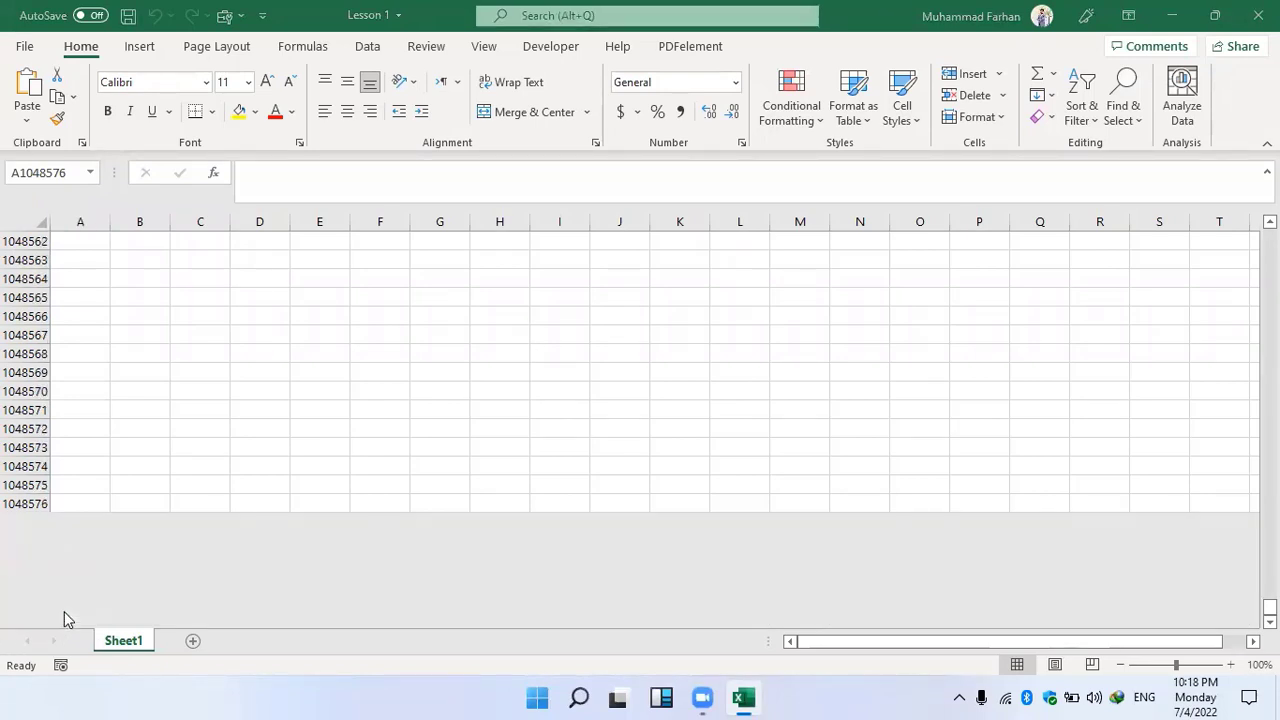
click(77, 503)
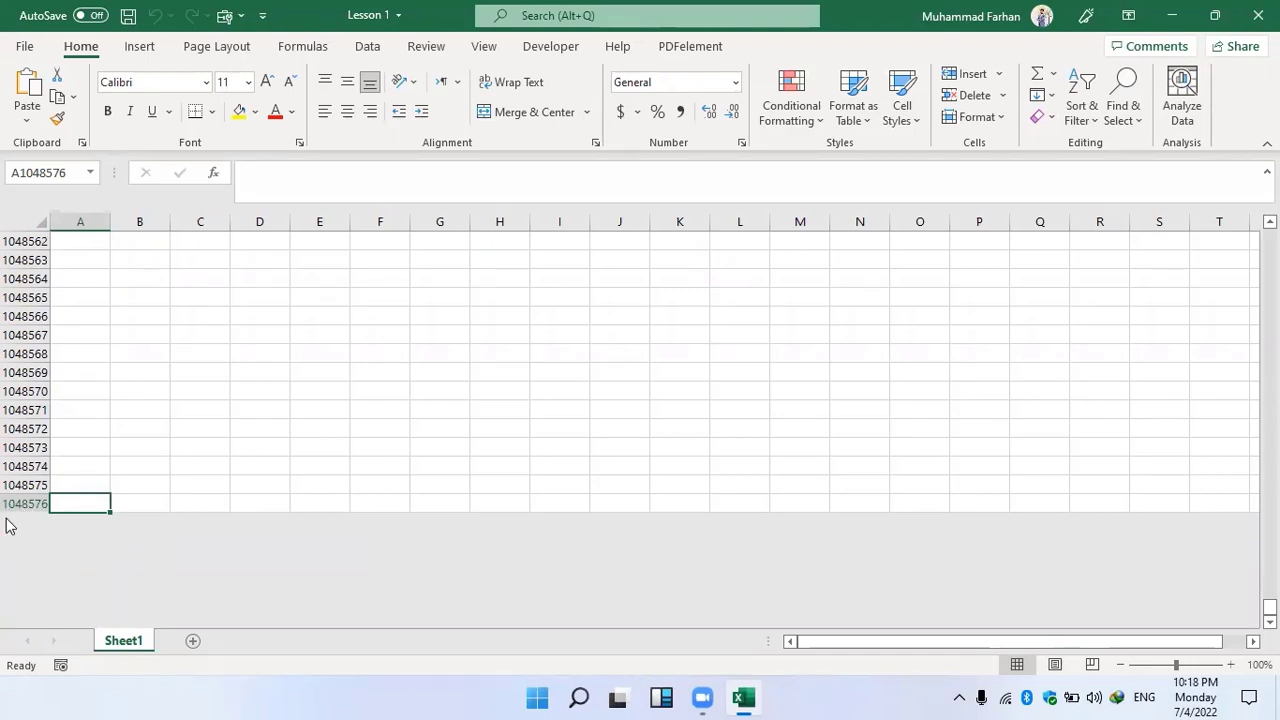
Examine the sheet's final rows, reselect the last cell of column A and return straight to cell A1.
key(alt+Tab)
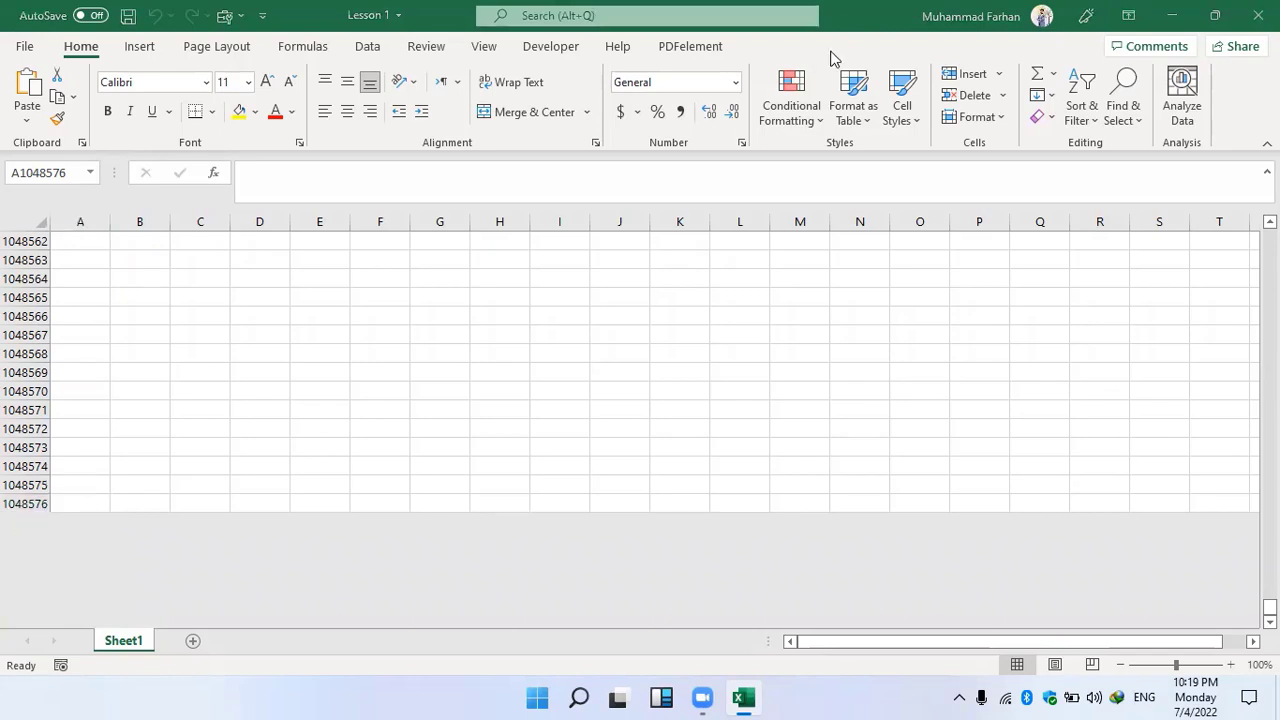
scroll(86, 490, up, 12)
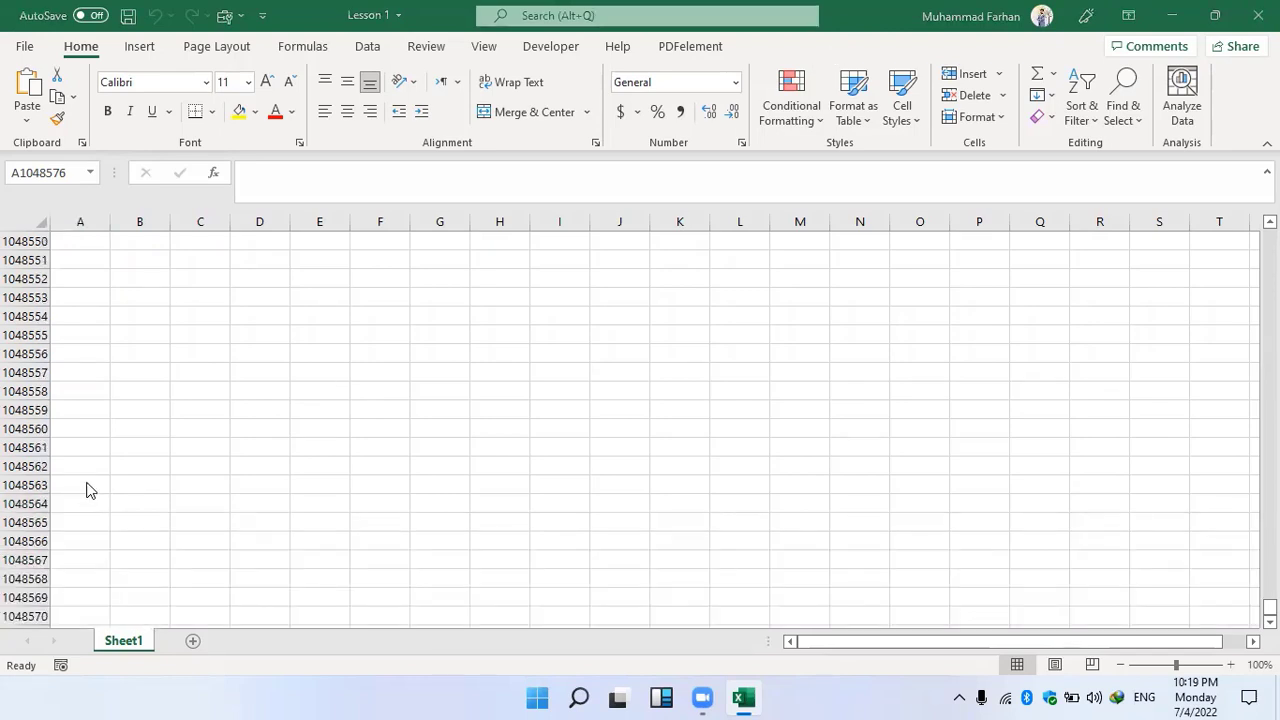
scroll(86, 488, up, 4)
scroll(86, 488, down, 16)
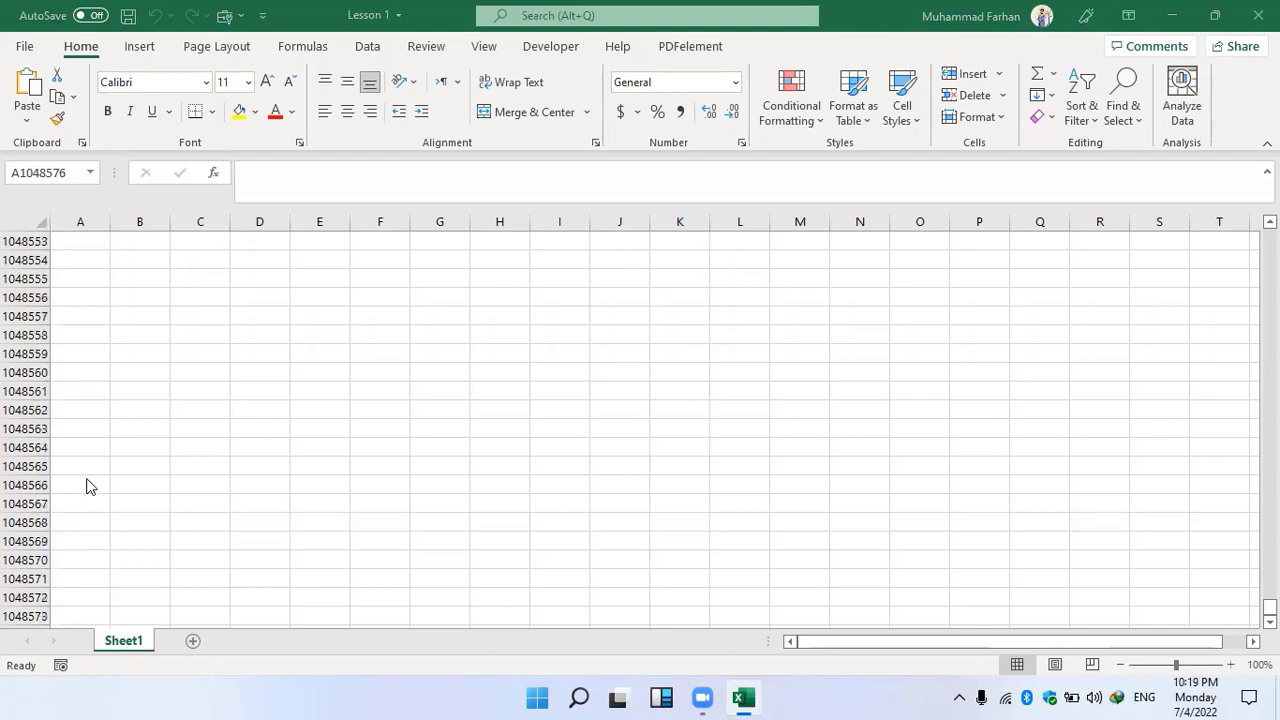
scroll(85, 486, up, 1)
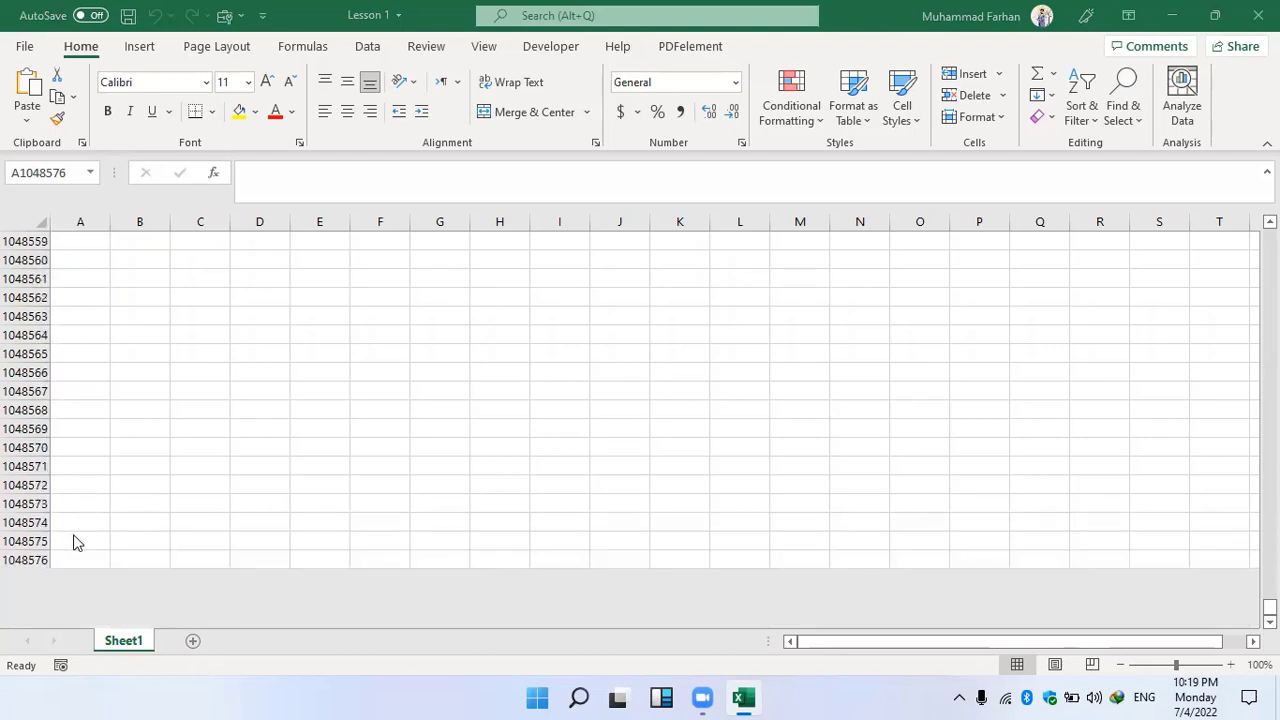
click(80, 562)
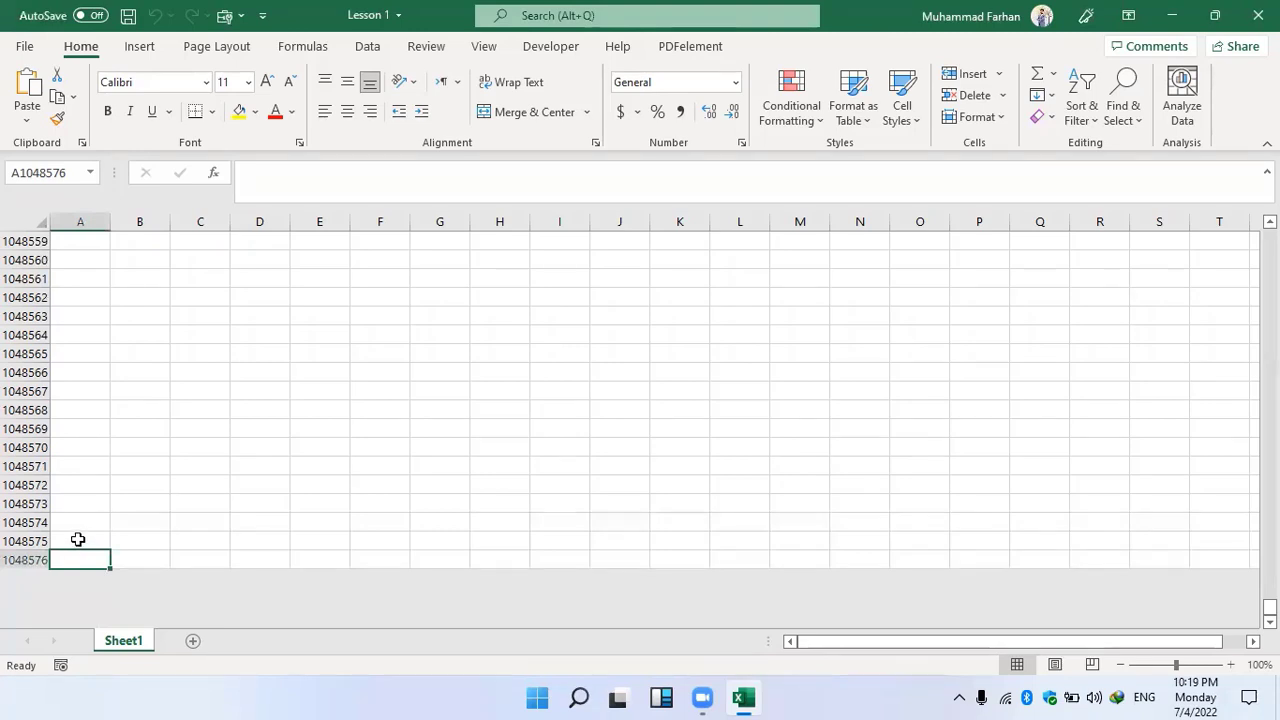
key(ctrl+Up)
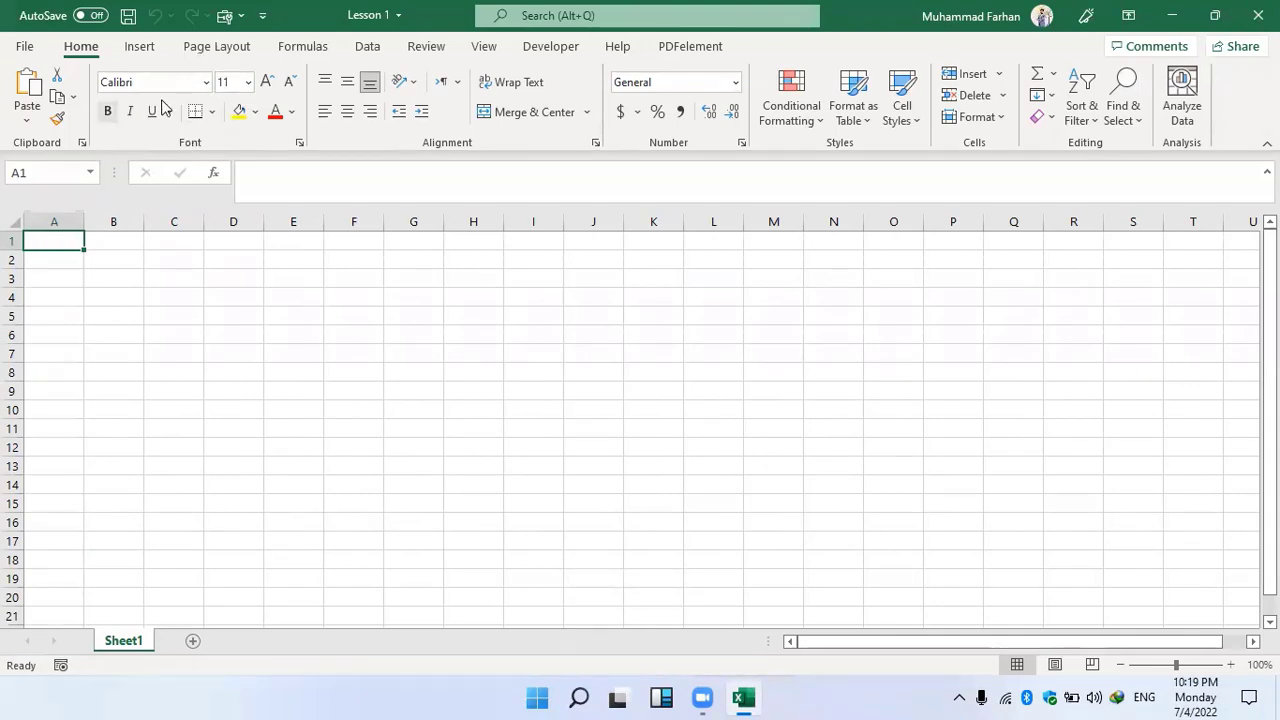
Draw a vertical downward arrow about 3.57" long in column A, from row 1 to row 18.
click(140, 46)
click(222, 118)
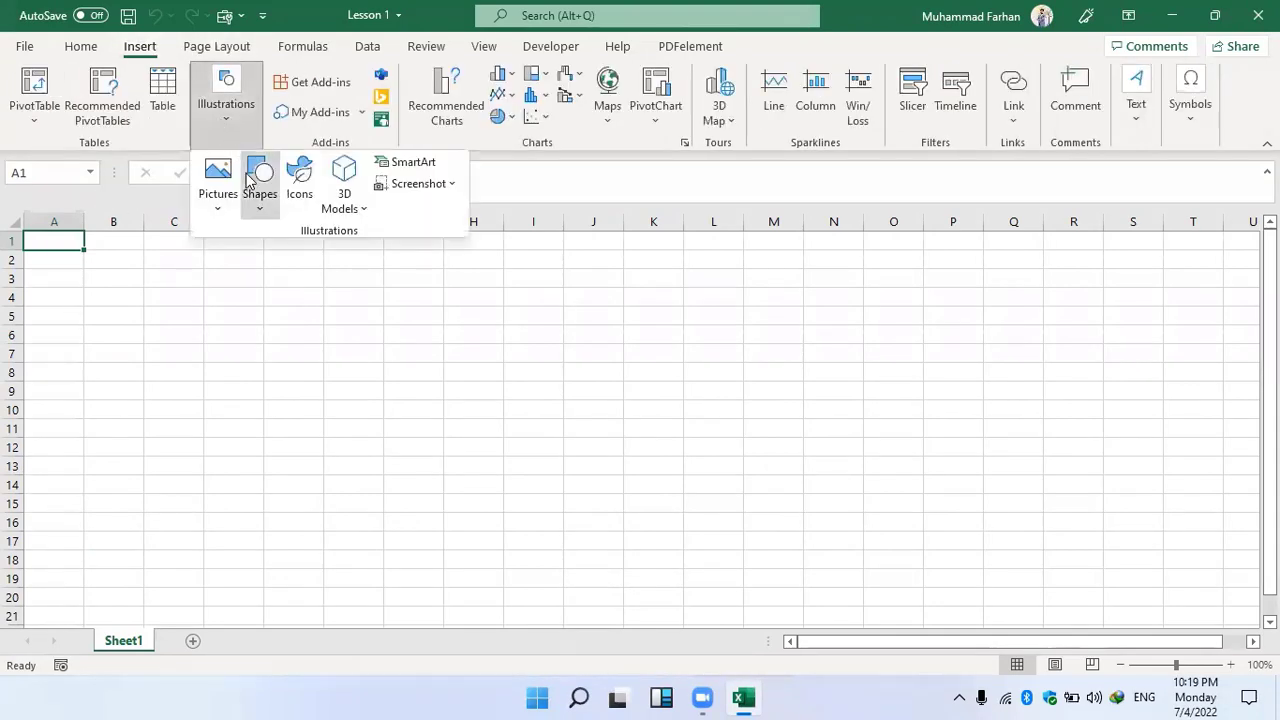
click(249, 178)
click(289, 256)
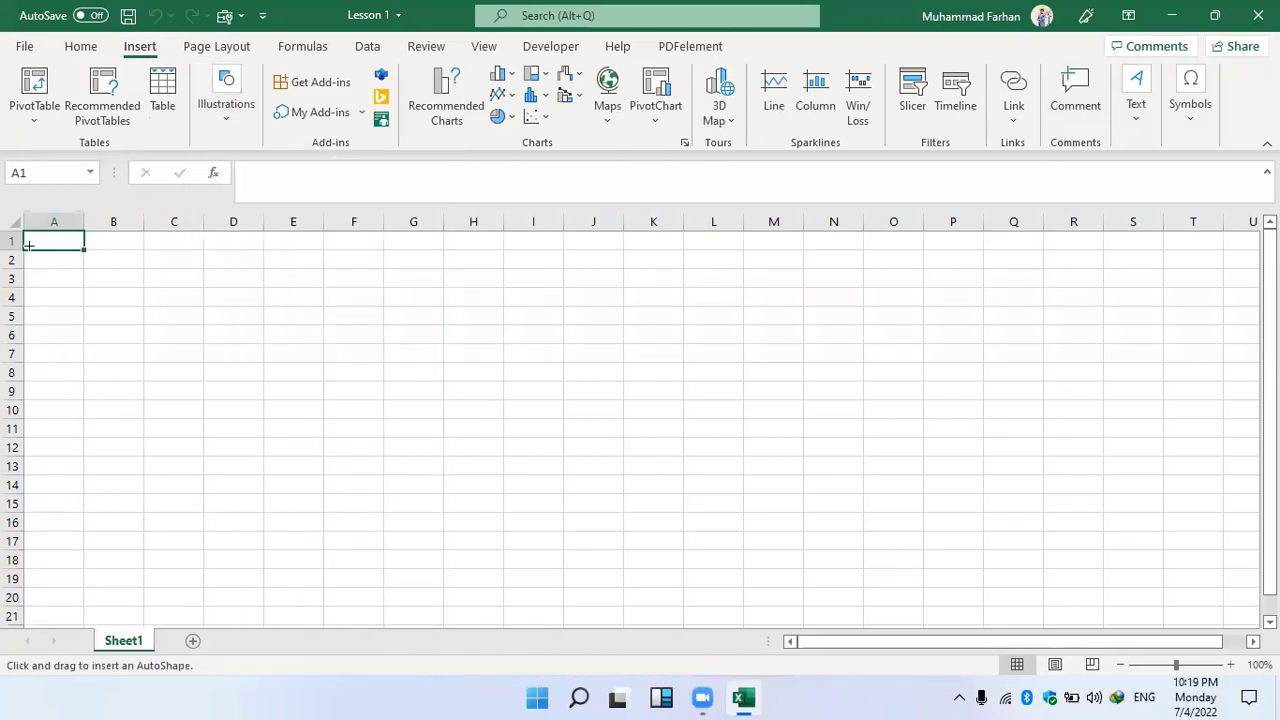
drag(40, 248, 40, 566)
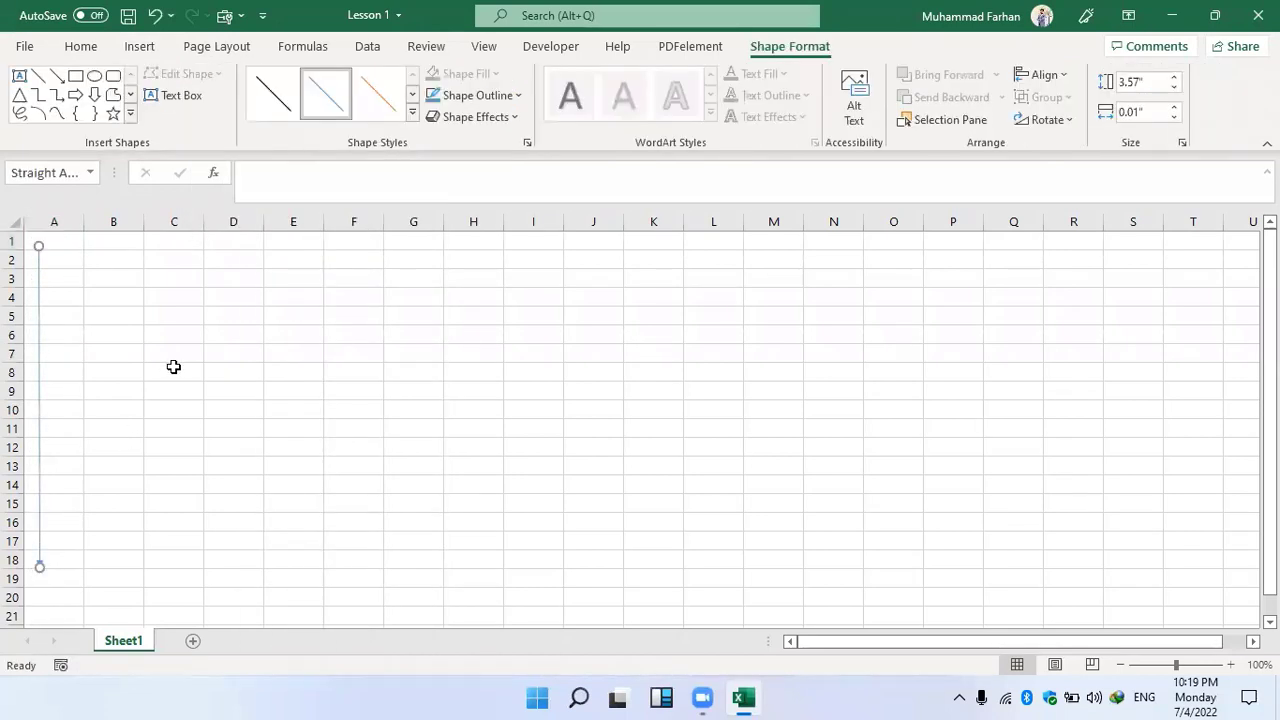
Add a text box reading ROWS beside the vertical arrow near row 6 and shrink it to fit its text.
click(160, 97)
drag(46, 323, 146, 407)
text(RO)
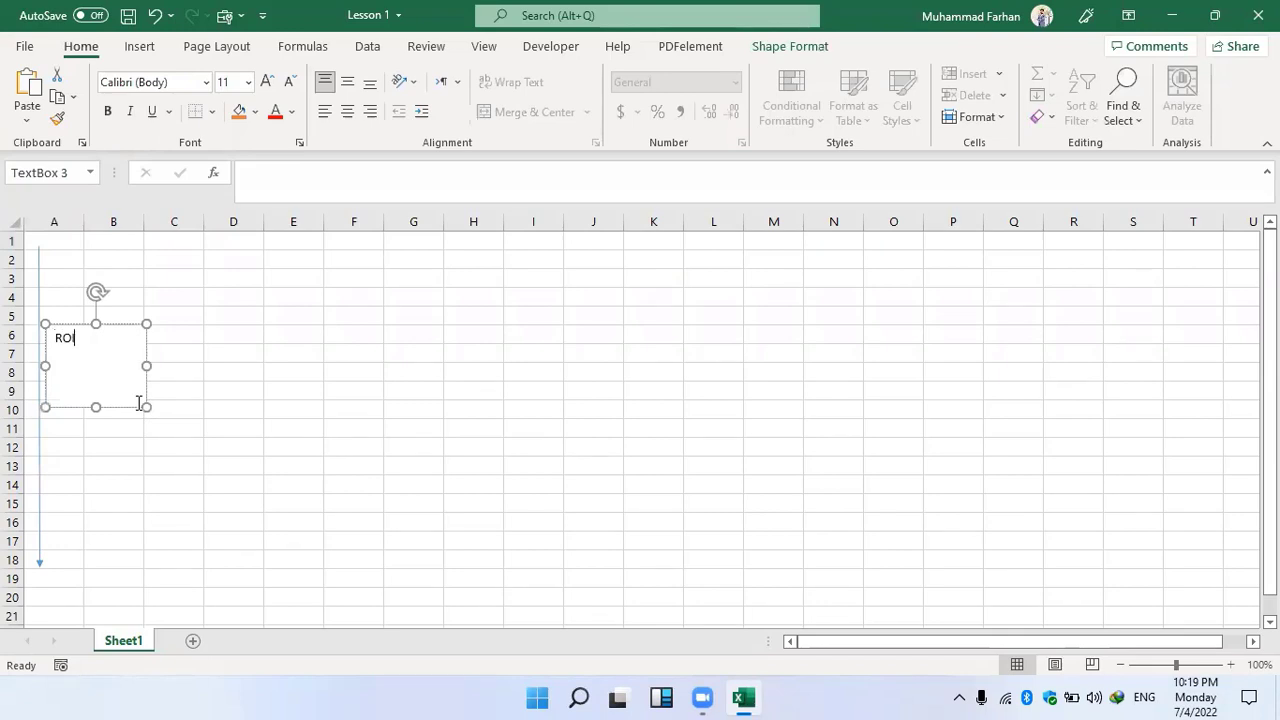
text(lws)
drag(93, 398, 106, 337)
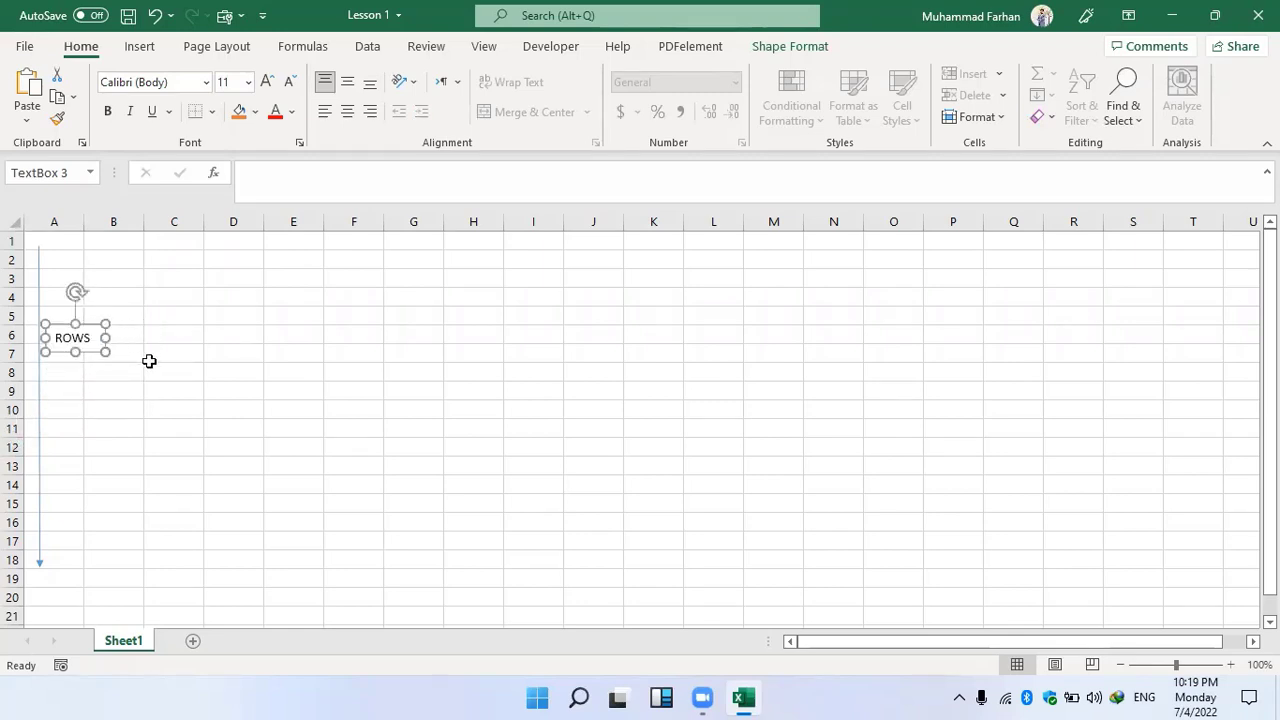
Make the ROWS text box label bold and increase its font size to 12.
click(107, 111)
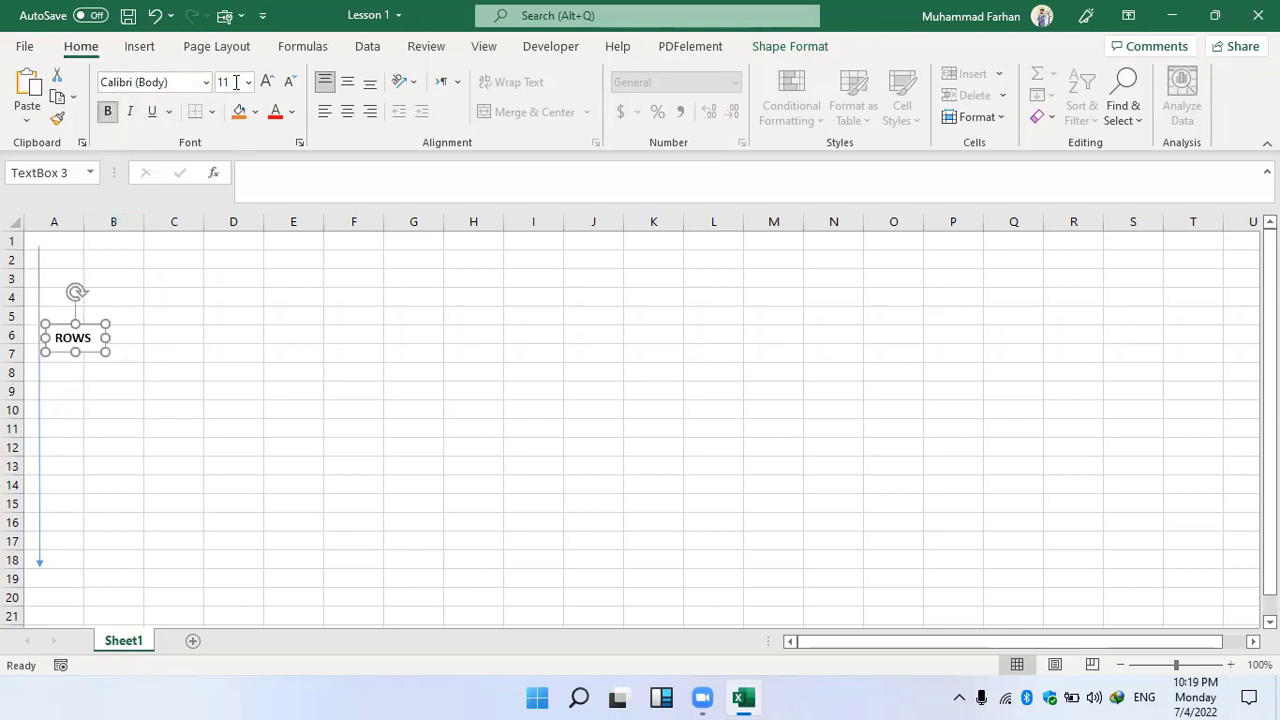
click(268, 86)
click(240, 443)
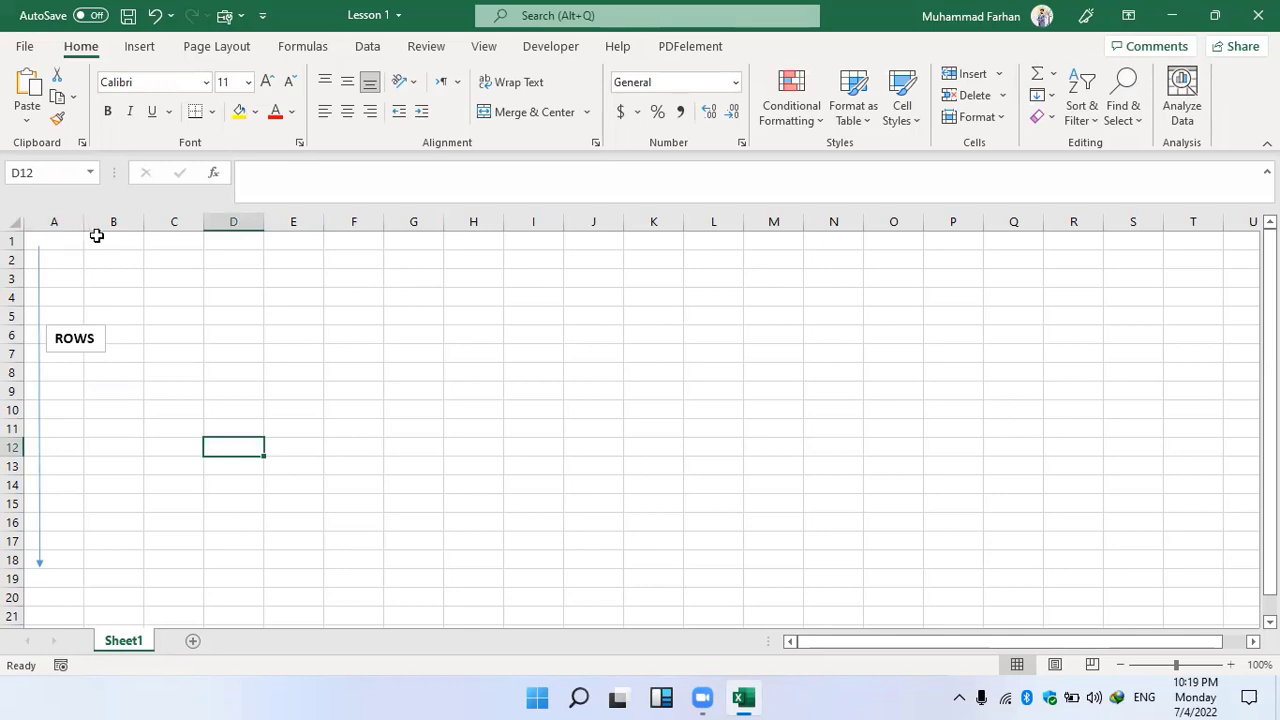
Duplicate the vertical arrow and lay the copy horizontally along row 1, from column A to the end of column L.
click(37, 266)
key(ctrl+v)
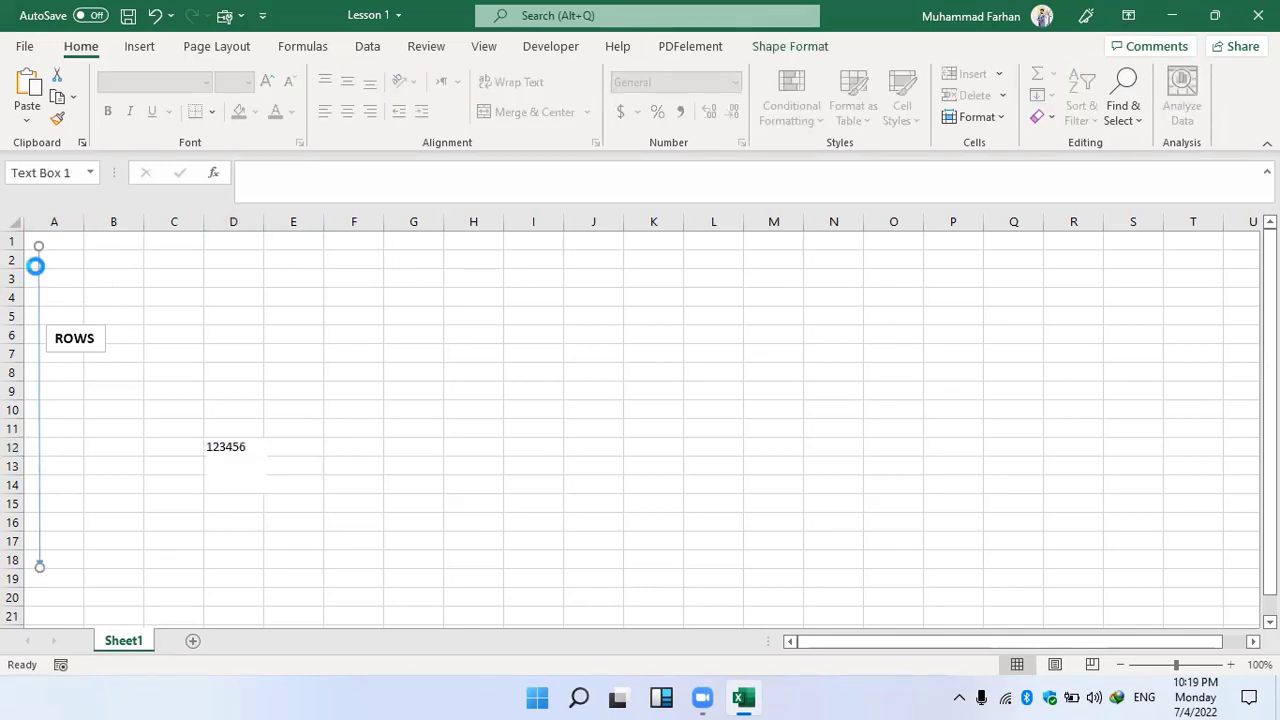
key(ctrl+z)
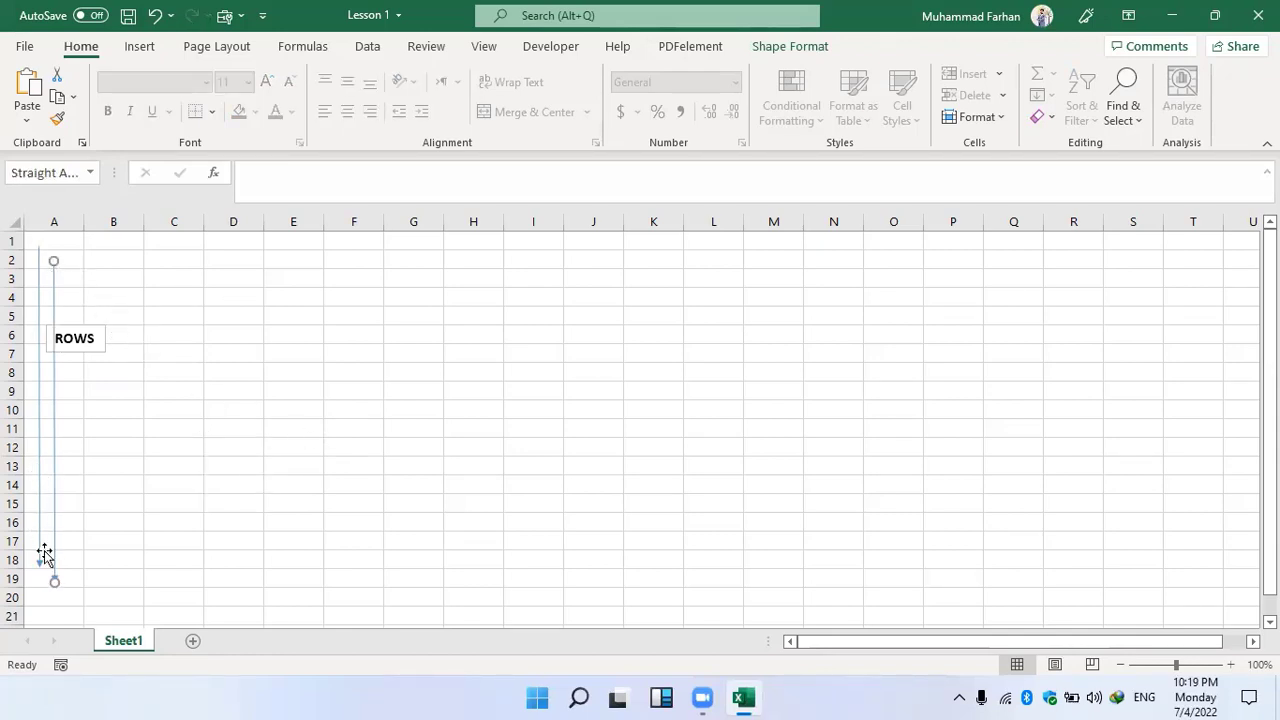
drag(40, 566, 743, 244)
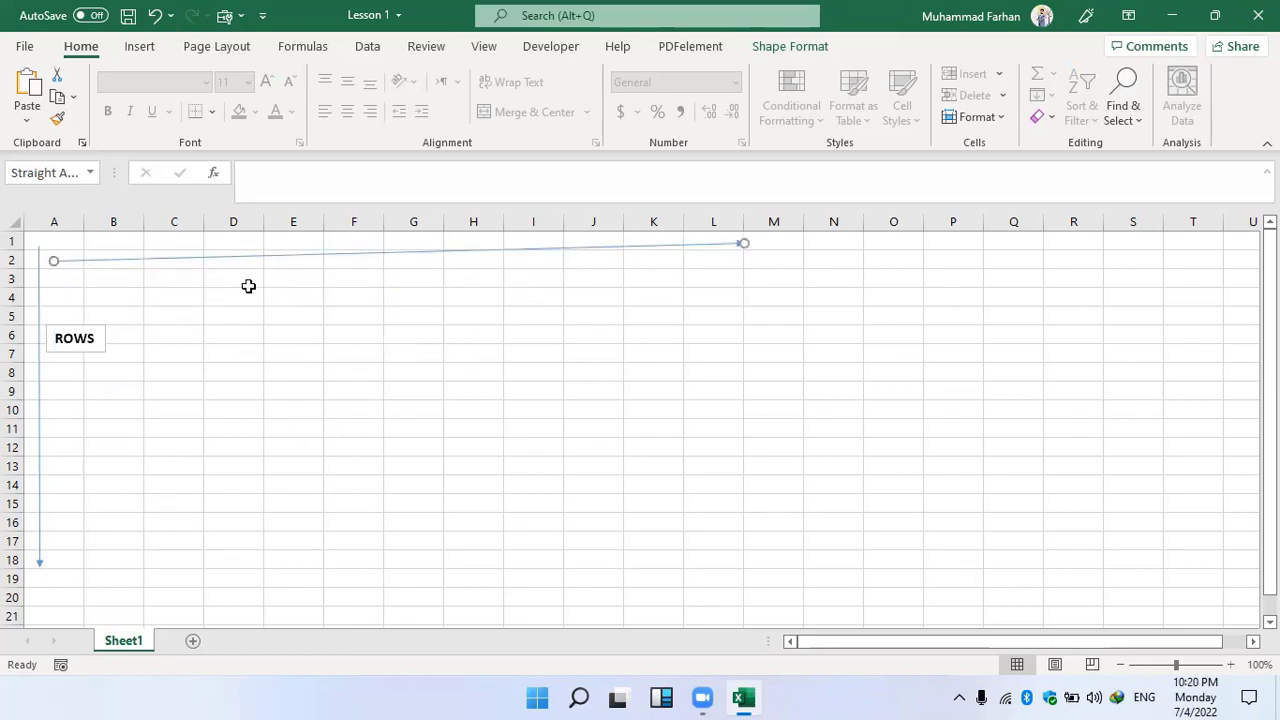
drag(52, 259, 52, 243)
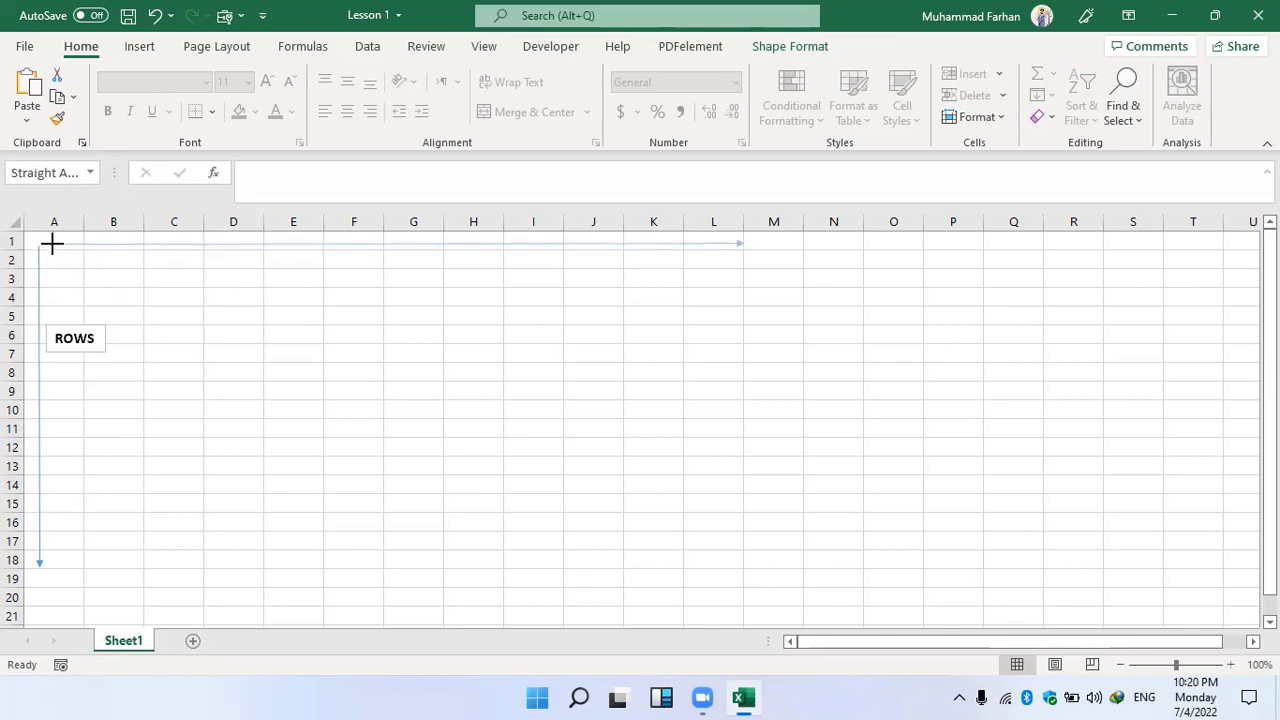
Copy the ROWS text box to below the horizontal arrow, change its text to Column and widen the box to fit.
click(86, 333)
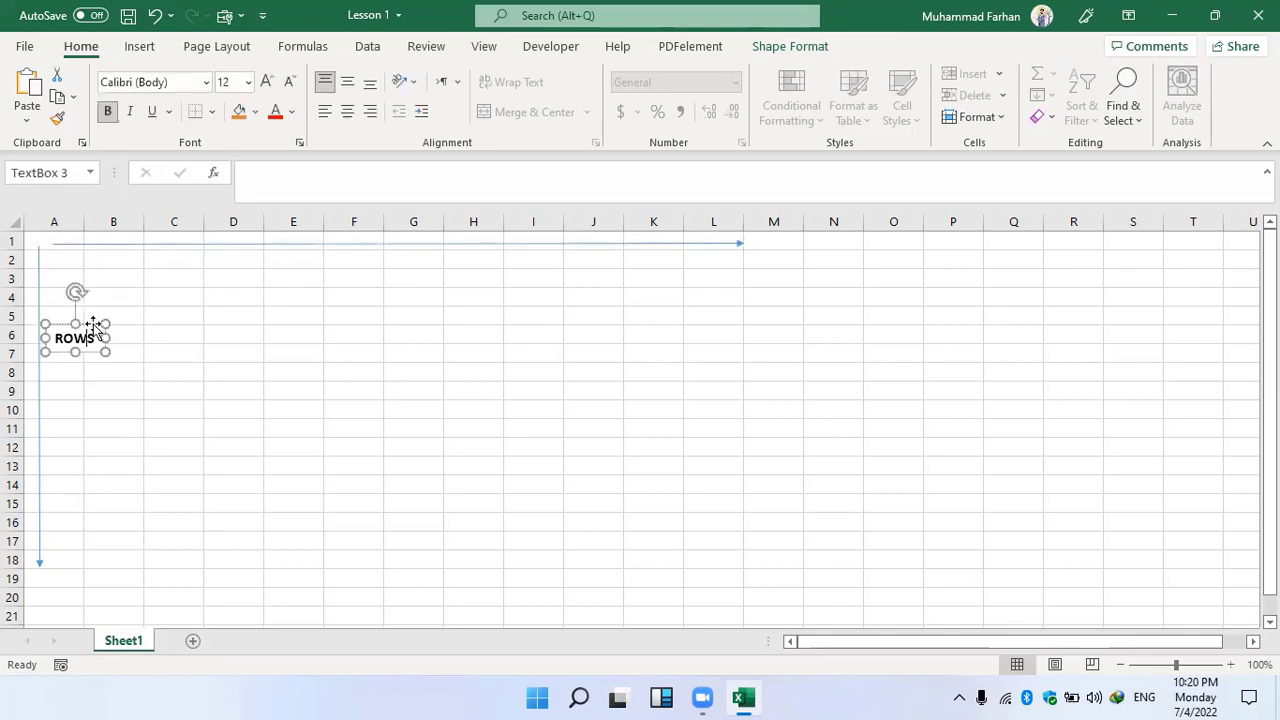
drag(100, 333, 377, 262)
double_click(375, 263)
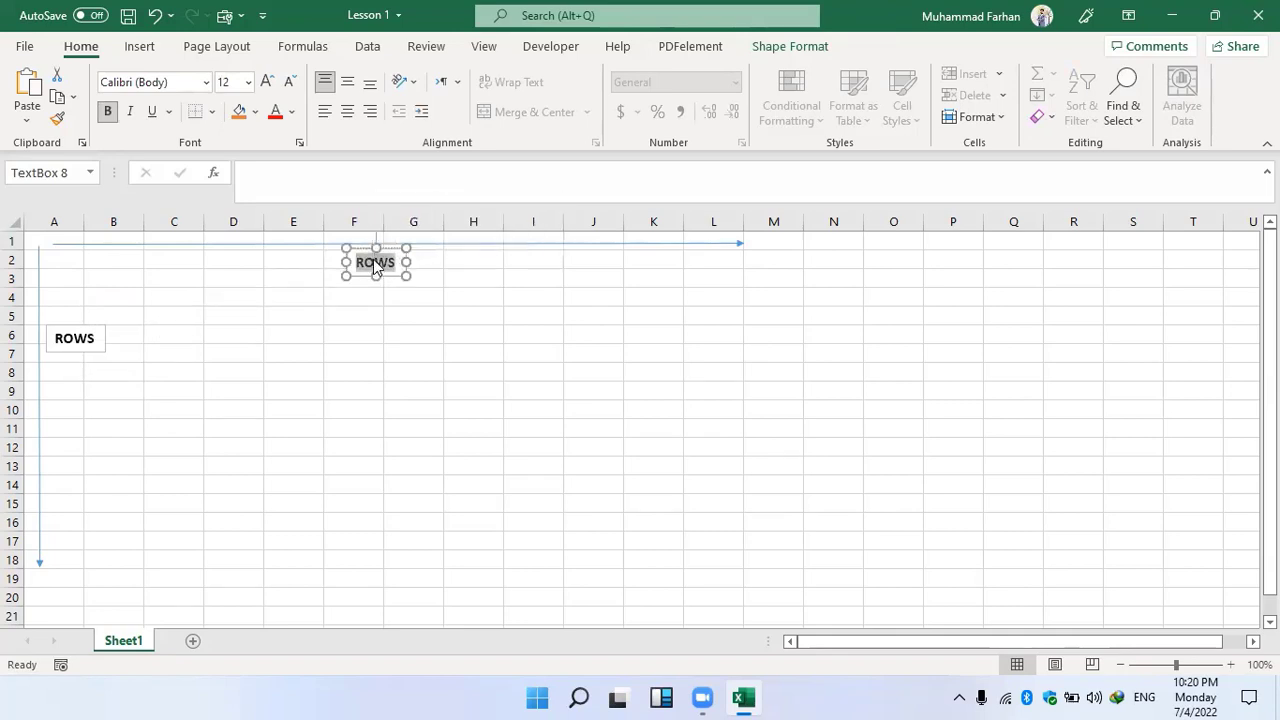
text(Column)
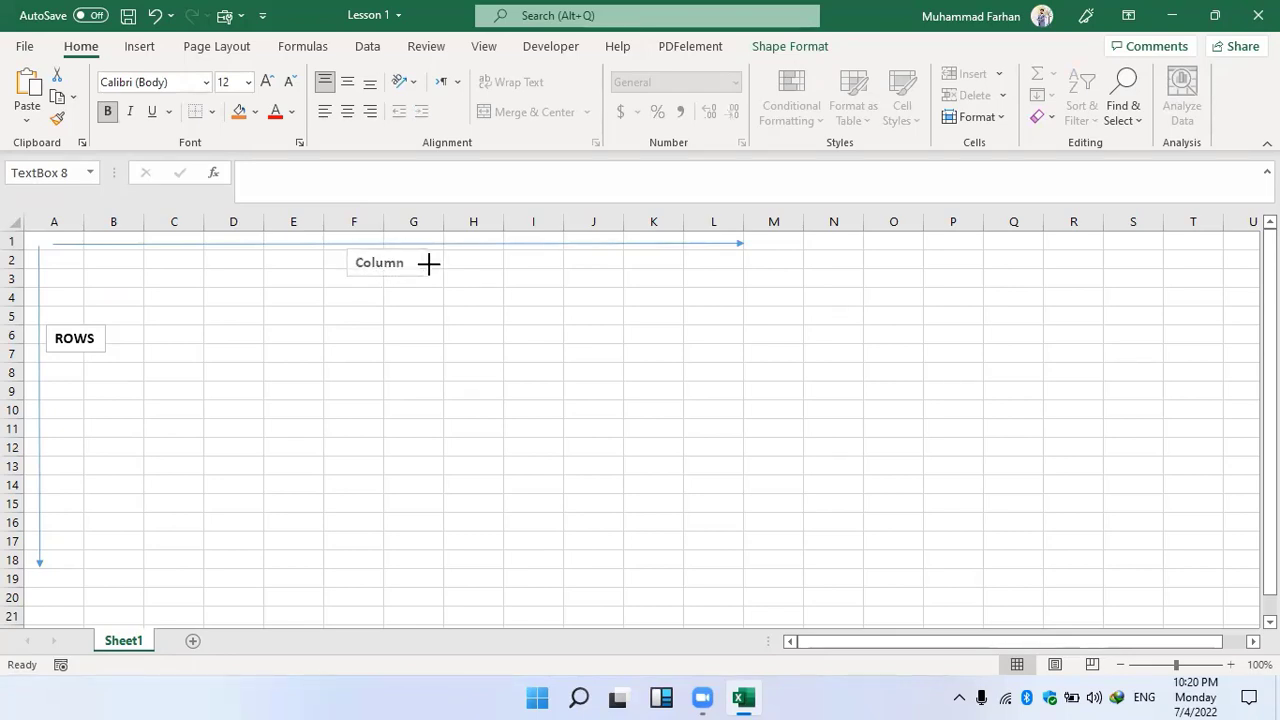
drag(425, 316, 446, 331)
Select single cells across the sheet, including E4, F7, I4, J4, I7, M7, G7 and E6, to examine their row and column positions.
click(180, 279)
click(280, 297)
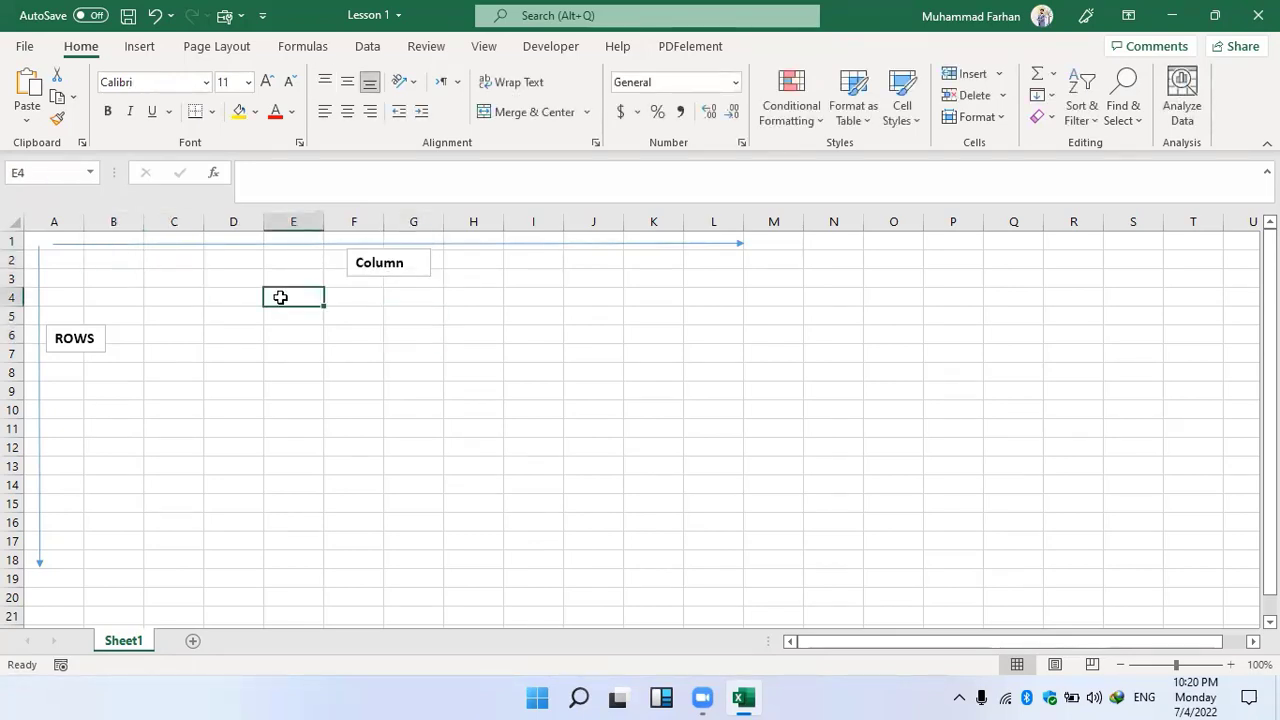
click(351, 354)
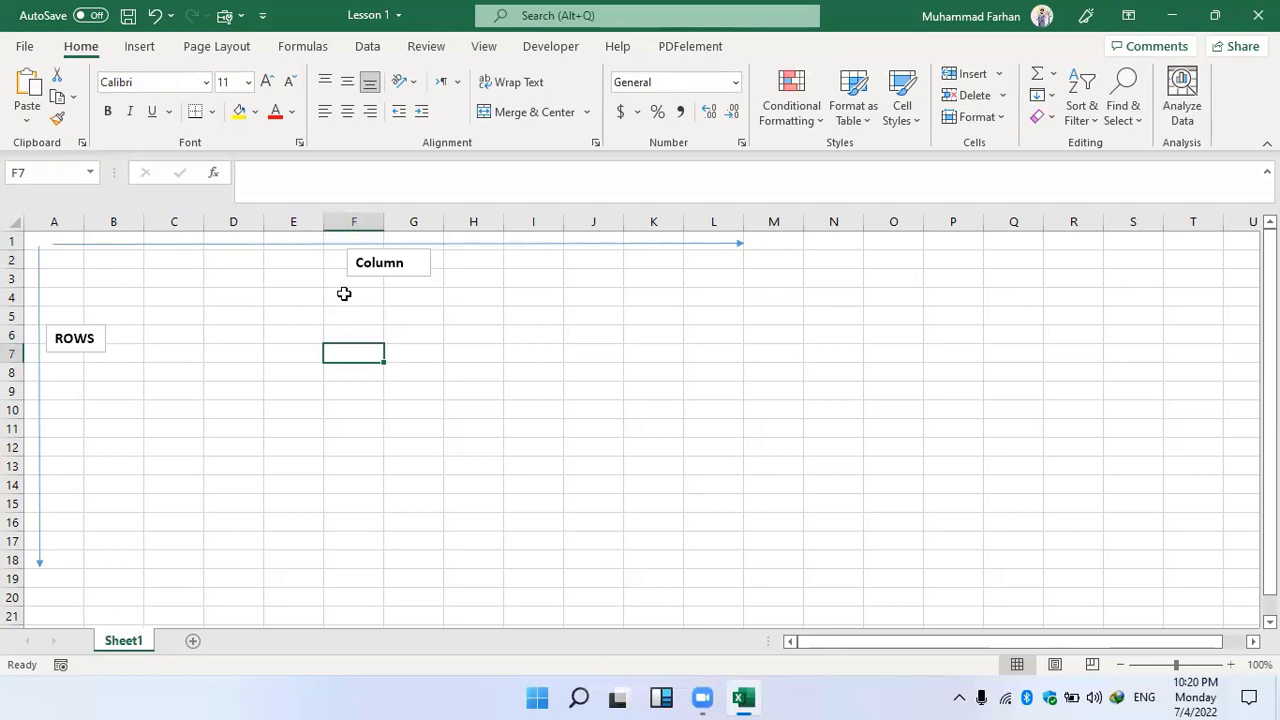
click(296, 296)
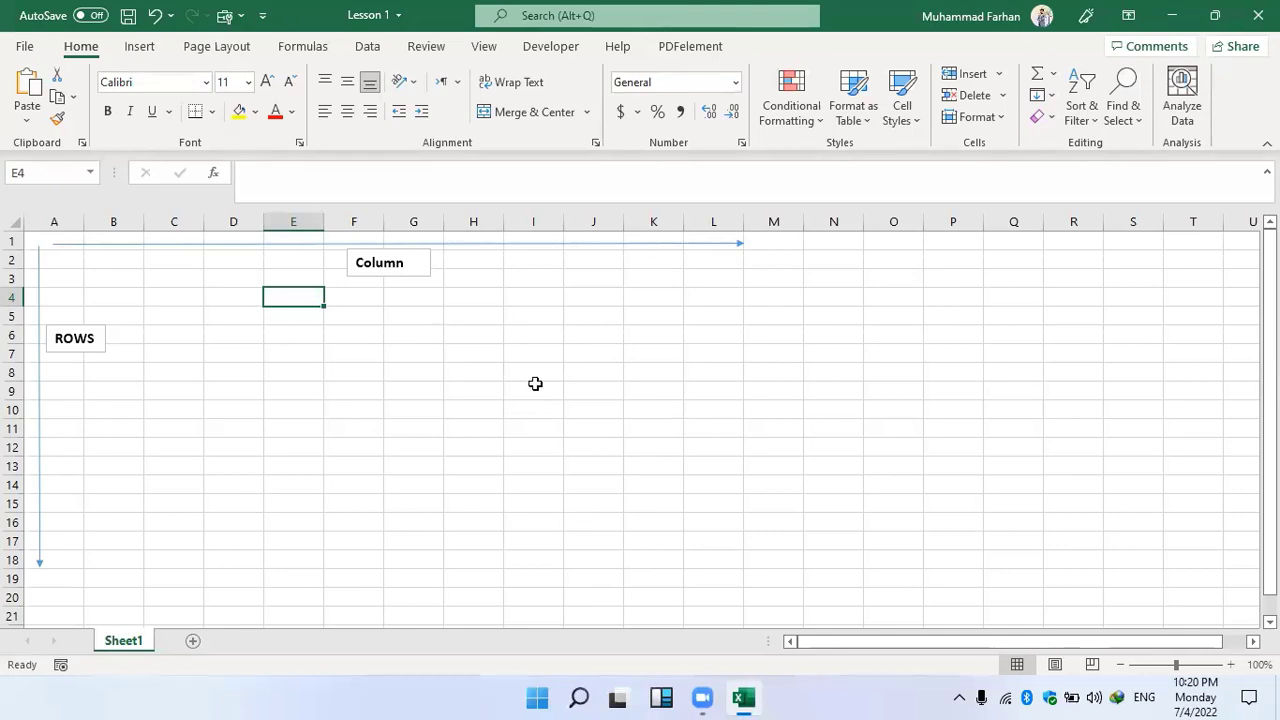
click(539, 298)
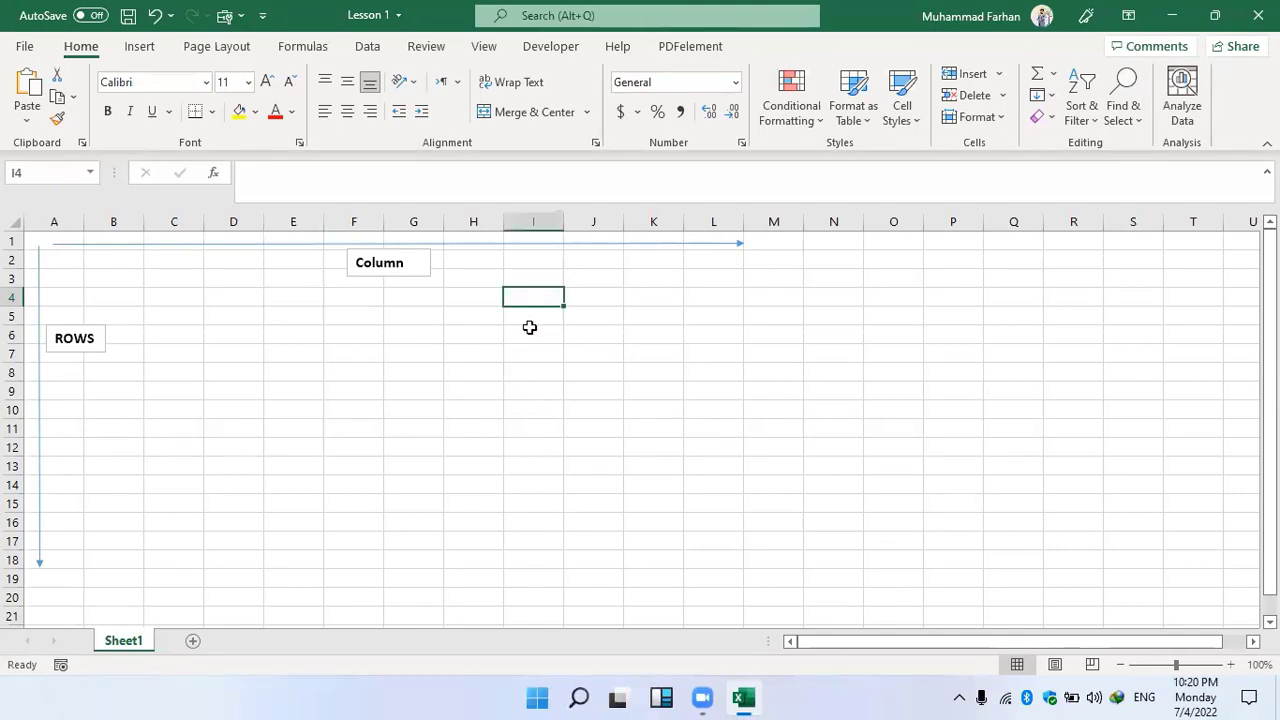
click(578, 290)
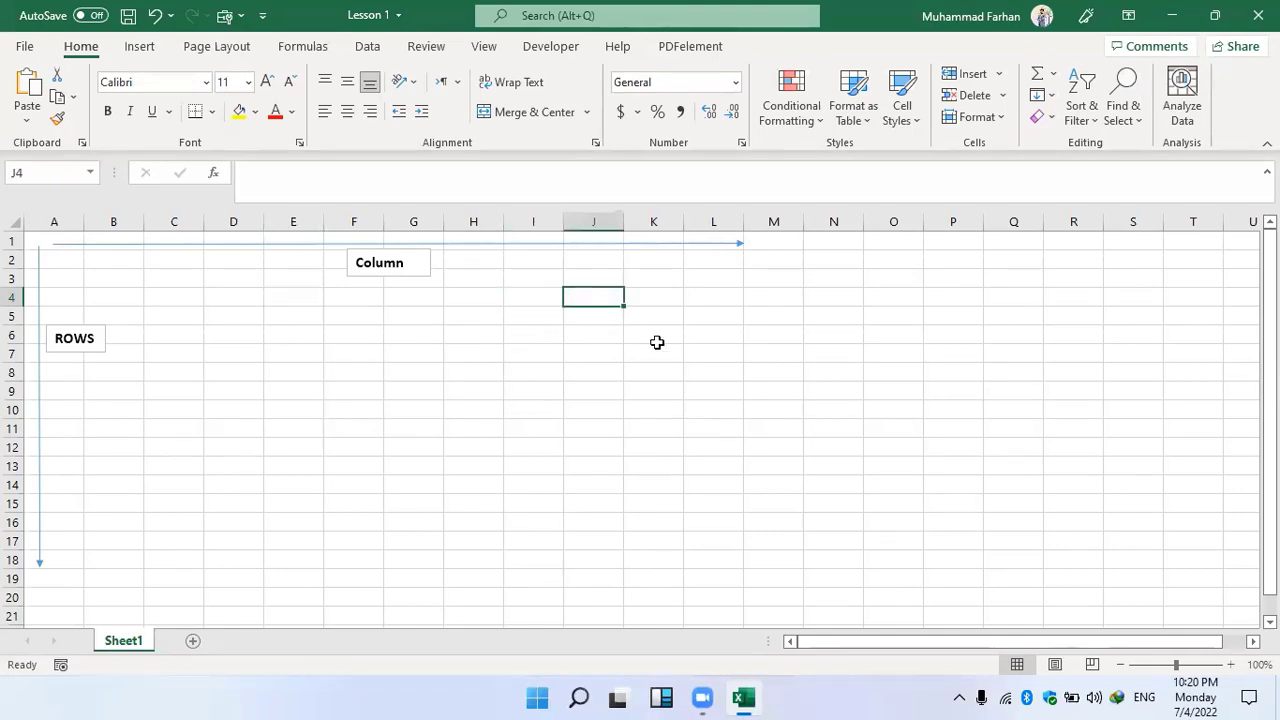
click(436, 440)
click(524, 357)
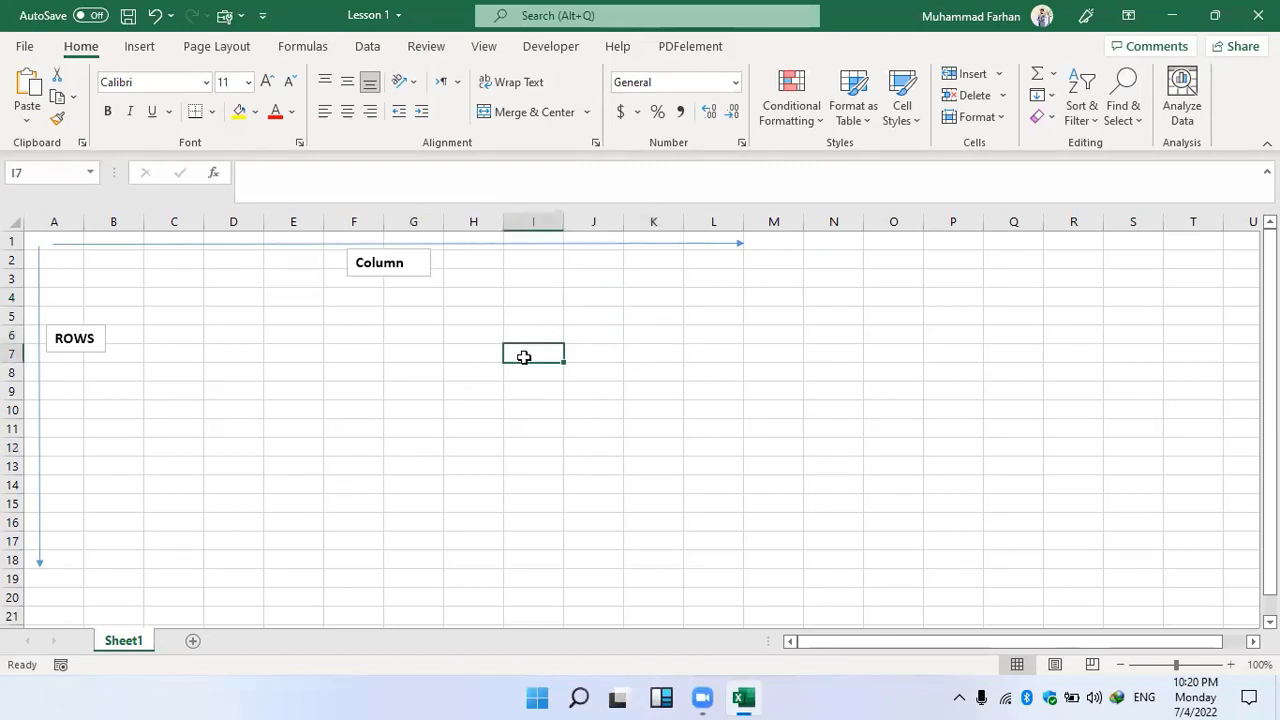
click(748, 355)
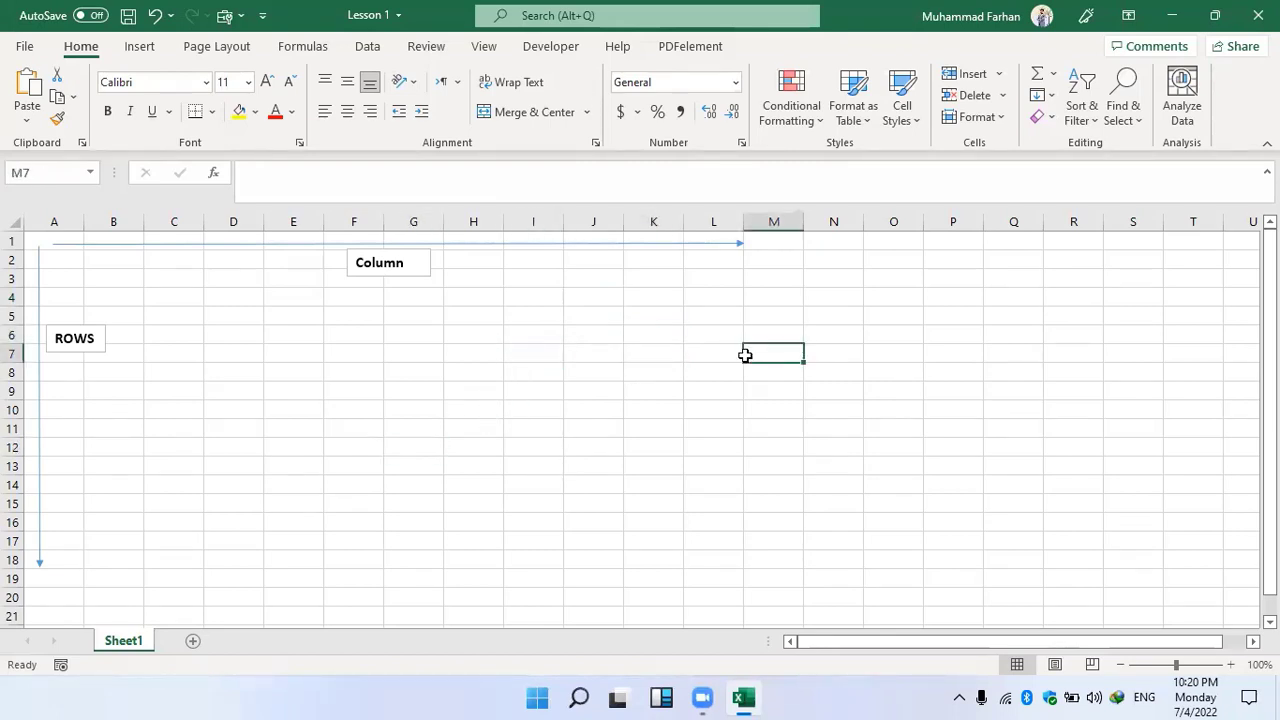
click(583, 340)
click(437, 370)
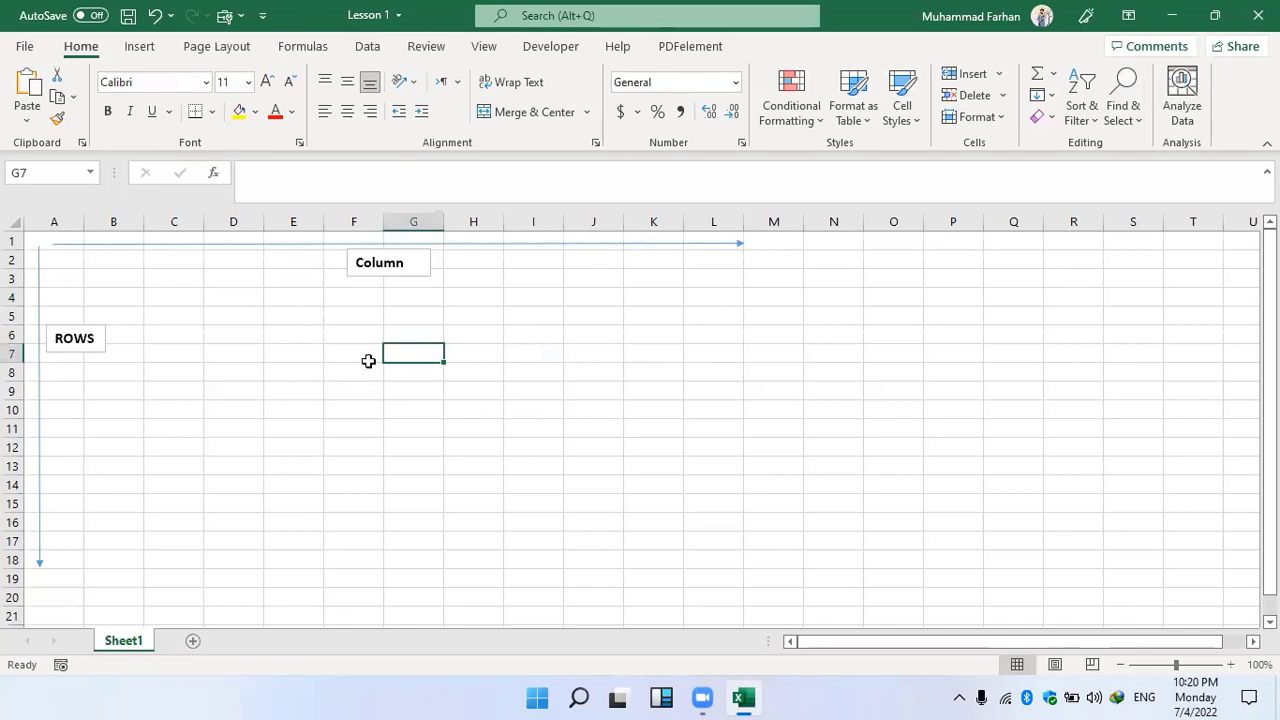
click(301, 331)
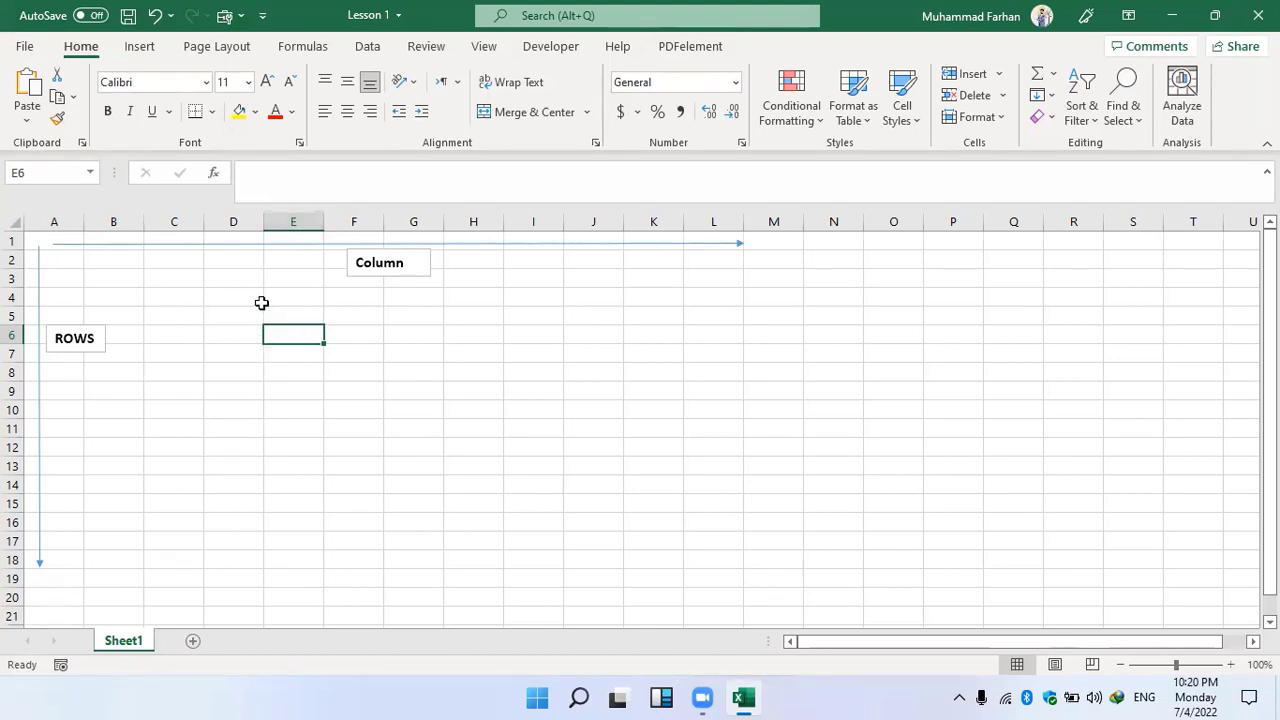
Fill the entire column E with yellow and apply borders to all of its cells.
click(297, 218)
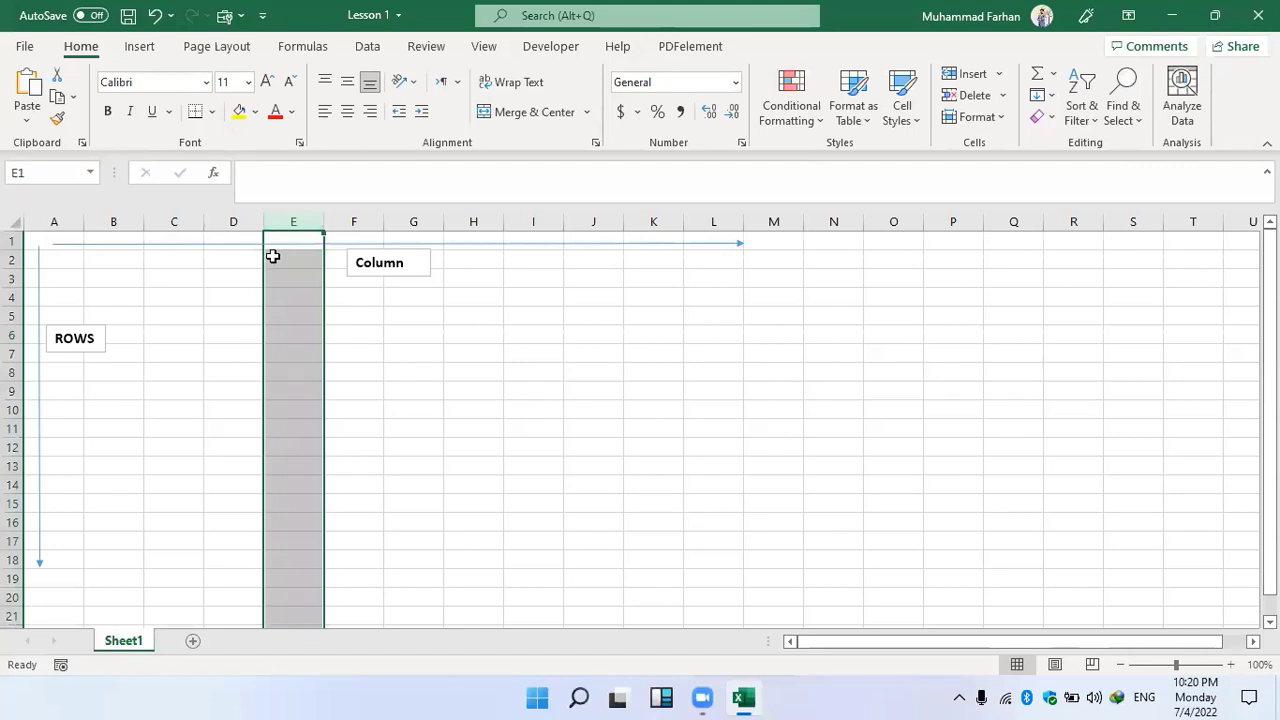
click(240, 112)
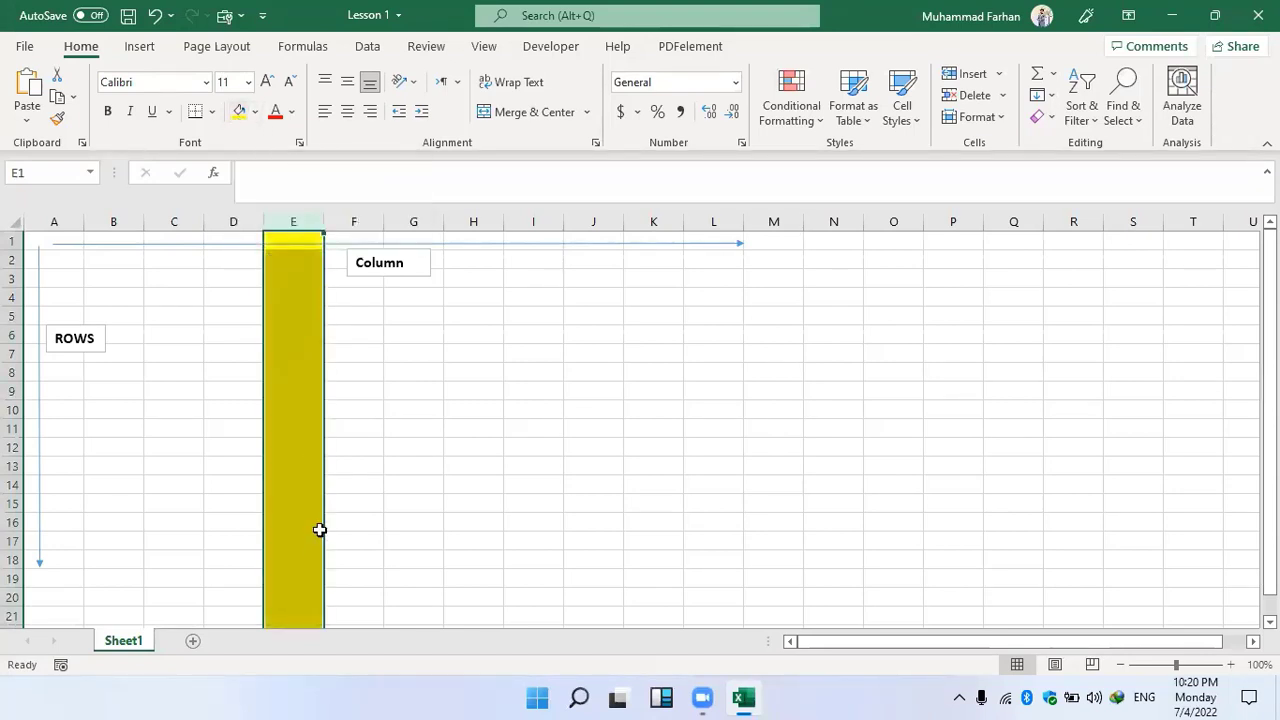
click(214, 112)
click(241, 300)
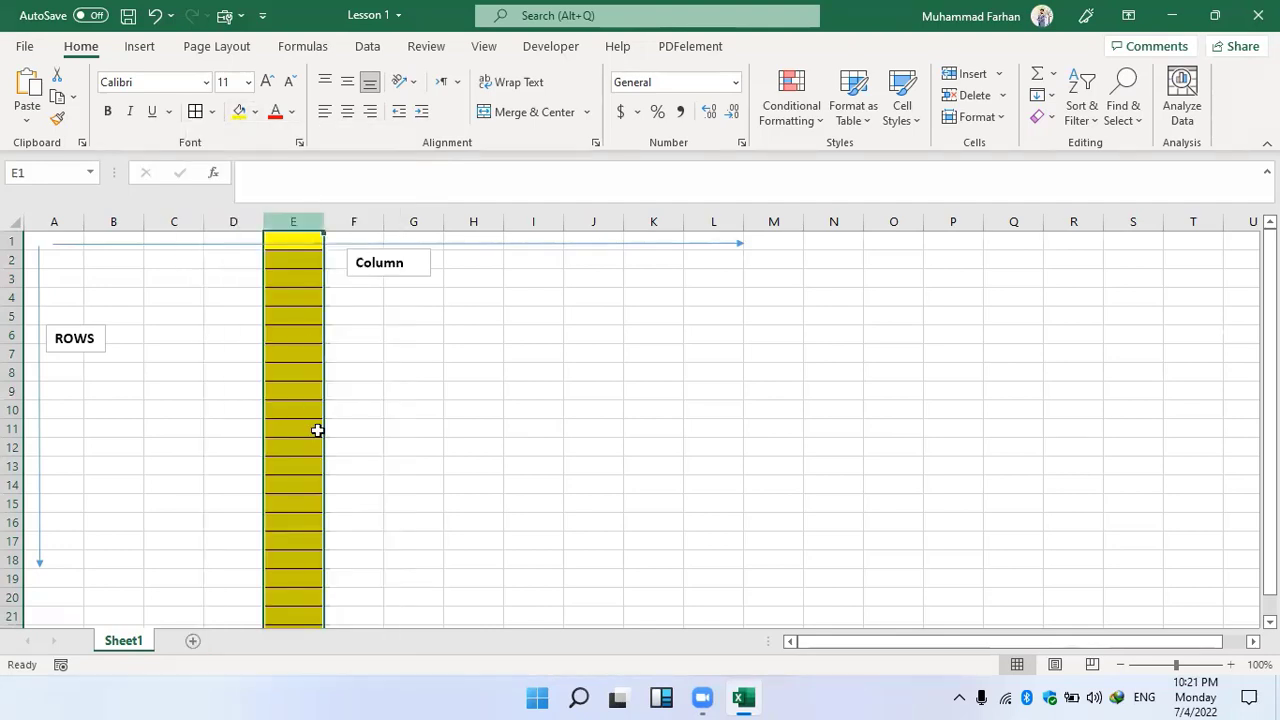
Fill the entire row 10 with blue and apply borders to all of its cells.
click(10, 406)
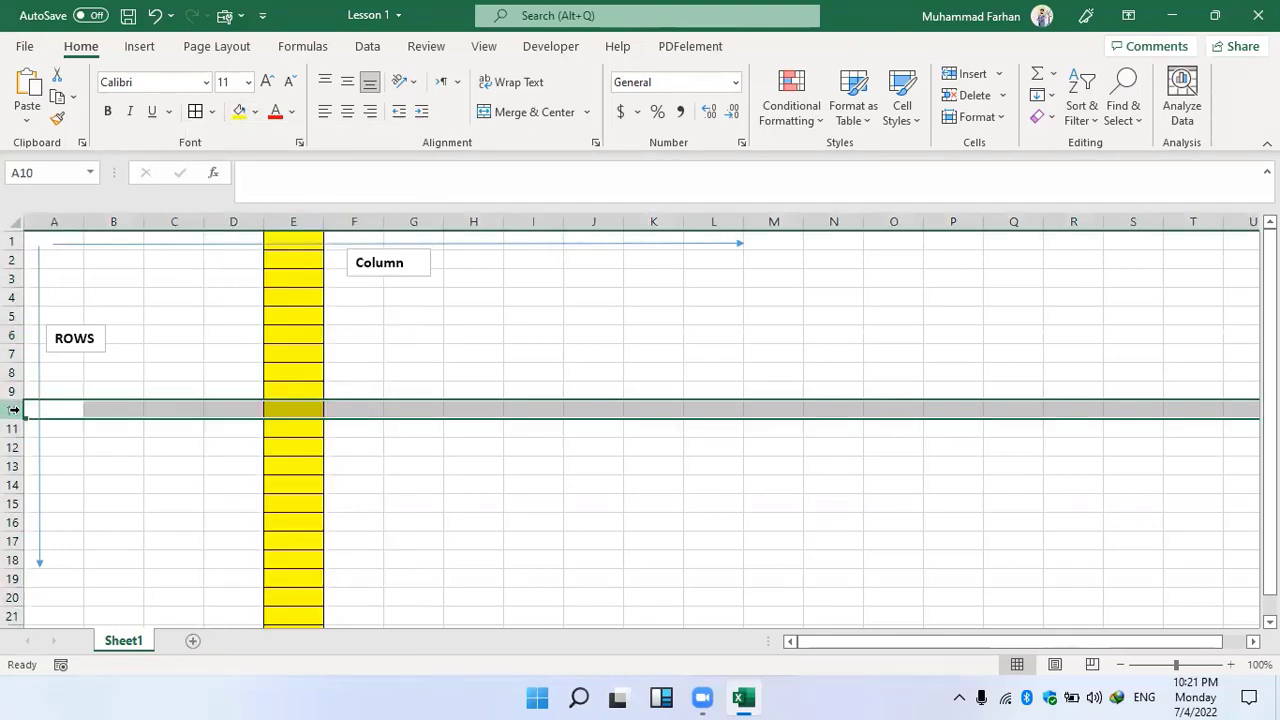
click(255, 112)
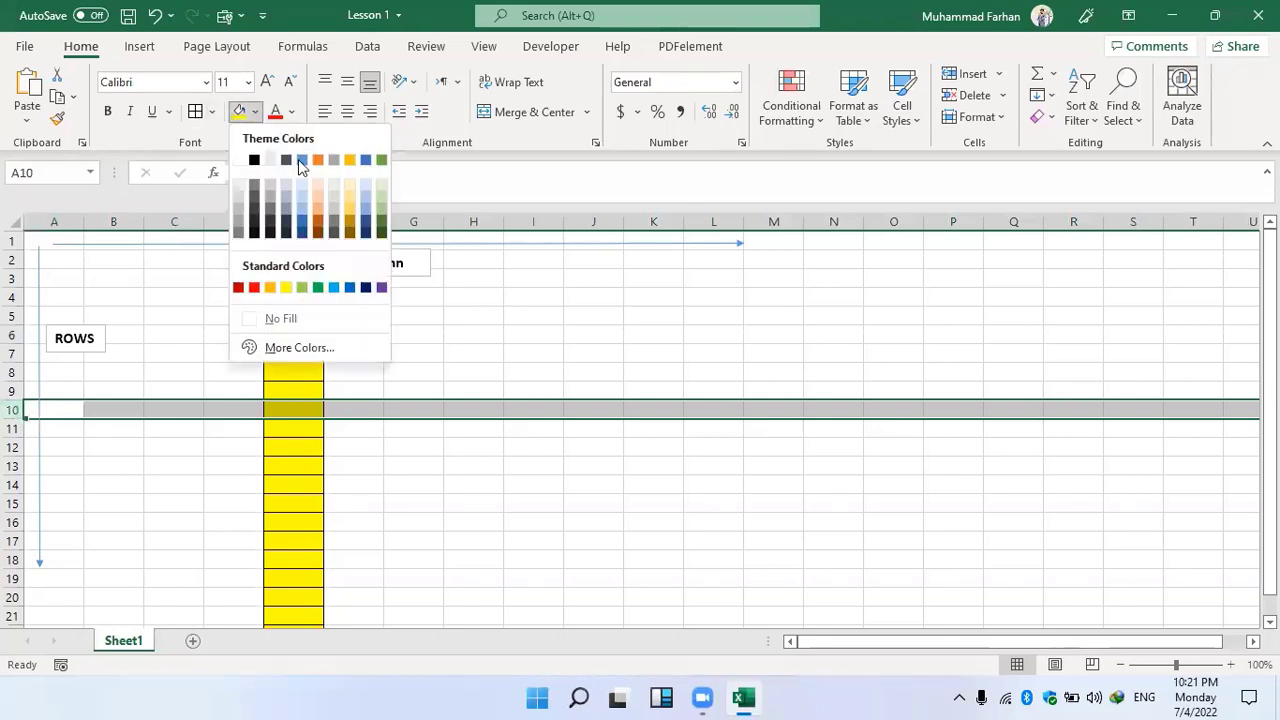
click(365, 163)
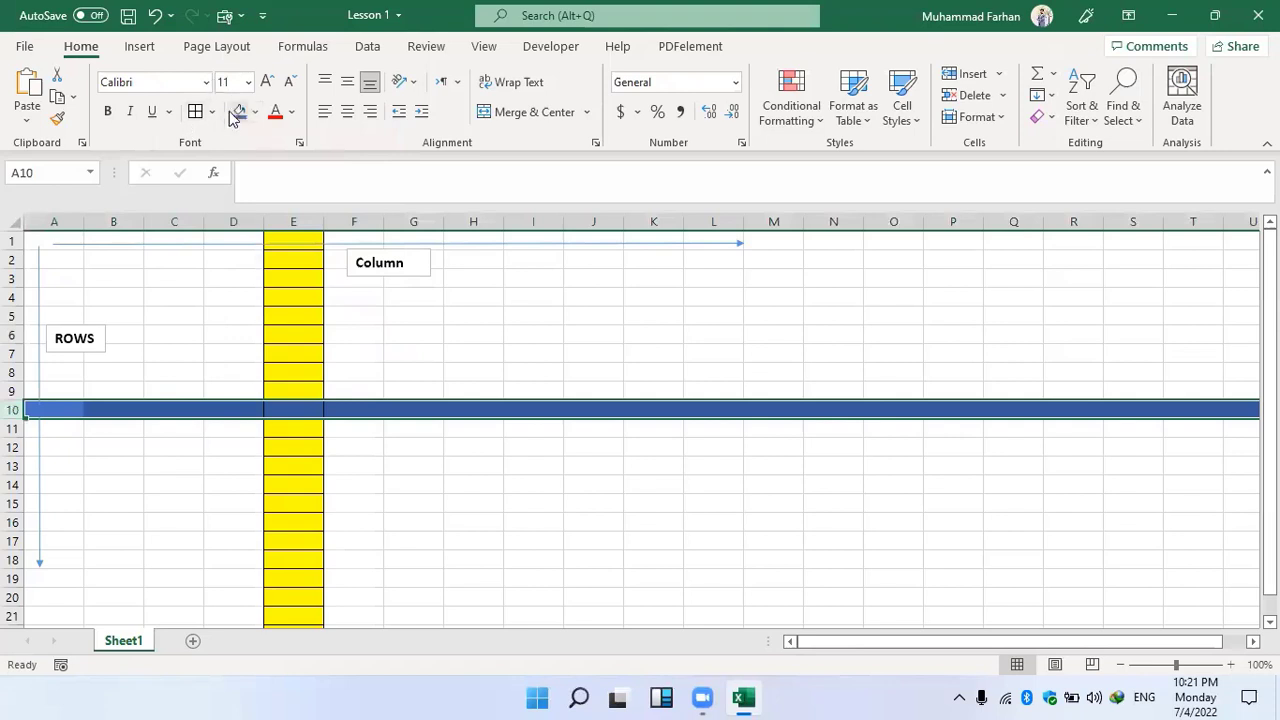
click(213, 112)
click(237, 297)
click(415, 440)
Fill cell E10, where column E and row 10 cross, with gold and replace that fill with black.
click(298, 410)
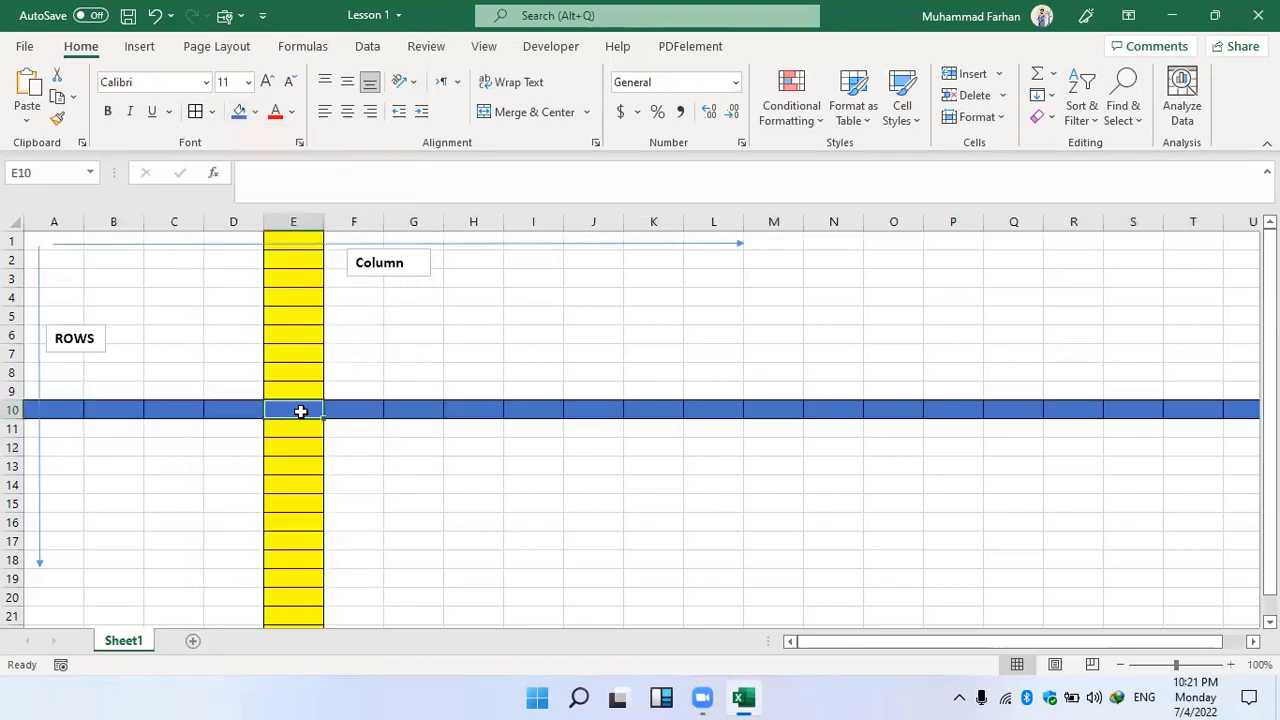
click(255, 112)
click(349, 161)
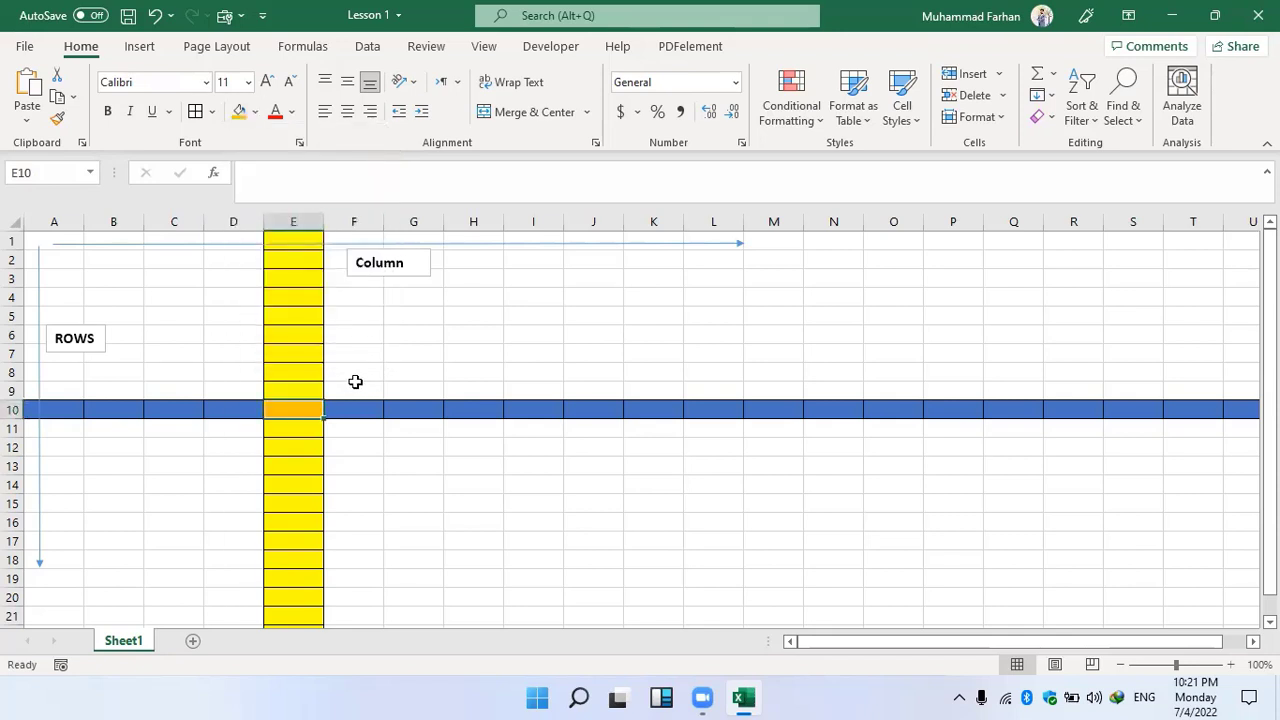
click(255, 112)
click(254, 161)
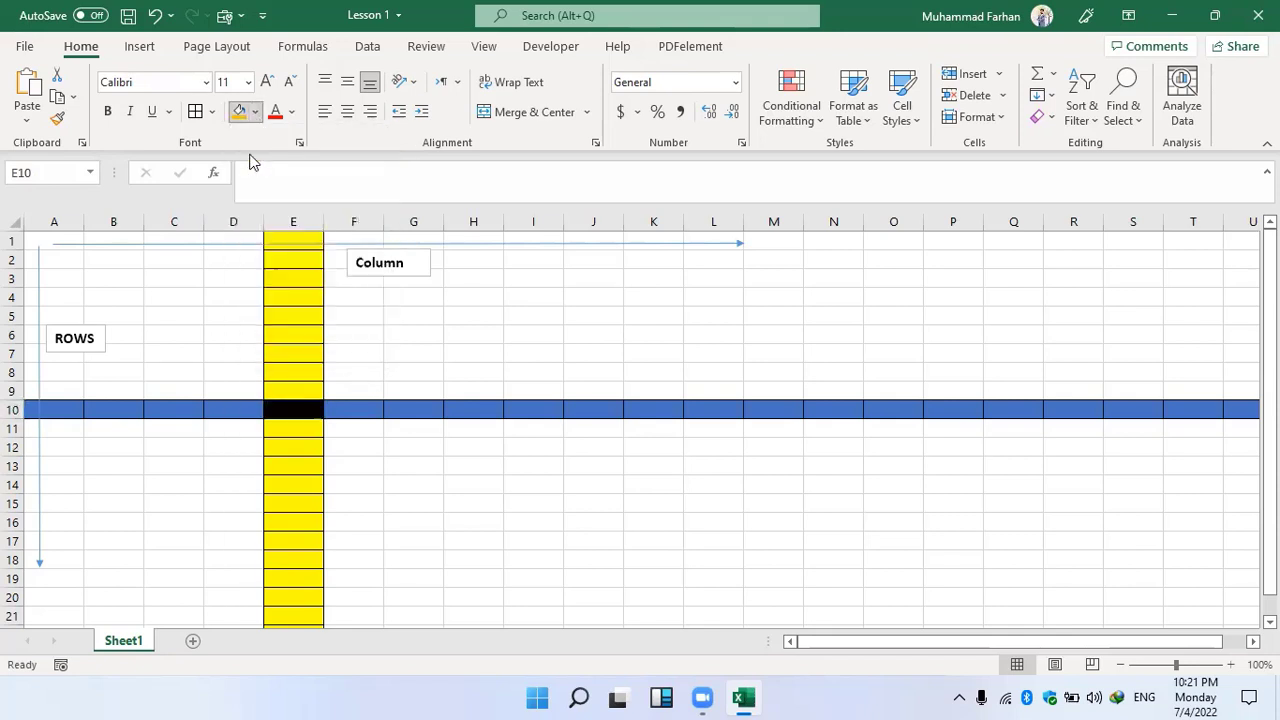
click(352, 465)
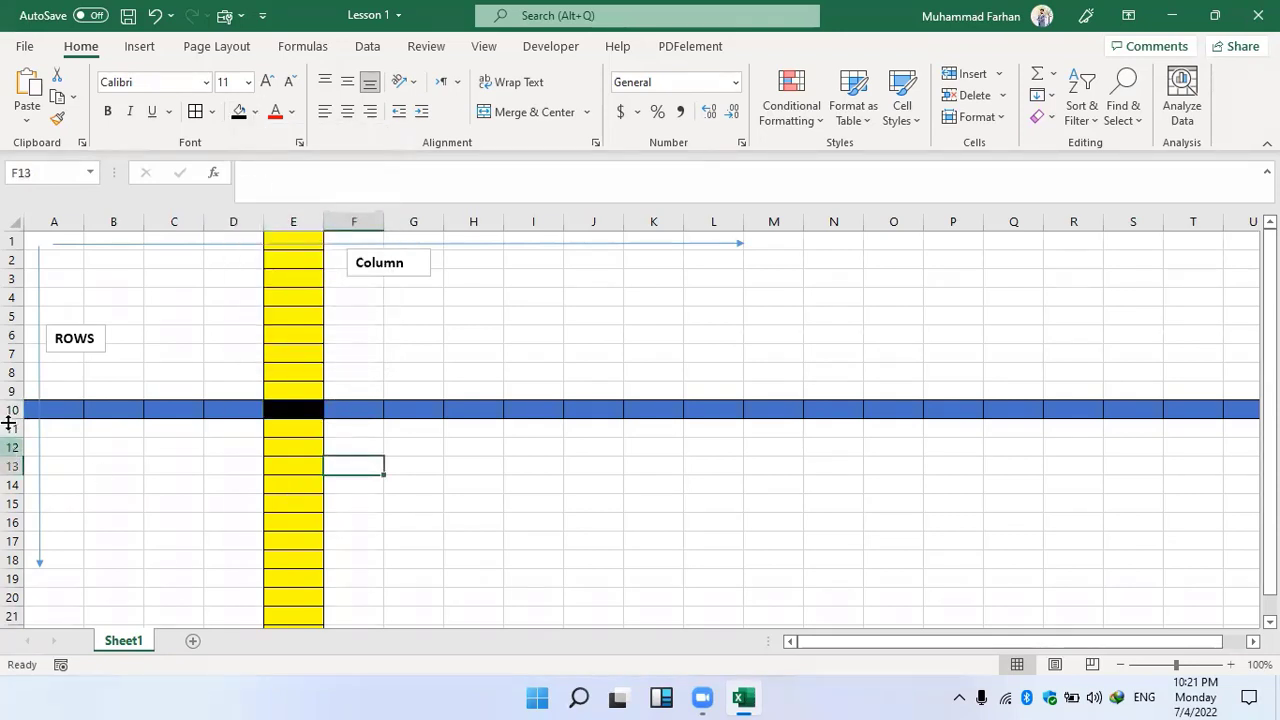
Set the font colour of black cell E10 to white, enter the text E10 in it and centre it horizontally.
click(284, 410)
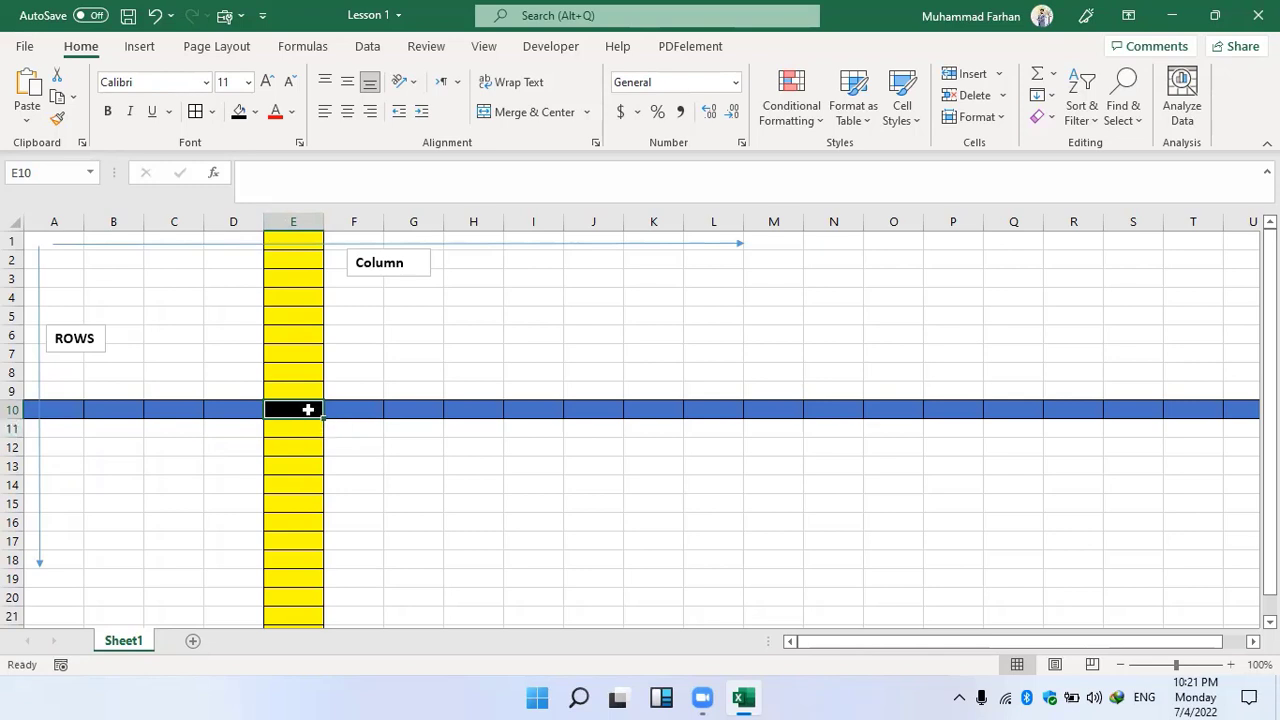
click(292, 112)
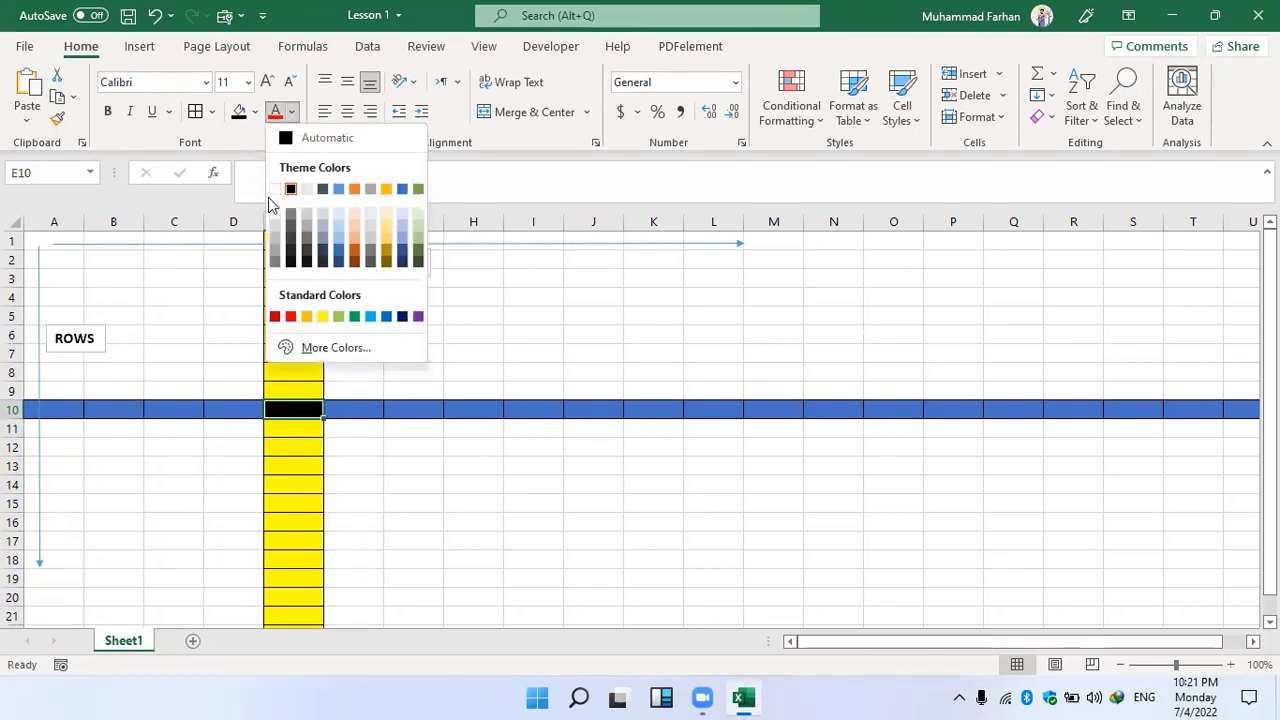
click(272, 190)
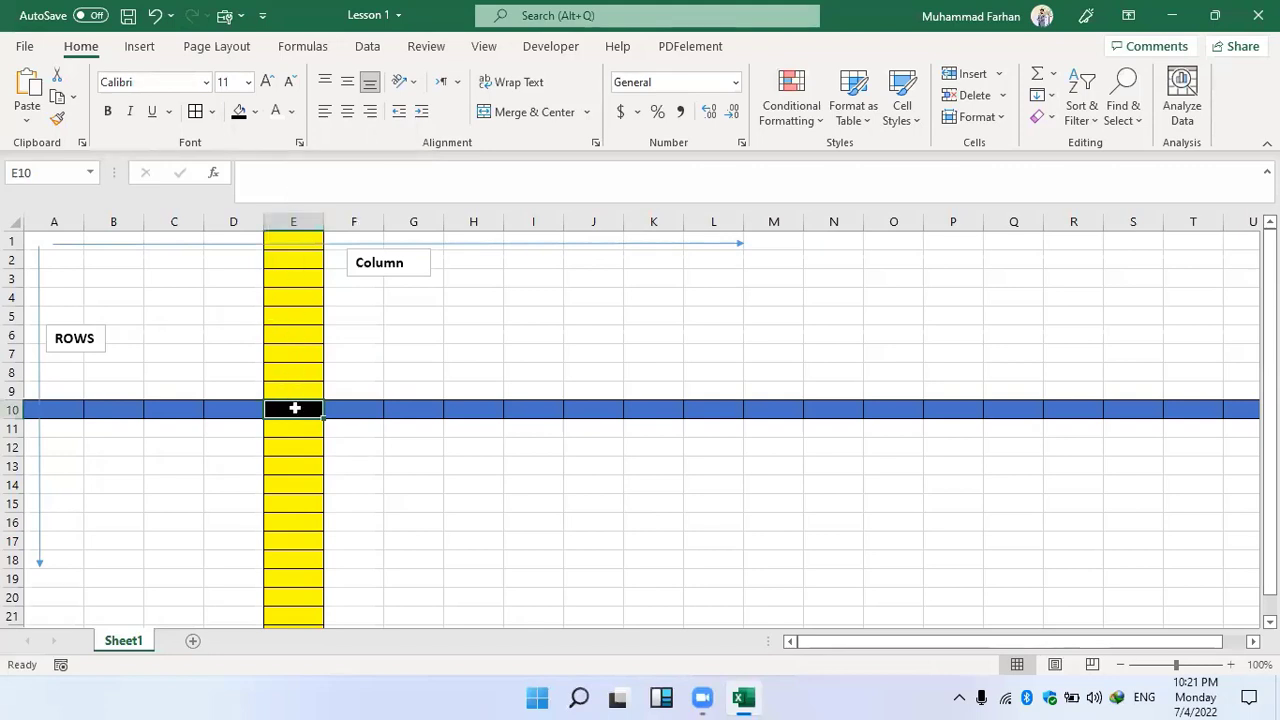
click(285, 187)
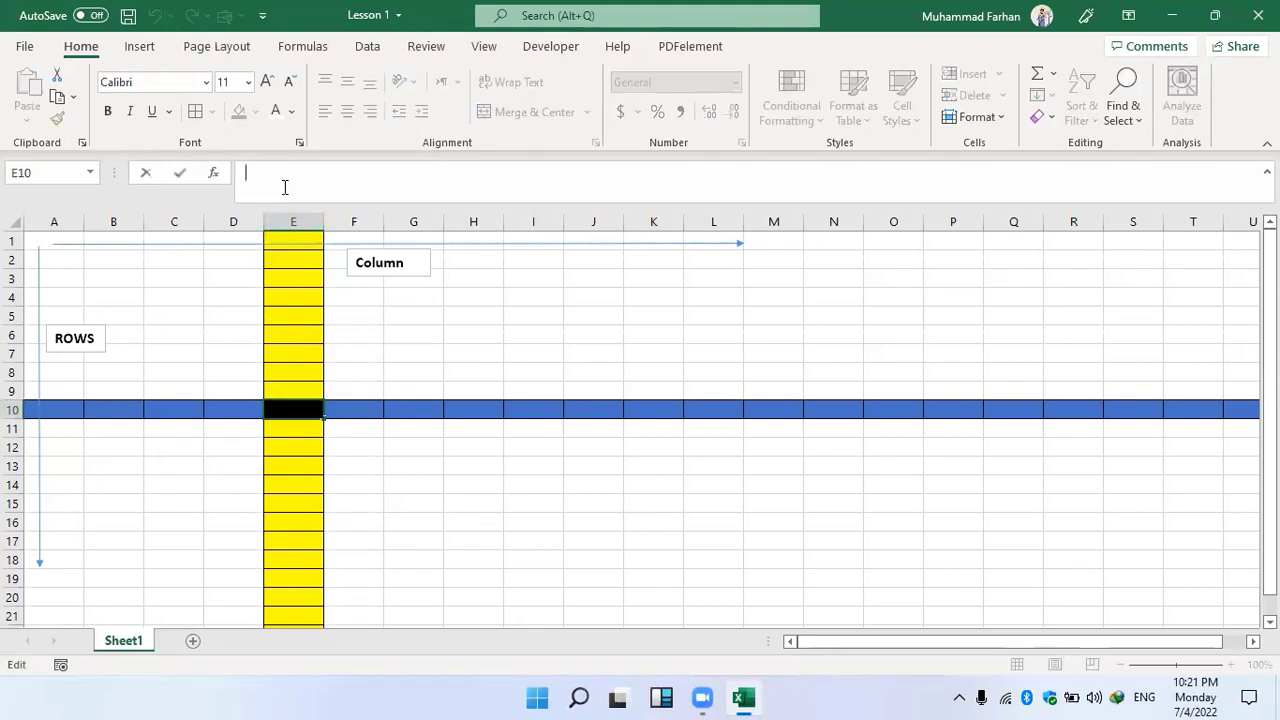
text(E10)
key(Return)
click(270, 409)
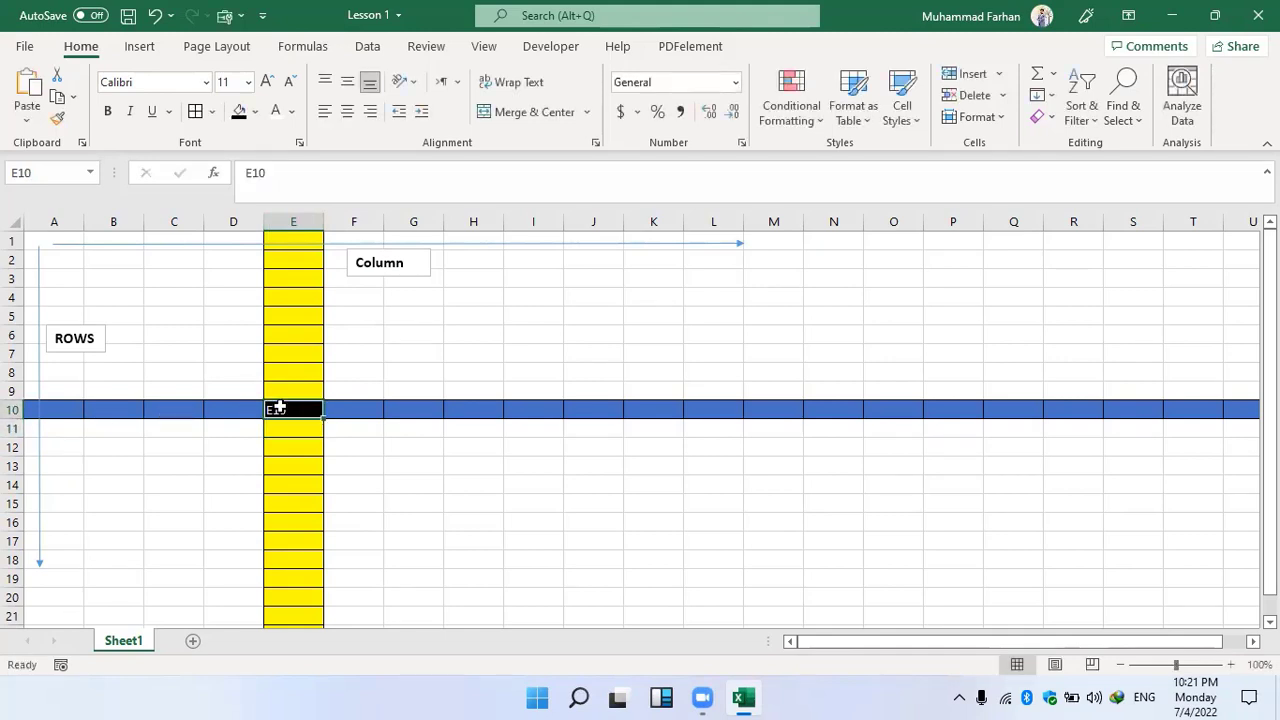
click(348, 112)
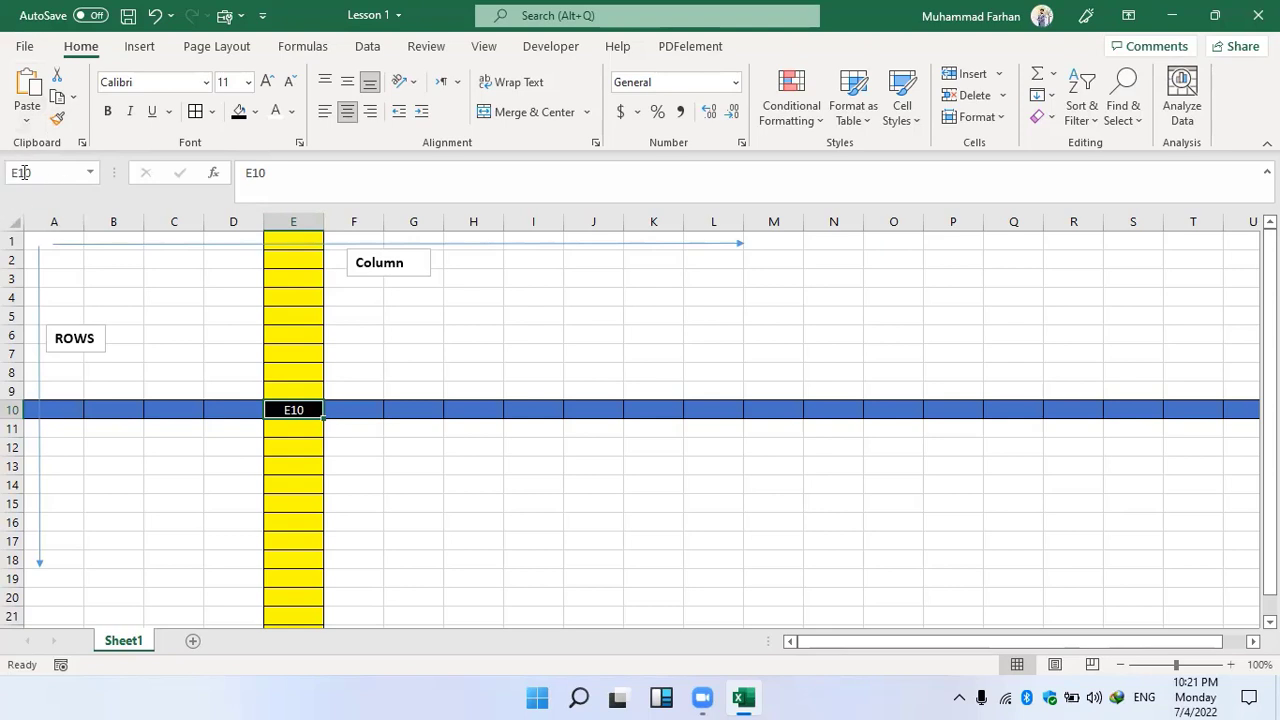
Select cells such as I9, M5, X672, J12 and K14 across distant parts of the sheet to examine their addresses.
click(541, 386)
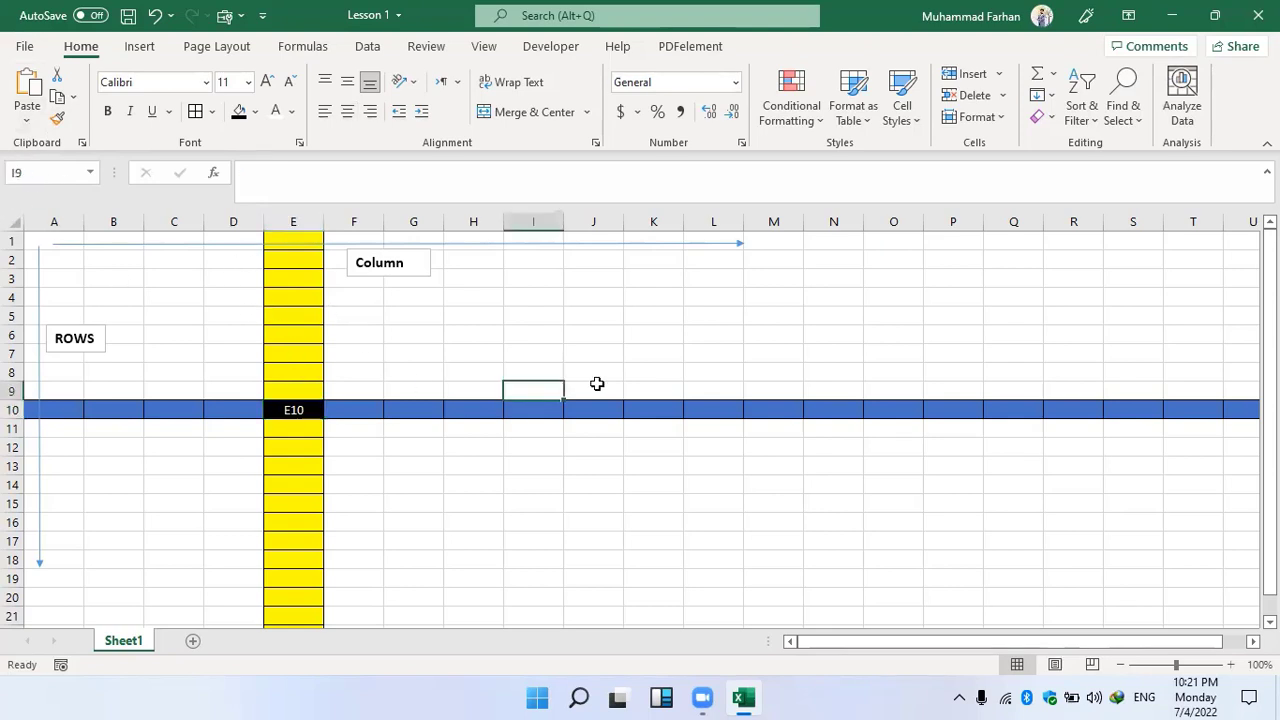
click(786, 317)
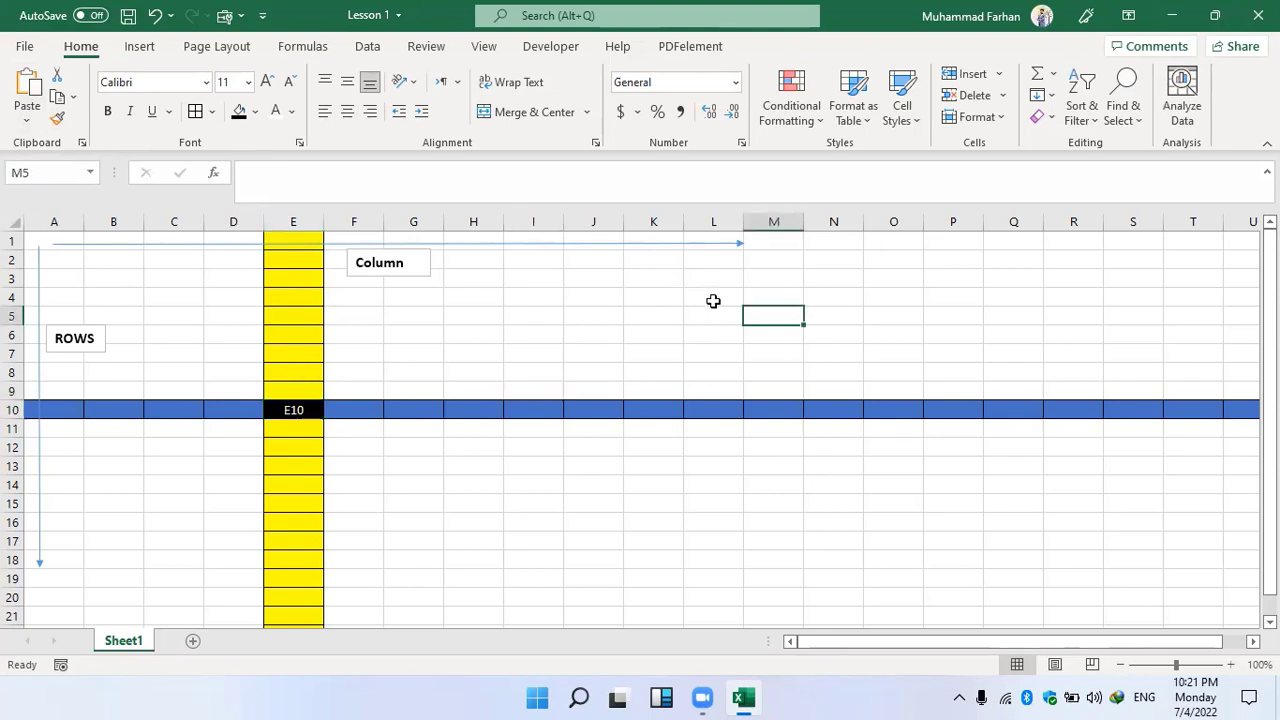
scroll(785, 495, down, 1)
scroll(786, 489, up, 1)
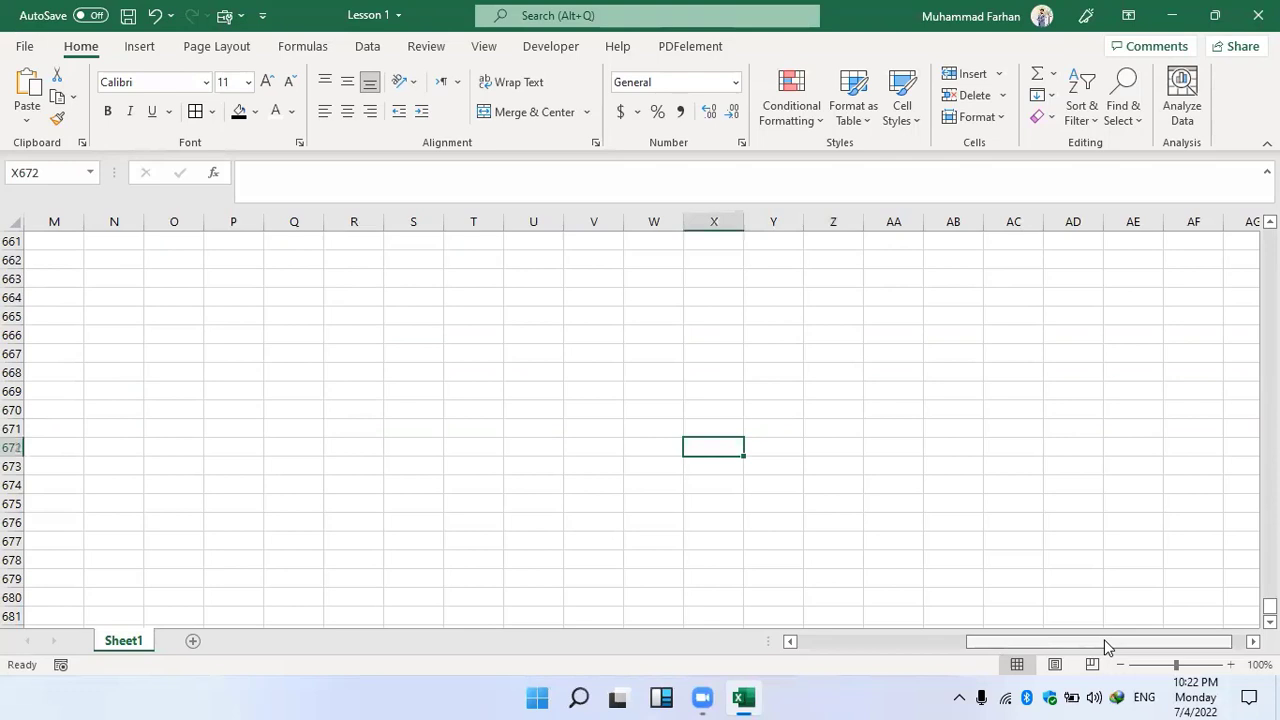
drag(1103, 643, 803, 597)
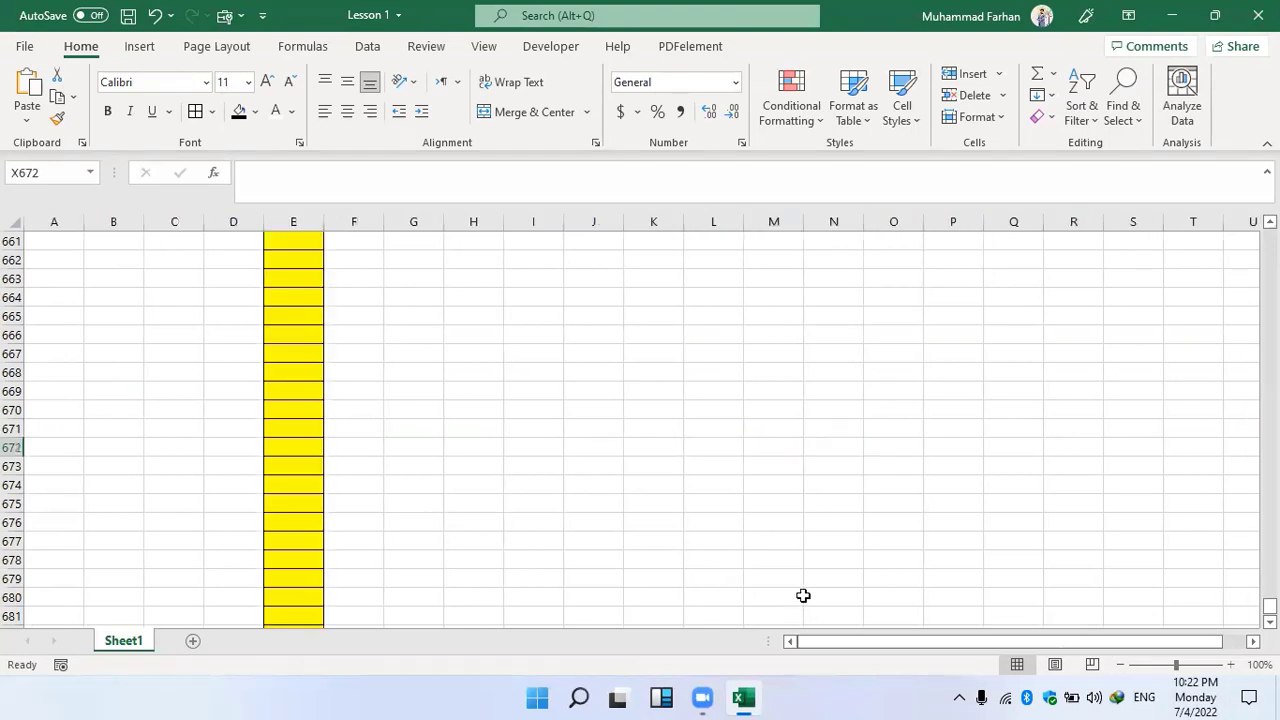
drag(1270, 607, 1270, 236)
click(608, 447)
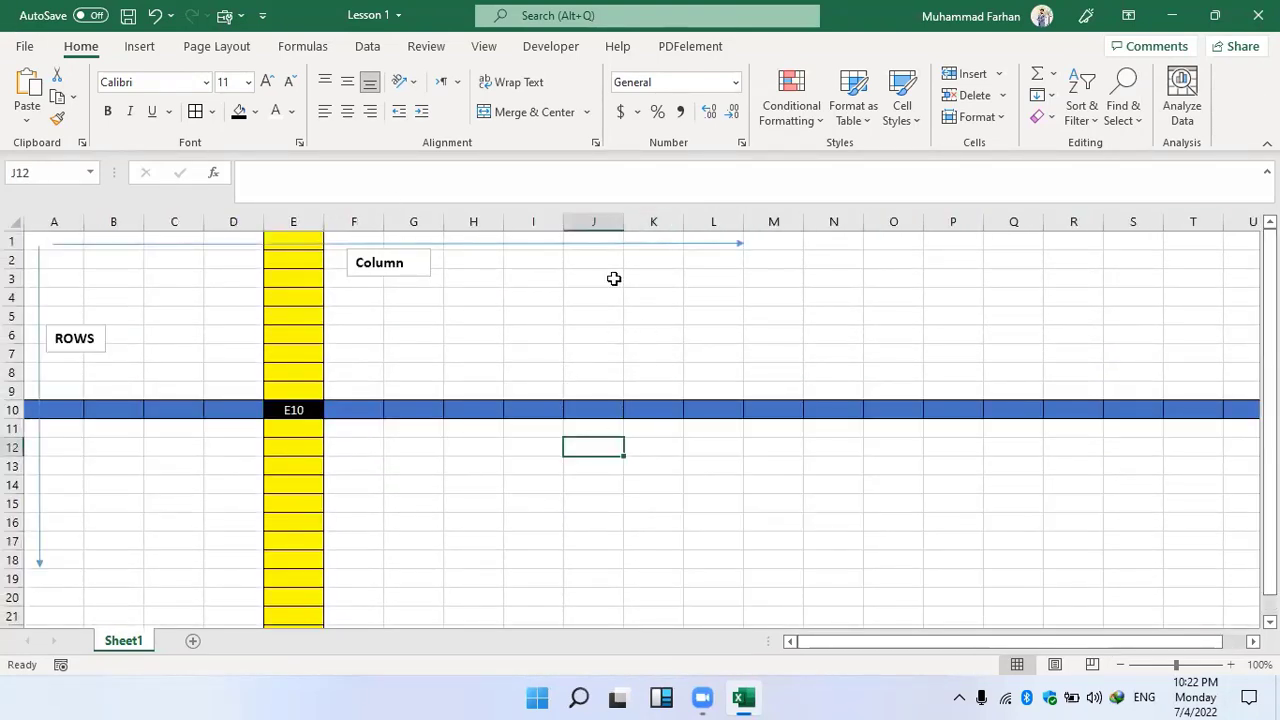
scroll(597, 341, down, 1)
scroll(597, 339, up, 1)
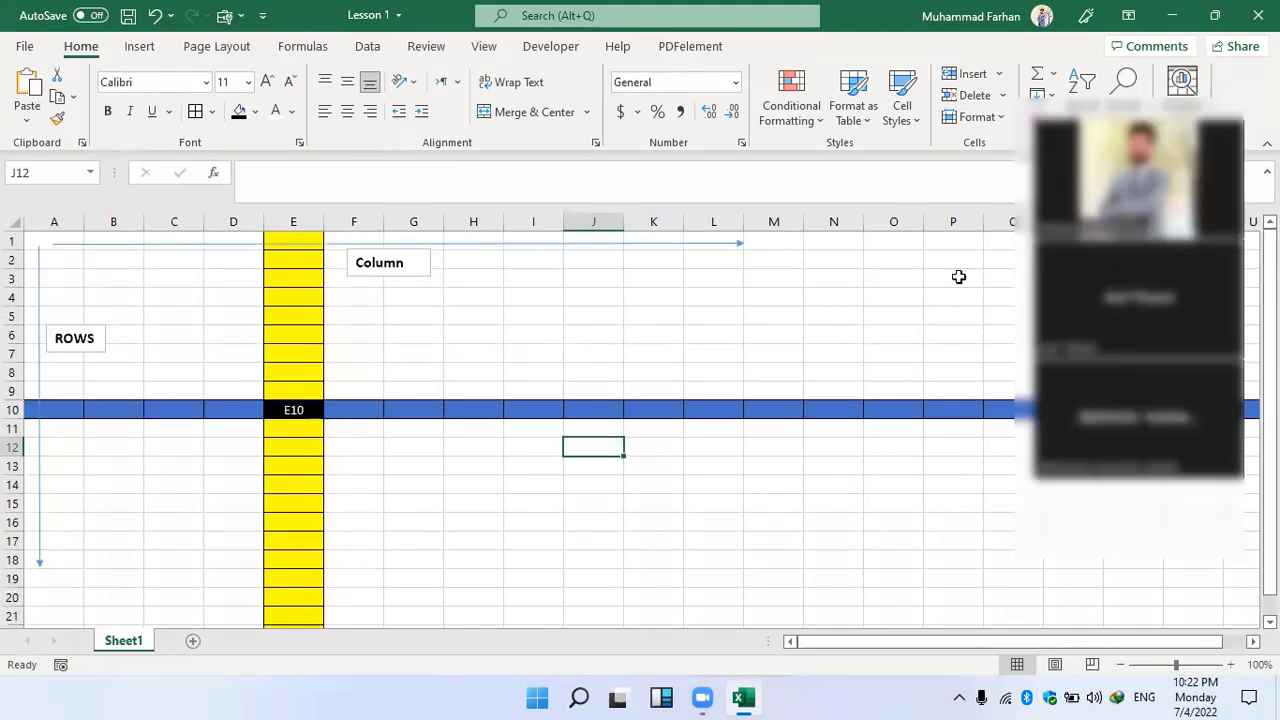
click(636, 482)
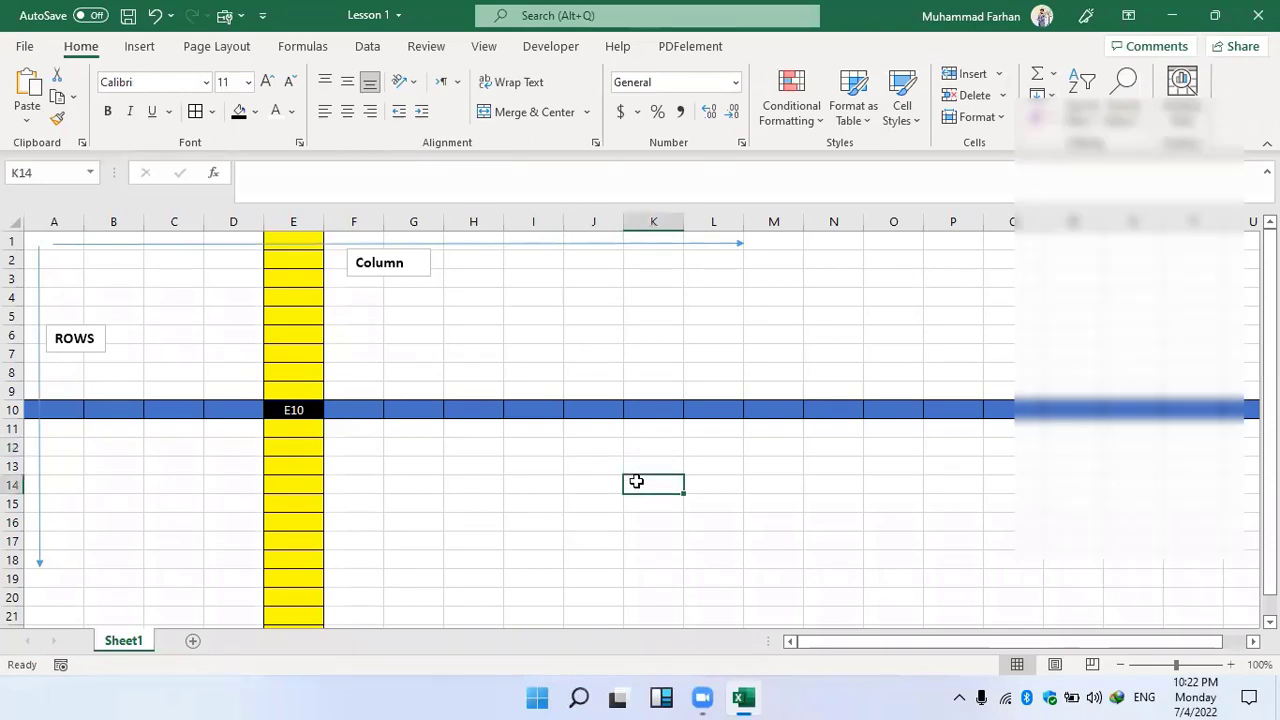
Enter 10 in cell K14 and 20 in cell K15.
scroll(523, 437, down, 2)
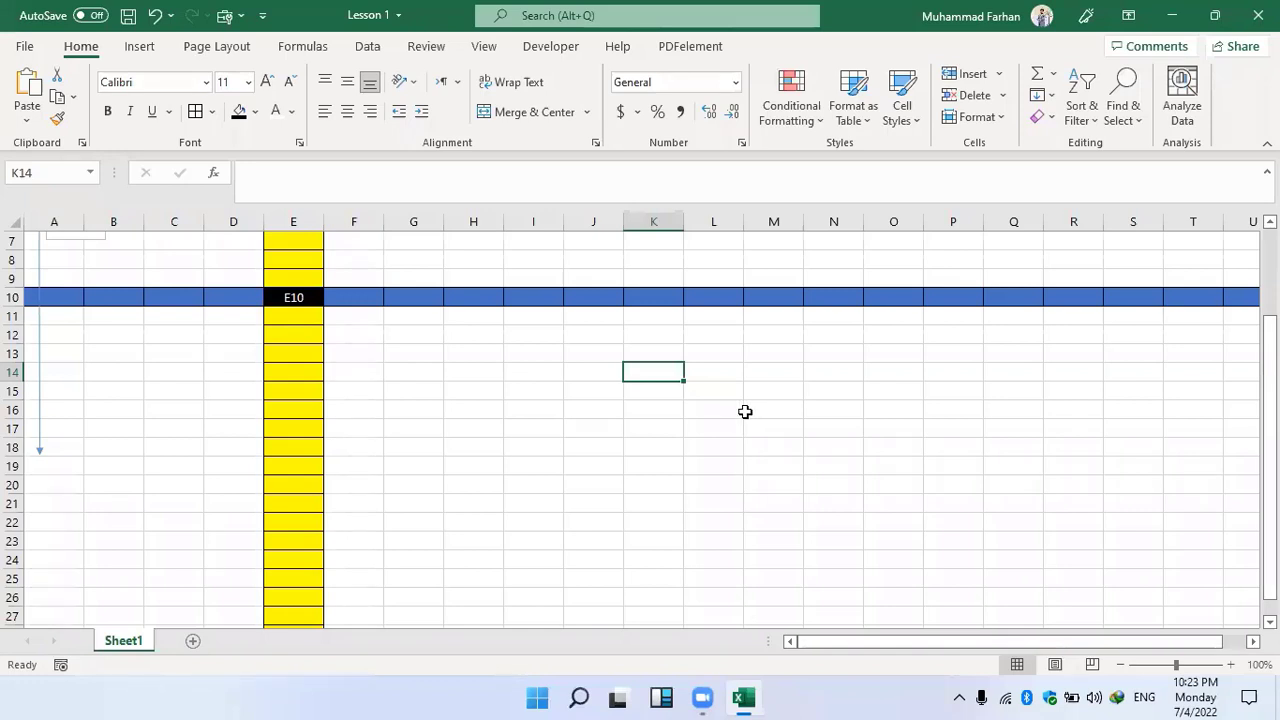
click(658, 428)
click(644, 389)
click(644, 371)
text(10)
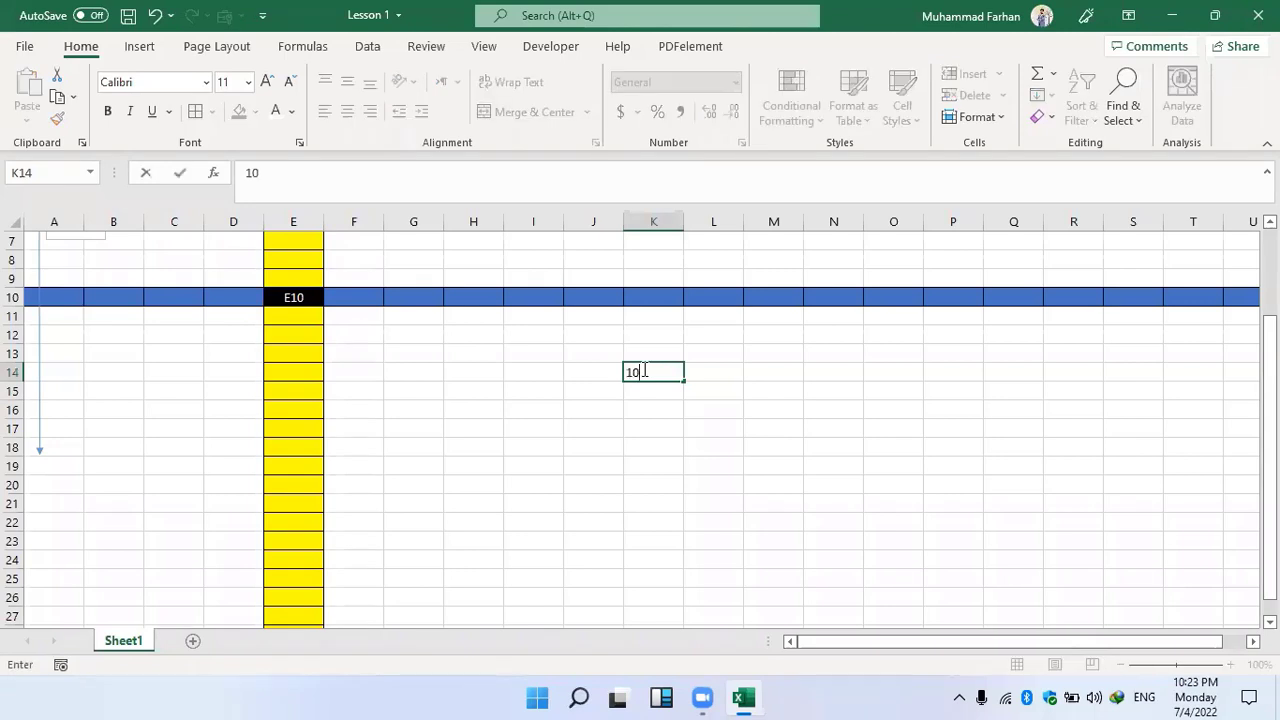
key(Return)
text(20)
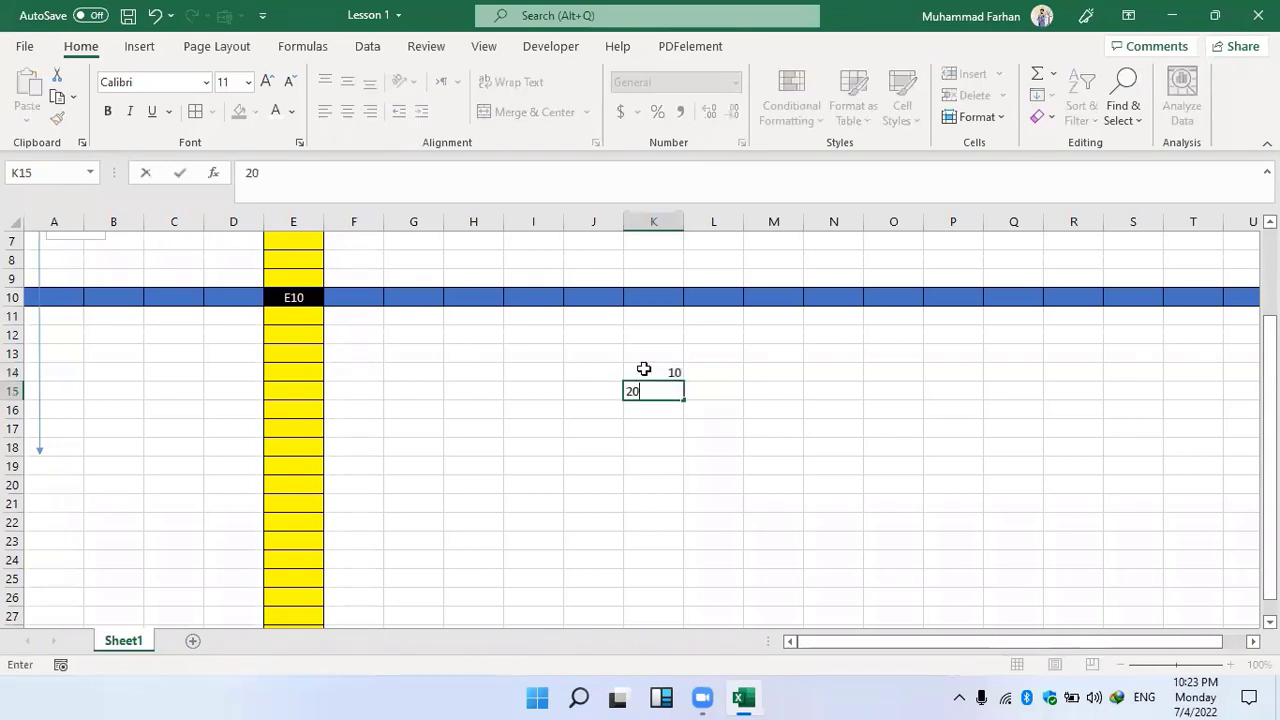
key(Return)
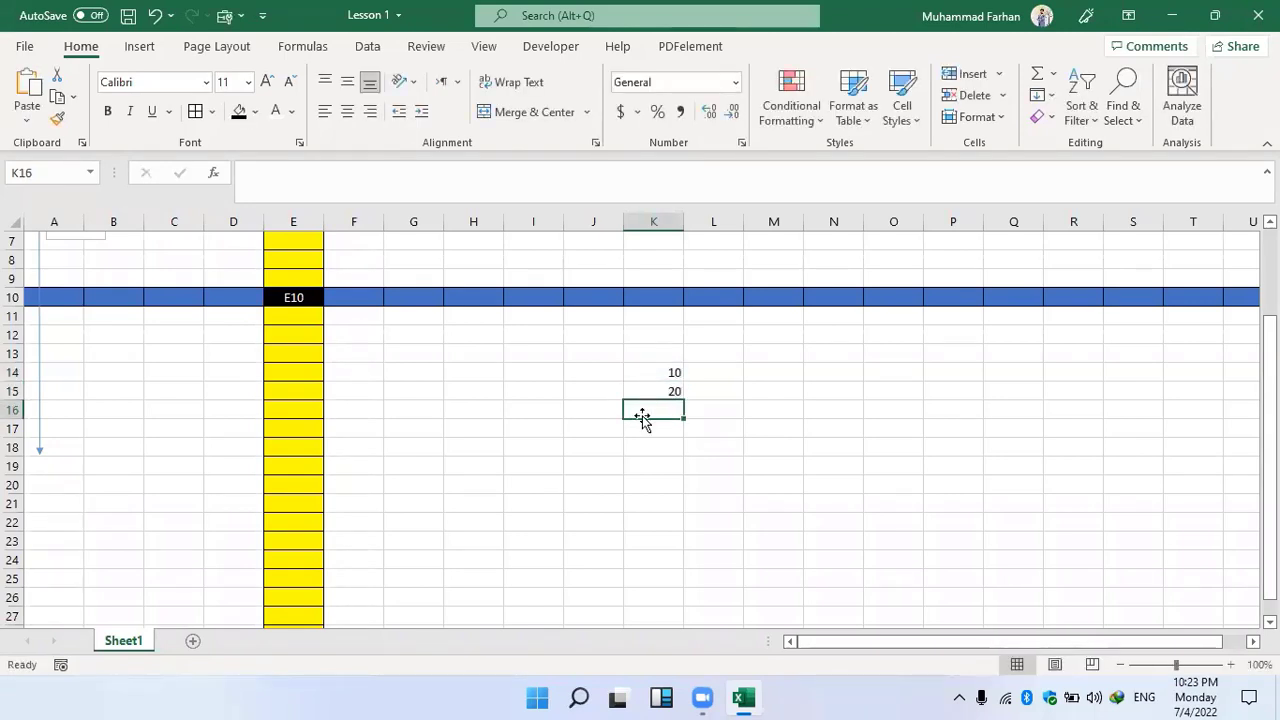
Fill cell K16 with gold and add the two values above it with the formula =K14+K15.
click(255, 111)
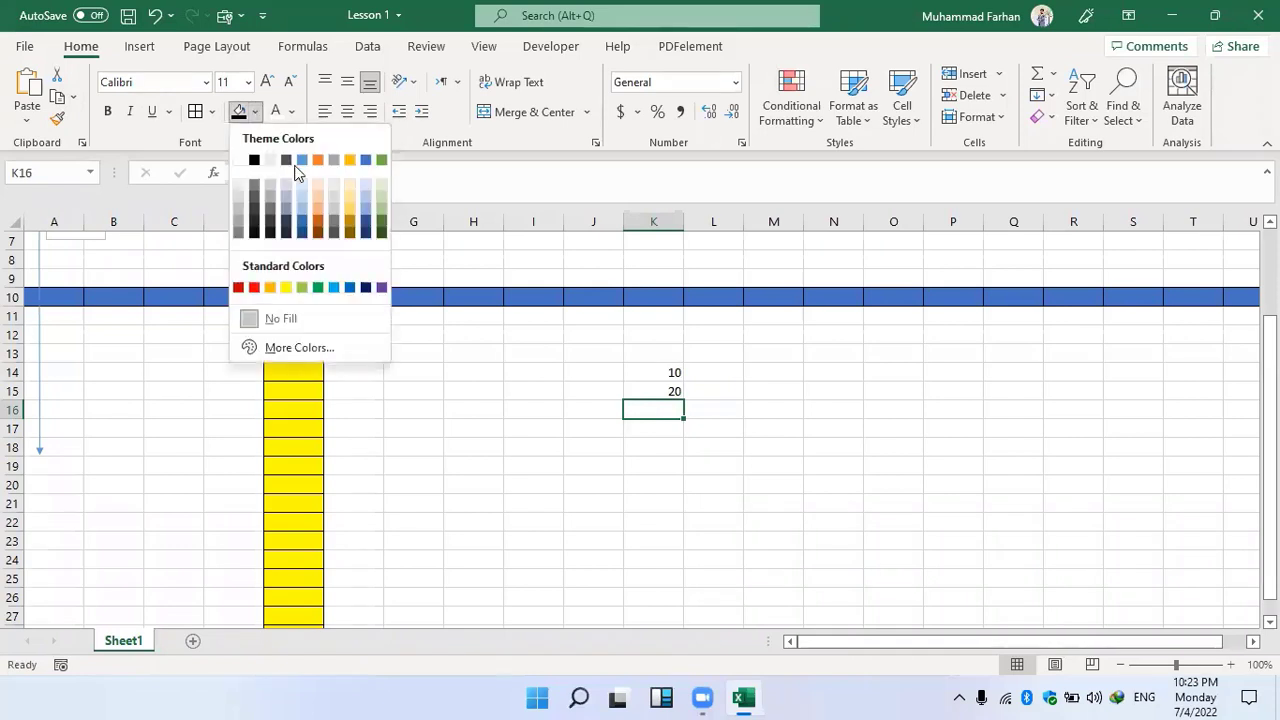
click(349, 160)
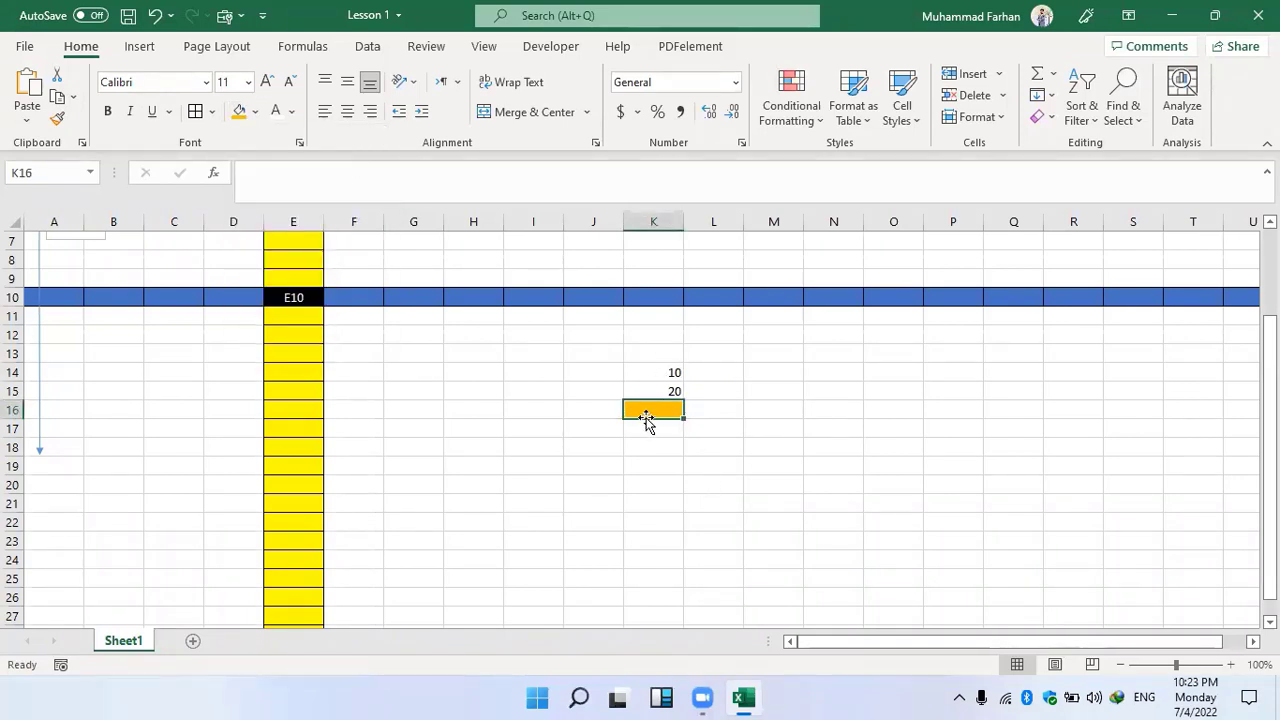
text(=)
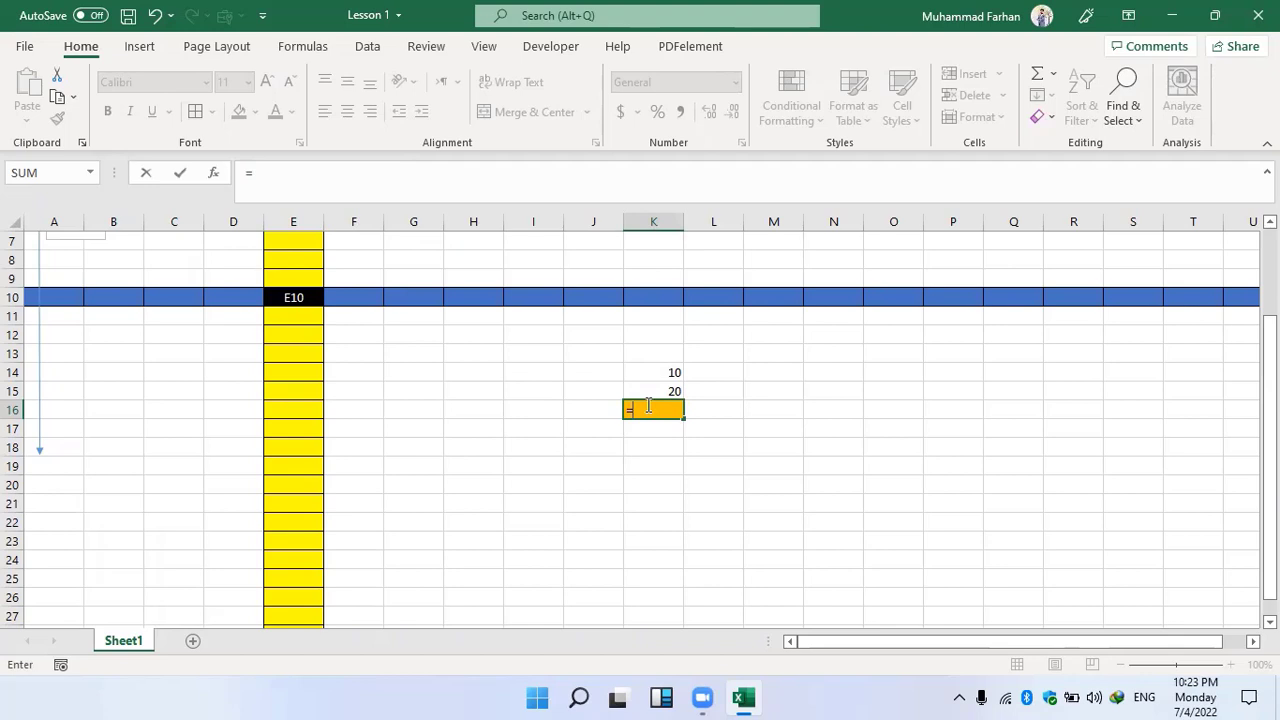
click(716, 128)
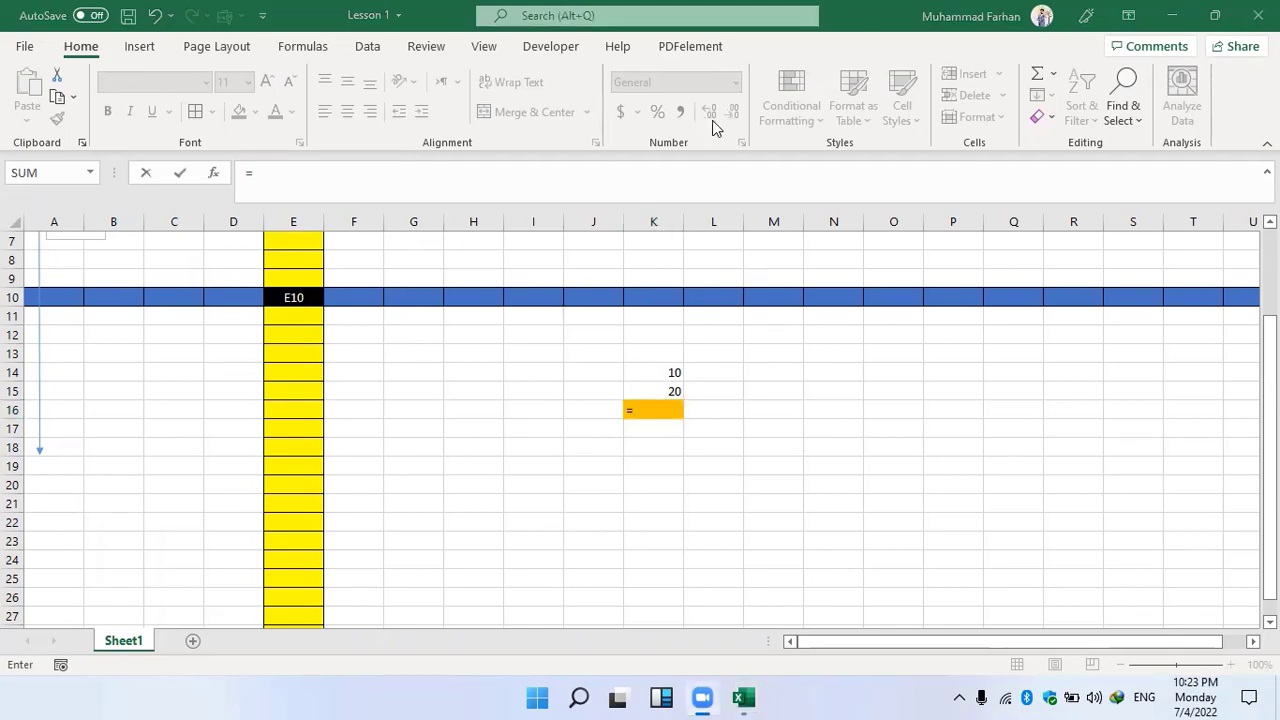
click(661, 403)
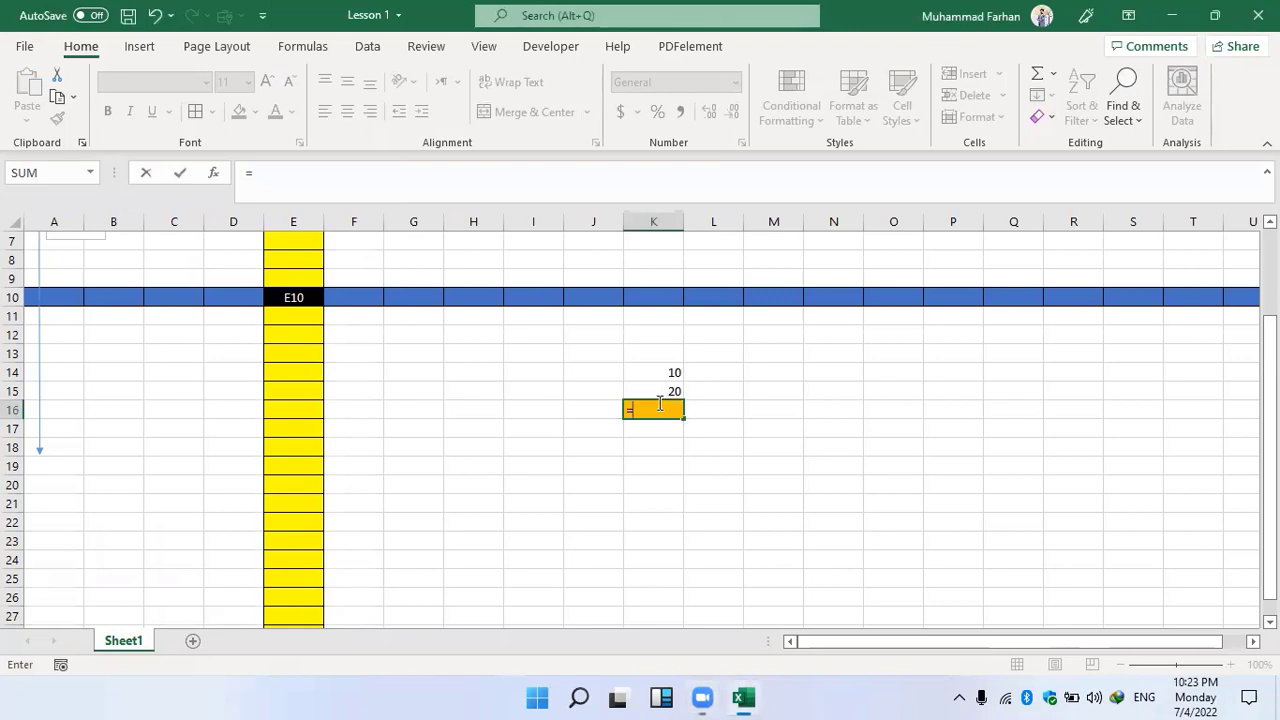
text(K14)
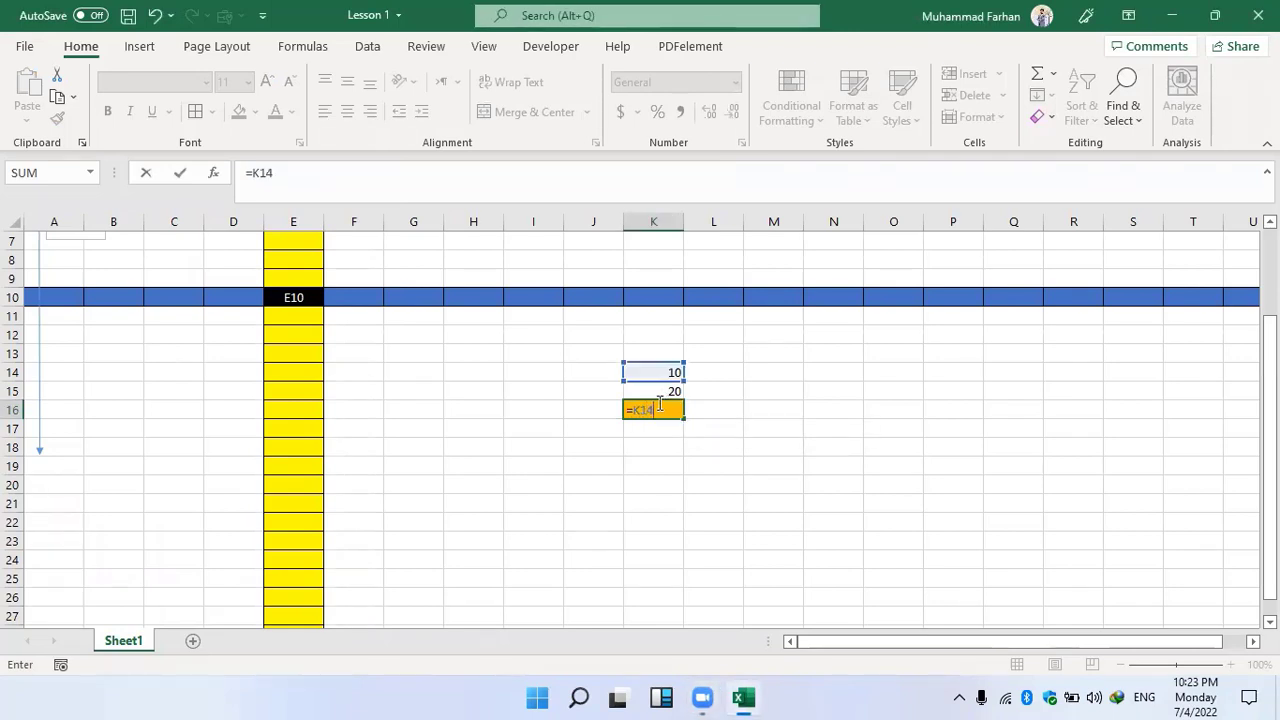
text(+K15)
key(Return)
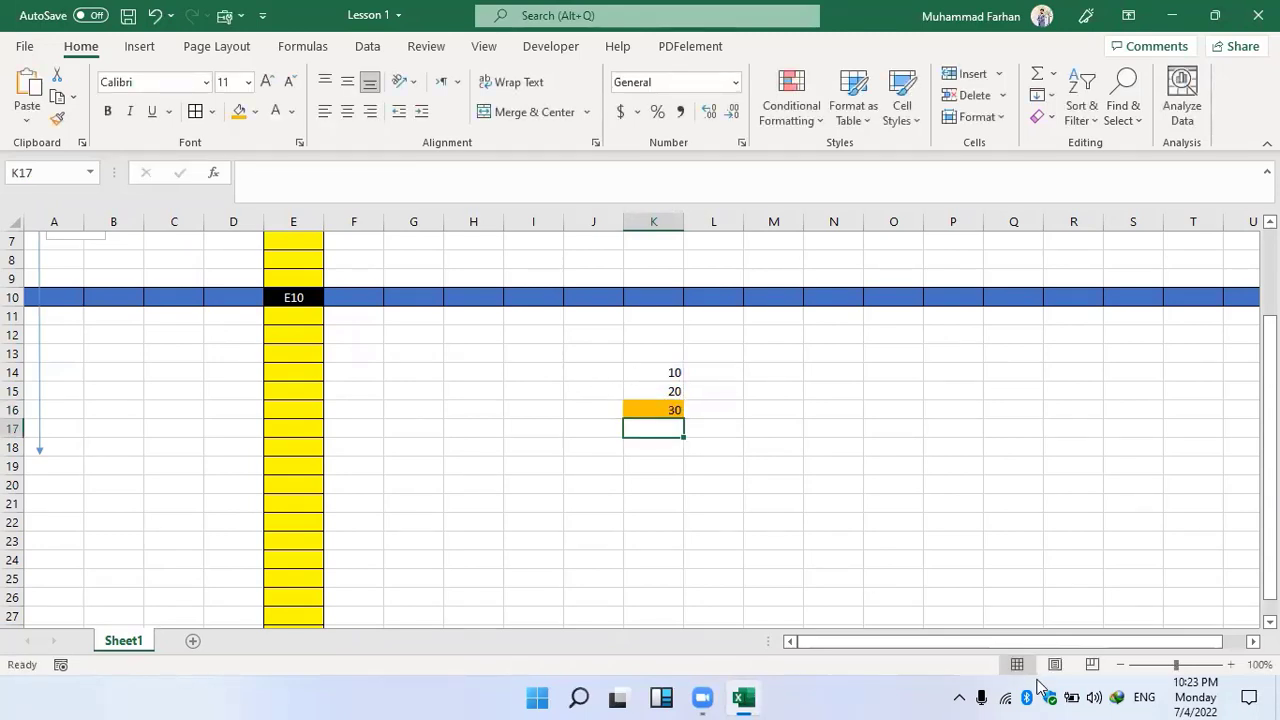
Enlarge the sheet view to 110% and inspect the formula in cell K16.
click(1231, 664)
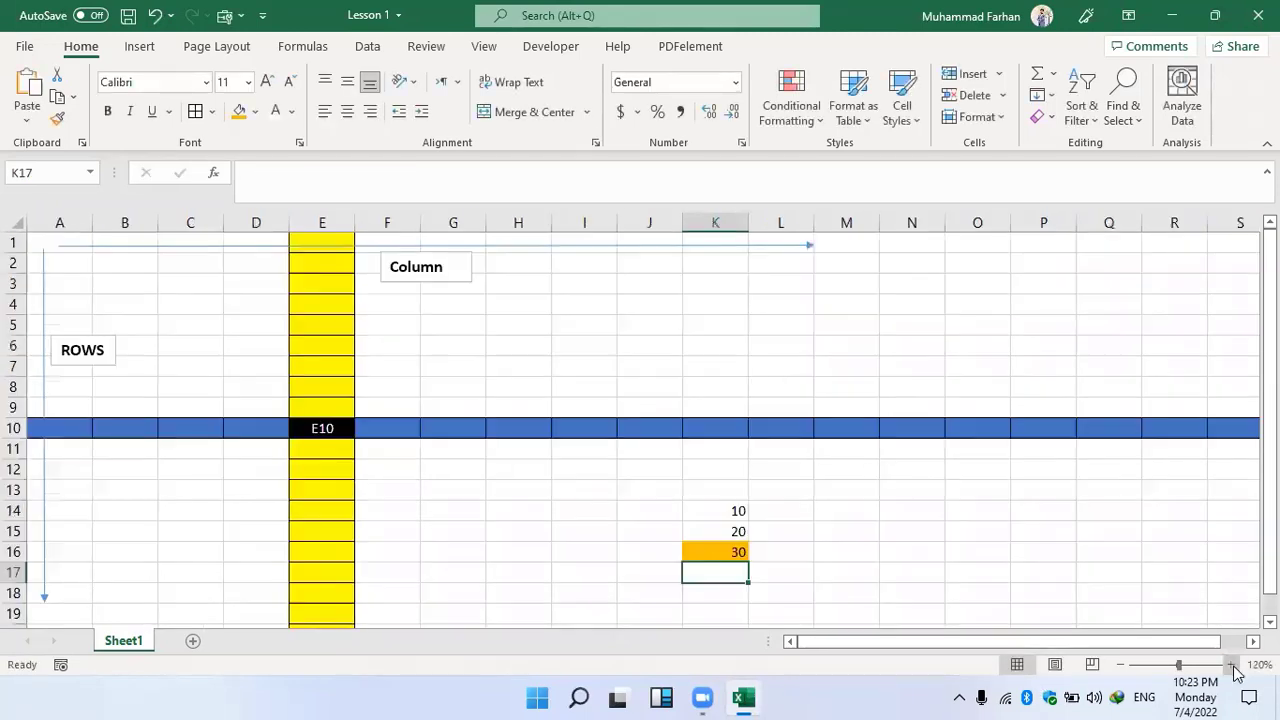
click(1231, 664)
click(1231, 664)
scroll(1200, 526, right, 5)
scroll(1186, 511, down, 4)
scroll(1186, 511, up, 4)
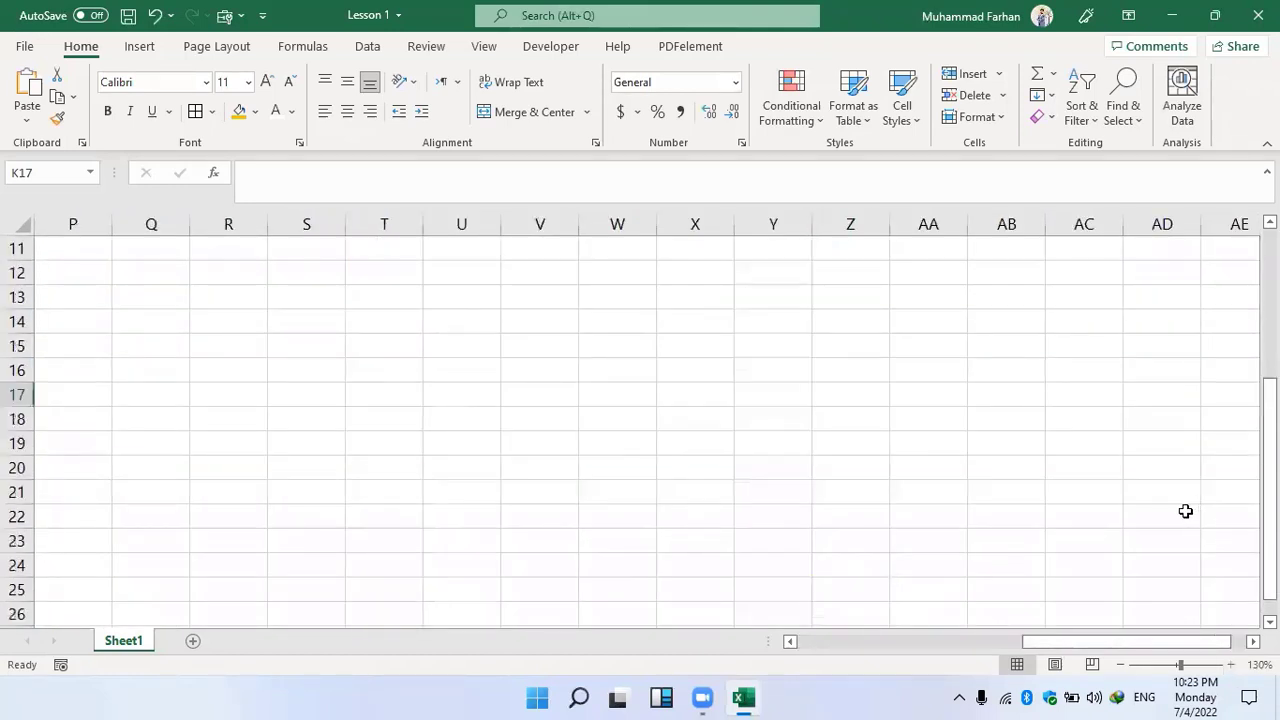
click(1120, 664)
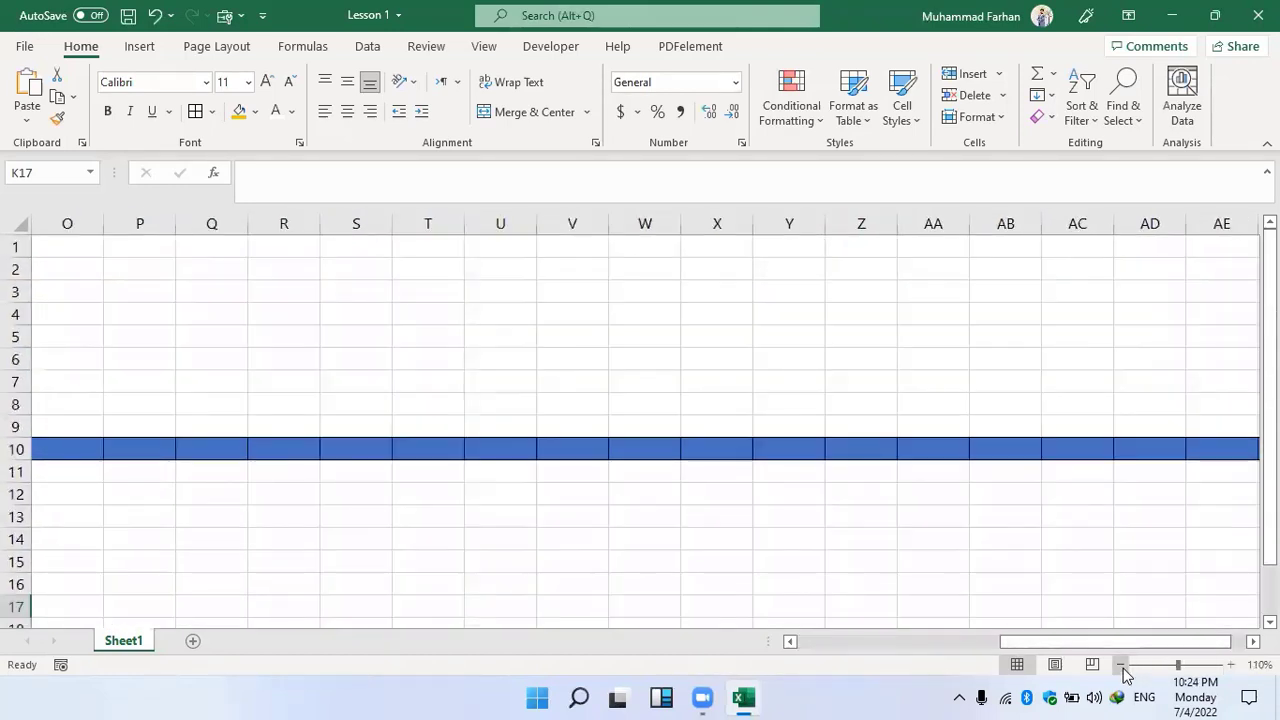
click(1120, 664)
drag(1066, 641, 877, 641)
scroll(860, 537, down, 3)
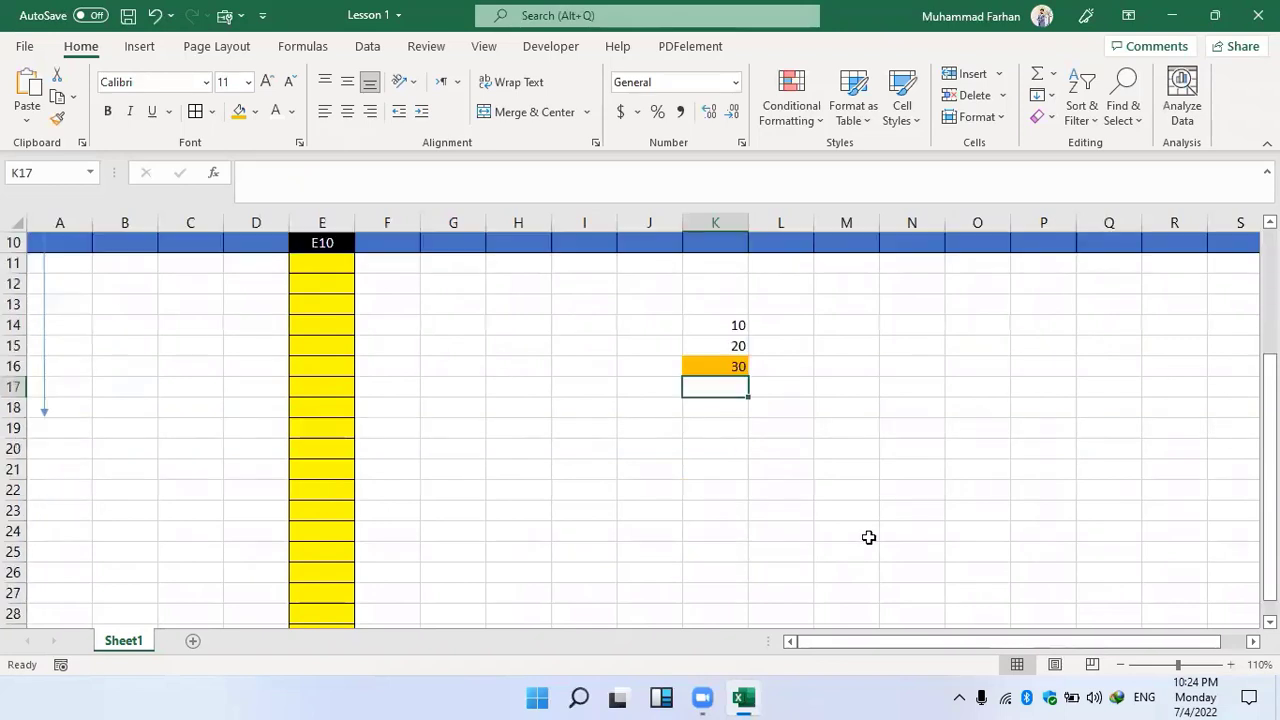
click(722, 367)
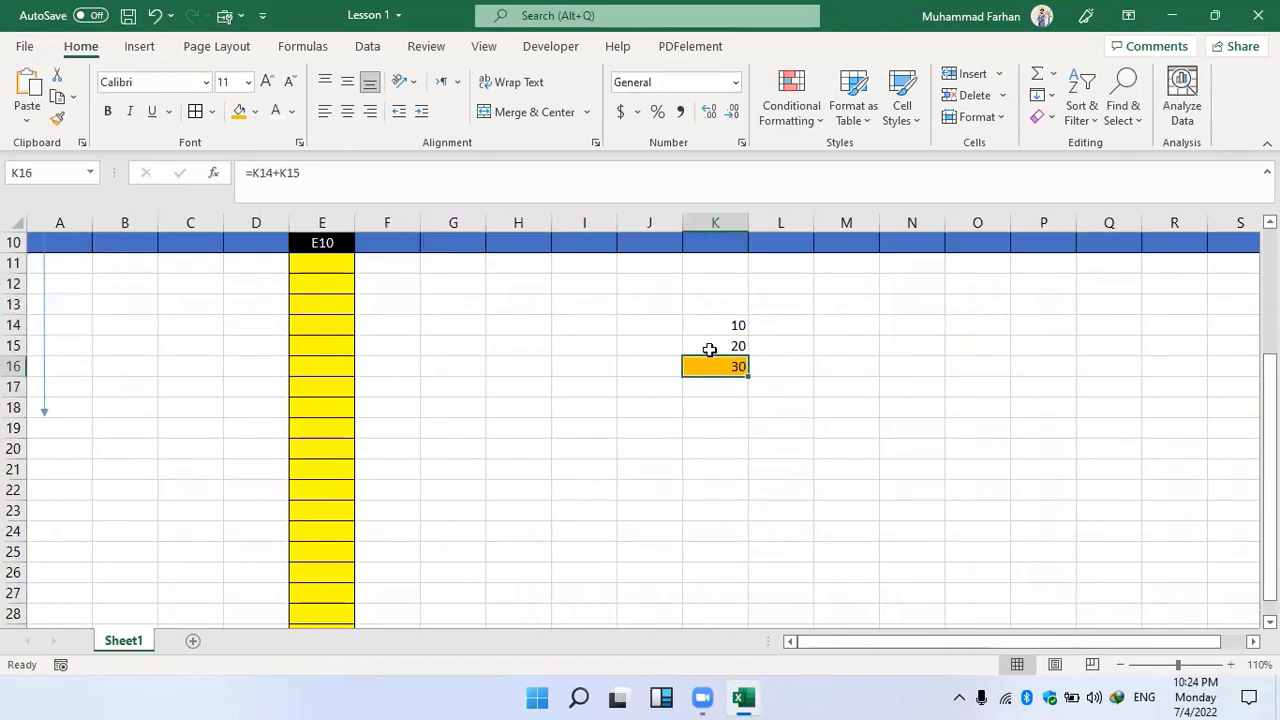
Enter 10 in cell M14 and 20 in cell M15.
click(787, 329)
click(822, 328)
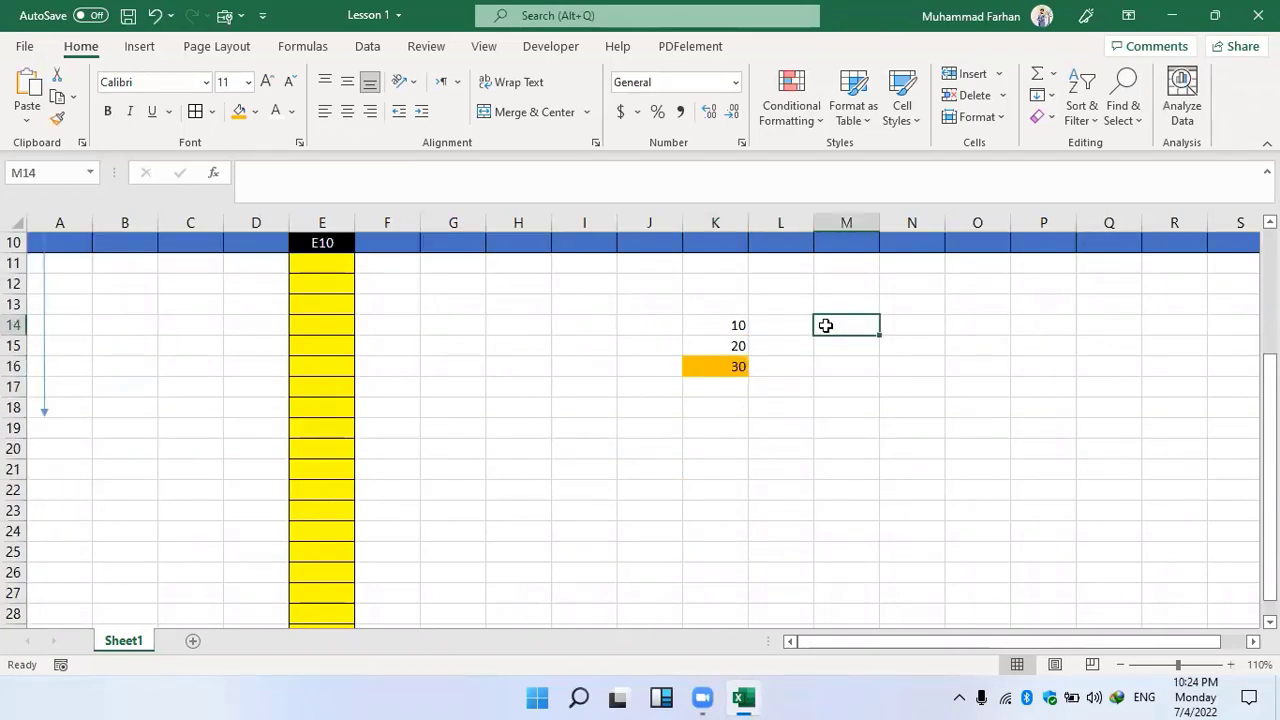
text(10)
key(Return)
text(20)
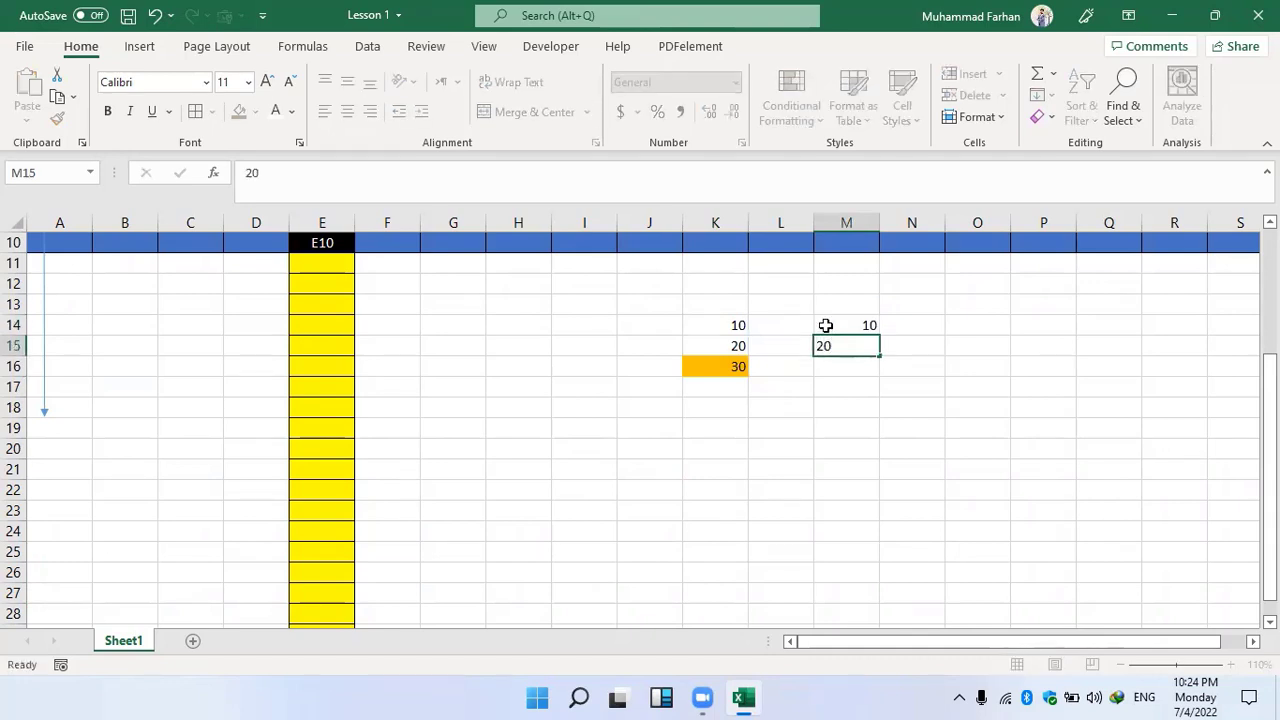
key(Return)
Enter the formula =10+20 in cell M16 and fill that cell with gold.
text(=)
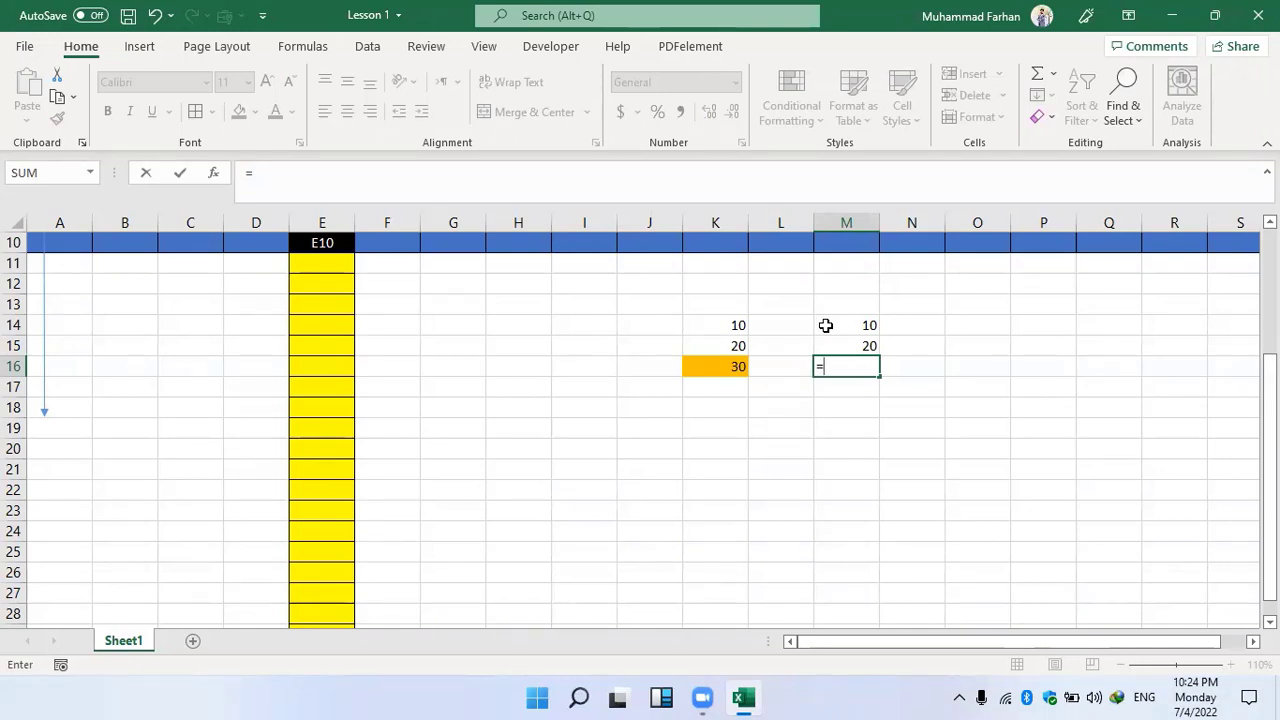
text(10+20)
key(Return)
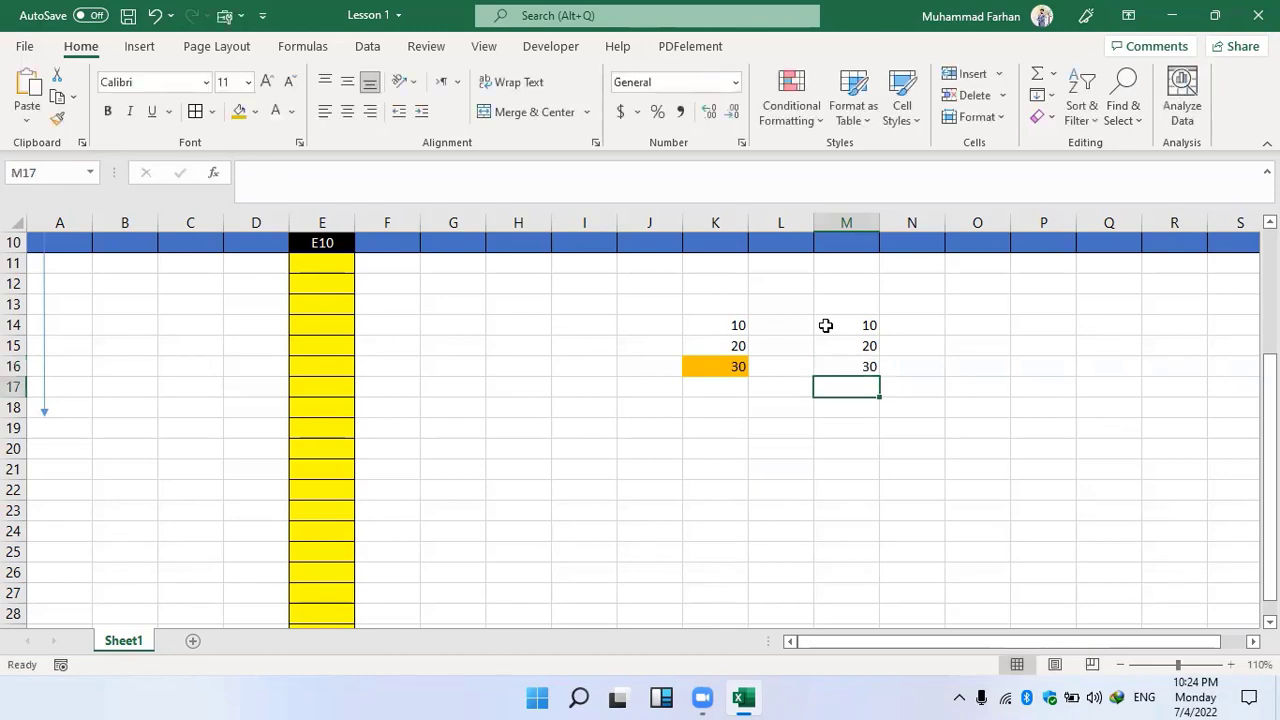
click(836, 364)
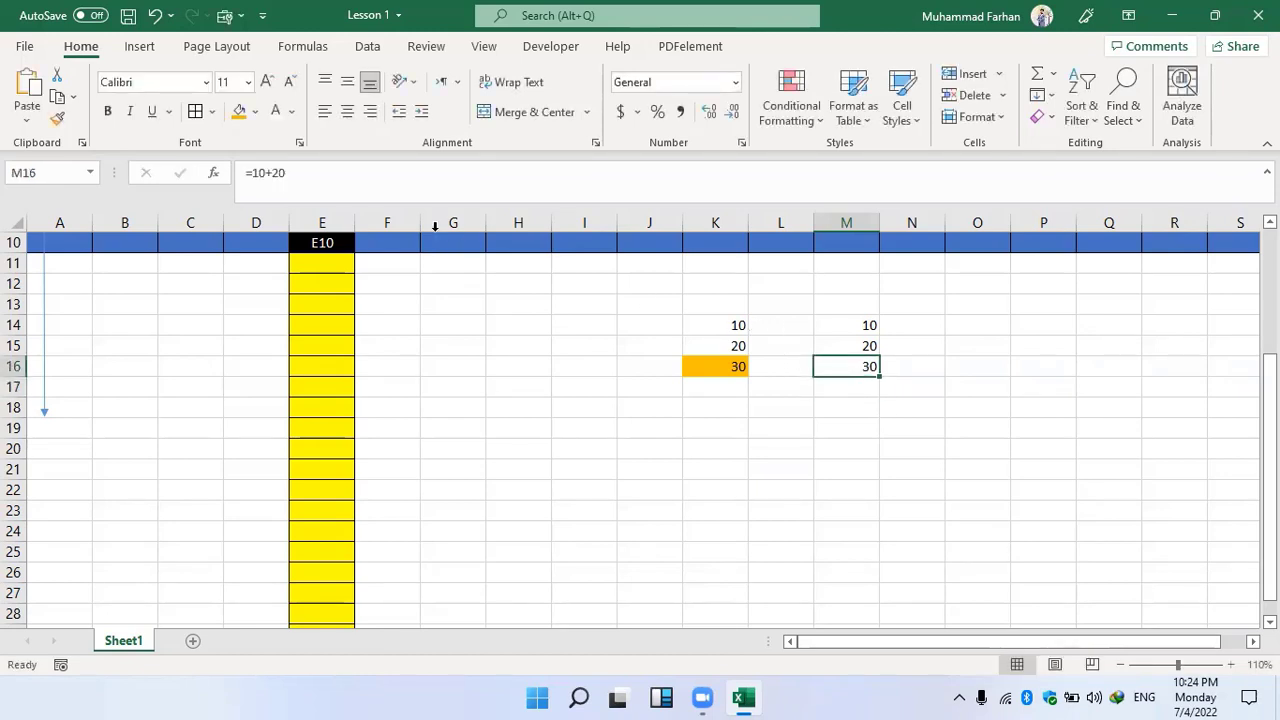
click(238, 111)
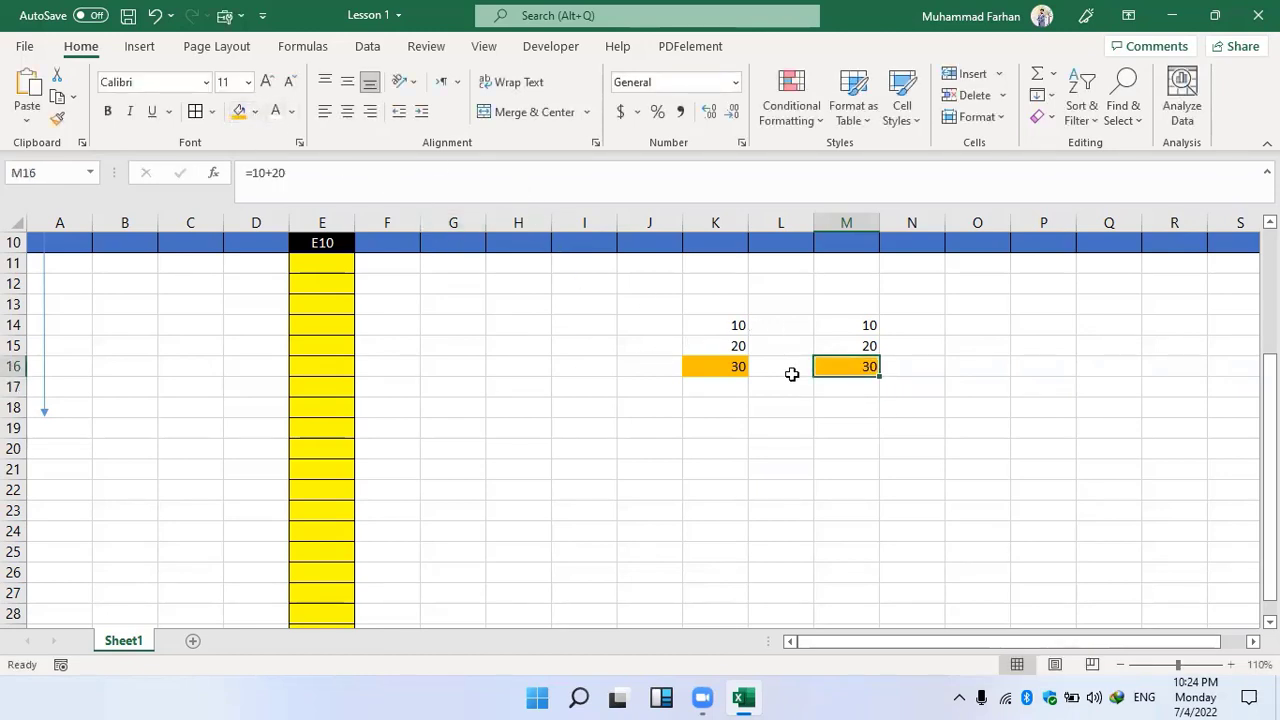
Make the totals in cells K16 and M16 bold and enlarge their font size to 14.
drag(737, 366, 838, 366)
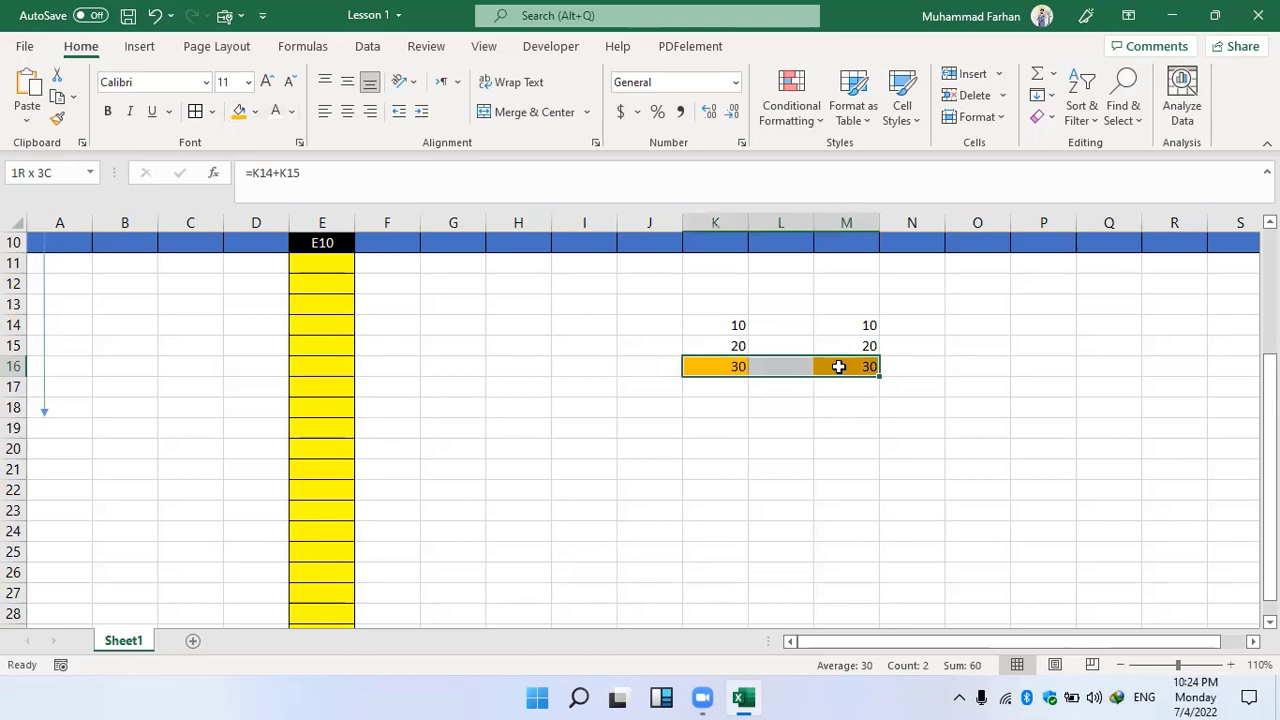
click(107, 111)
click(266, 81)
click(266, 81)
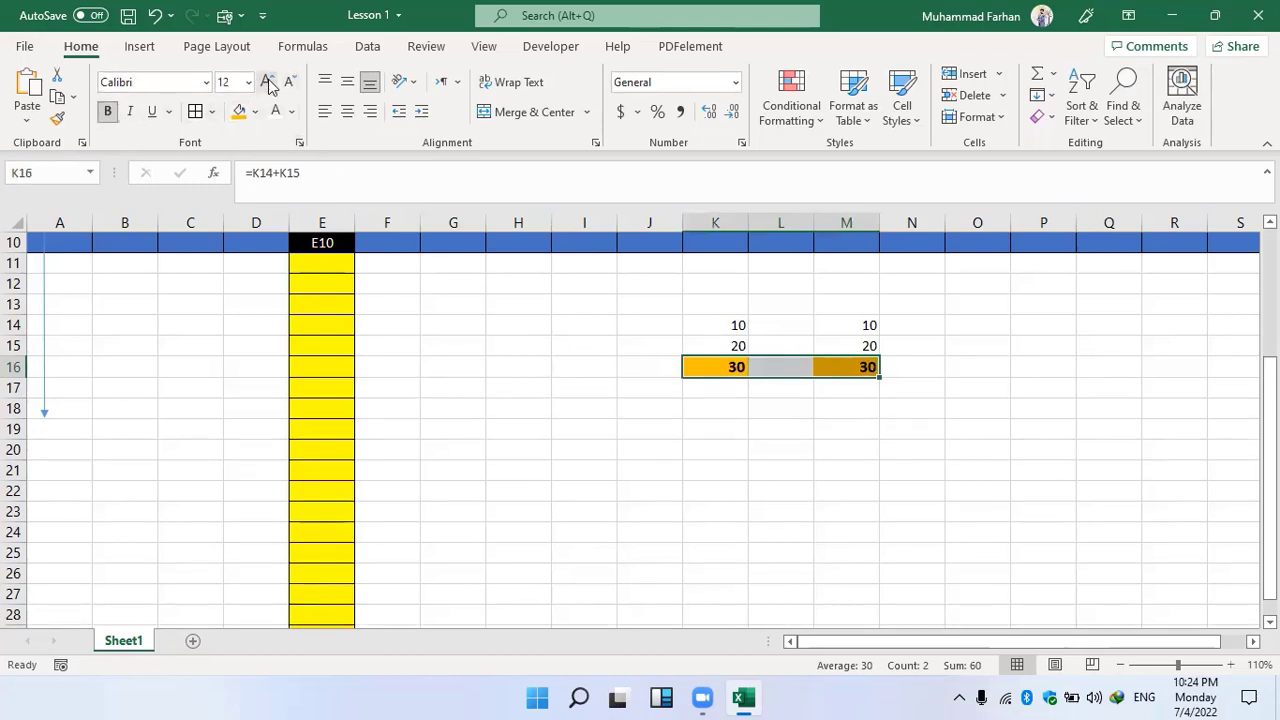
click(810, 461)
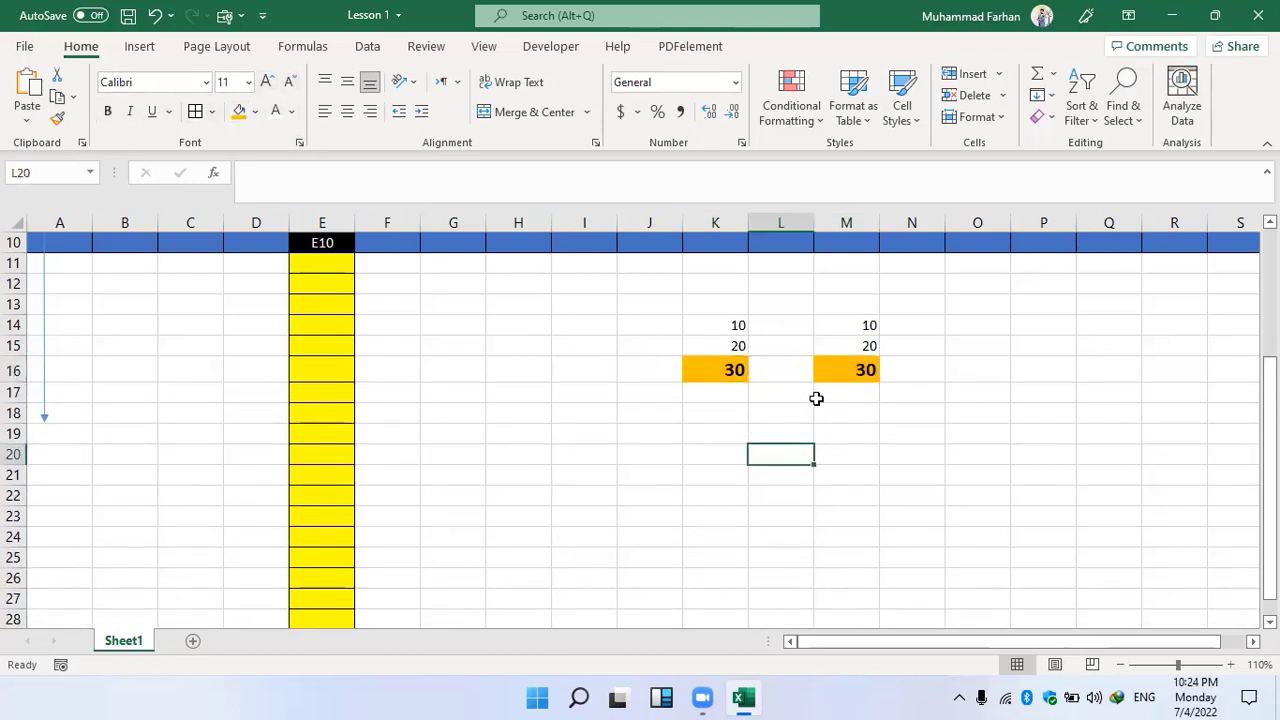
Inspect the formula with typed numbers in cell M16.
click(851, 345)
click(854, 368)
click(354, 171)
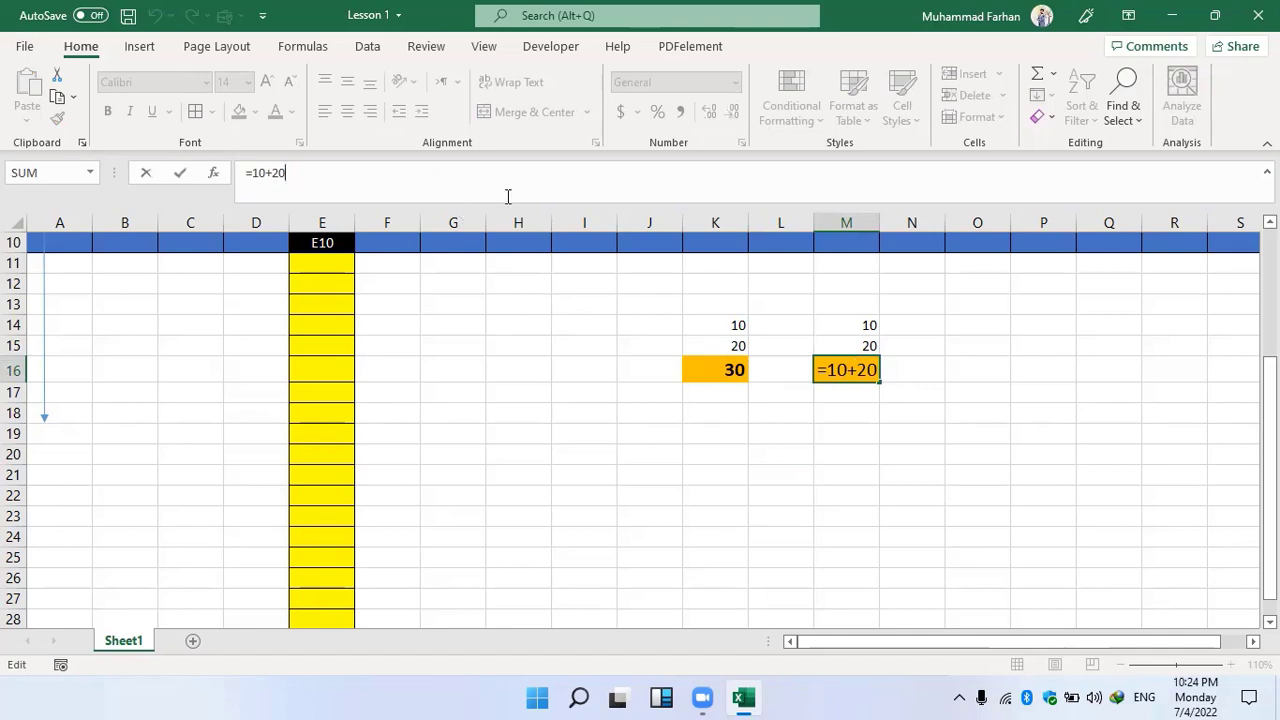
click(920, 360)
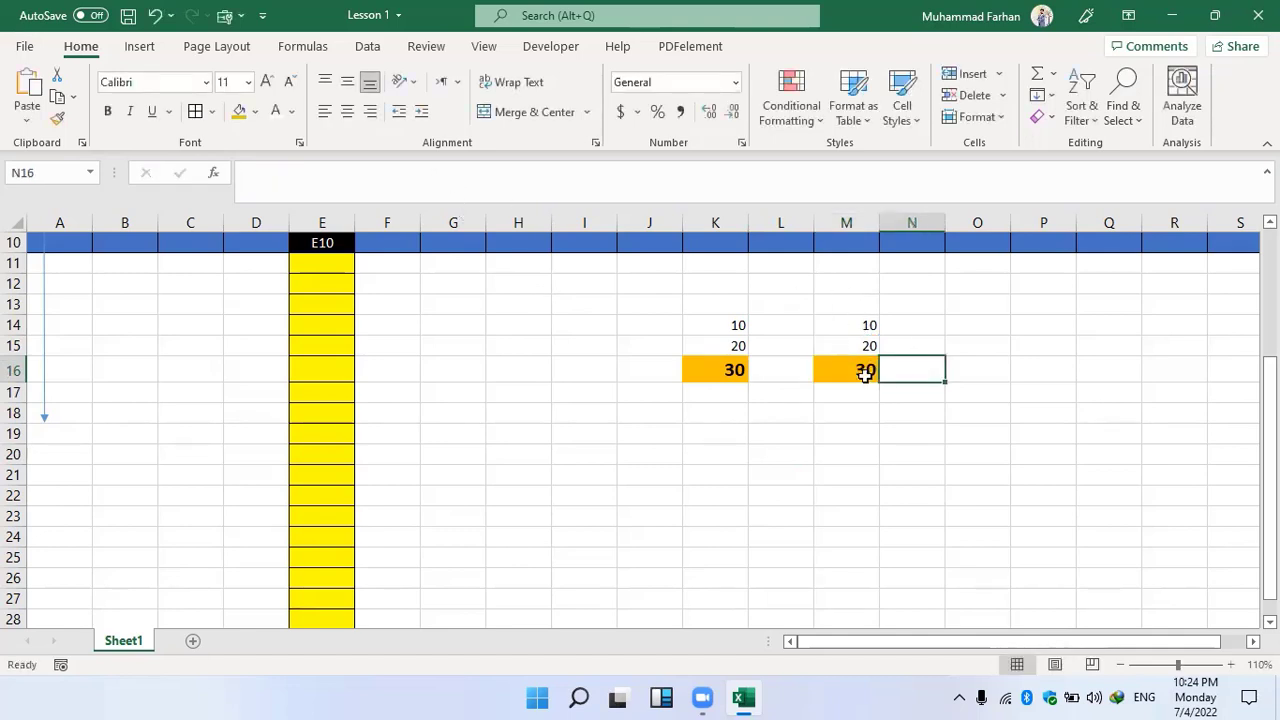
Change the values in cells M15 and K15 to 30.
click(855, 346)
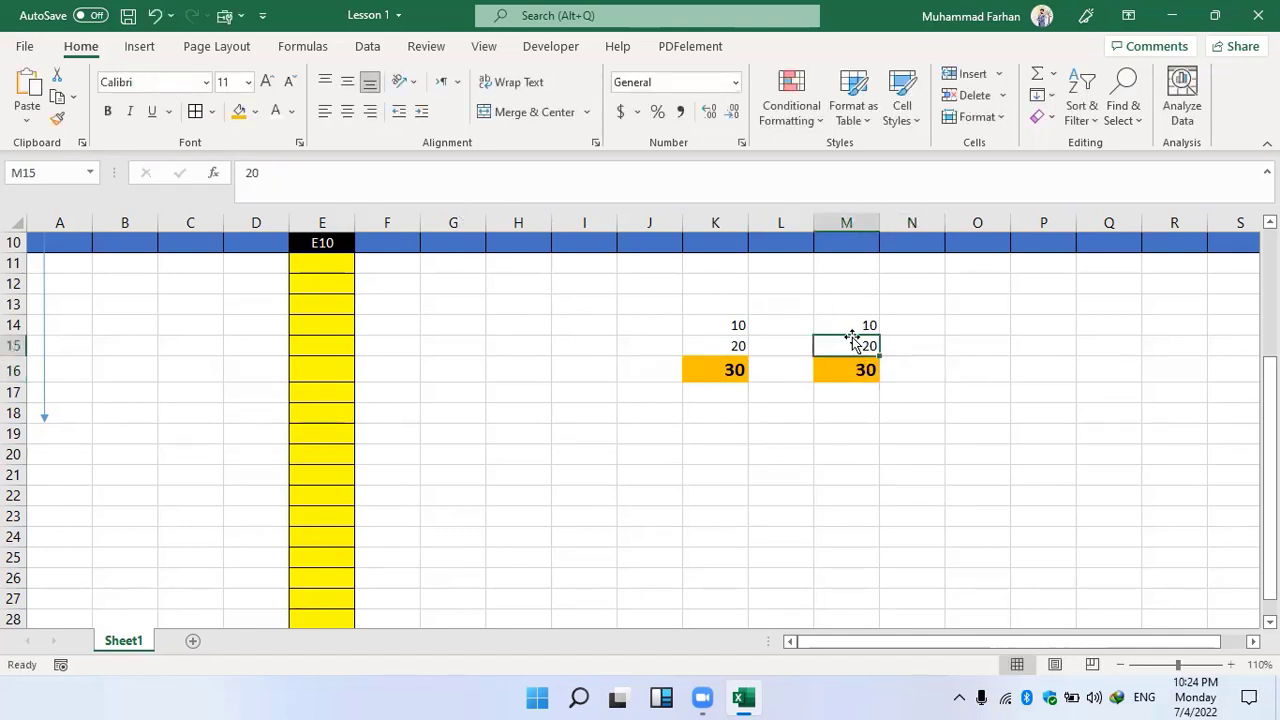
text(30)
click(872, 372)
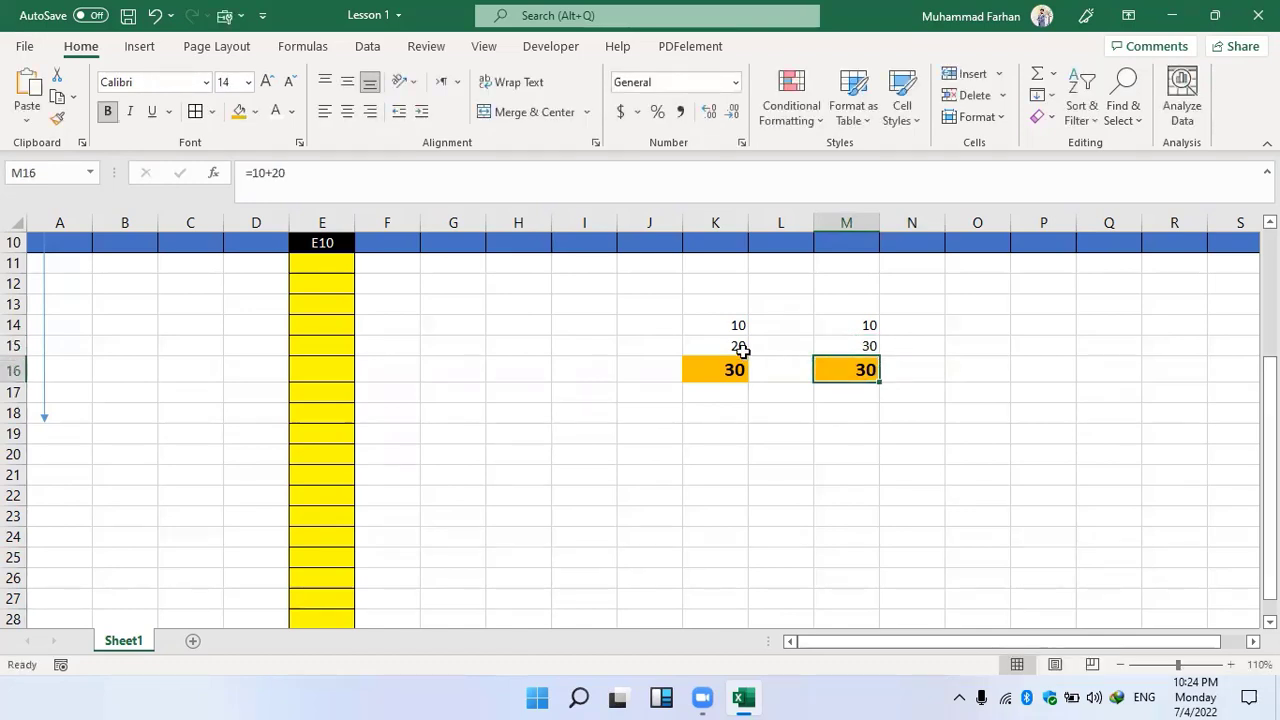
click(702, 348)
text(30)
key(Return)
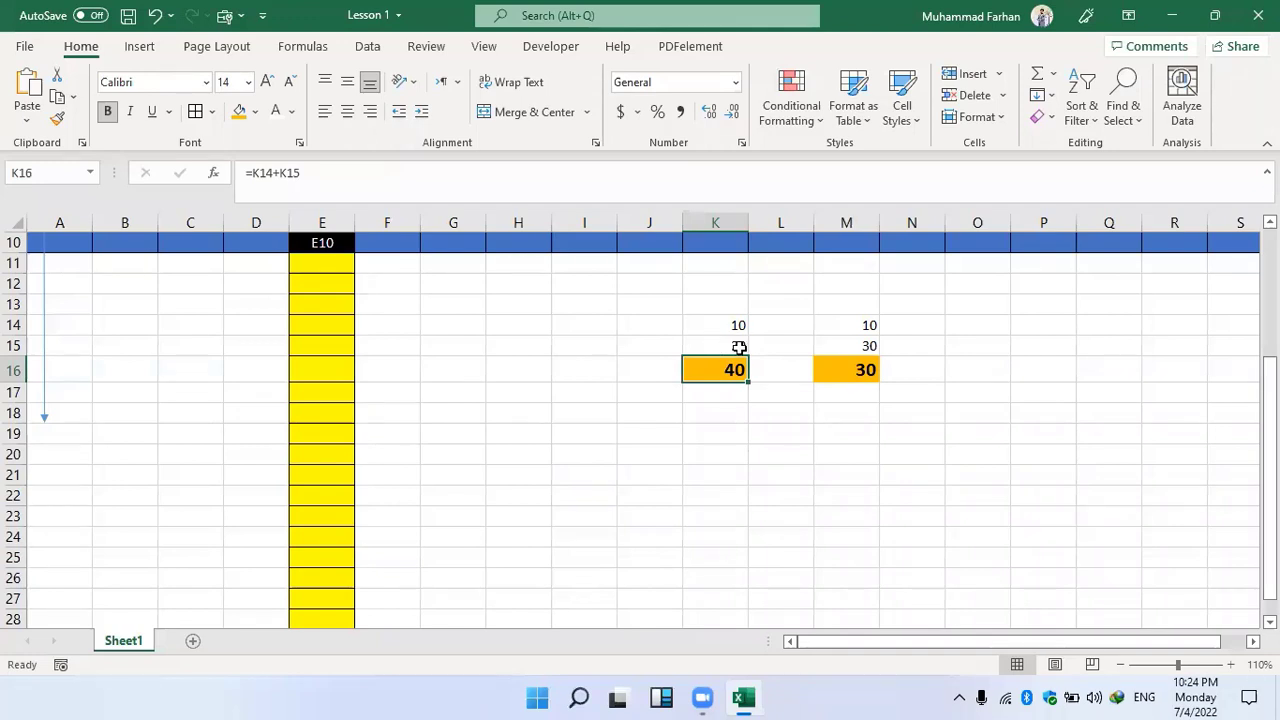
Change the formula in cell M16 to =10+30.
click(864, 372)
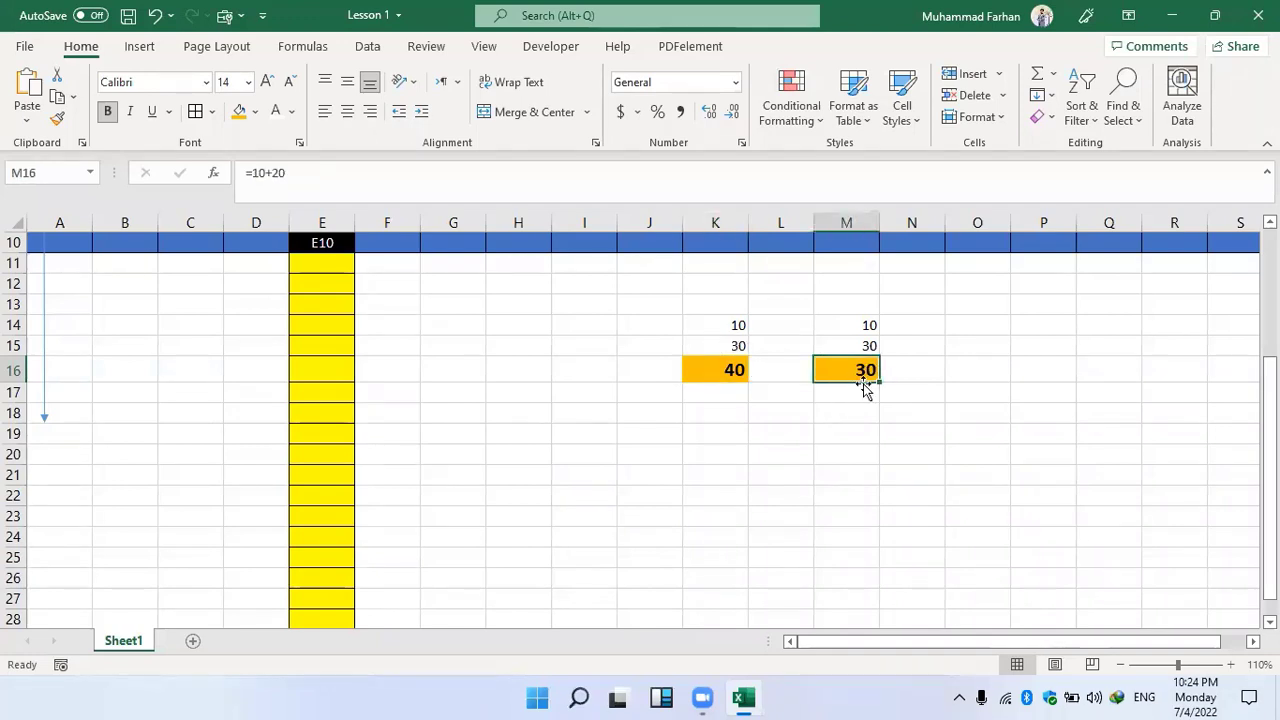
click(375, 189)
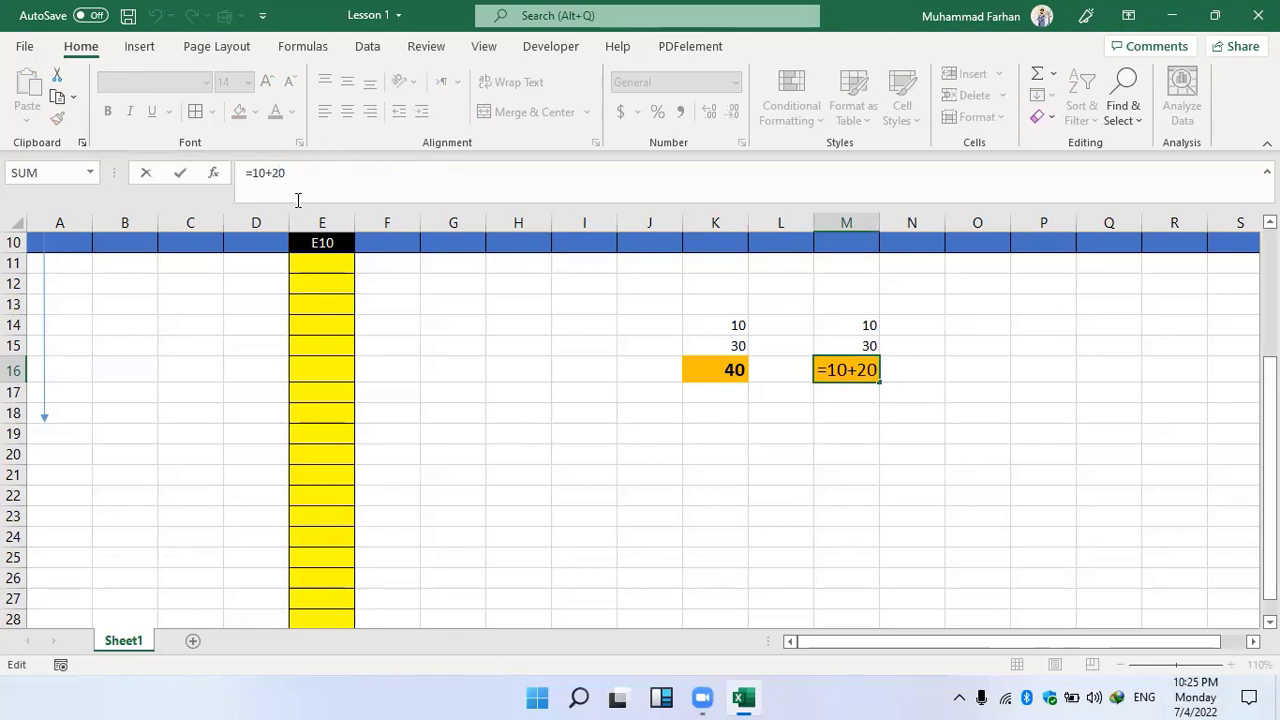
key(Left)
key(BackSpace)
text(3)
key(Return)
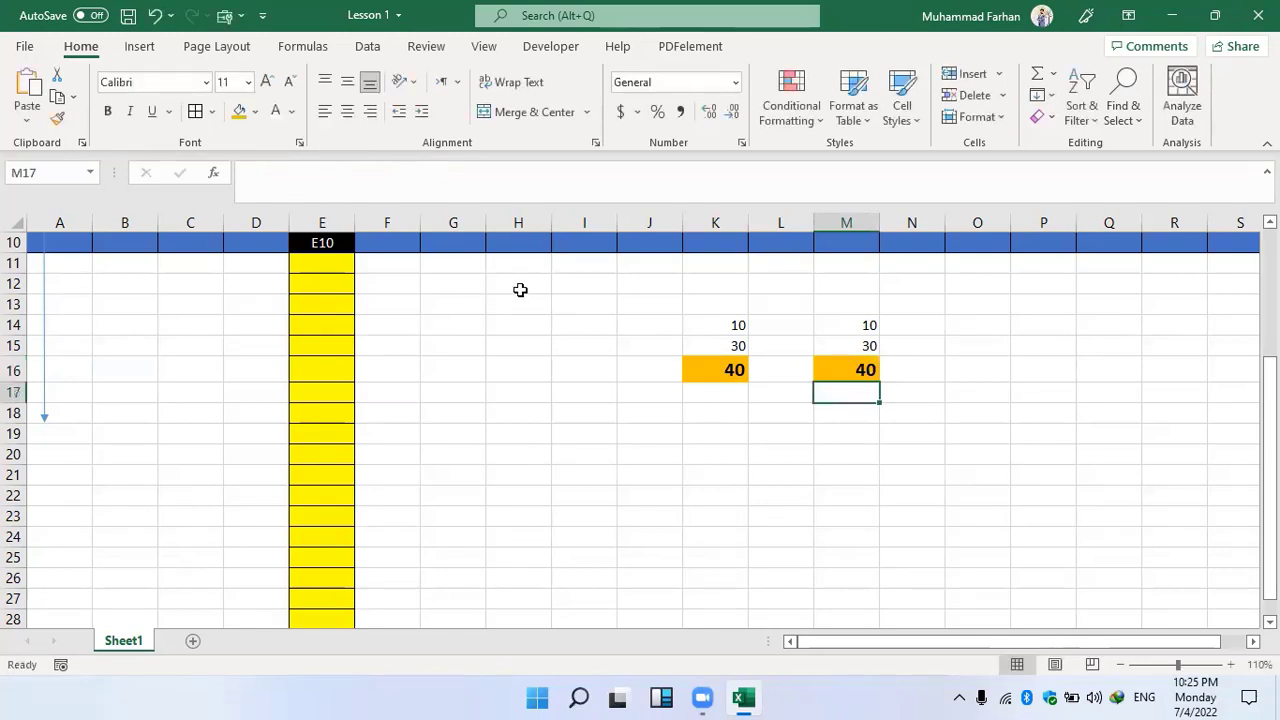
Compare the typed-number formula in cell M16 with the cell-reference formula in K16 and its source cells K14:K15.
click(817, 372)
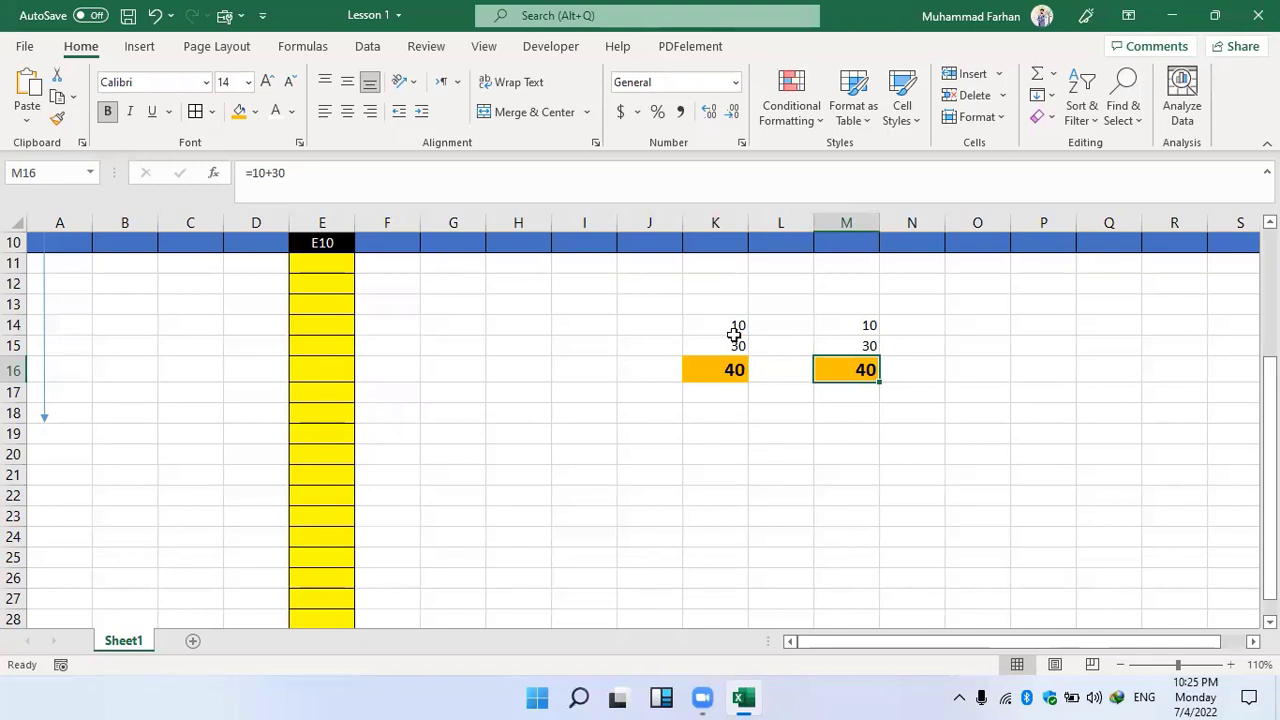
click(895, 412)
click(848, 372)
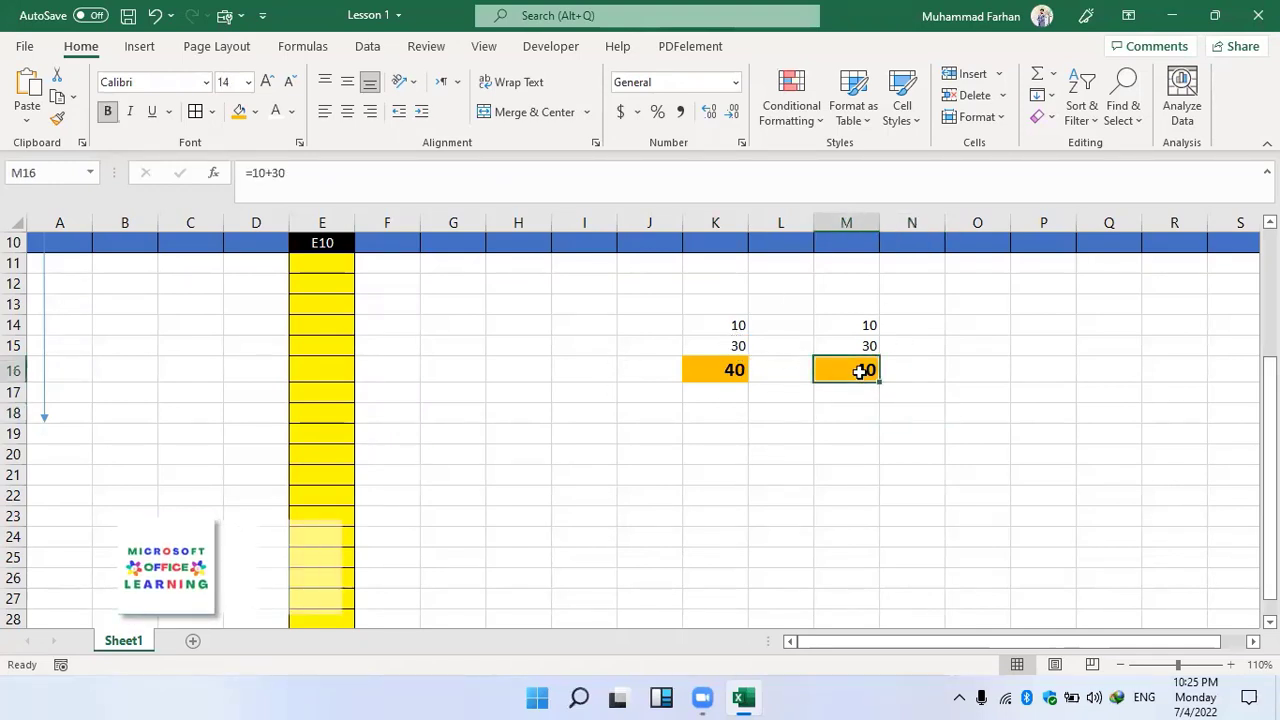
click(711, 370)
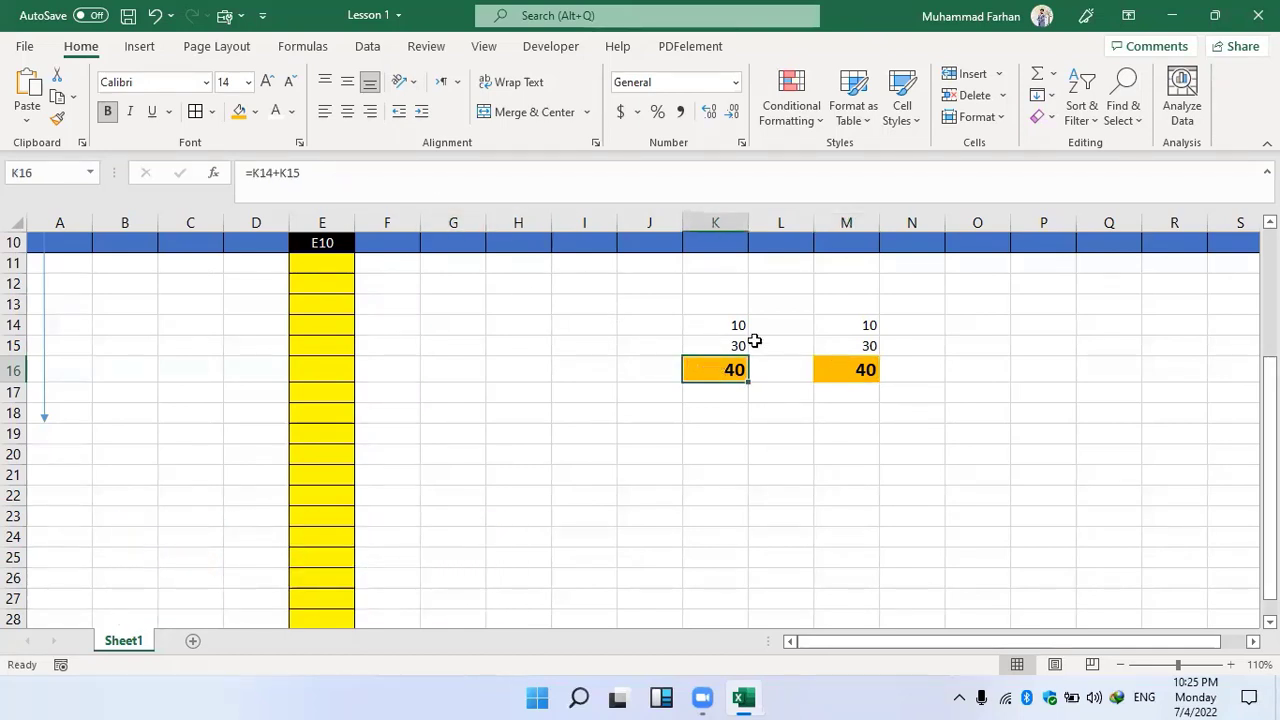
mouse_move(730, 328)
mouse_down()
mouse_move(735, 370)
mouse_move(737, 343)
mouse_up()
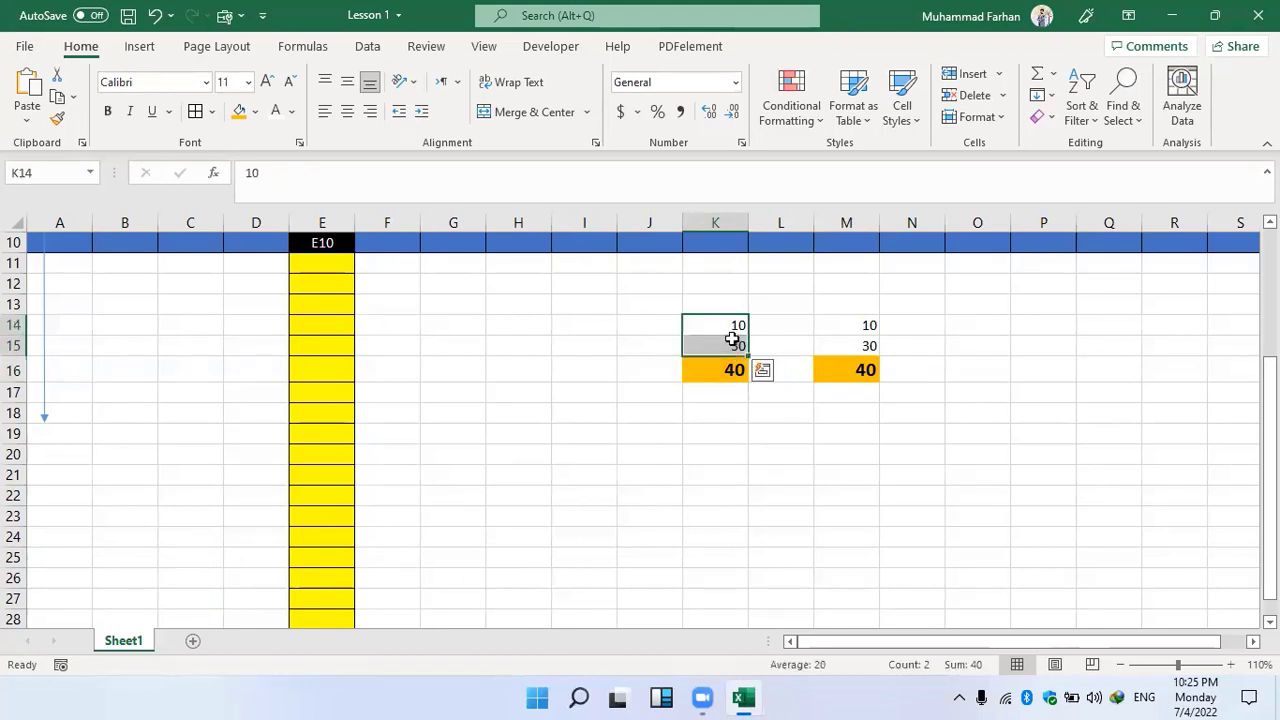
click(743, 440)
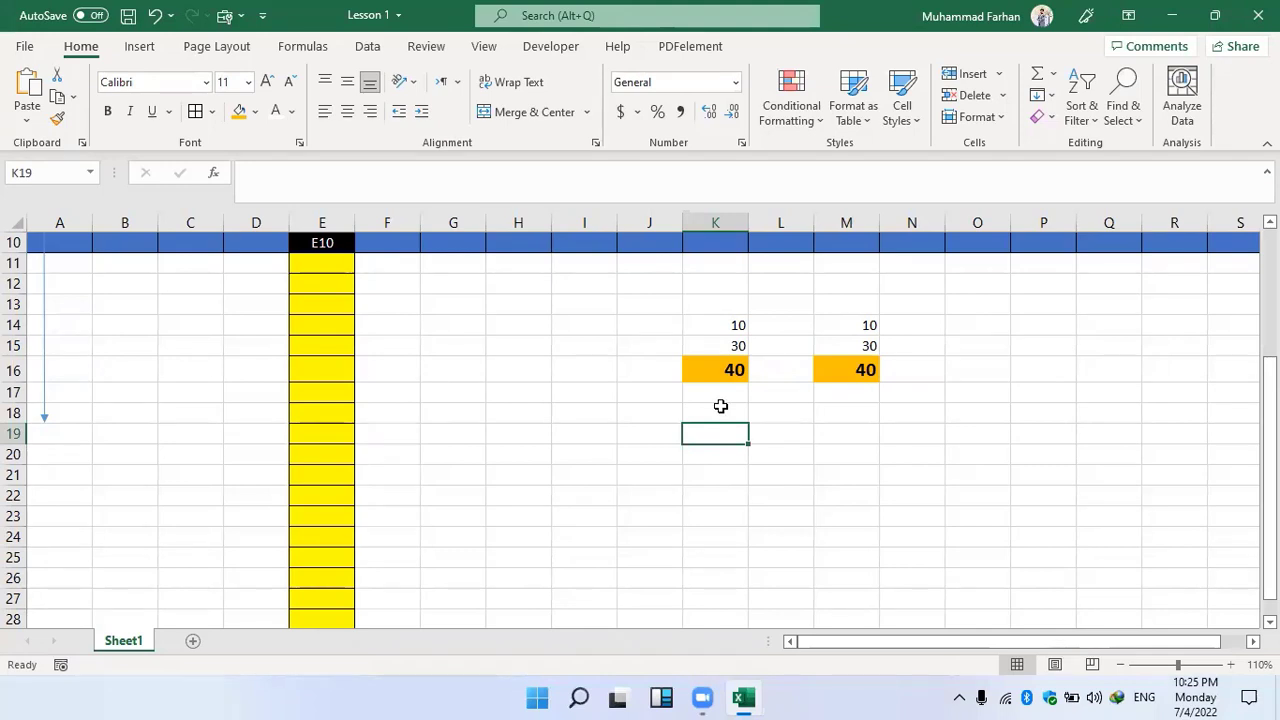
Enter 100 in cell H13 and 200 in H14, and extend the series with the fill handle to H24.
click(549, 310)
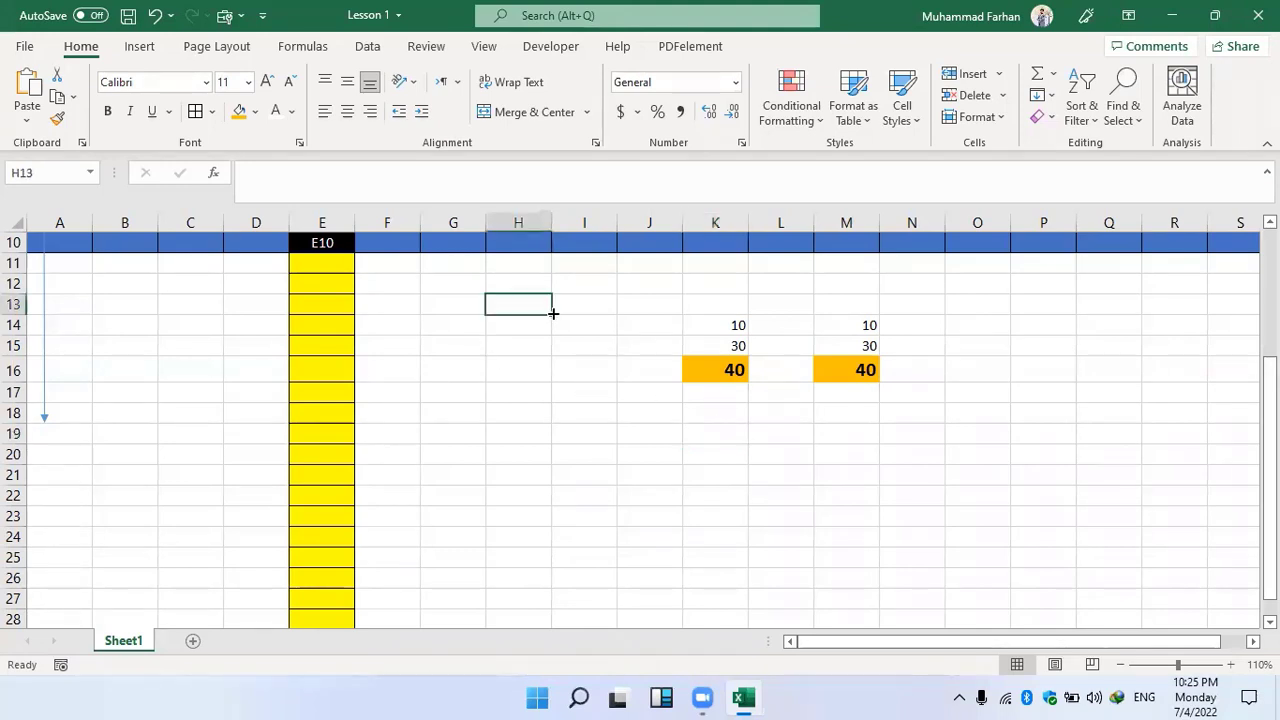
text(100)
key(Return)
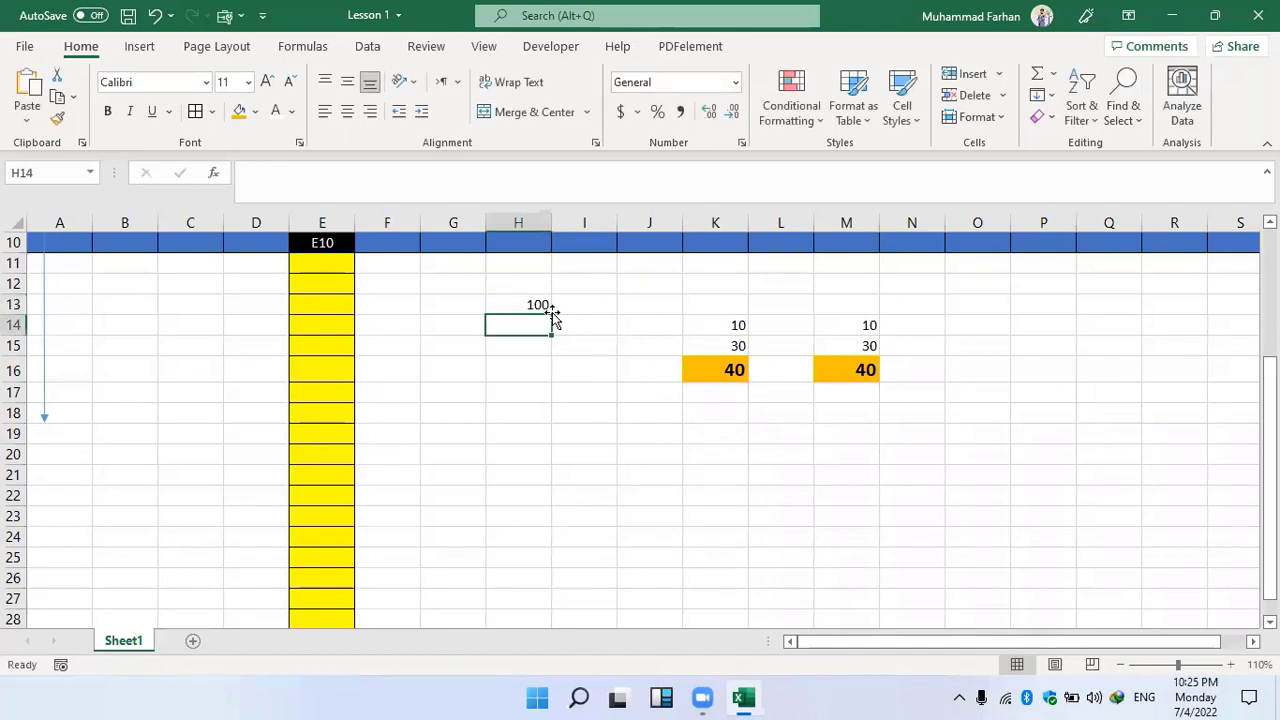
text(200)
key(Return)
drag(549, 311, 539, 327)
click(662, 282)
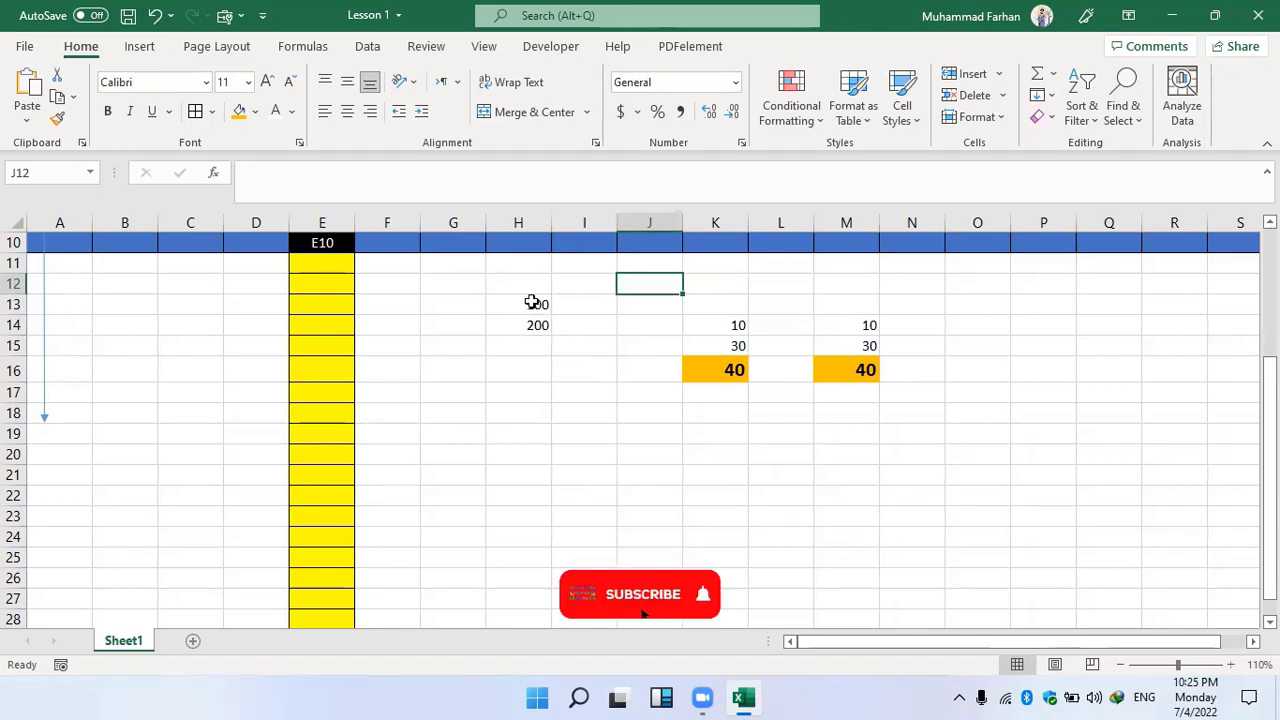
drag(531, 299, 540, 328)
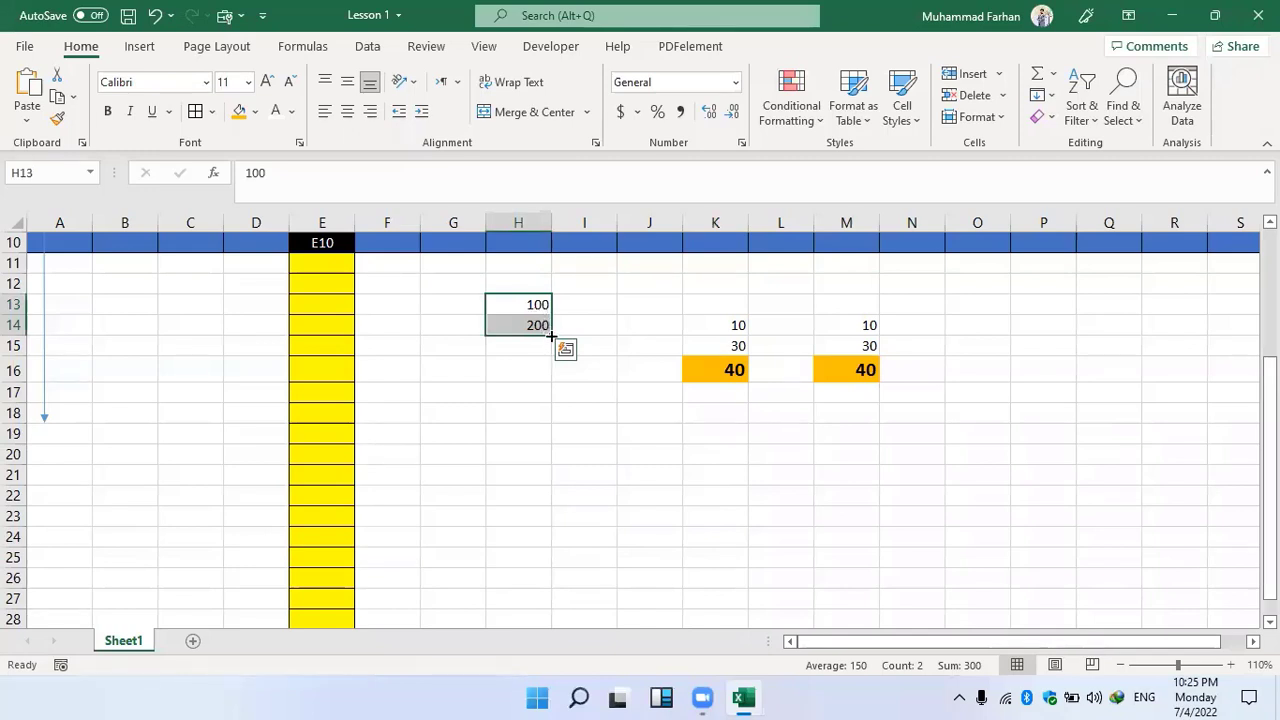
drag(551, 337, 564, 550)
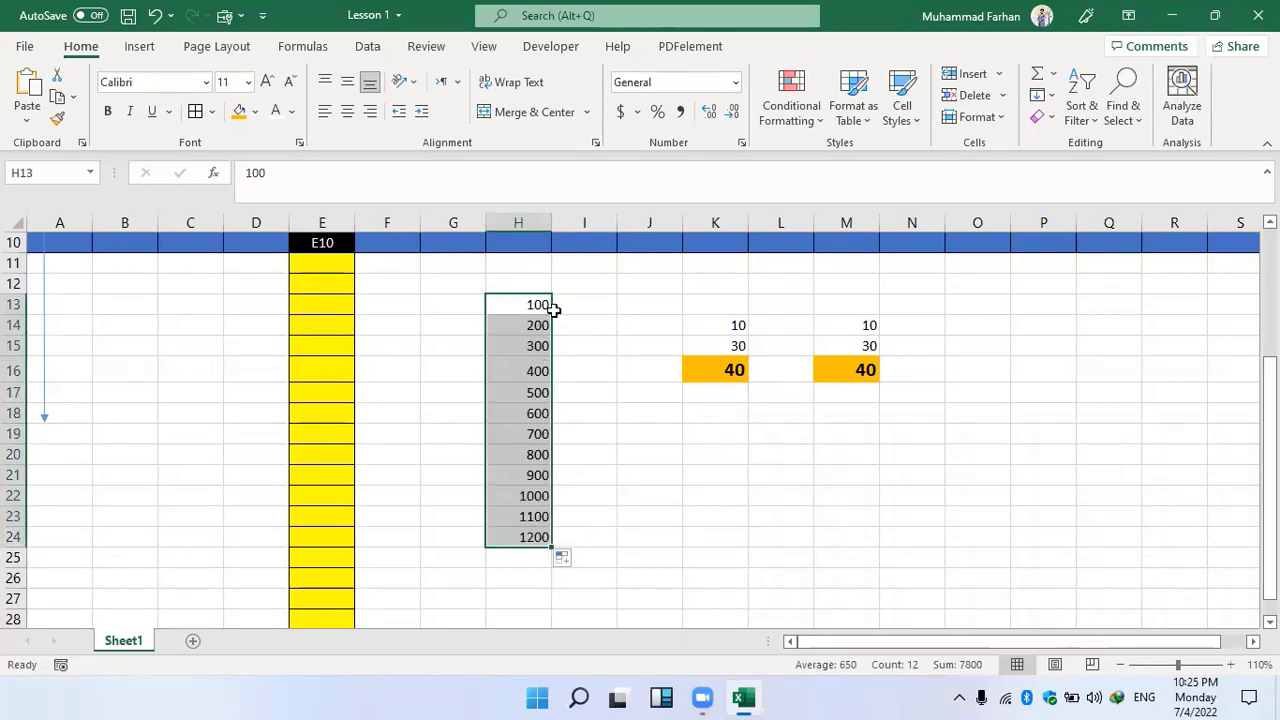
Enter 1 in cell I13 and 2 in I14, and extend the series with the fill handle to I24.
click(585, 306)
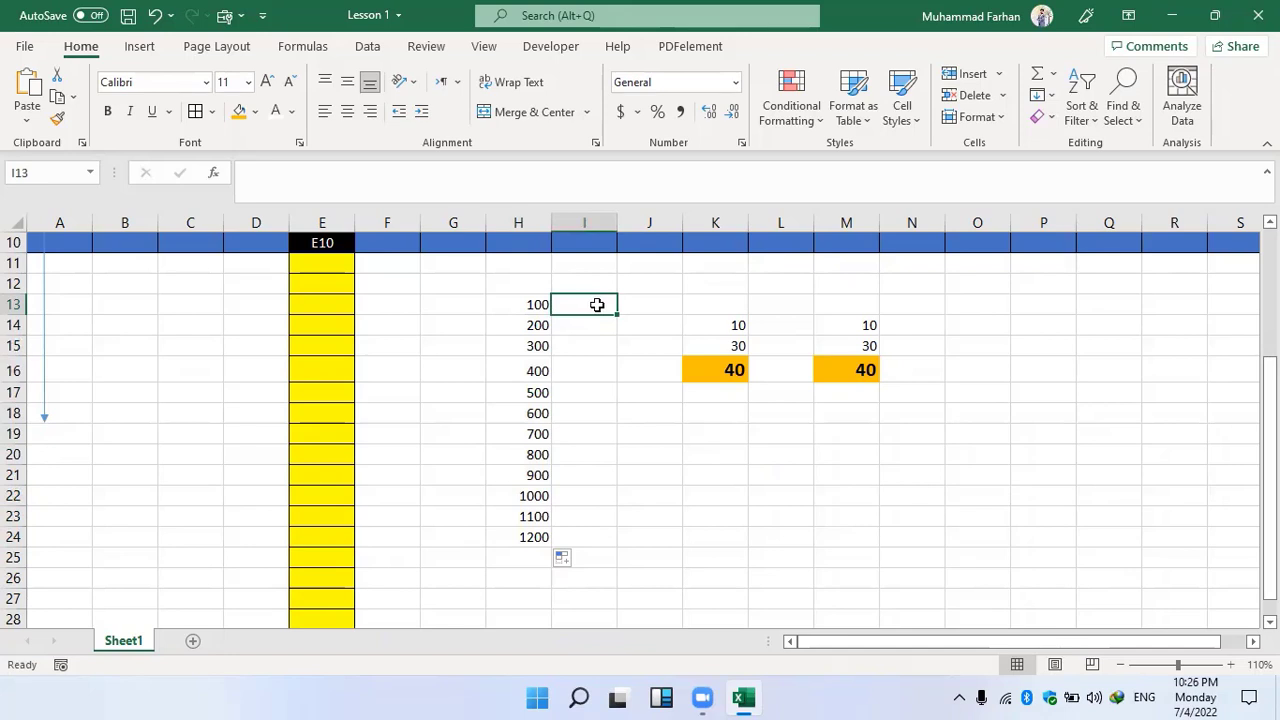
text(1)
key(Return)
text(2)
key(Return)
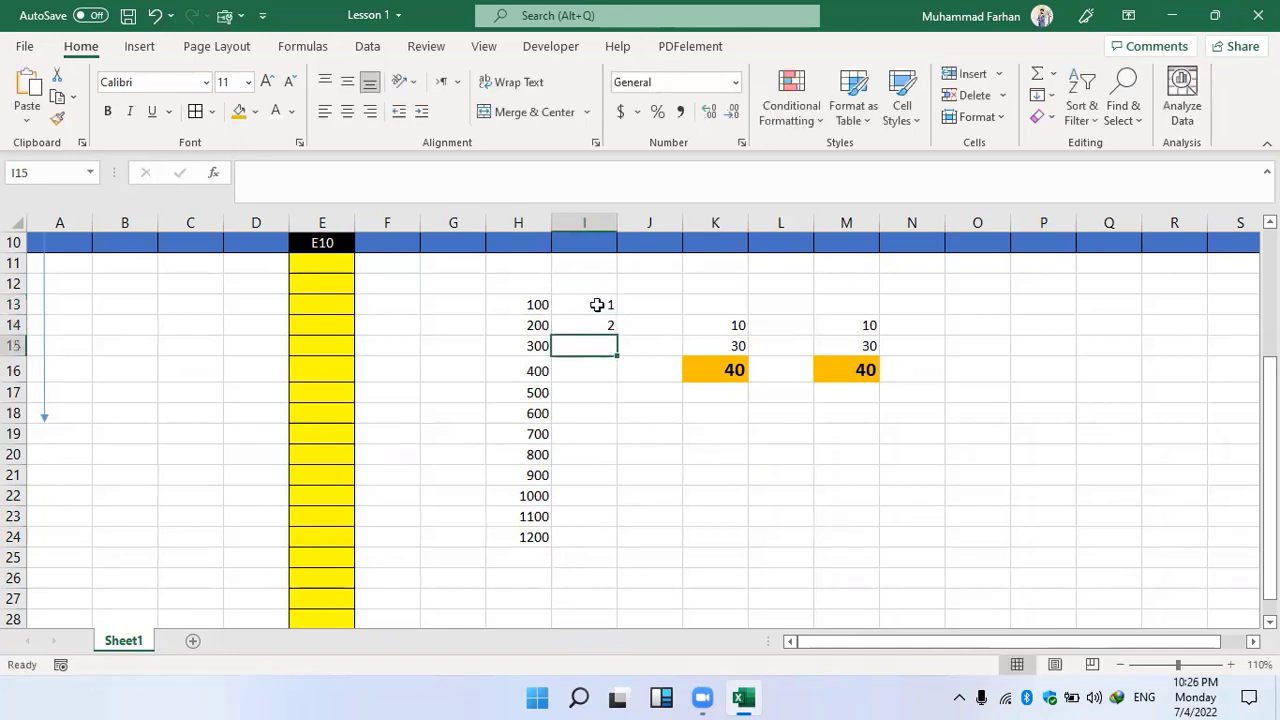
drag(585, 303, 617, 540)
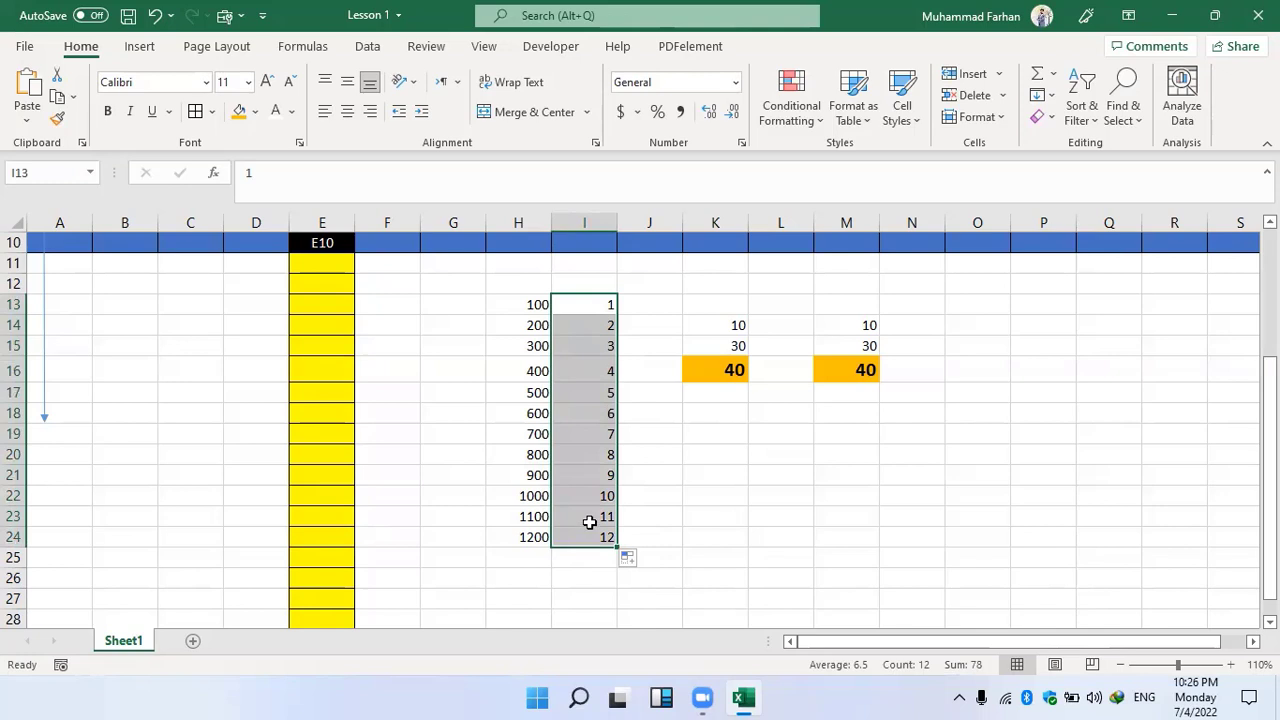
Extend the number series in column I from row 24 down to row 459 and review the filled values.
scroll(590, 522, down, 2)
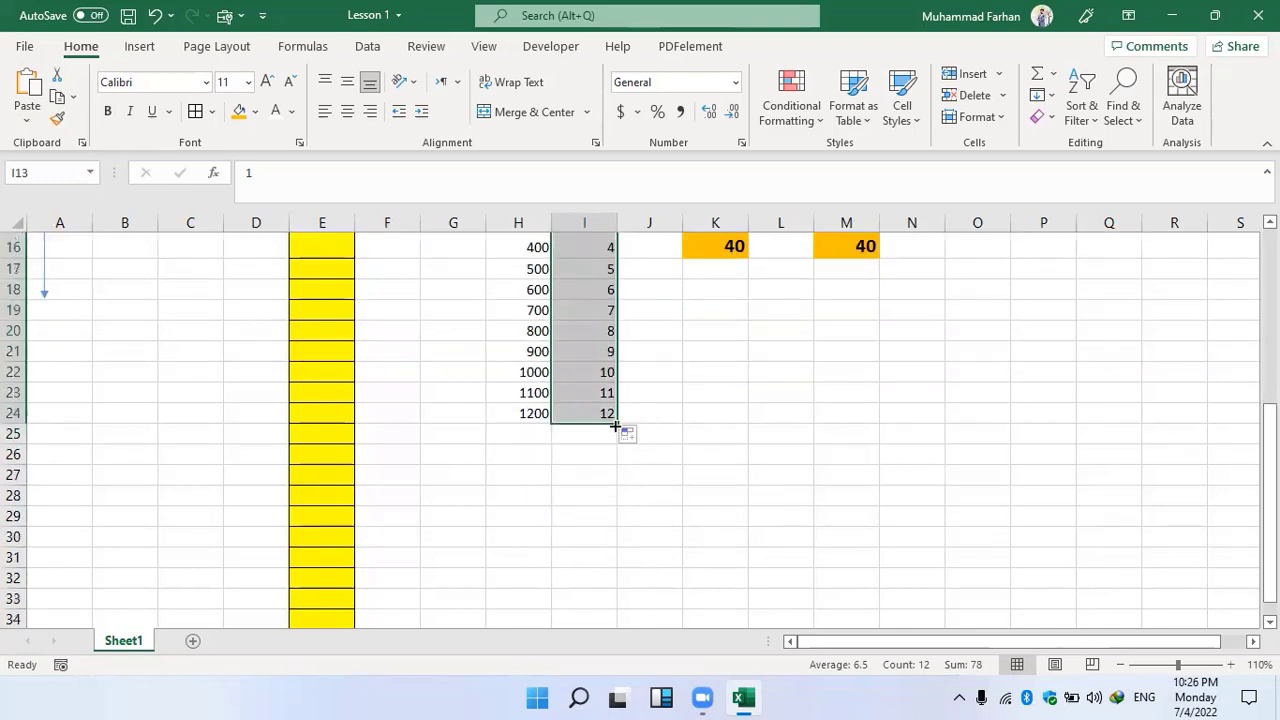
drag(615, 427, 620, 608)
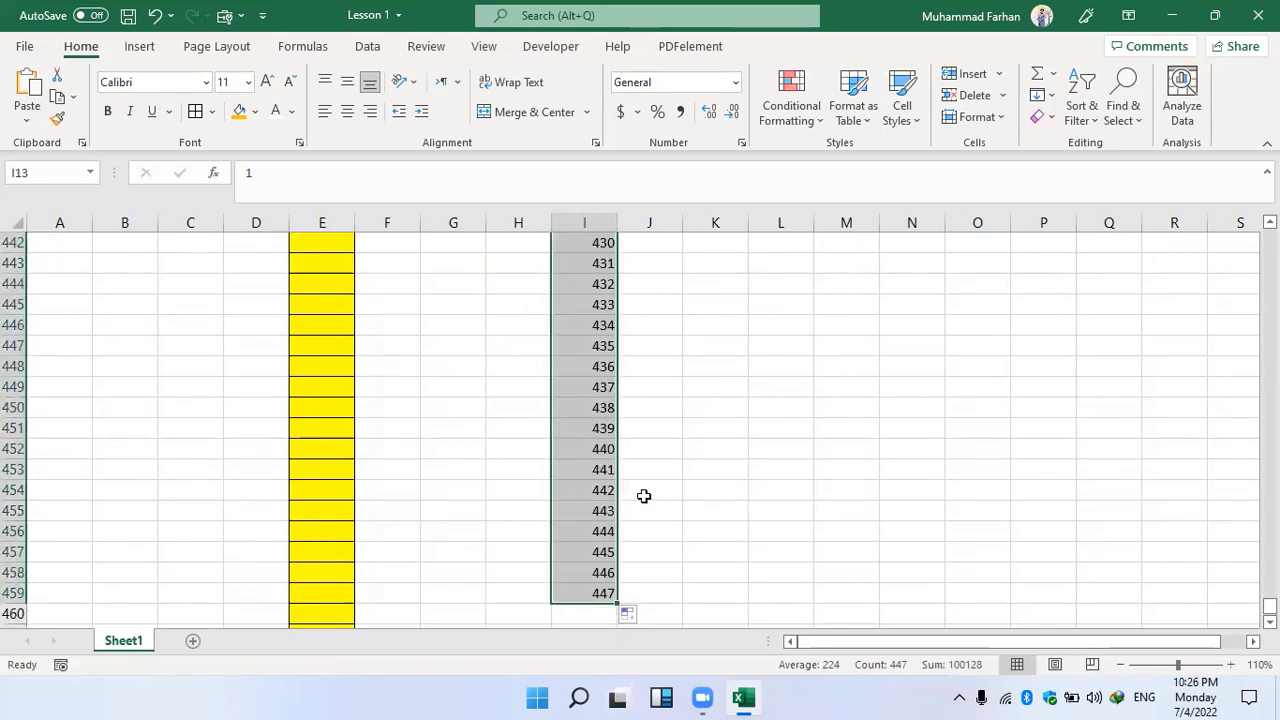
scroll(634, 543, up, 20)
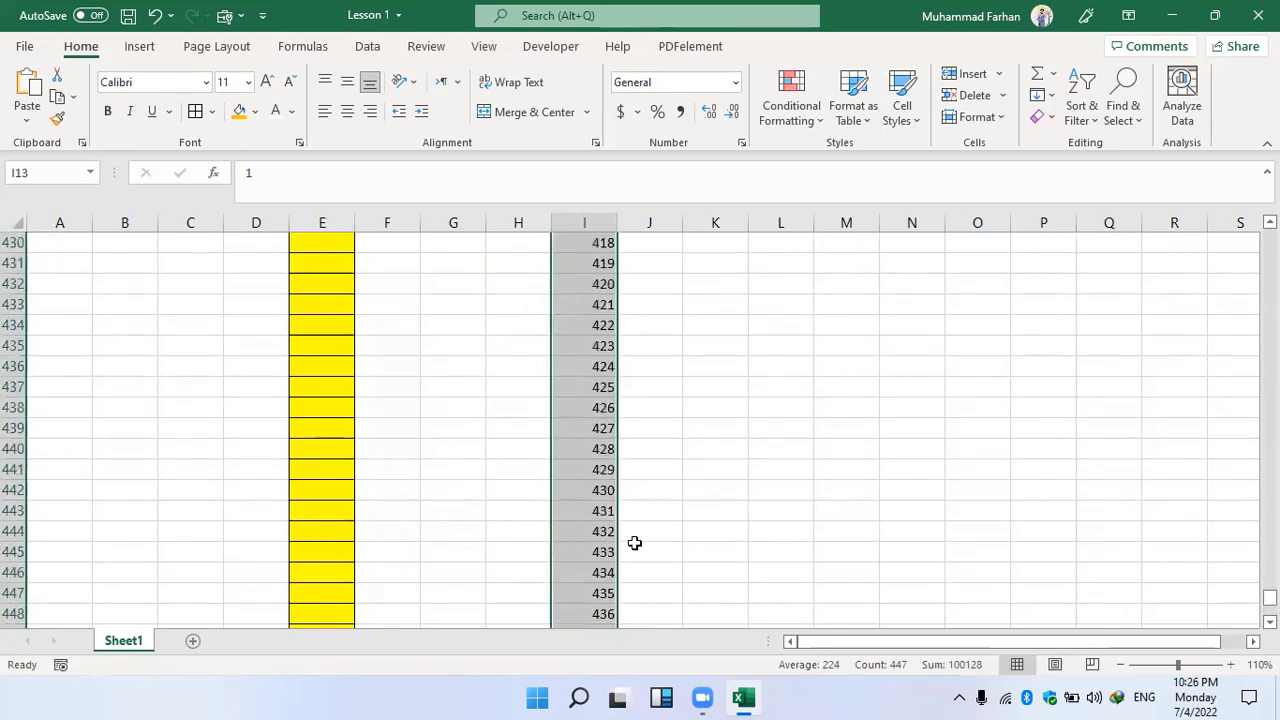
scroll(633, 535, up, 20)
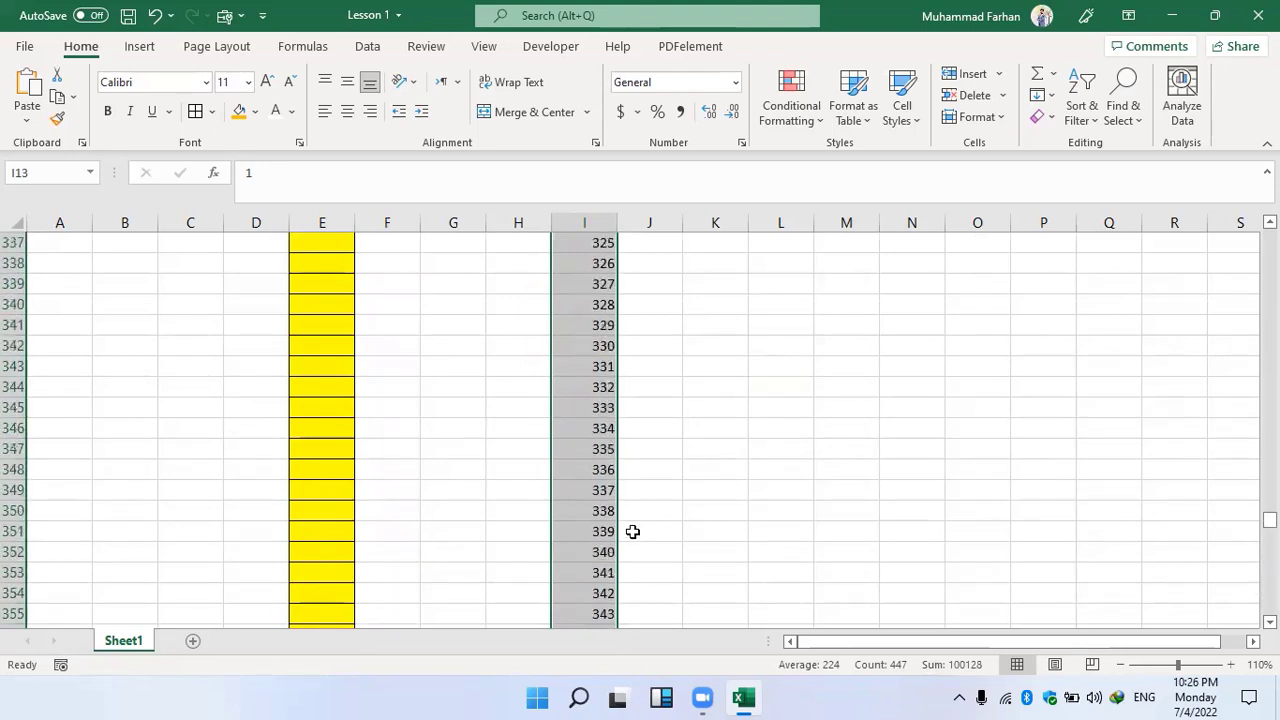
scroll(630, 526, up, 20)
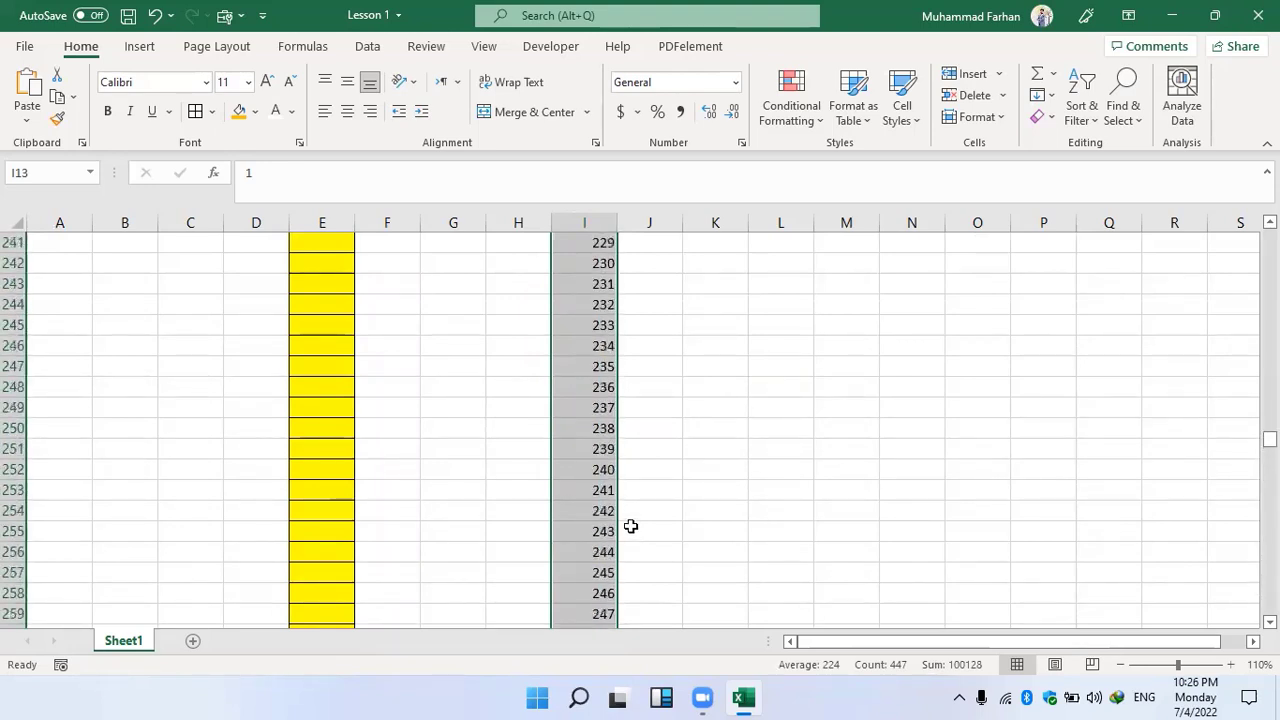
scroll(628, 522, up, 20)
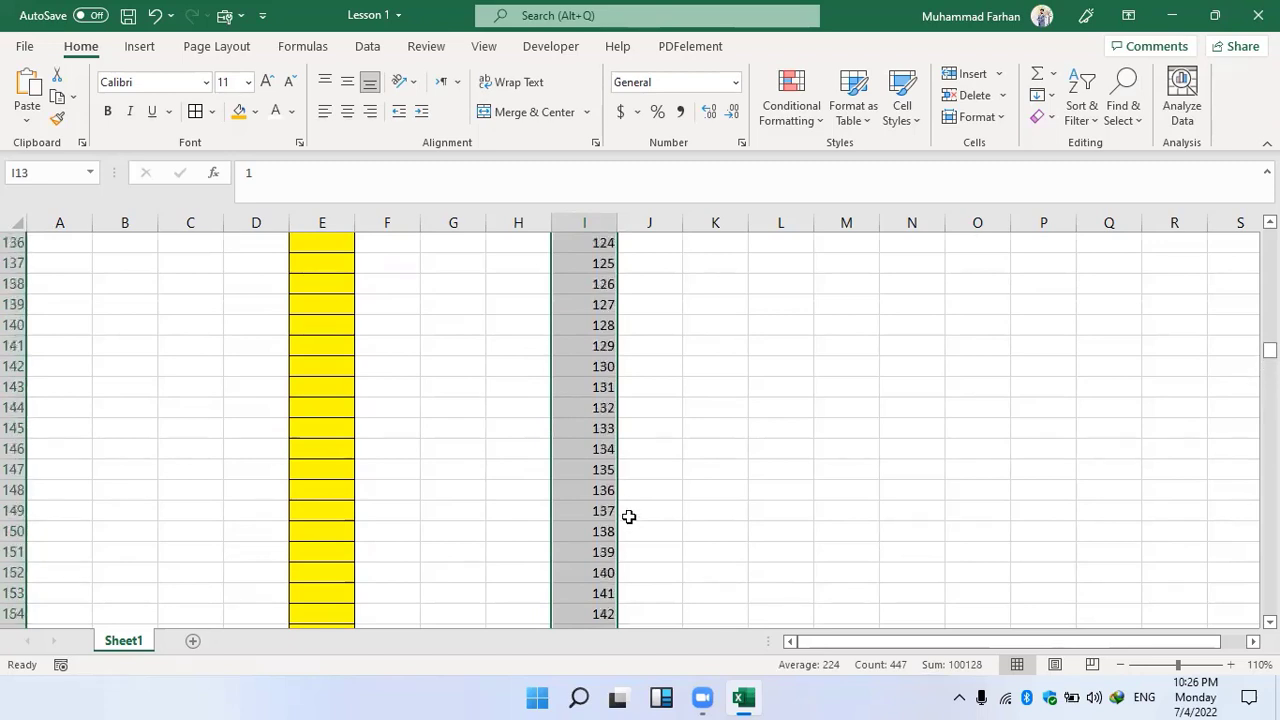
scroll(625, 505, up, 15)
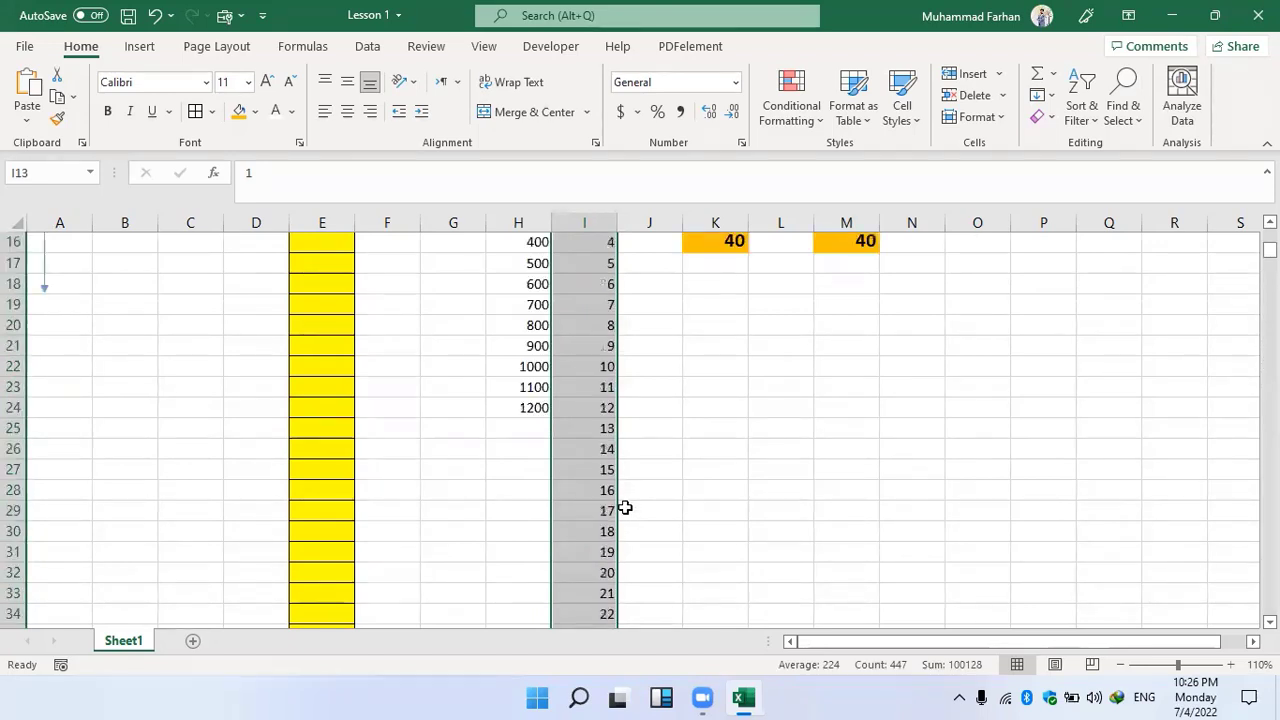
scroll(623, 503, down, 4)
click(758, 450)
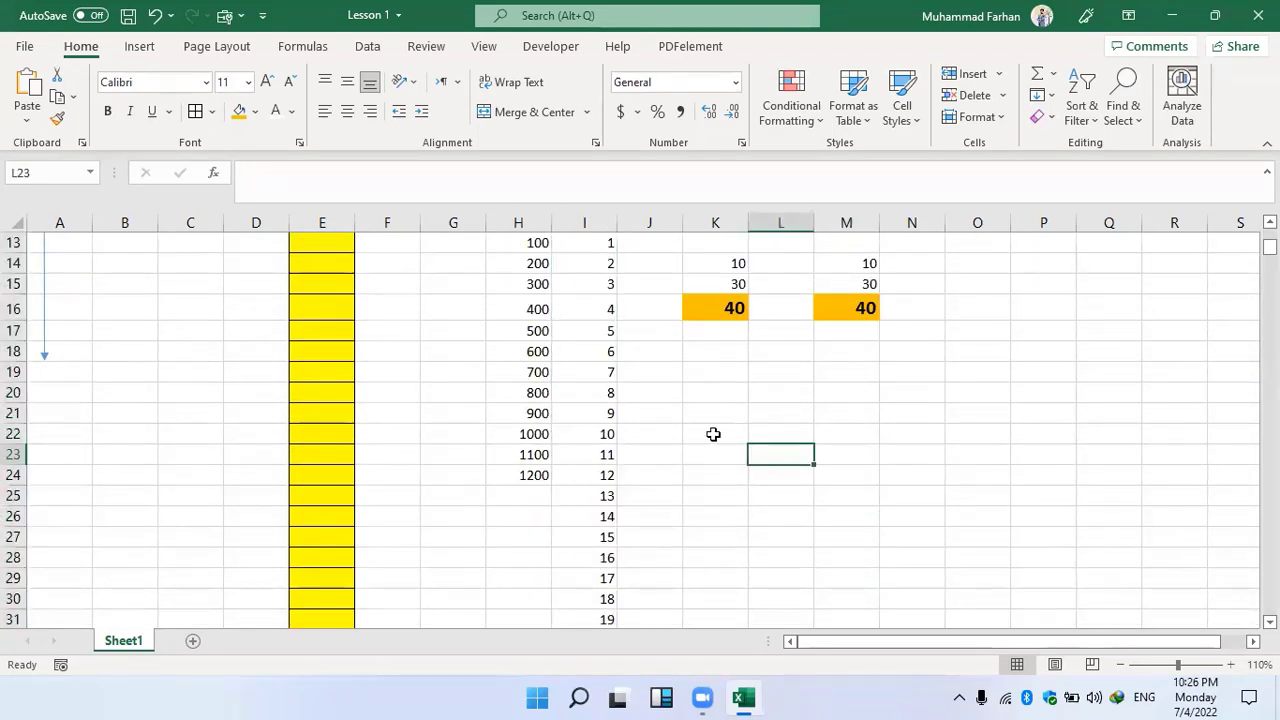
Enter the numbers 1 to 6 one by one in cells J13 to J18.
scroll(708, 432, up, 2)
click(661, 373)
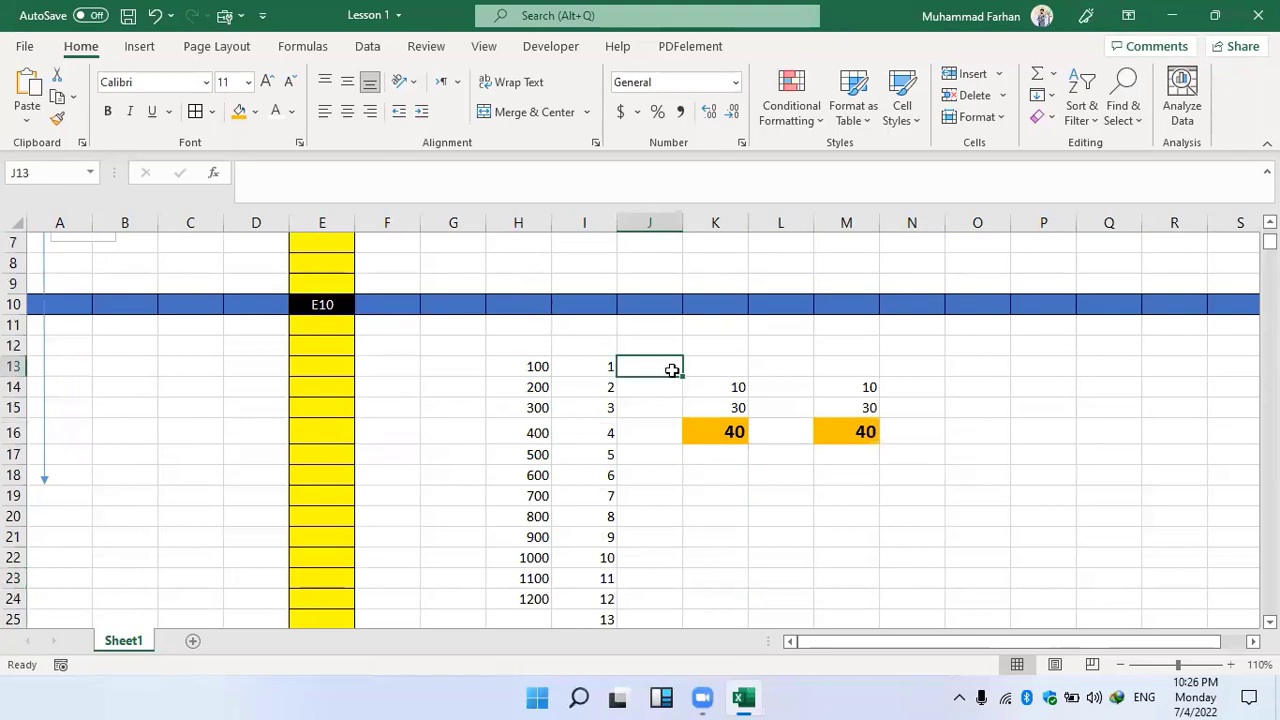
key(Return)
text(2)
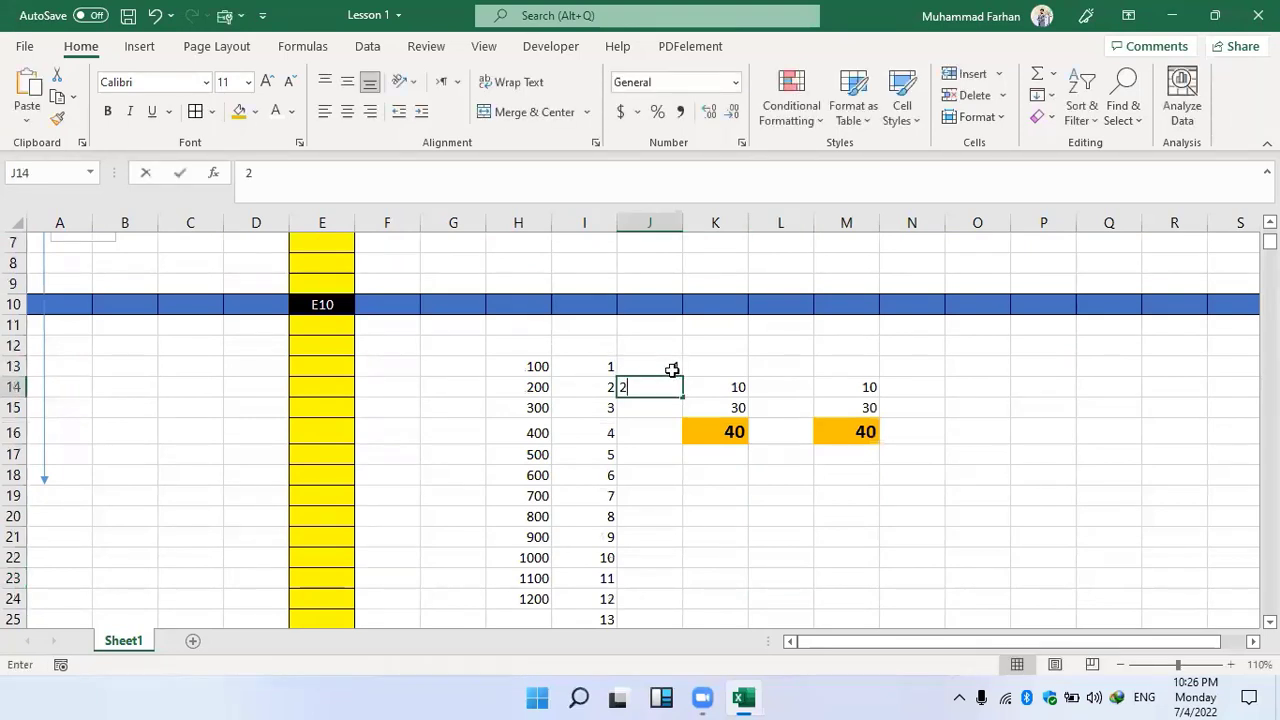
key(Return)
text(3)
key(Return)
text(4)
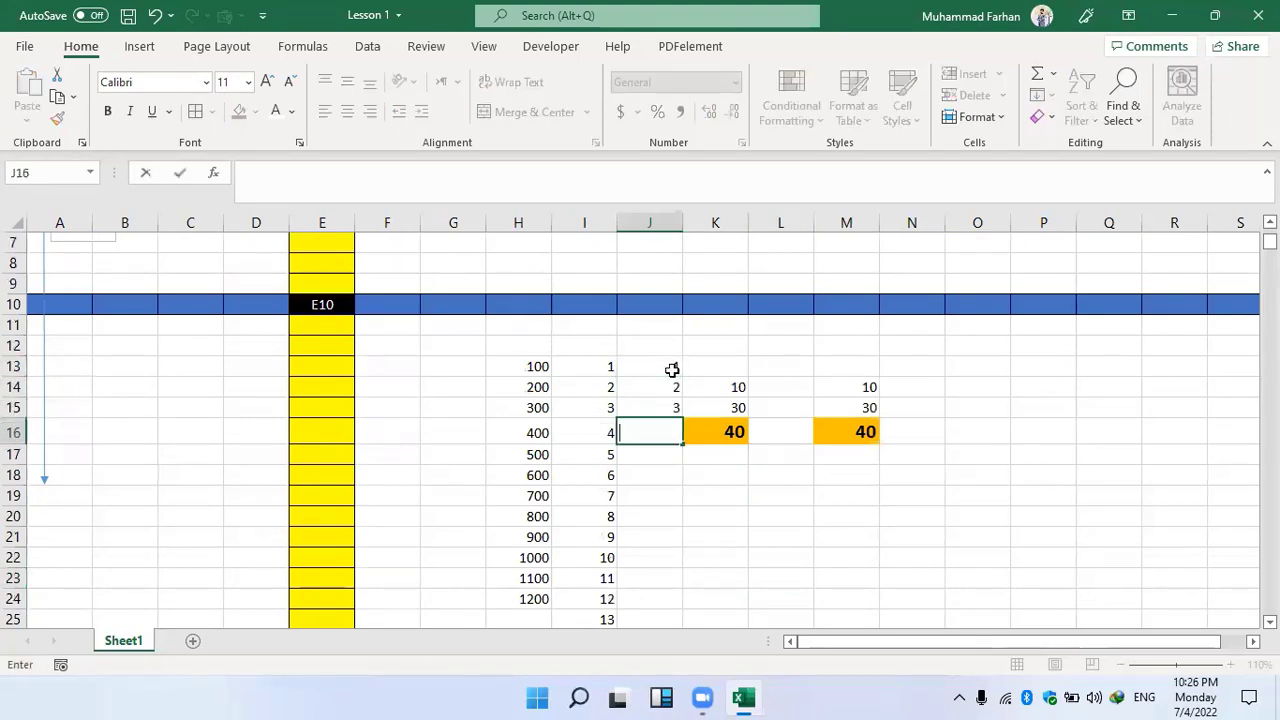
key(Return)
text(5)
key(Return)
text(56)
key(Return)
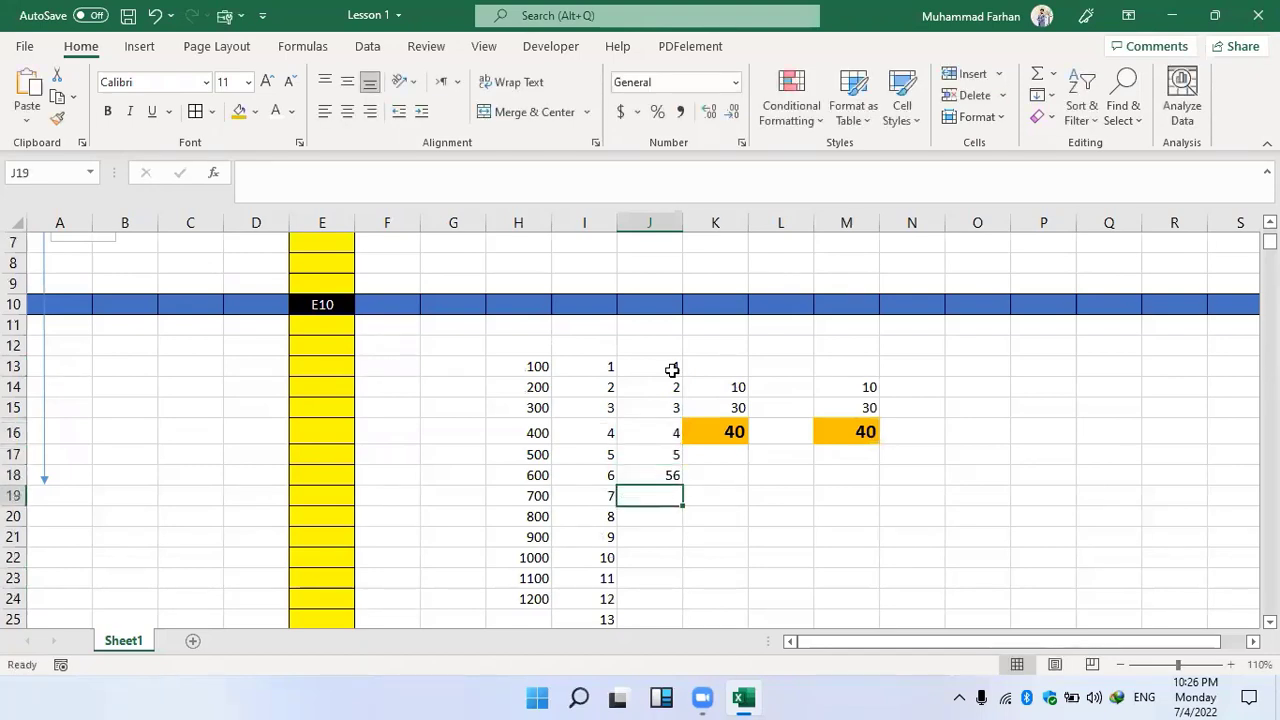
key(Up)
text(6)
key(Return)
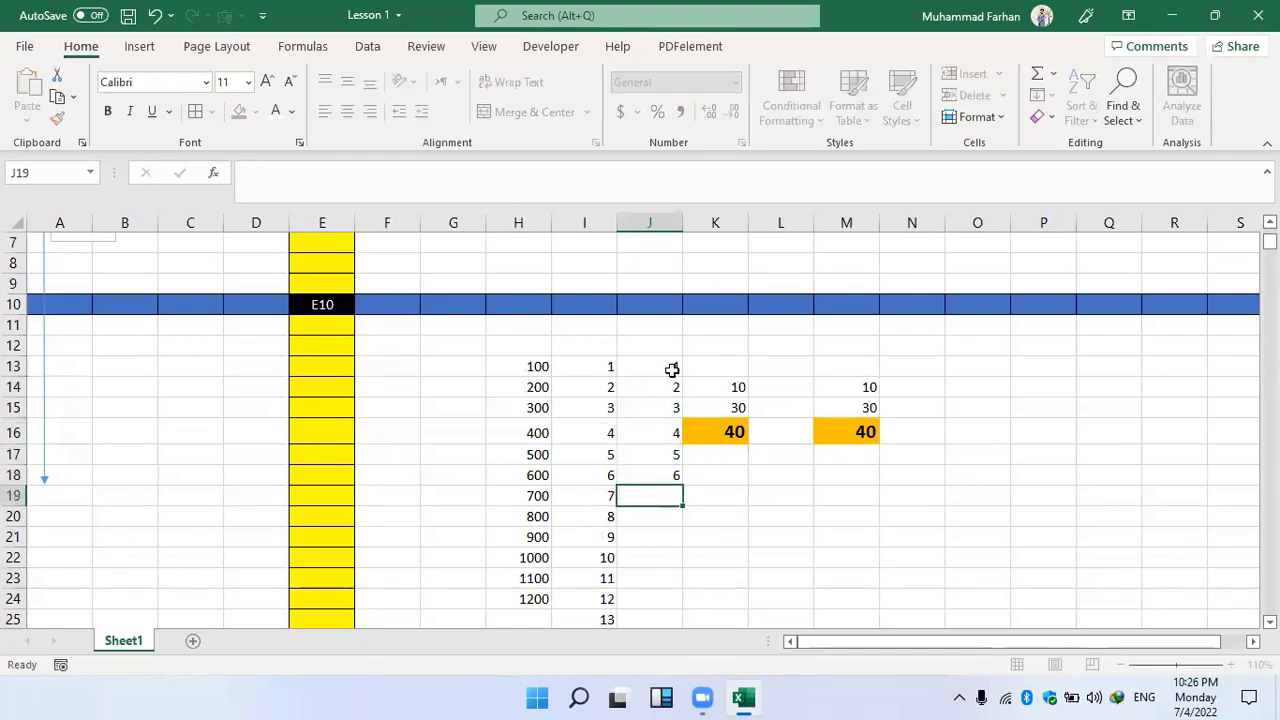
Continue the manual numbering with 7 to 11 in cells J19 to J23.
text(7)
key(Return)
text(8)
key(Return)
text(9)
key(Return)
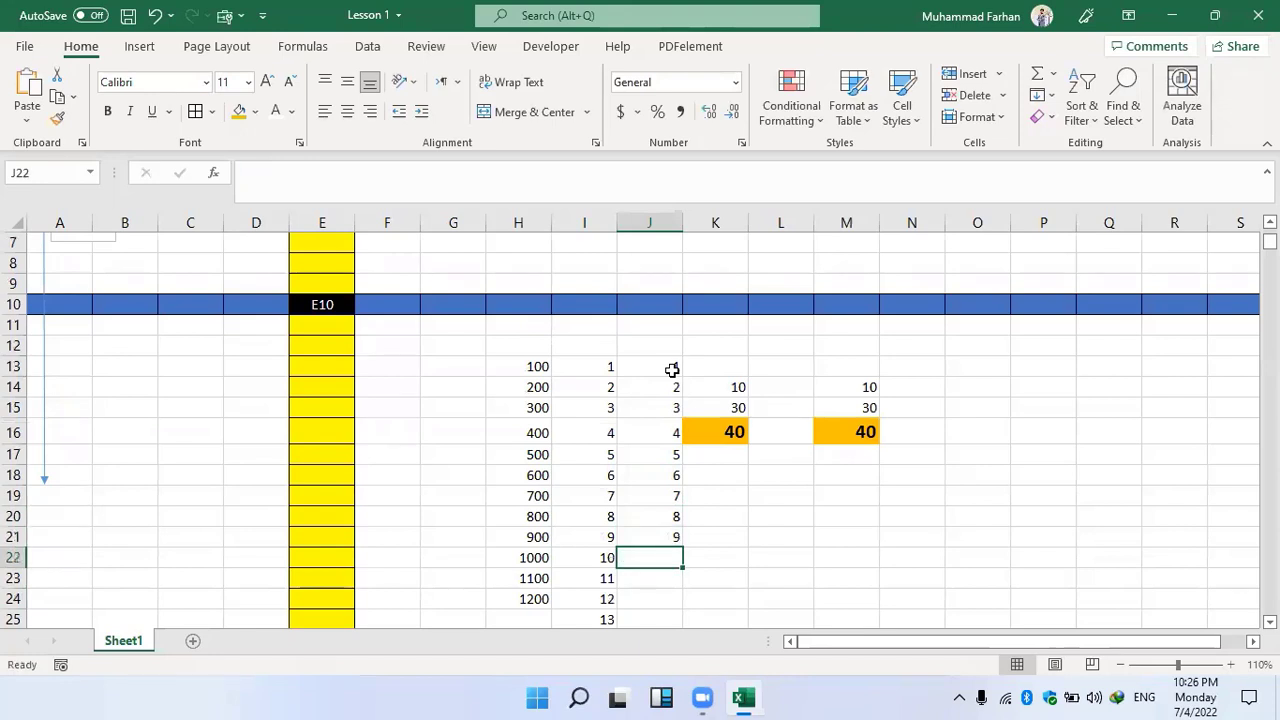
text(10)
key(Return)
text(11)
key(Return)
text(13)
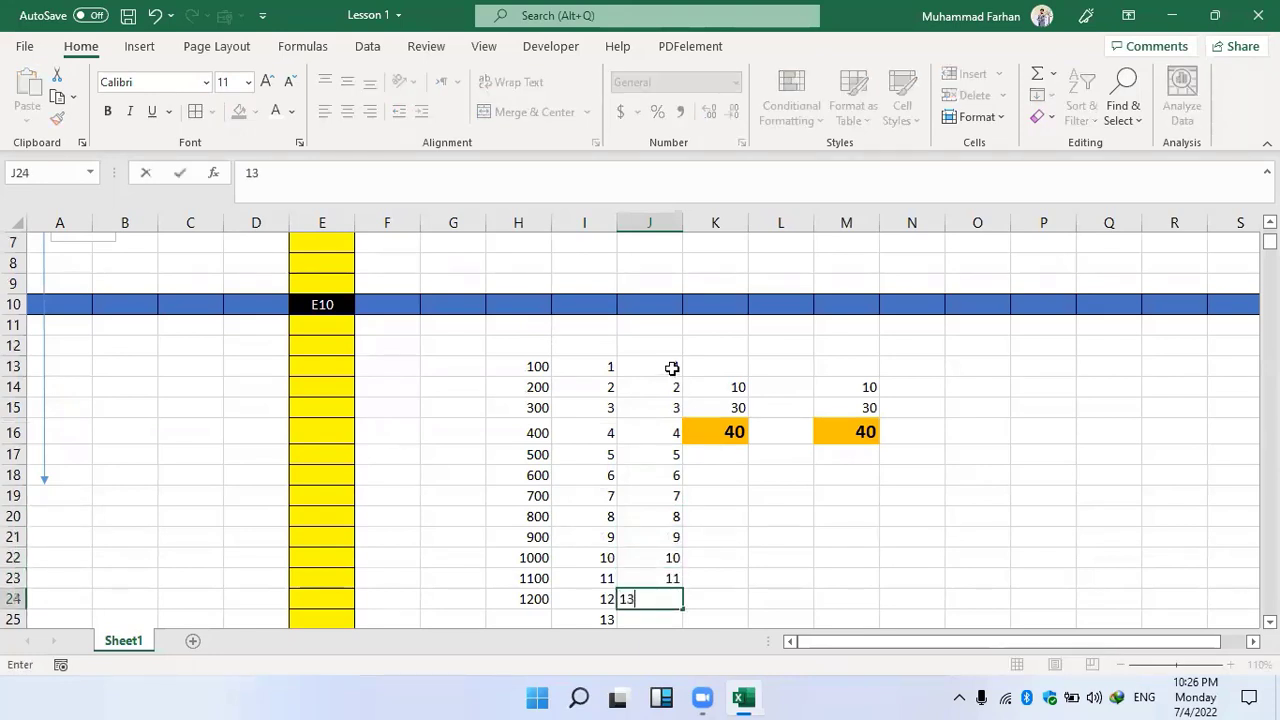
key(Return)
click(640, 574)
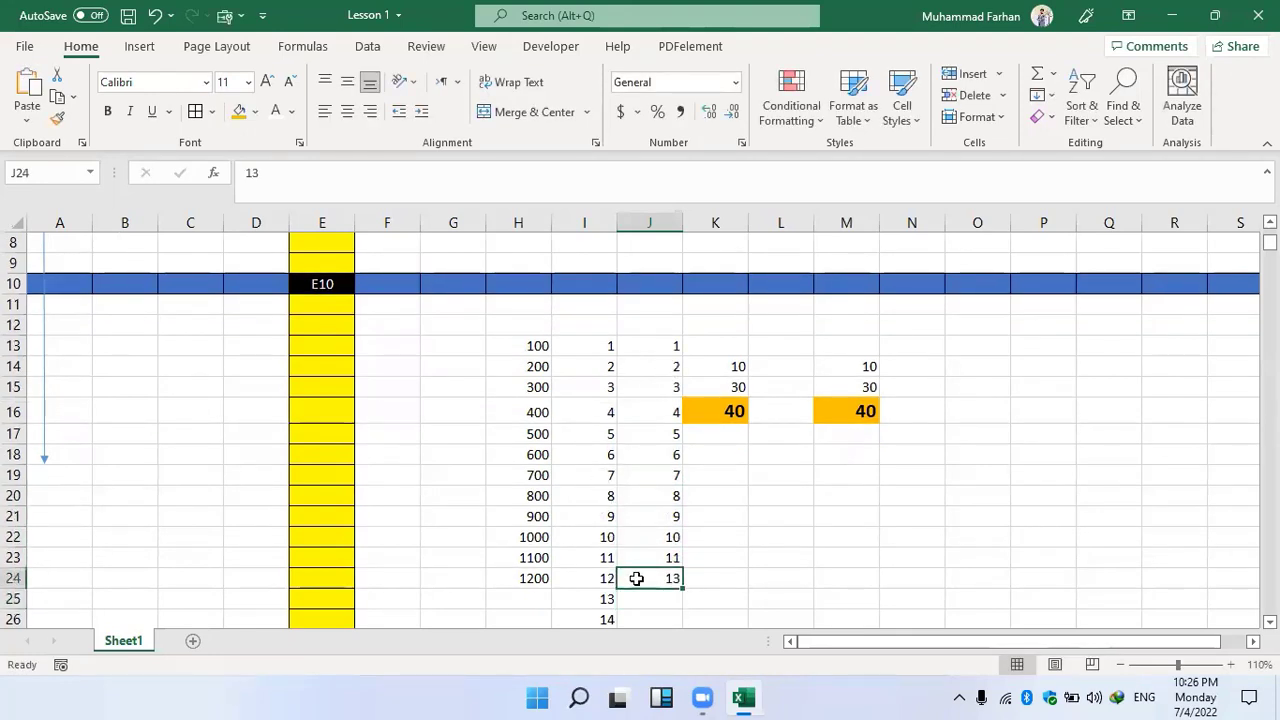
key(BackSpace)
key(Return)
Examine the starting pair I13:I14 that sets the pattern of the column I series.
click(818, 540)
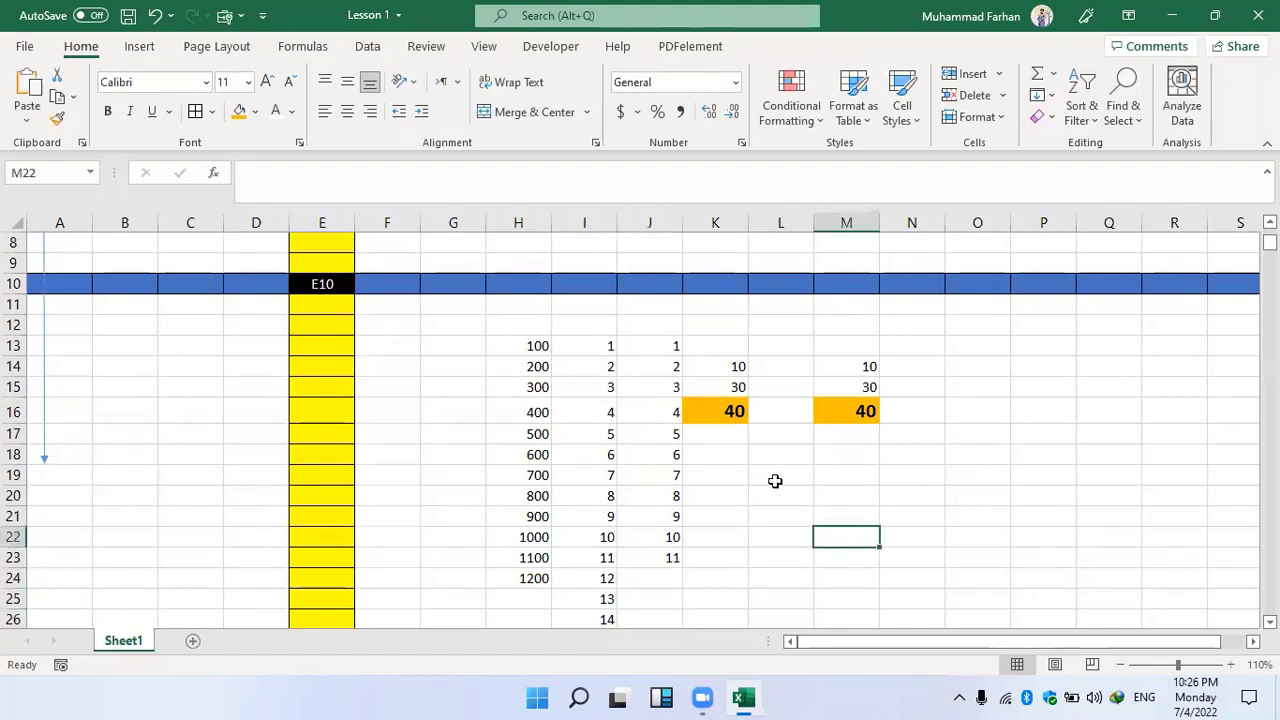
drag(590, 347, 604, 367)
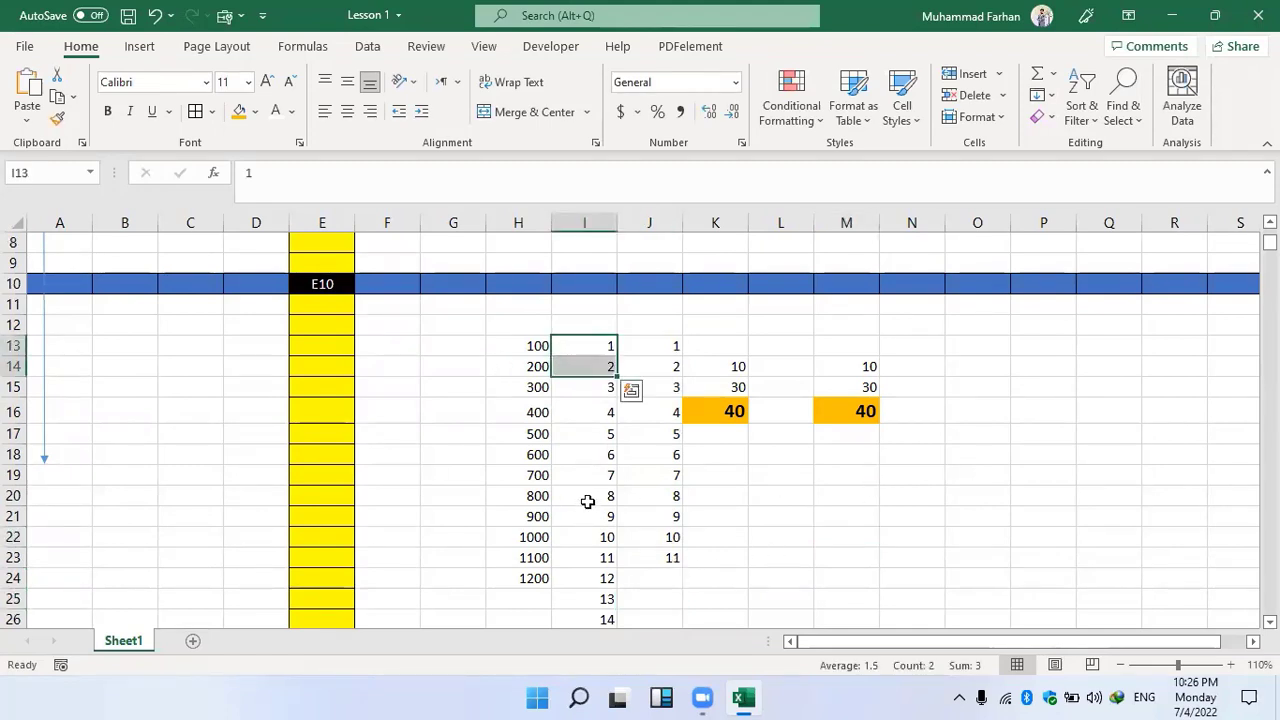
click(765, 512)
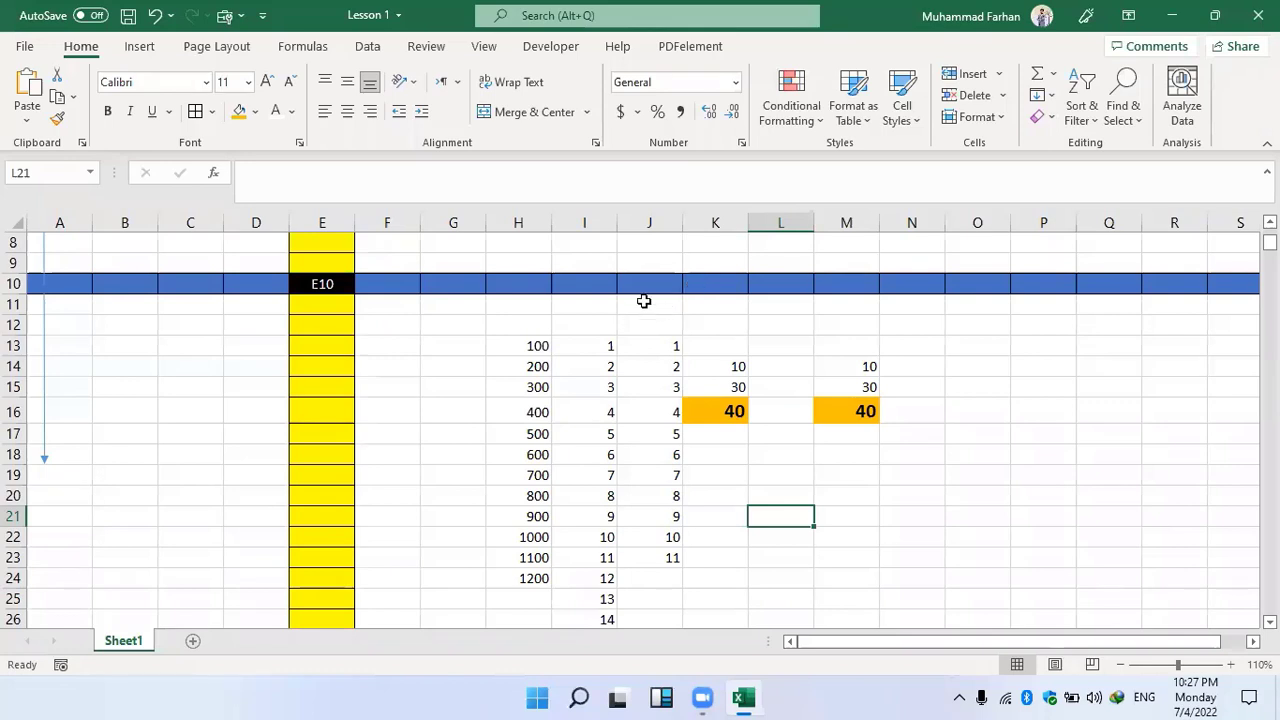
Enter 1 in cell G13 and 2 in cell G14.
click(458, 343)
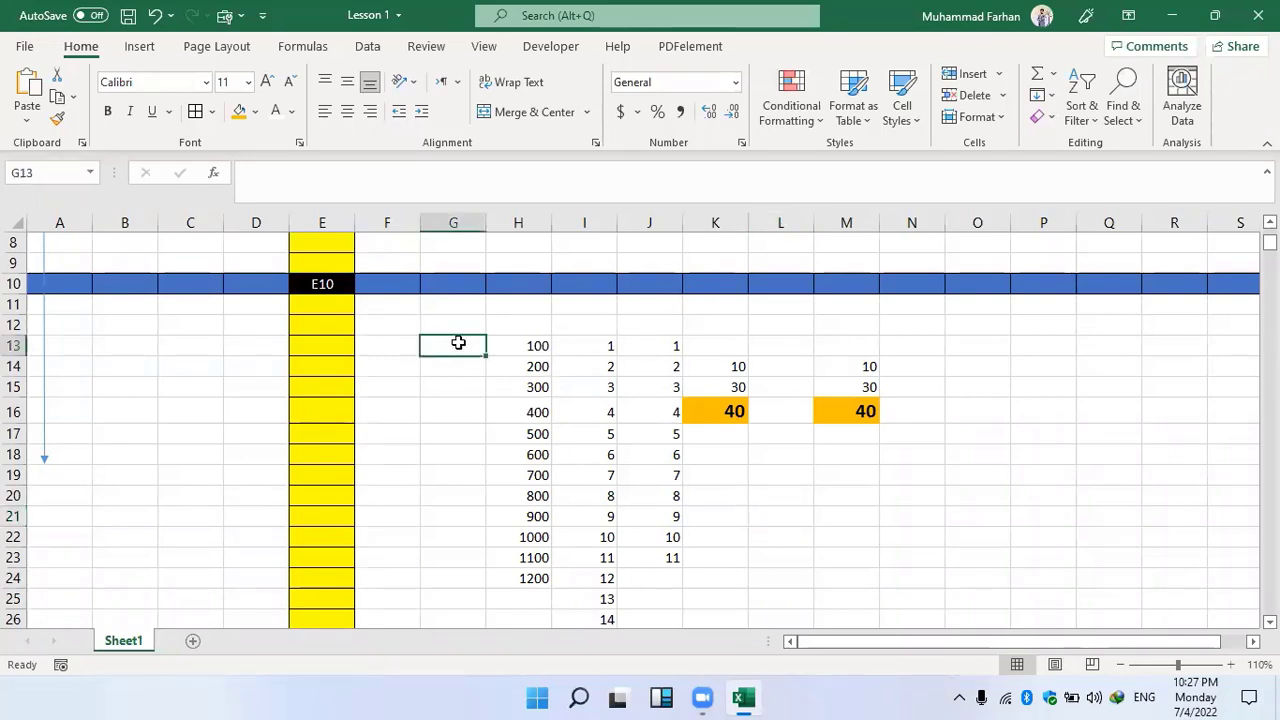
text(1)
key(Return)
text(2)
key(Return)
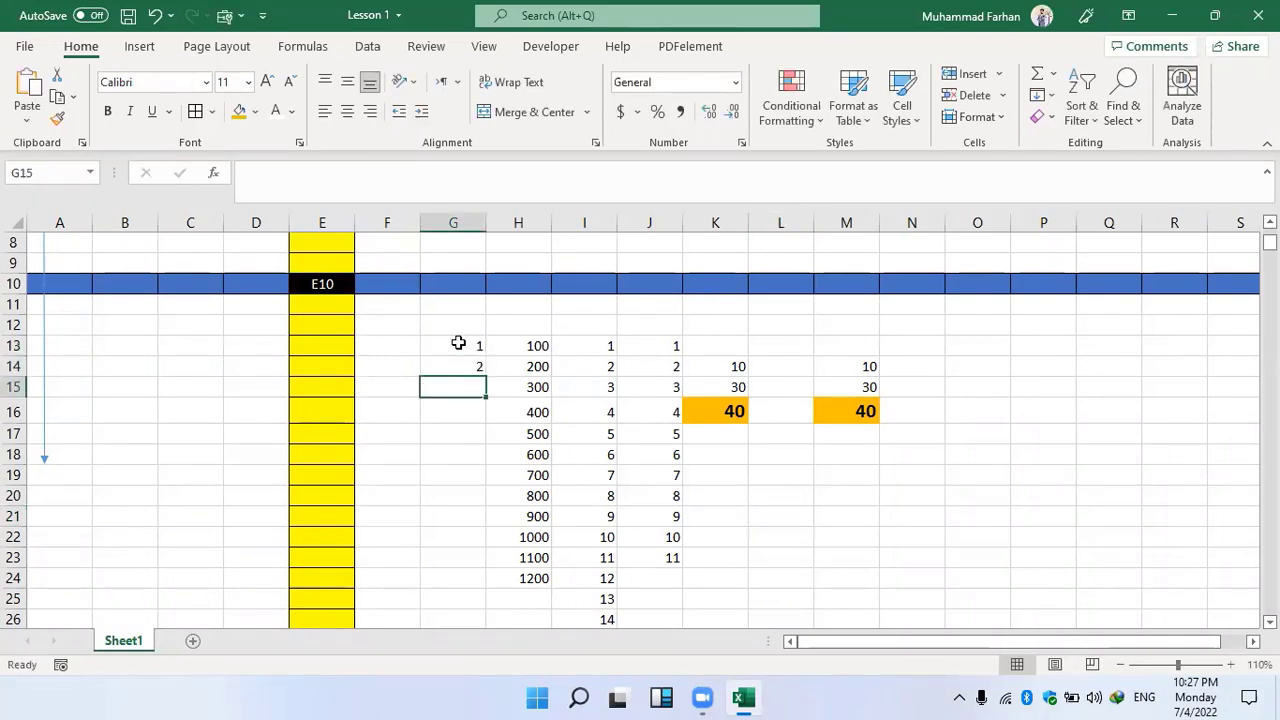
Enter 3 in cell G13 and 6 in G14, and extend the series with the fill handle to G22.
click(462, 346)
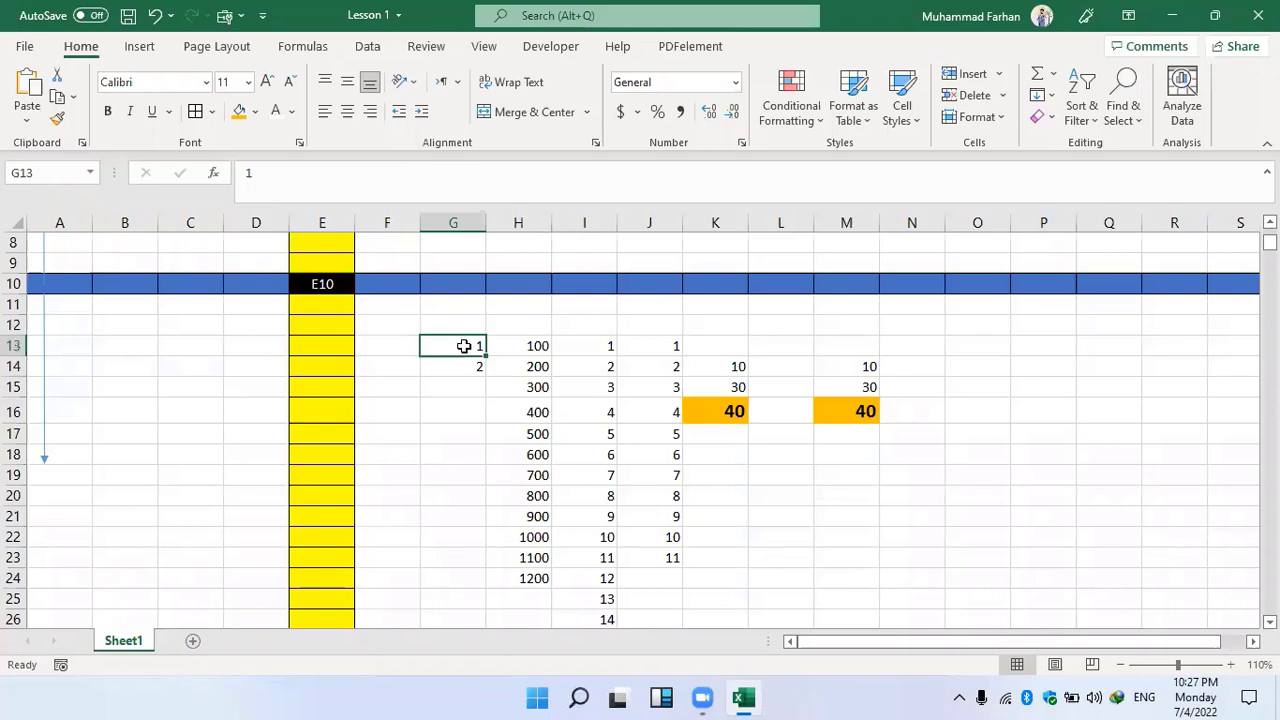
text(3)
key(Return)
text(6)
key(Return)
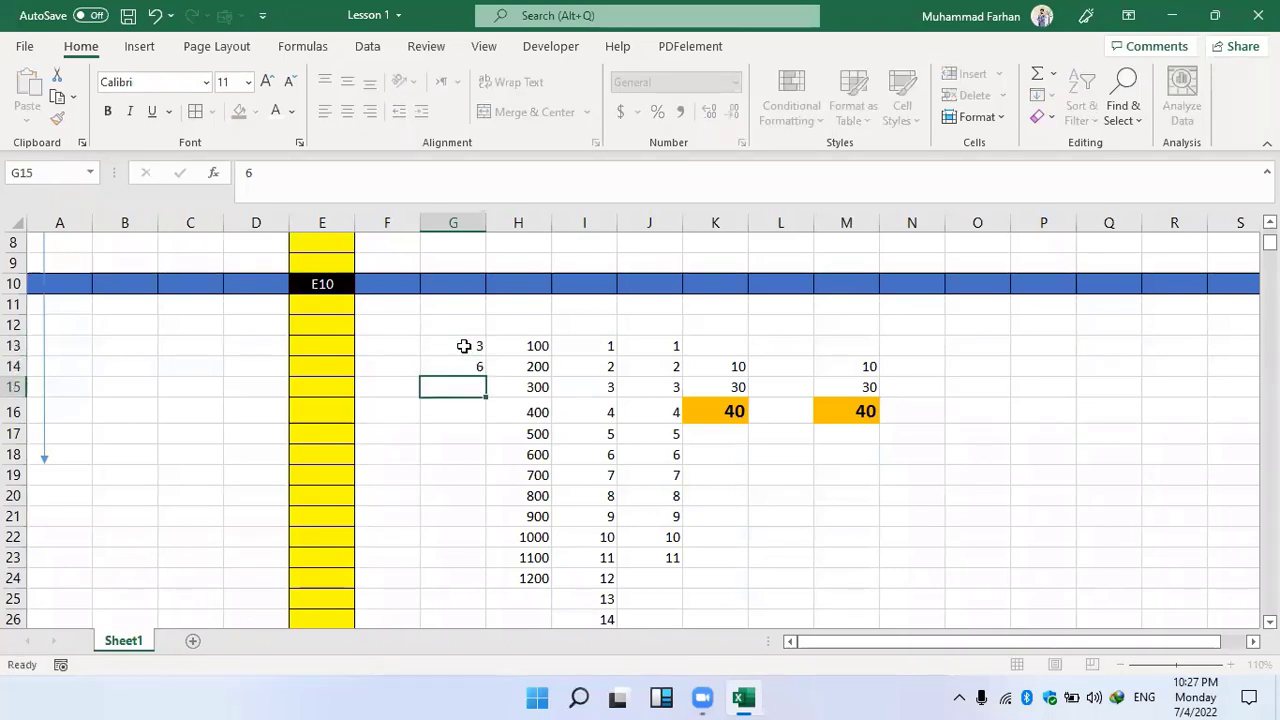
drag(474, 347, 485, 545)
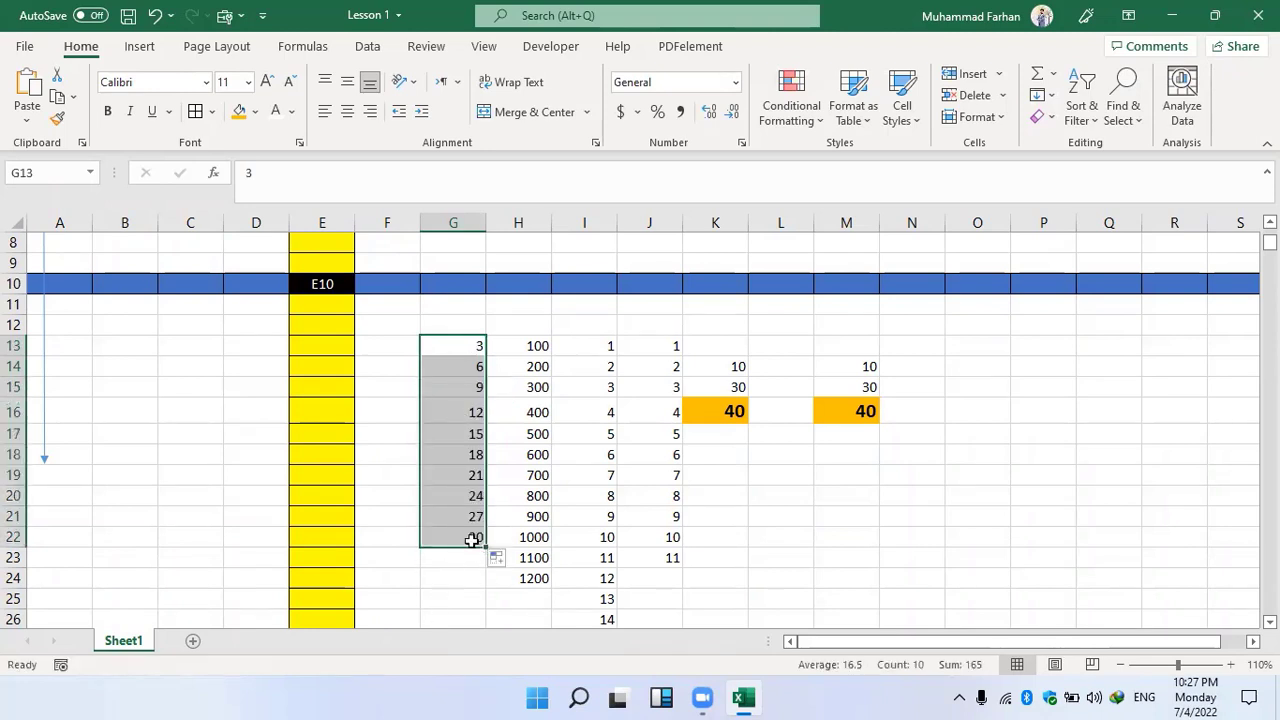
Examine the increment between cells G13, G14 and G15 that the filled series follows.
click(455, 350)
click(457, 371)
click(453, 329)
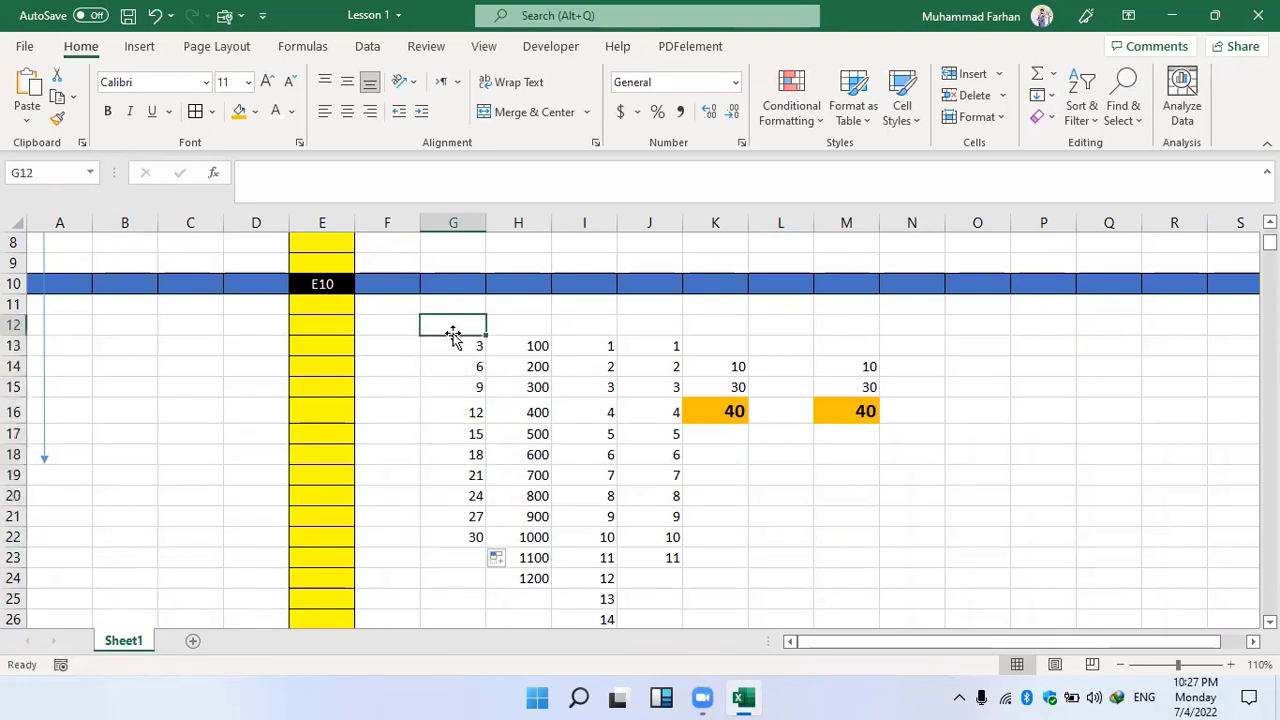
click(456, 343)
click(461, 364)
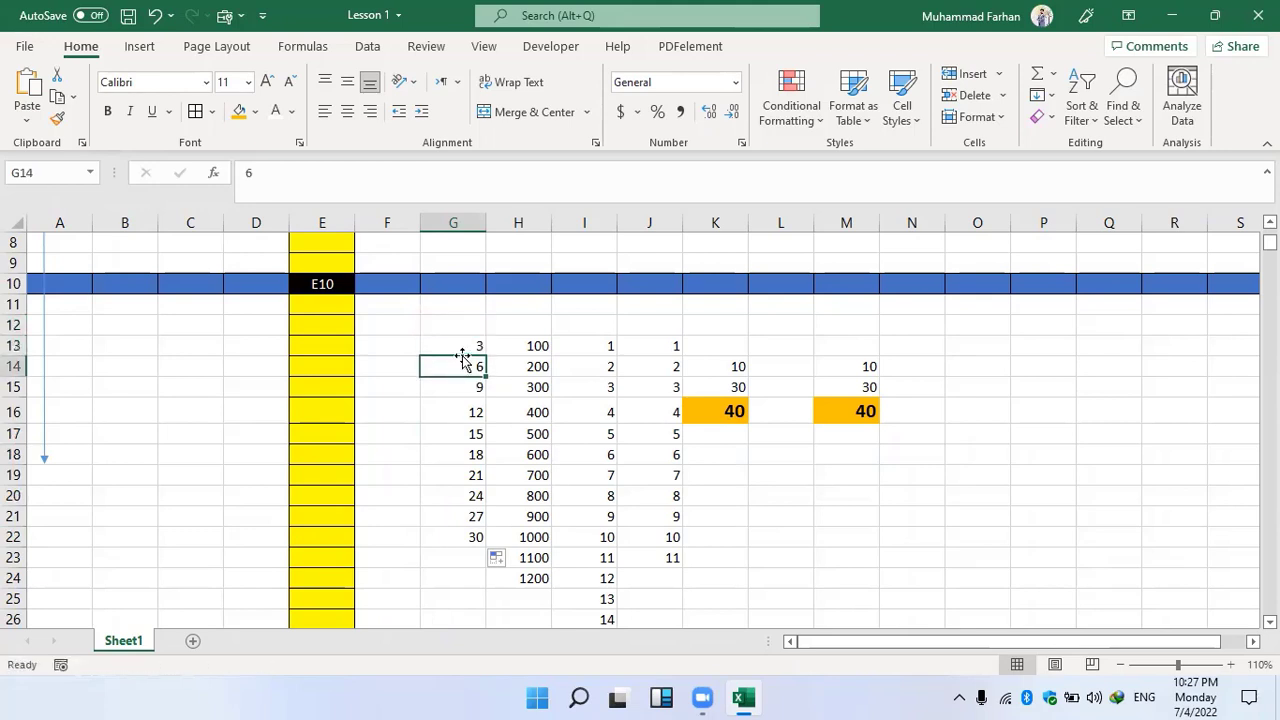
click(464, 347)
click(473, 382)
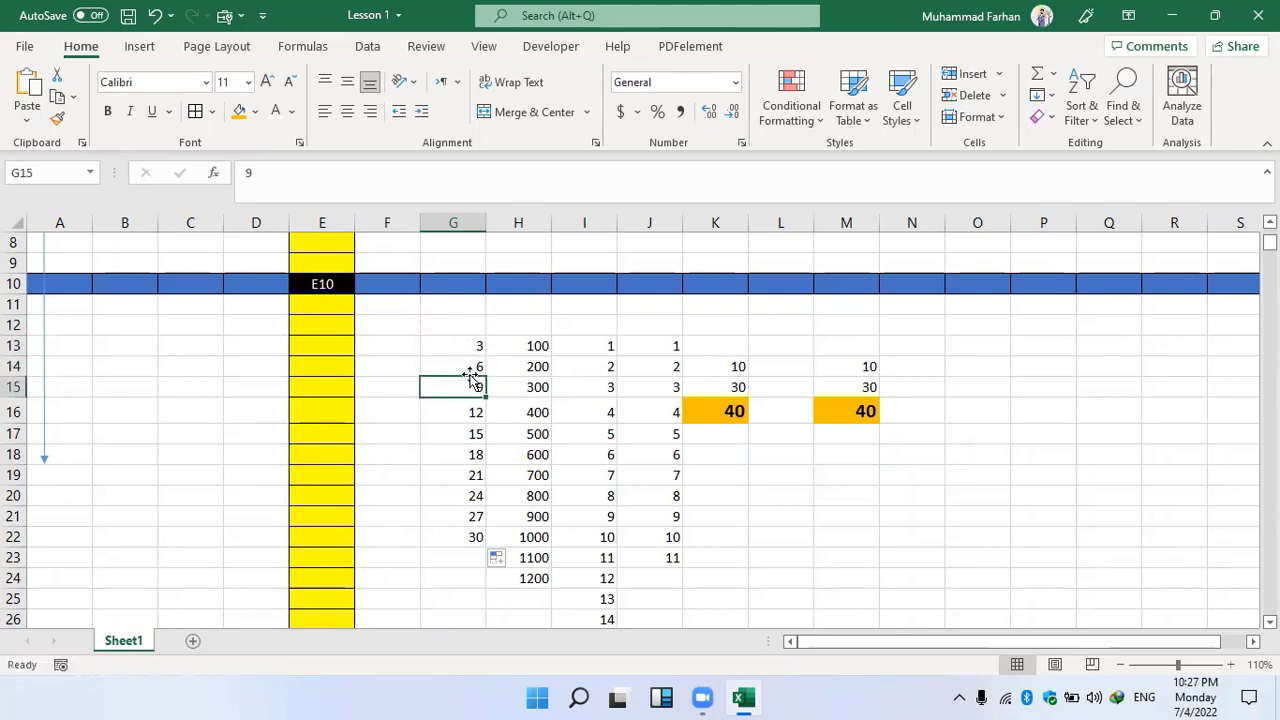
click(475, 347)
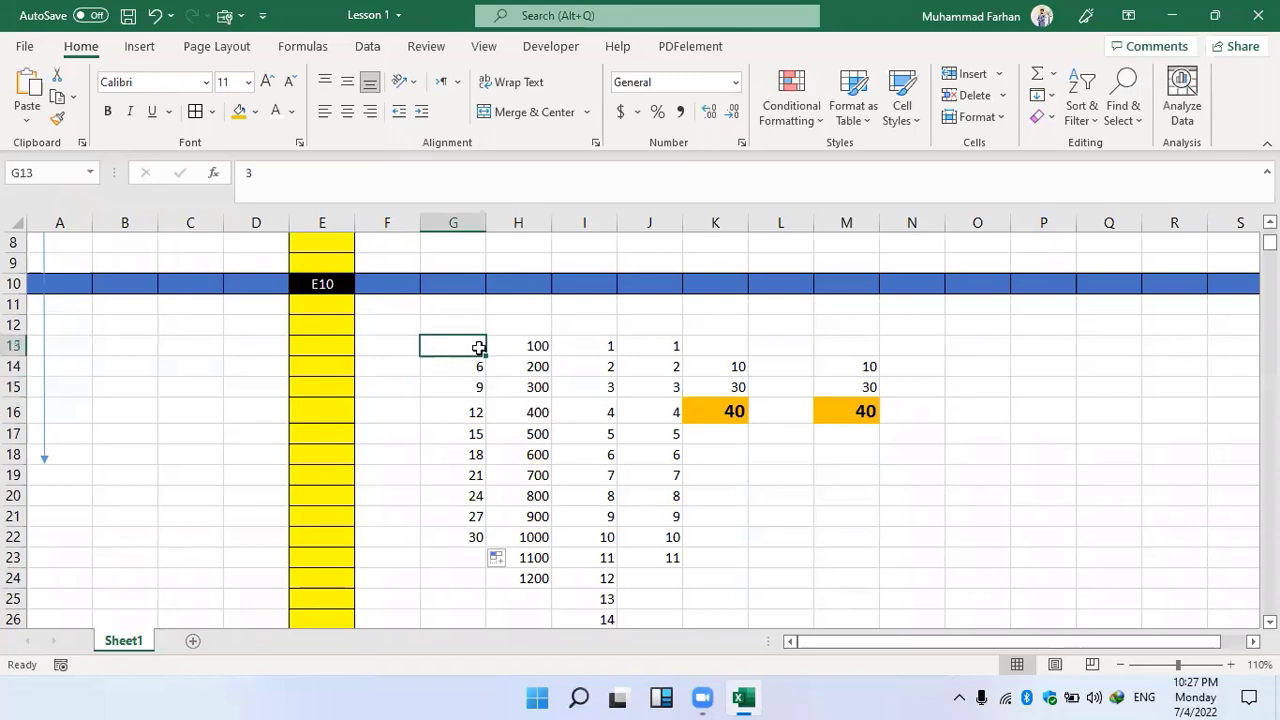
mouse_move(475, 352)
mouse_down()
mouse_move(481, 386)
mouse_move(479, 370)
mouse_up()
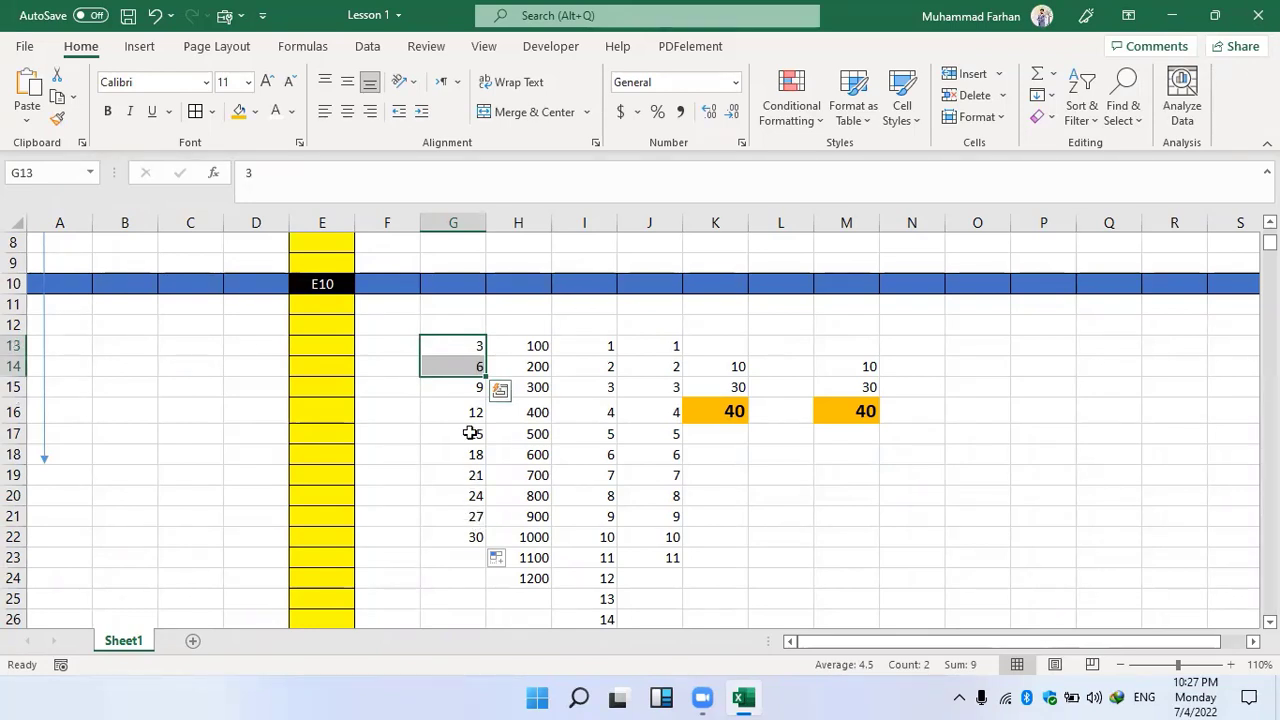
Select the starting pair I13:I14 and fill the series with the fill handle down to I23 again.
click(568, 348)
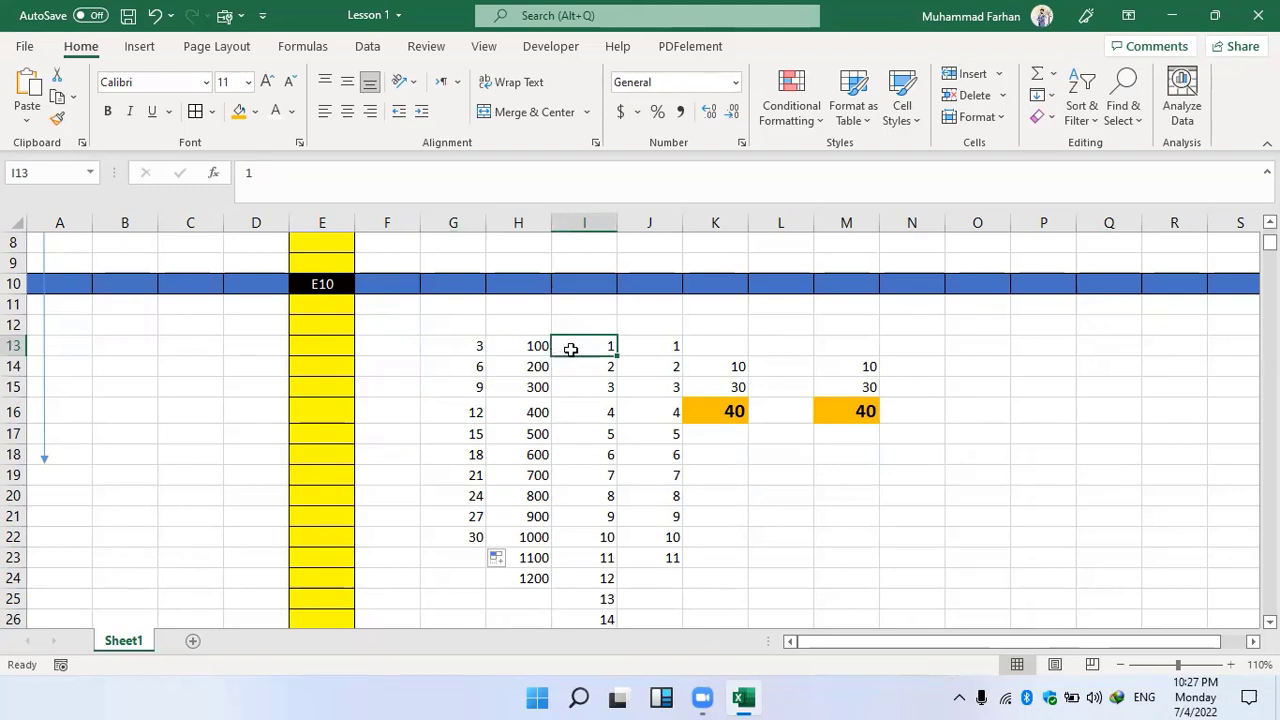
drag(569, 346, 575, 364)
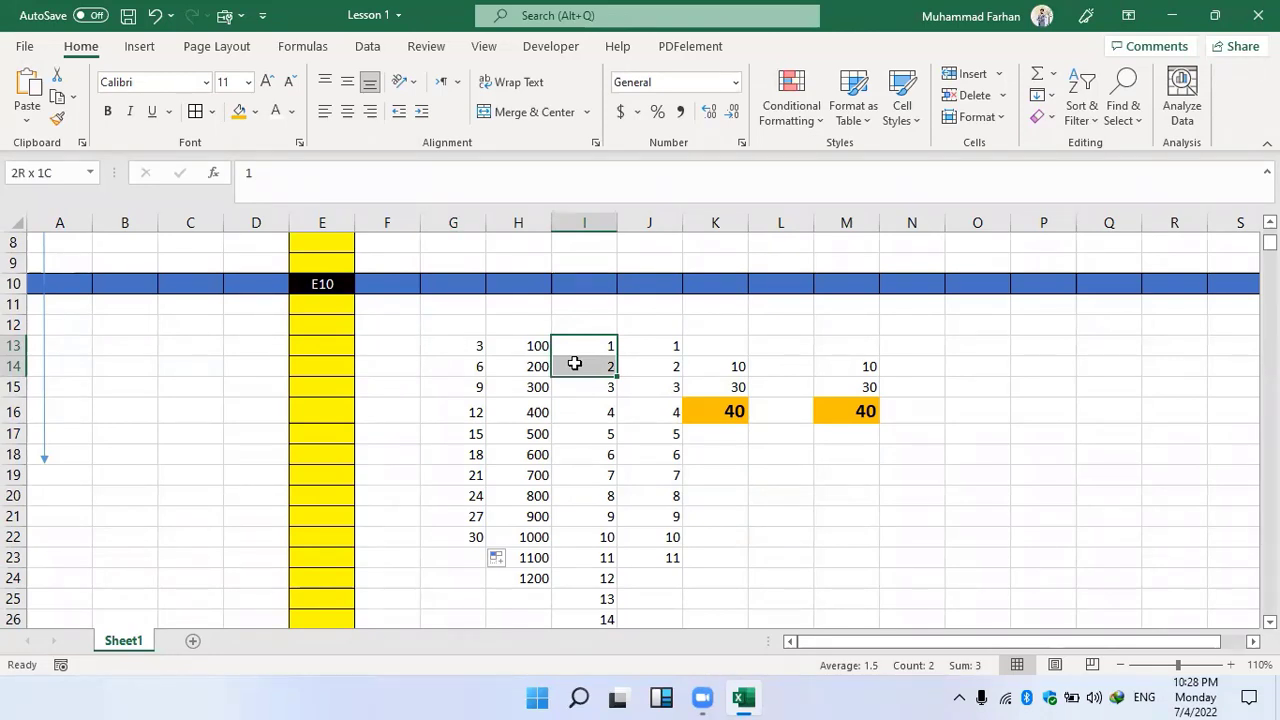
drag(575, 364, 627, 562)
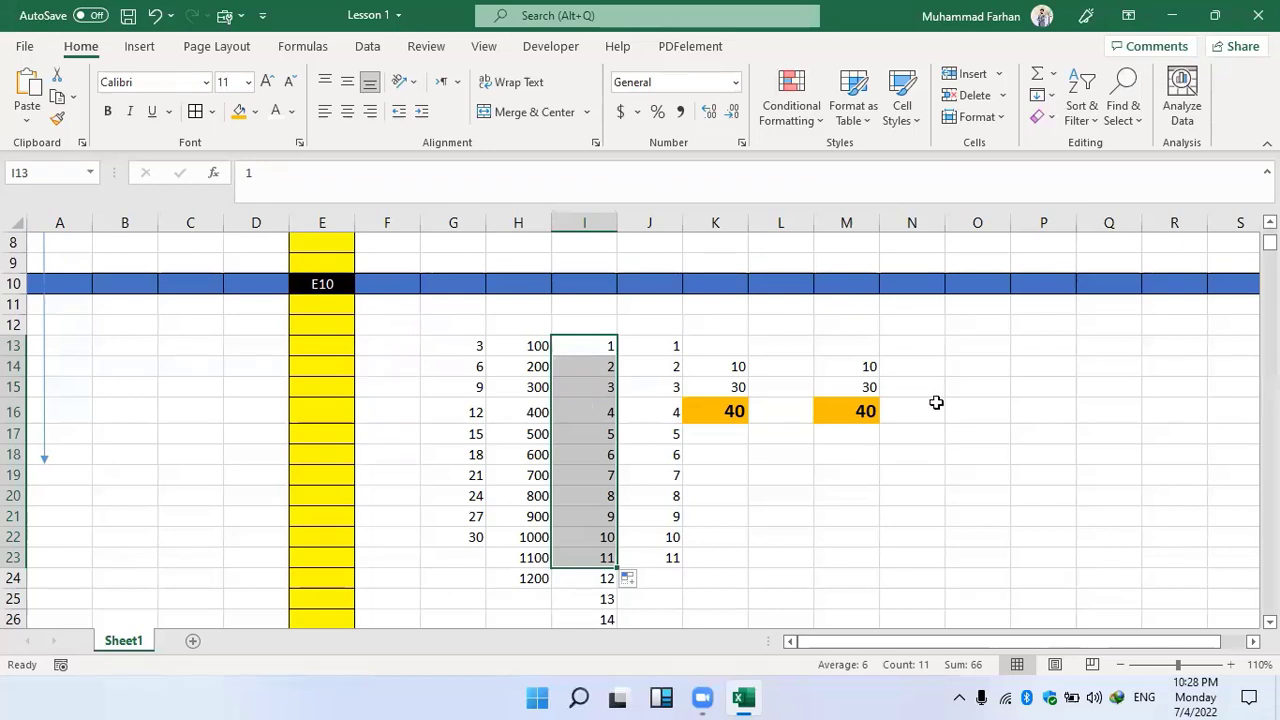
click(1000, 344)
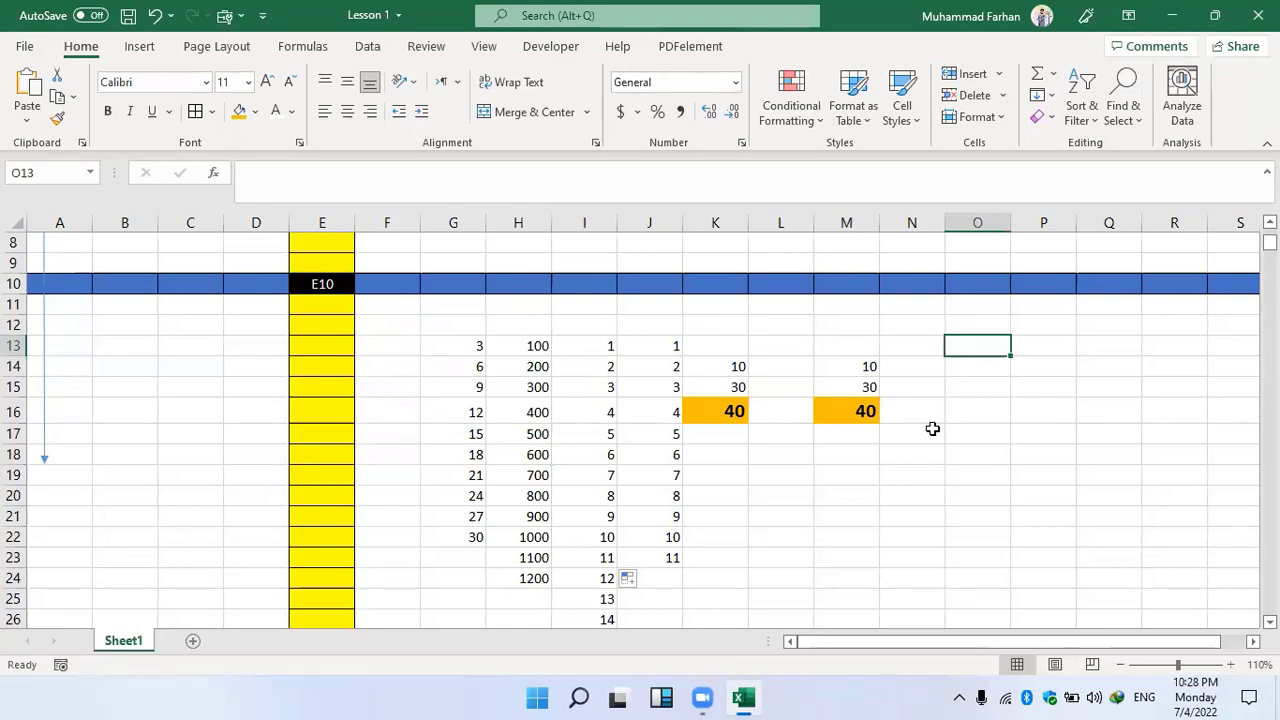
click(983, 327)
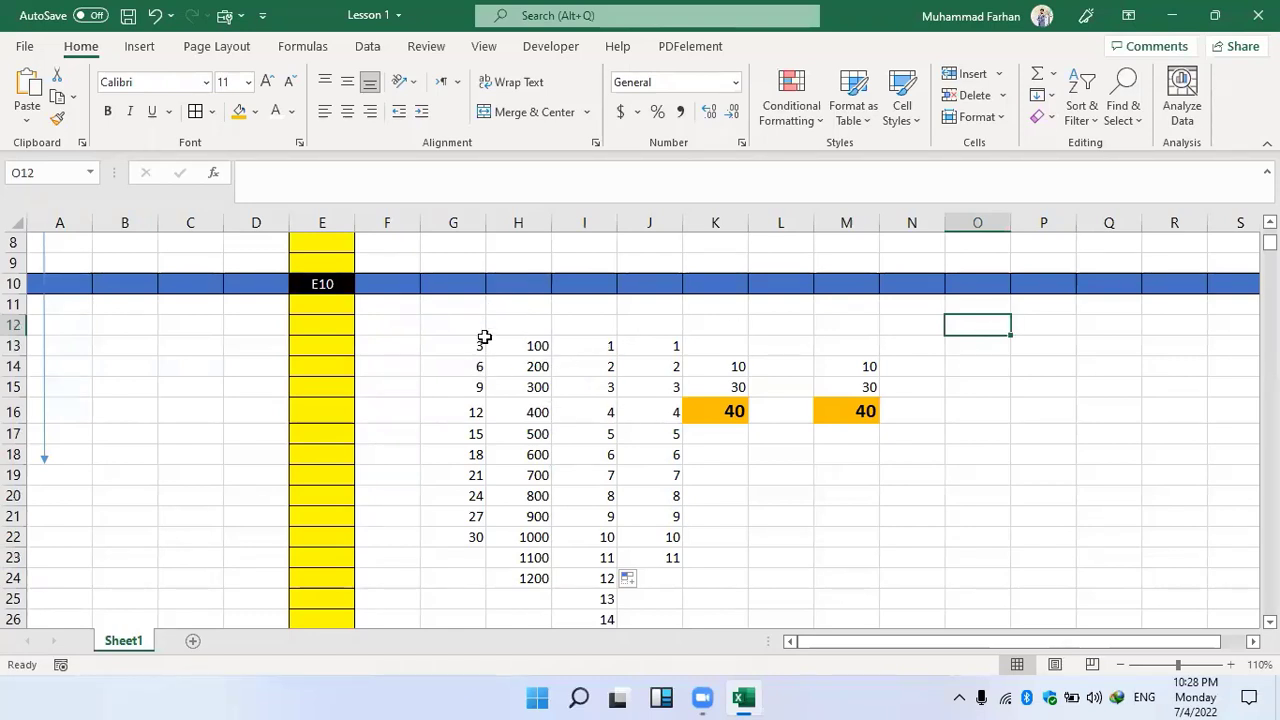
Shade cell G23, directly below the column G series, with the orange fill colour.
drag(483, 336, 470, 535)
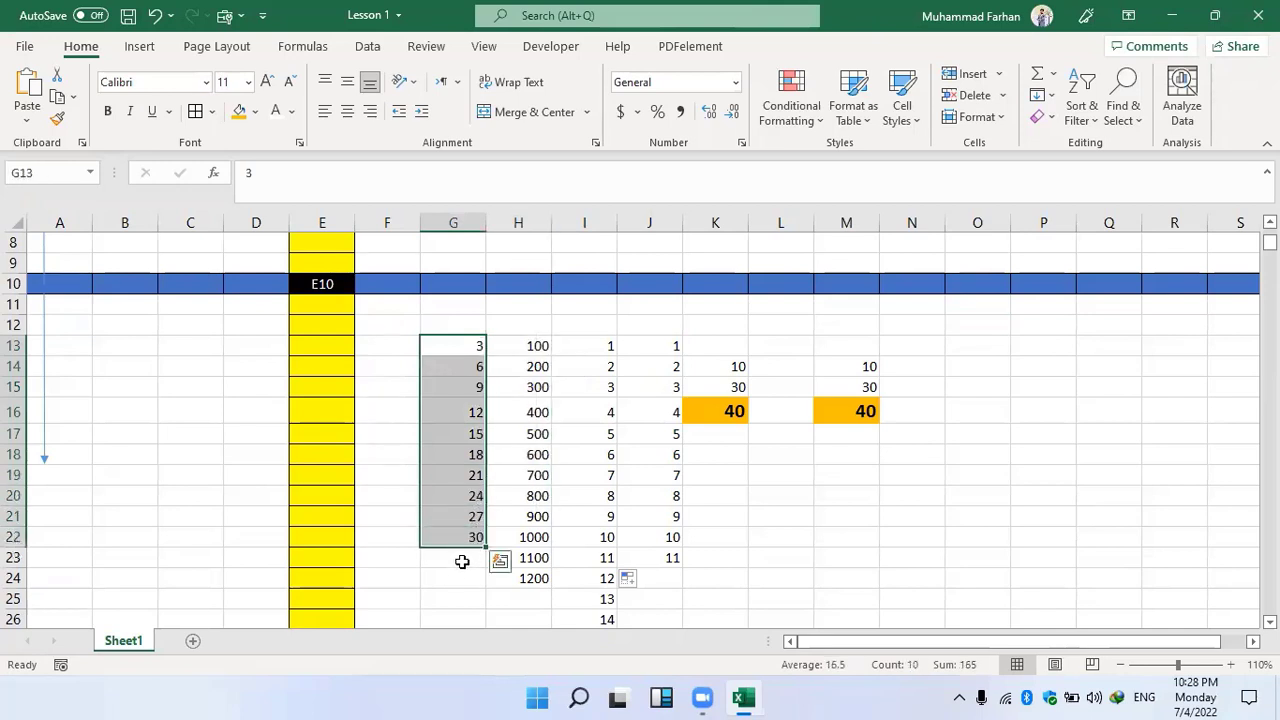
click(464, 557)
click(238, 110)
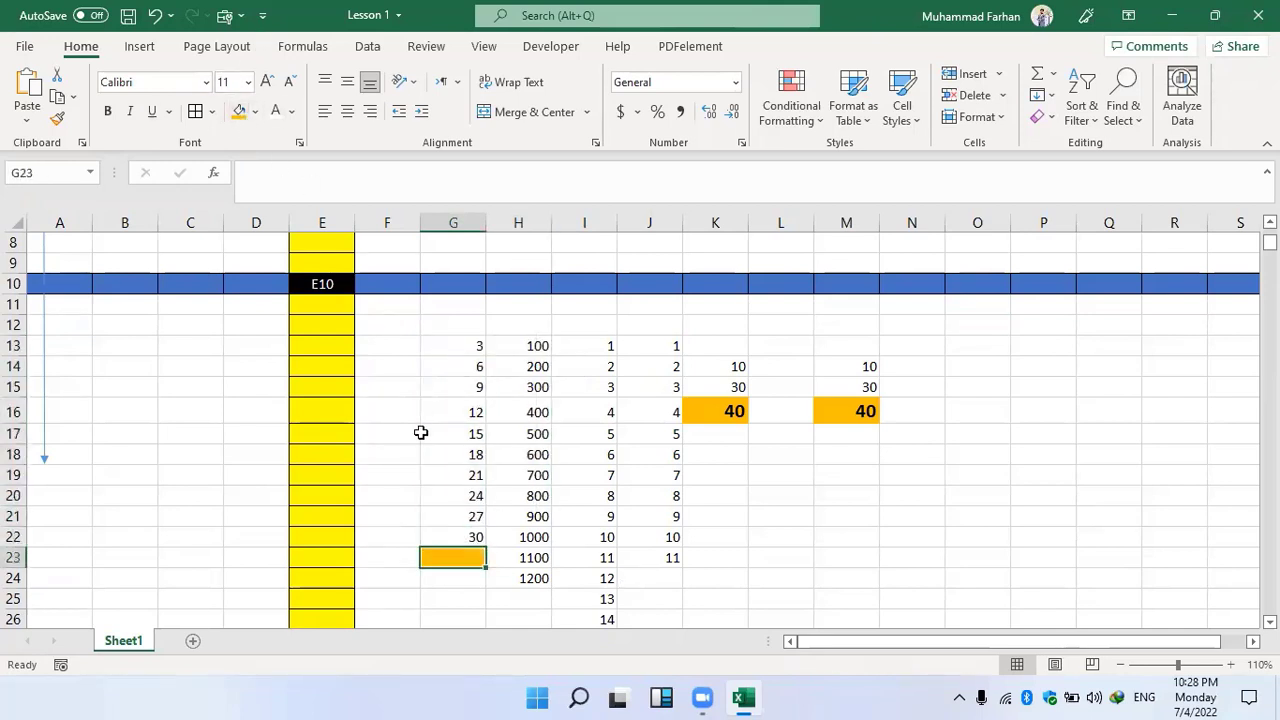
Check the cell-reference addition formula in K16 and start a formula in cell G23.
scroll(989, 377, up, 4)
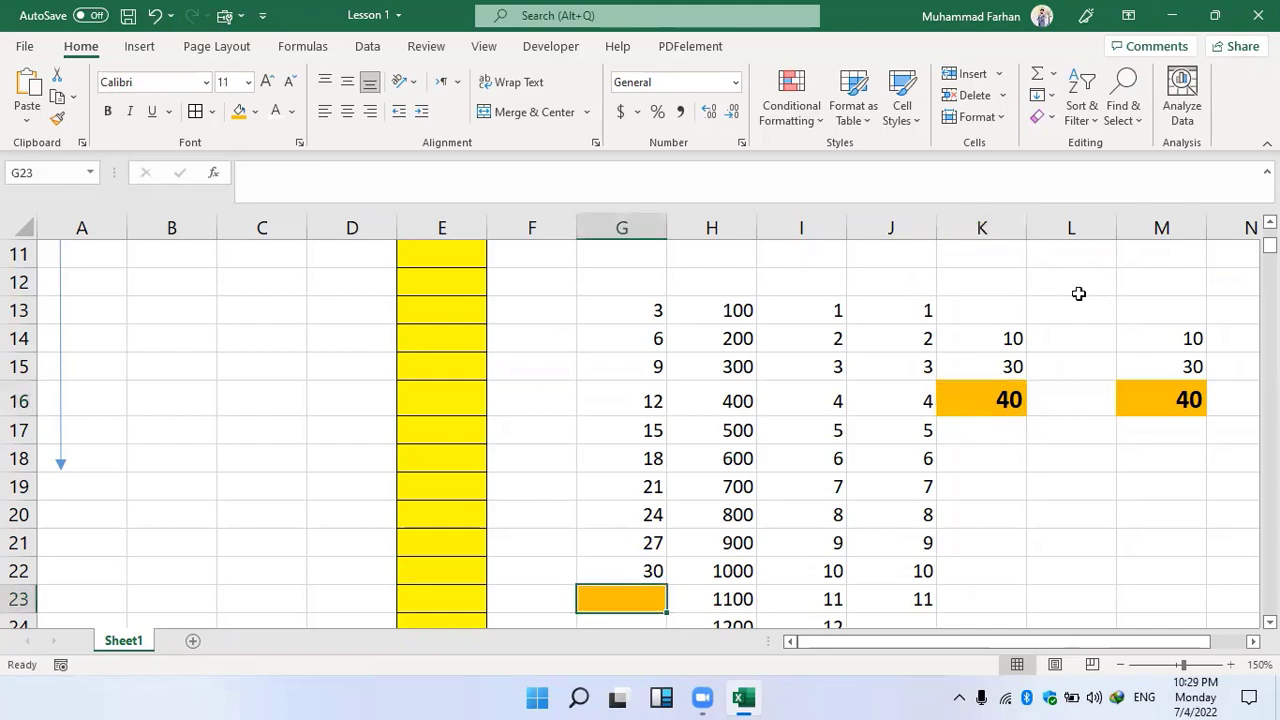
click(1000, 398)
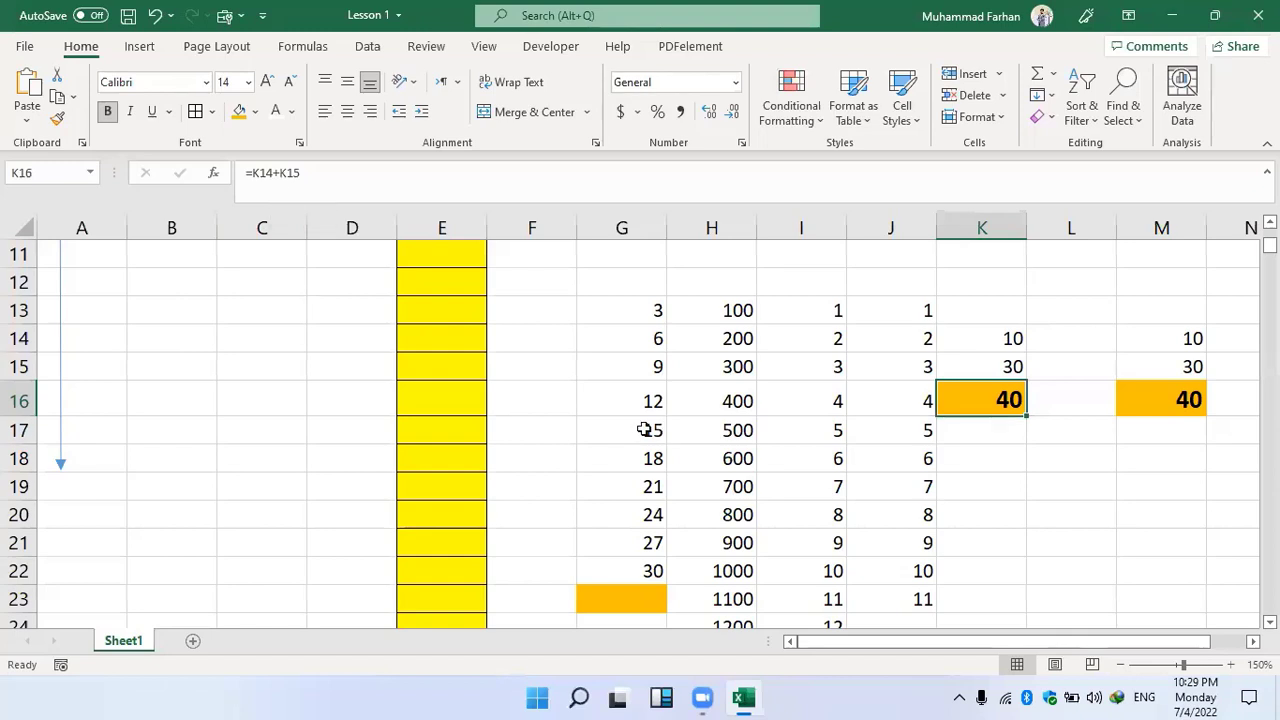
click(641, 597)
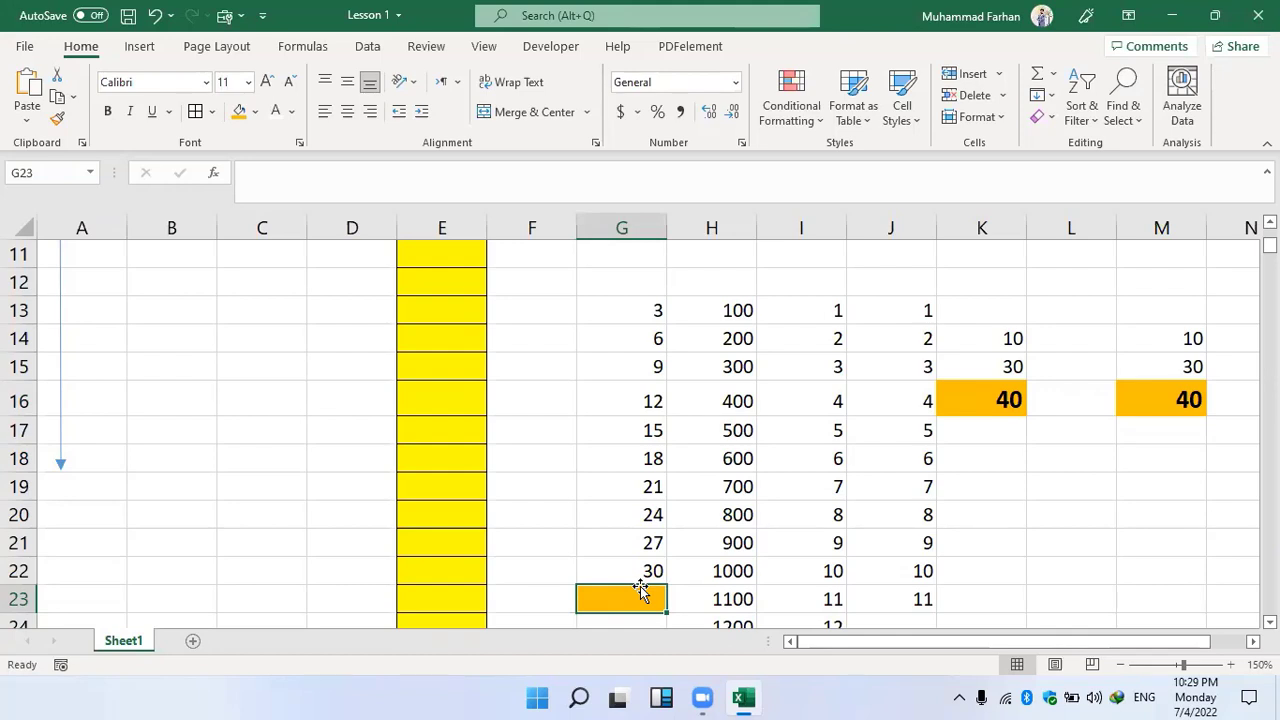
text(=)
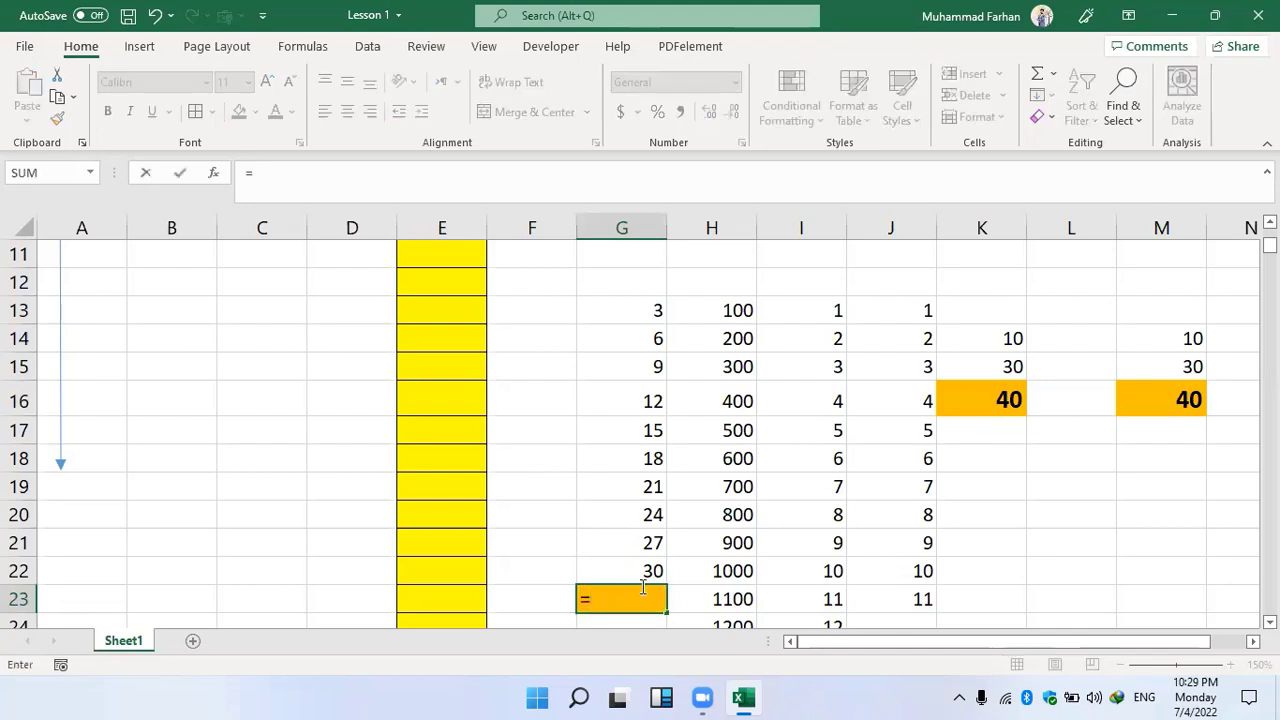
Try adding G13 and G14 by individual cell references in the G23 formula, and clear the references back to the equals sign.
click(630, 305)
text(+)
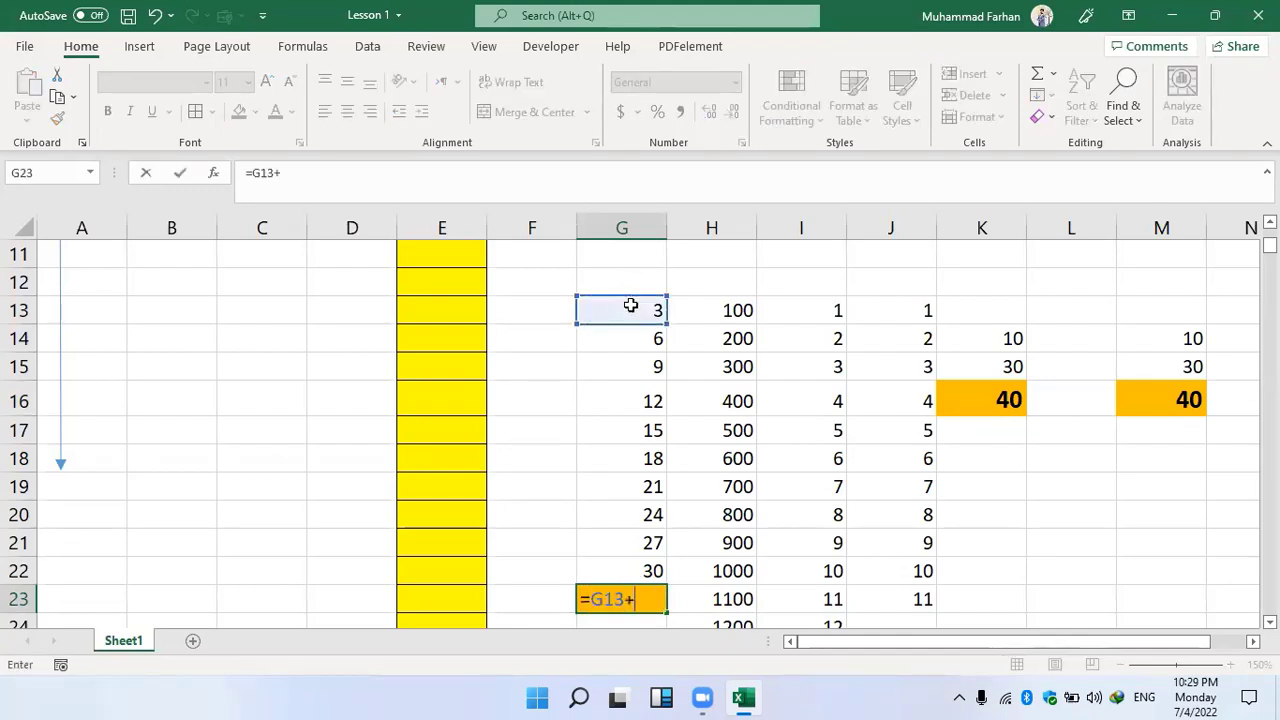
click(637, 338)
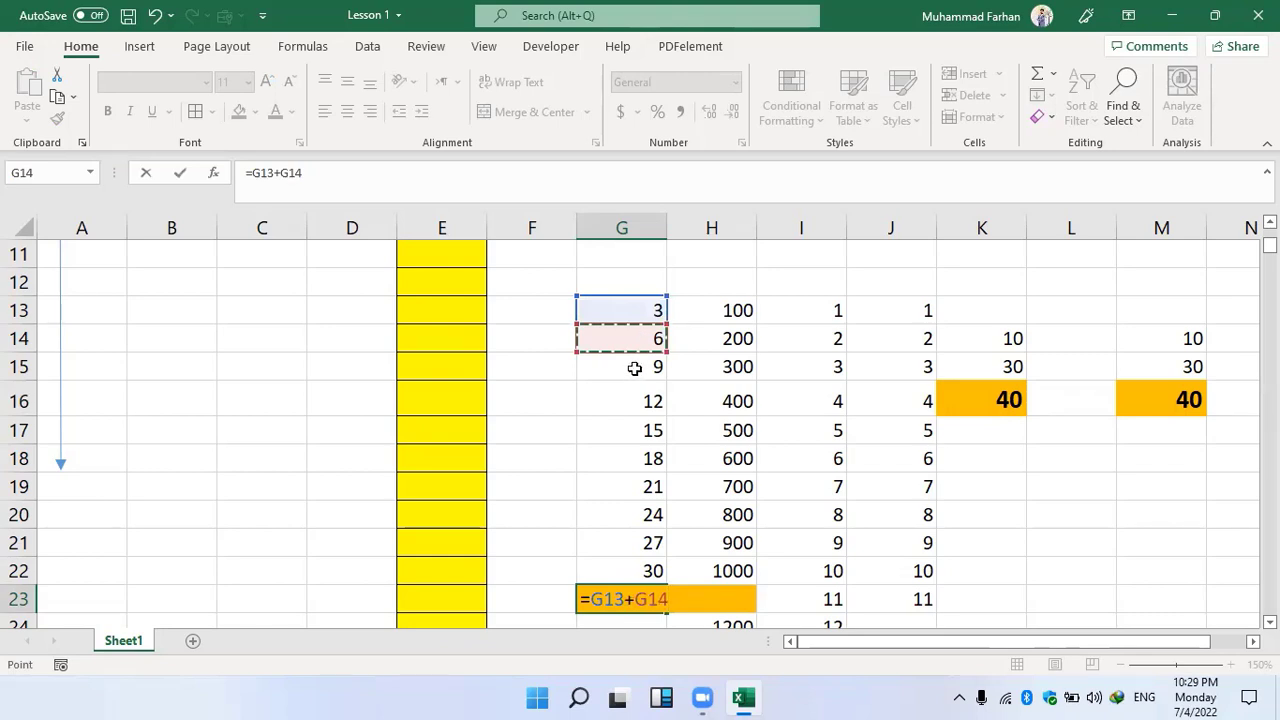
key(BackSpace)
key(BackSpace)
key(BackSpace)
key(BackSpace)
key(BackSpace)
key(BackSpace)
key(BackSpace)
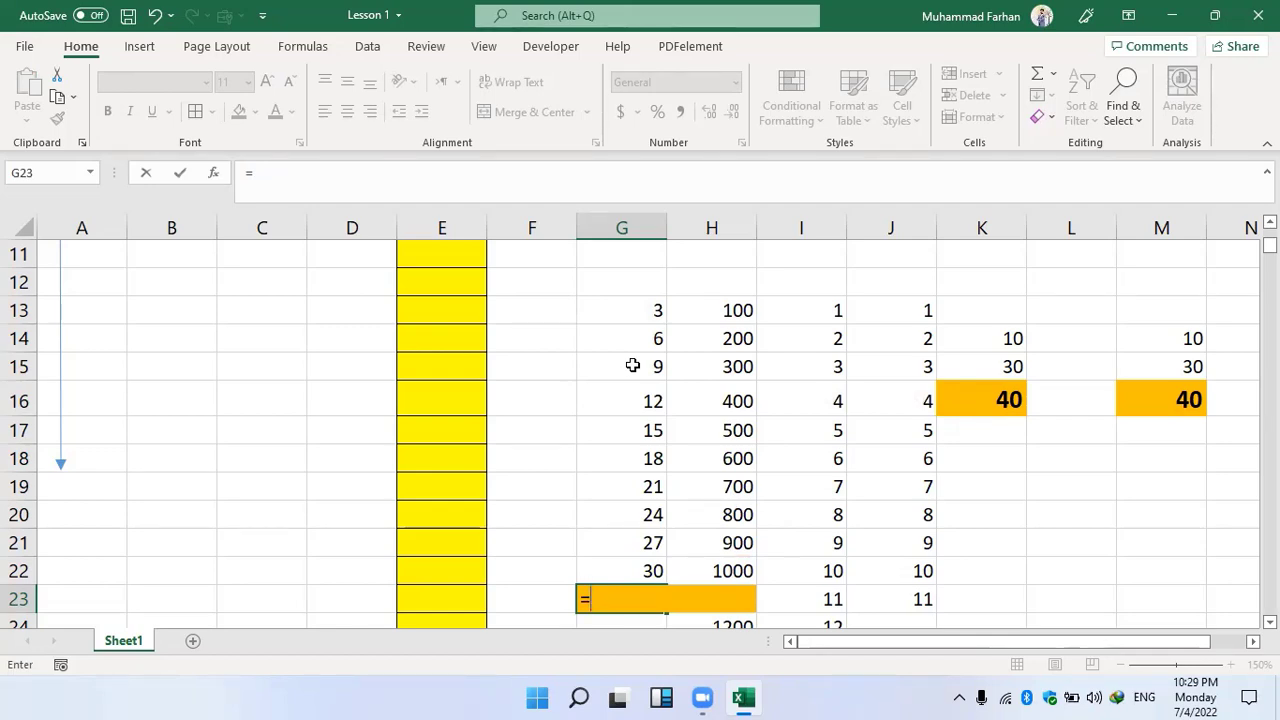
Begin a SUM function in cell G23, up to its opening parenthesis.
text(su)
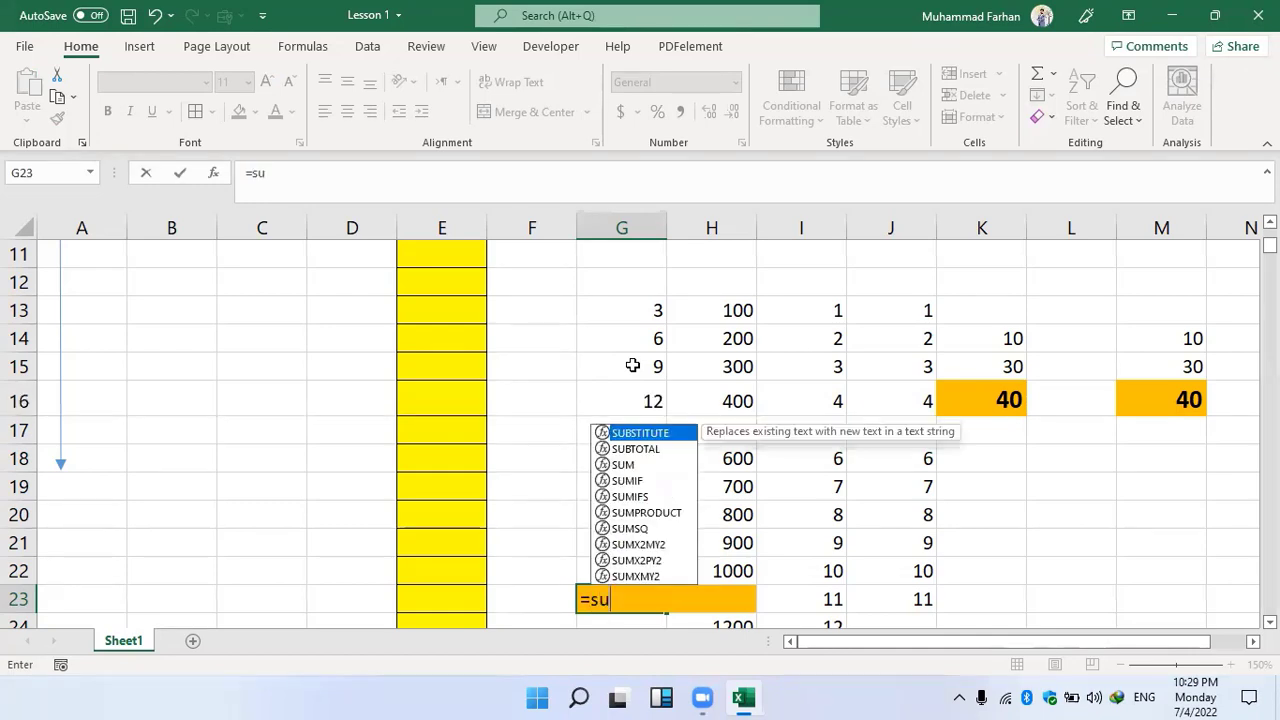
text(m()
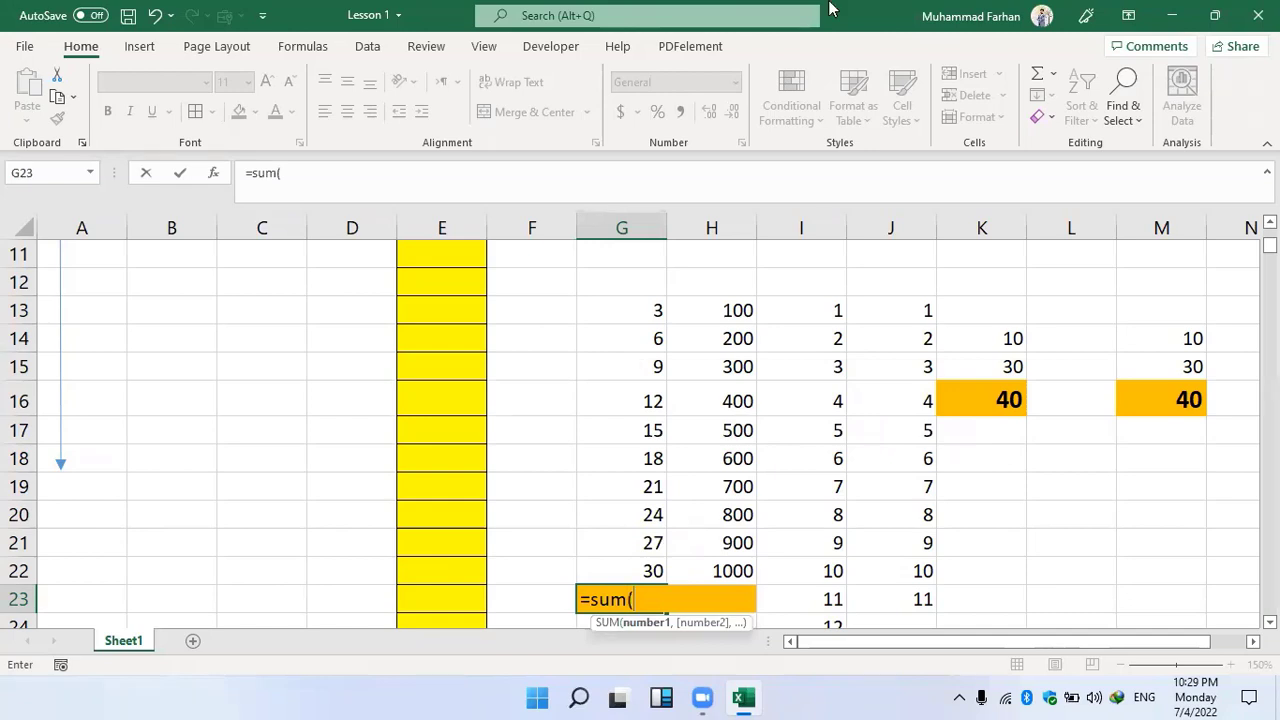
click(733, 79)
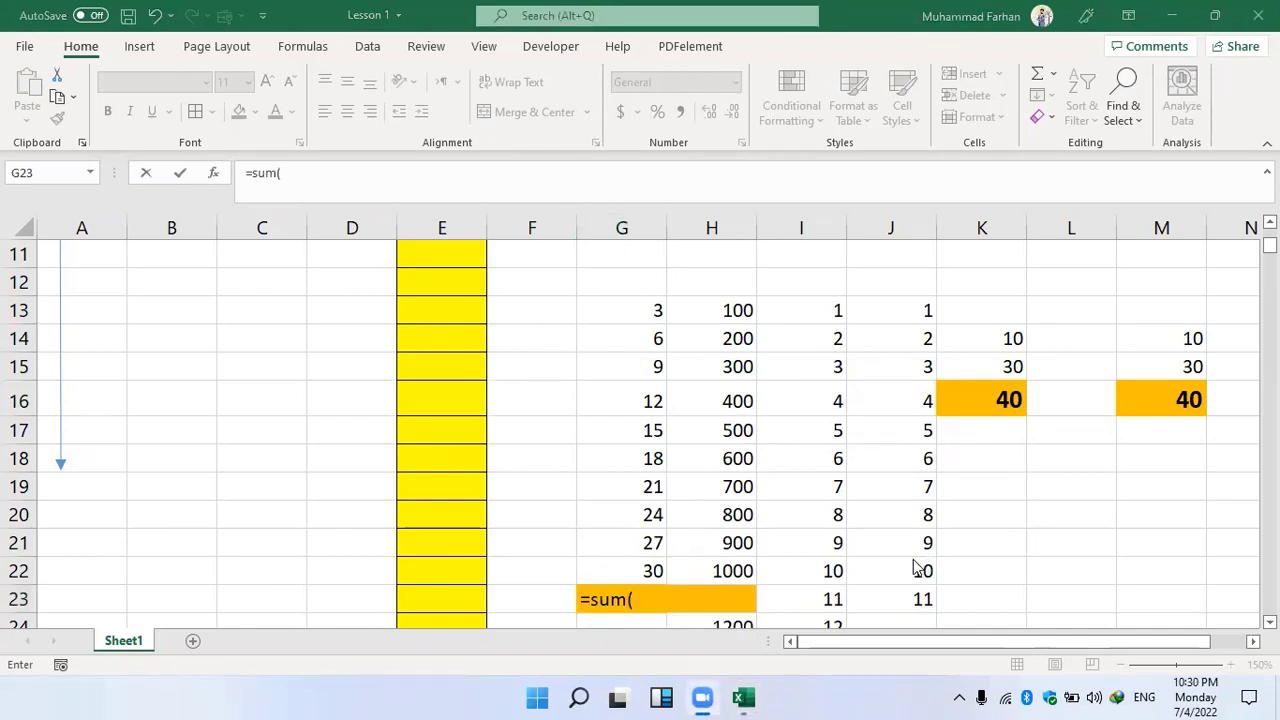
click(638, 598)
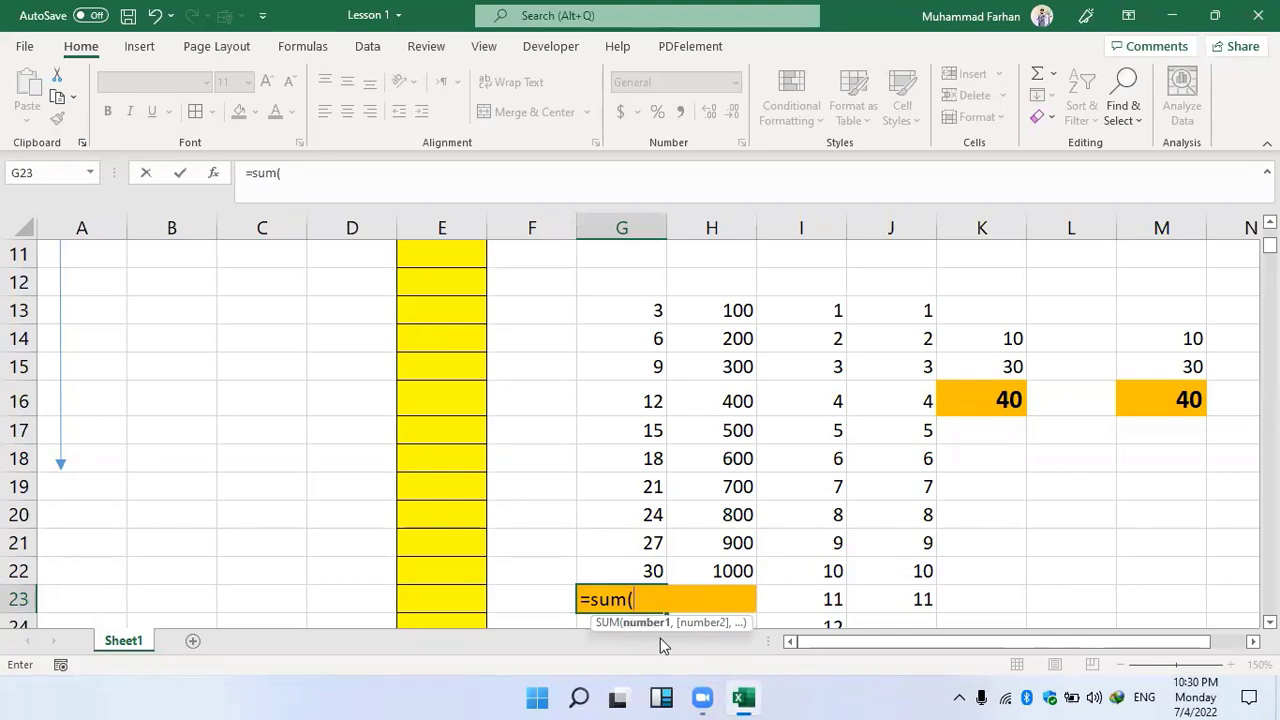
click(735, 156)
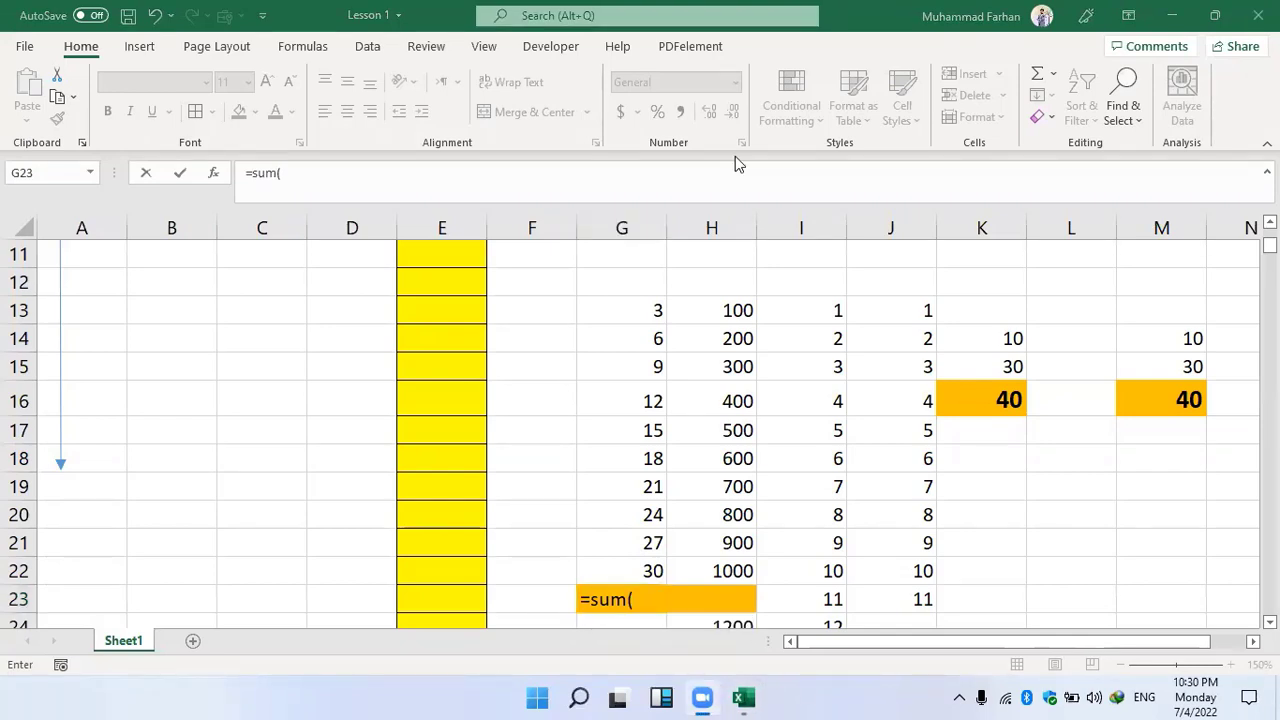
click(637, 598)
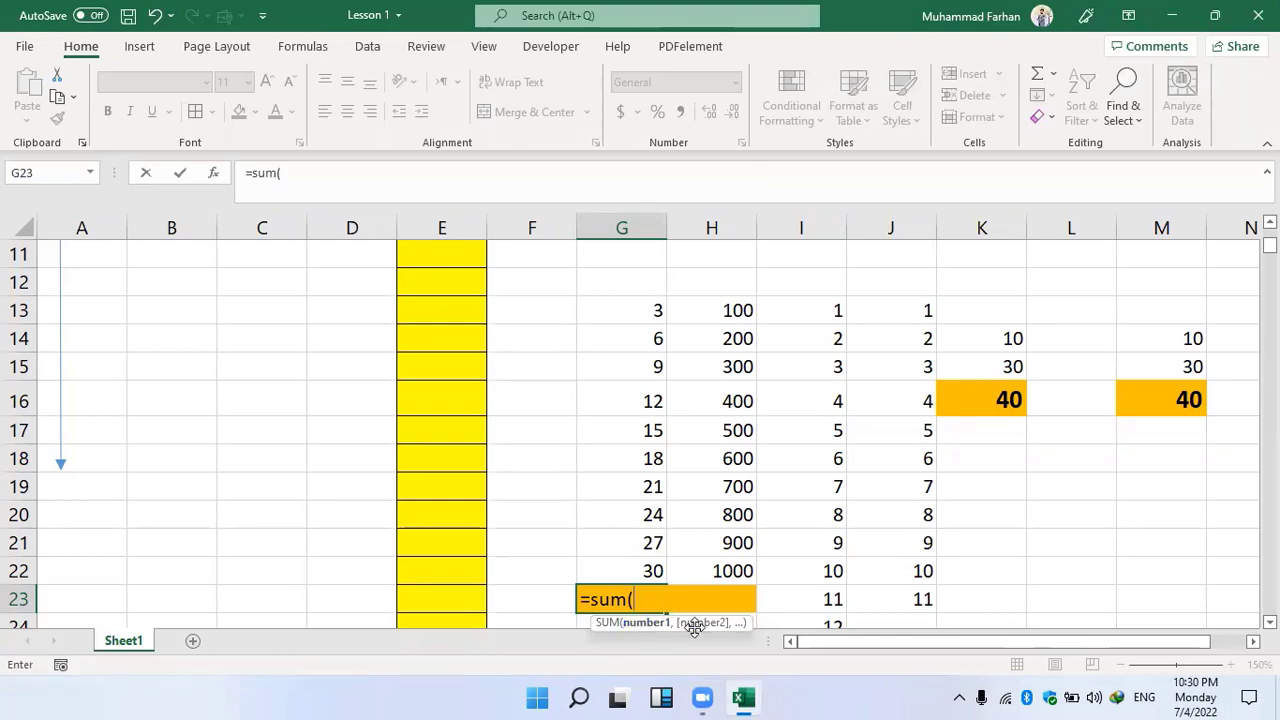
Try listing G13 and G14 as separate comma-separated arguments of the G23 SUM, and clear them back to the opening parenthesis.
click(640, 310)
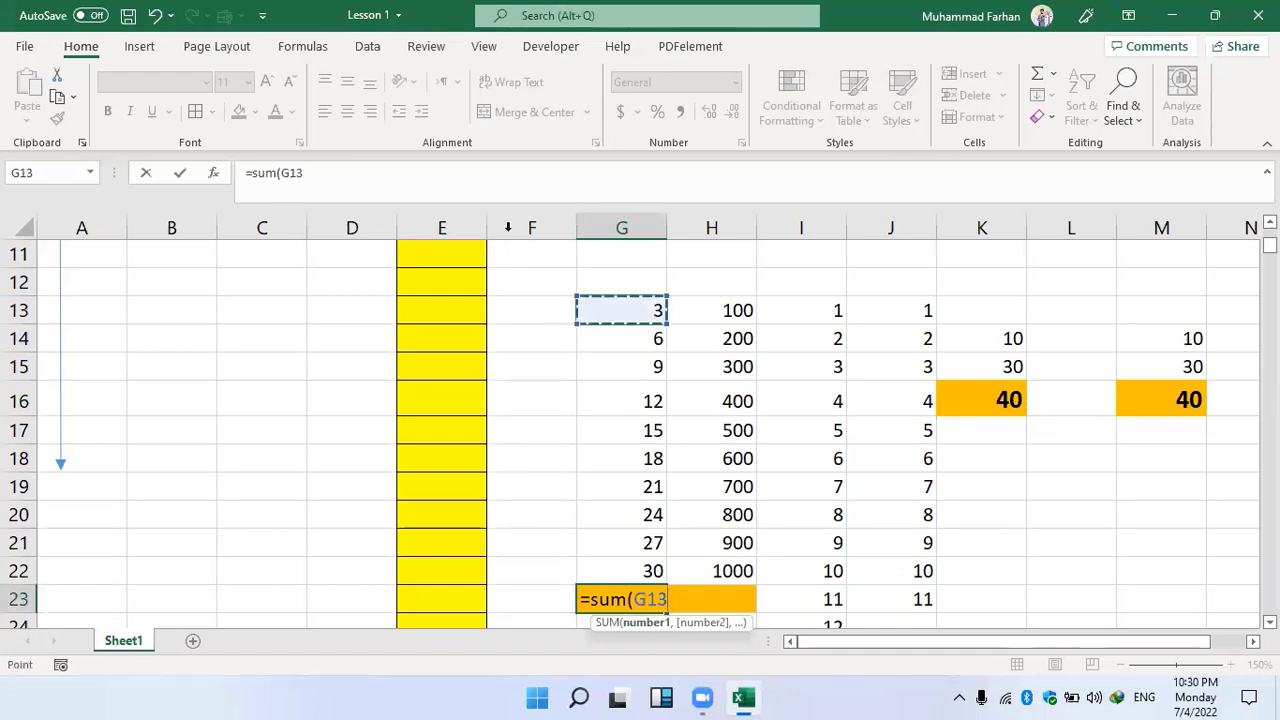
click(508, 185)
text(,)
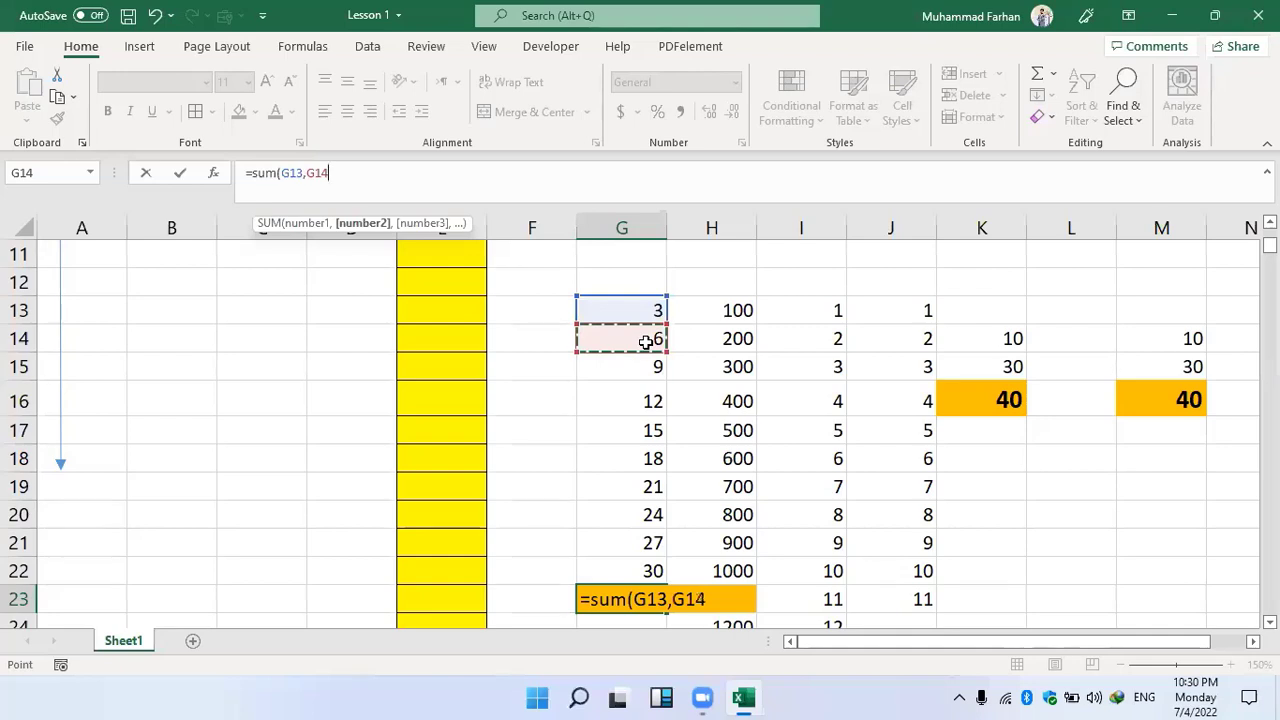
key(alt)
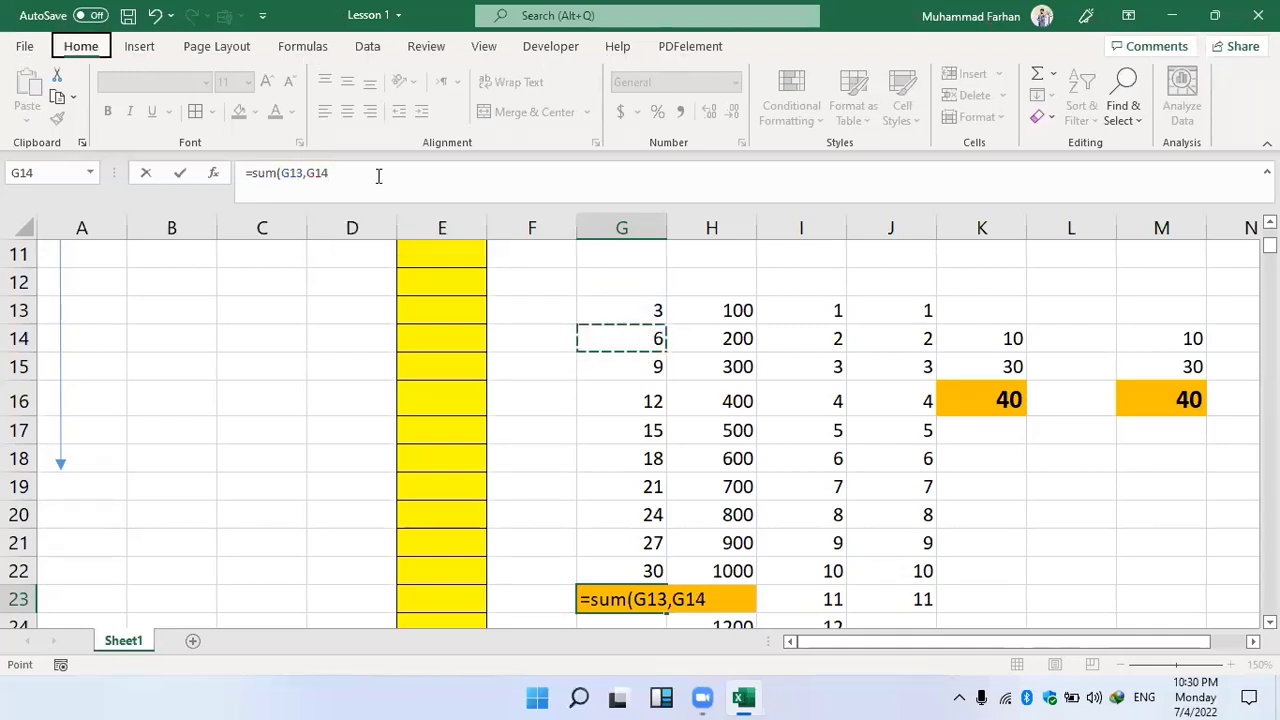
key(Escape)
text(,)
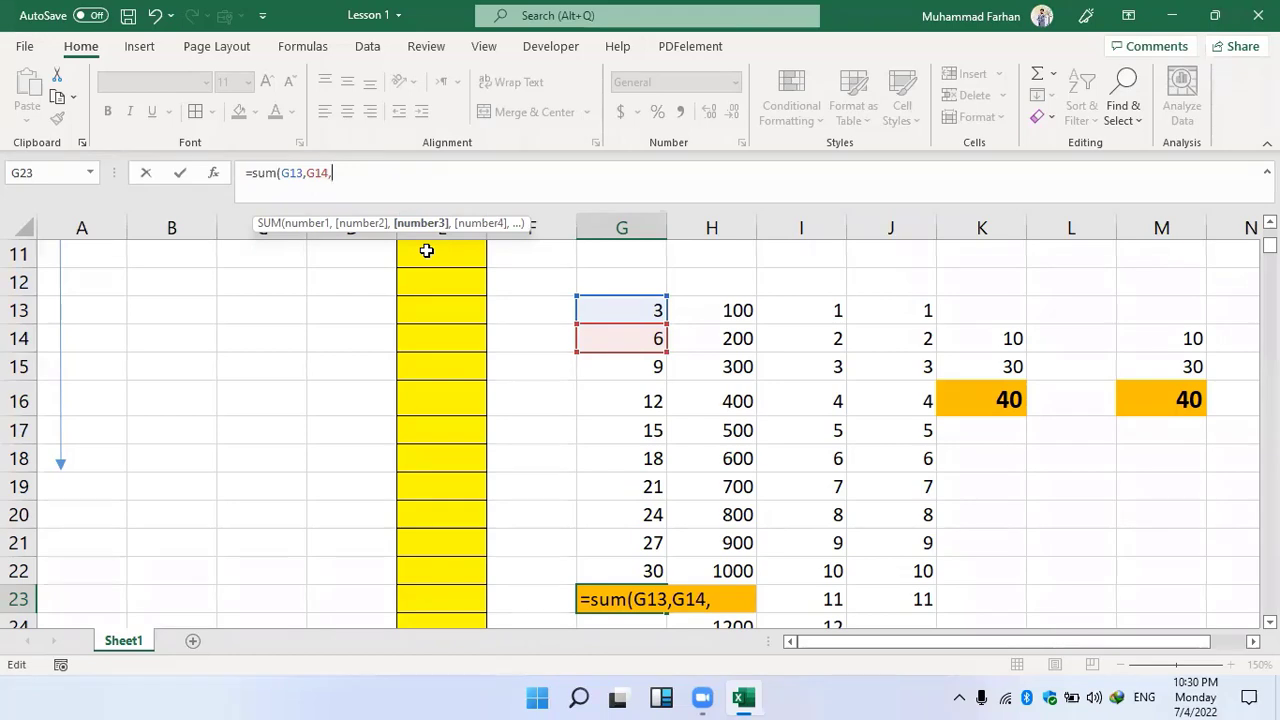
key(BackSpace)
key(BackSpace)
key(BackSpace)
key(BackSpace)
key(BackSpace)
key(BackSpace)
key(BackSpace)
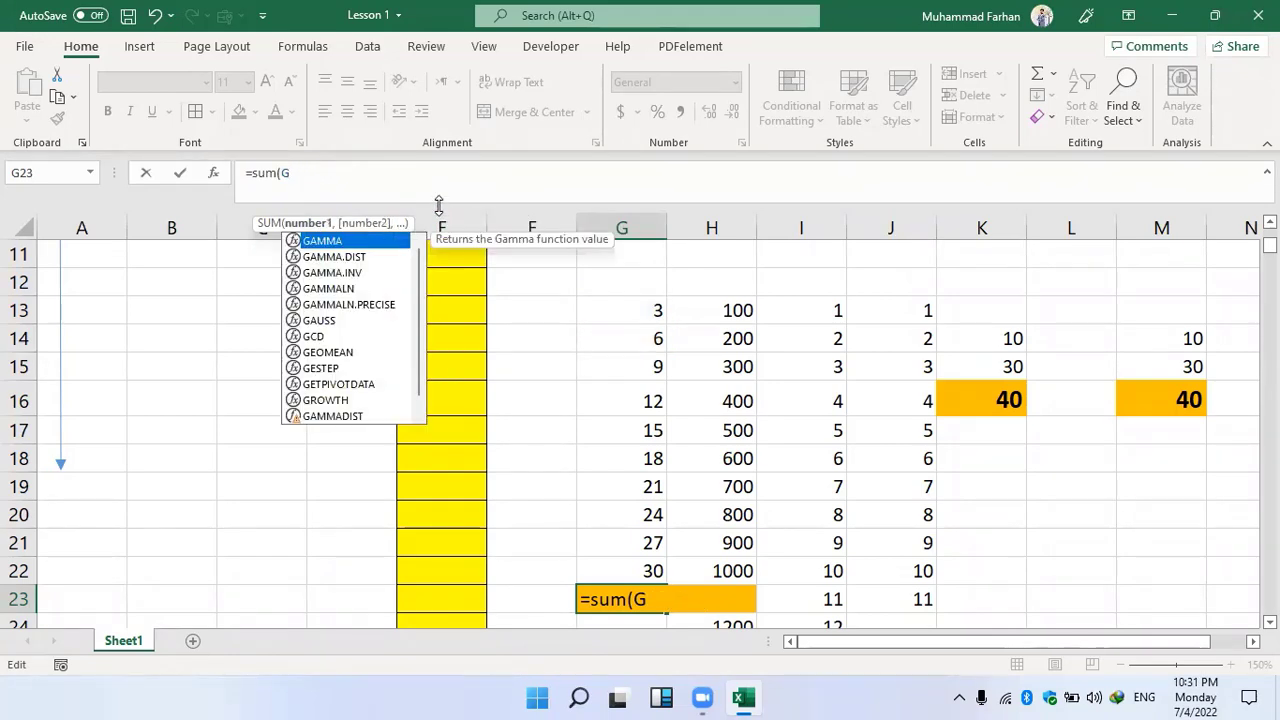
key(BackSpace)
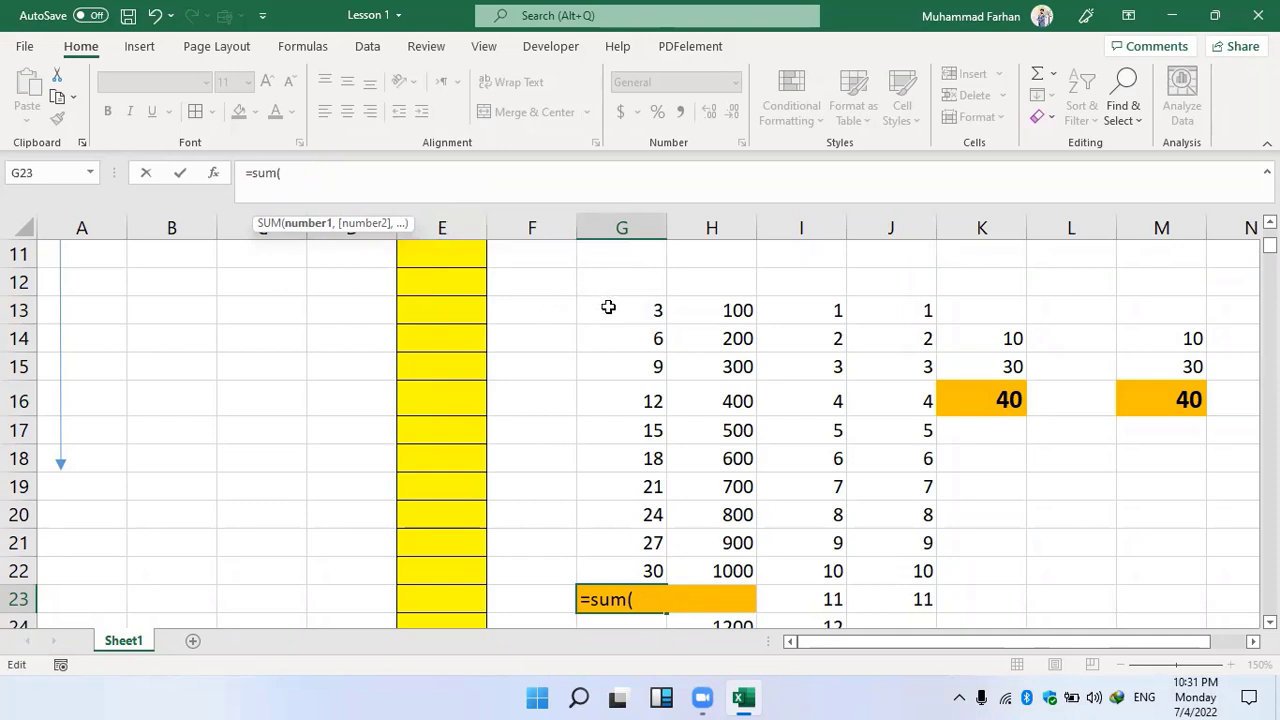
Complete the G23 formula as =SUM(G13:G22) to total the column G series.
drag(608, 307, 634, 572)
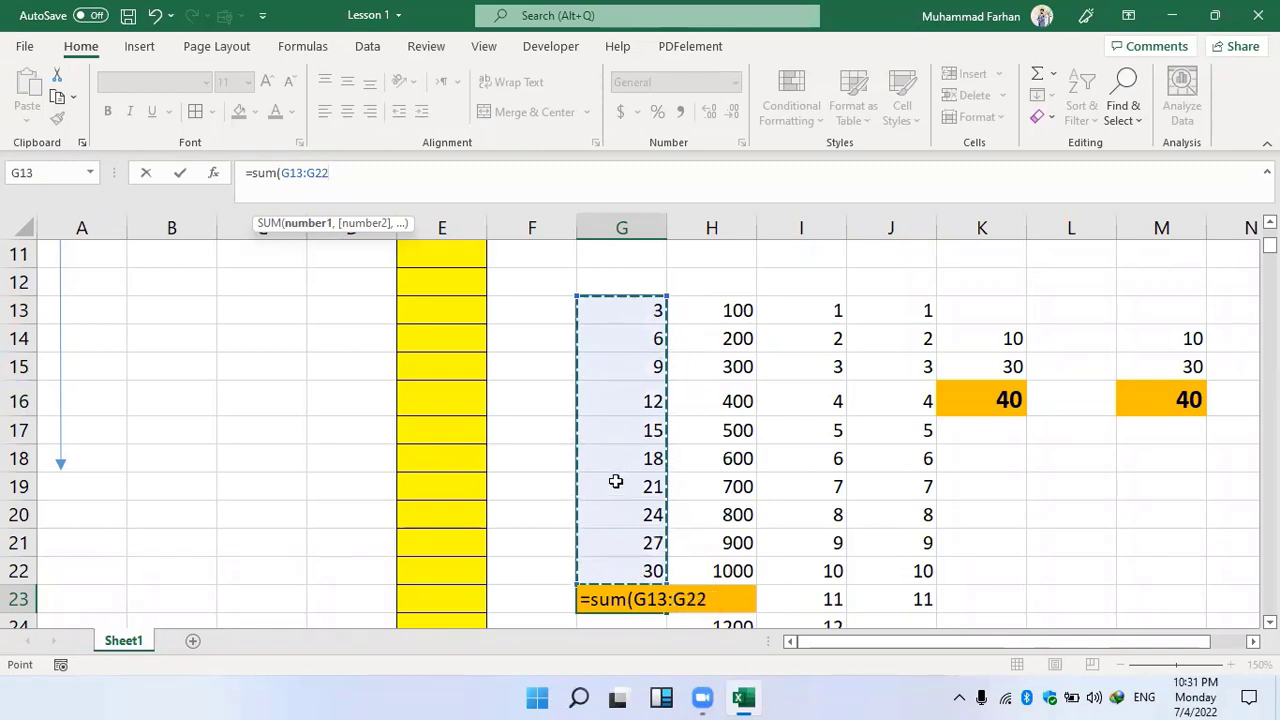
click(376, 174)
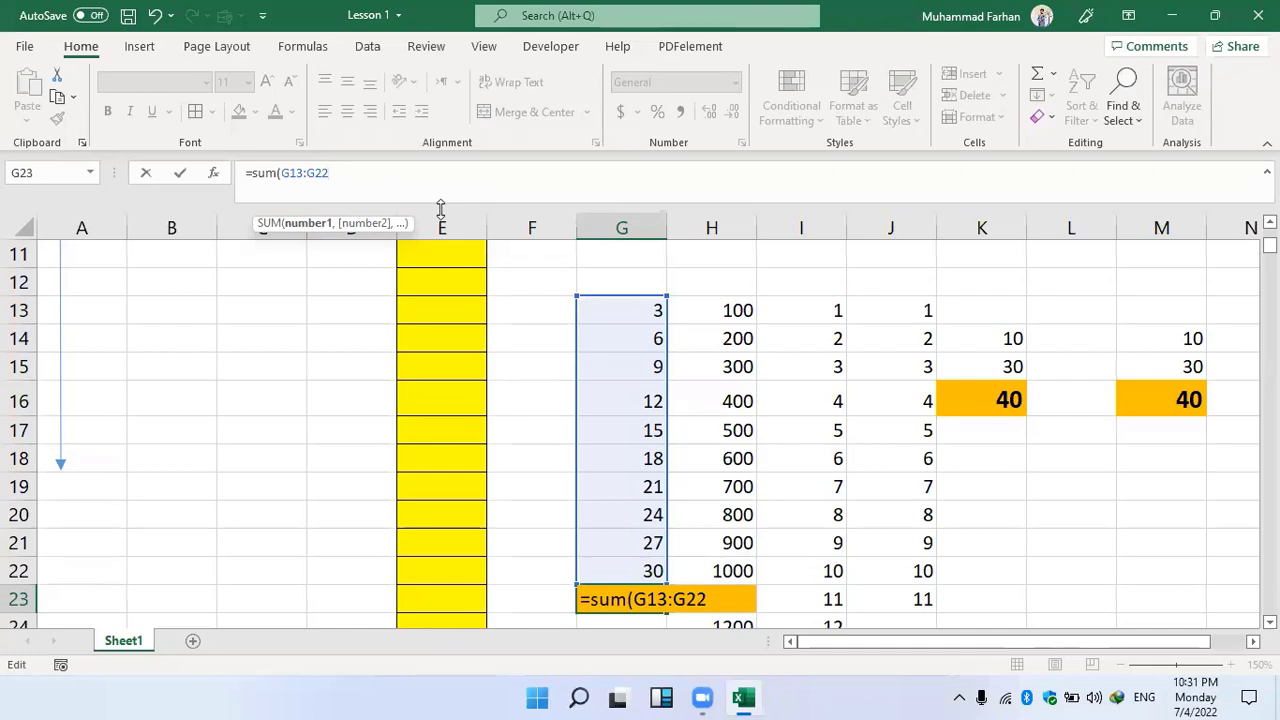
text())
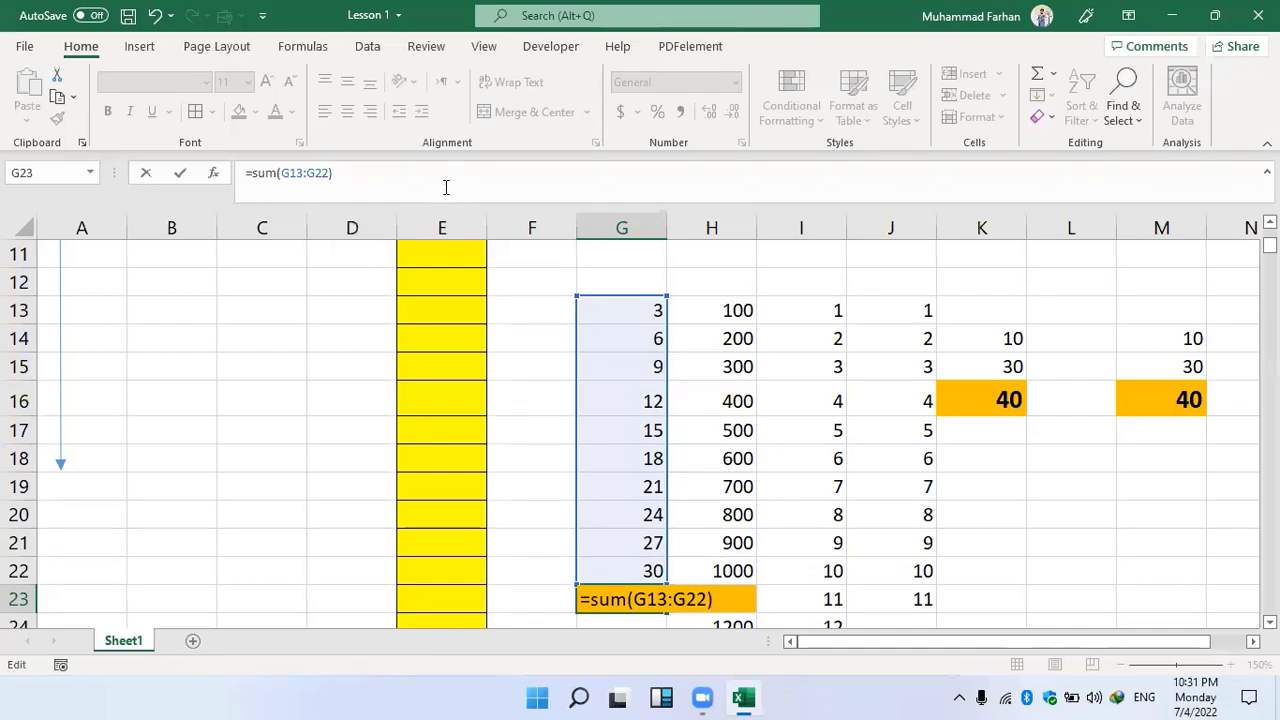
key(Return)
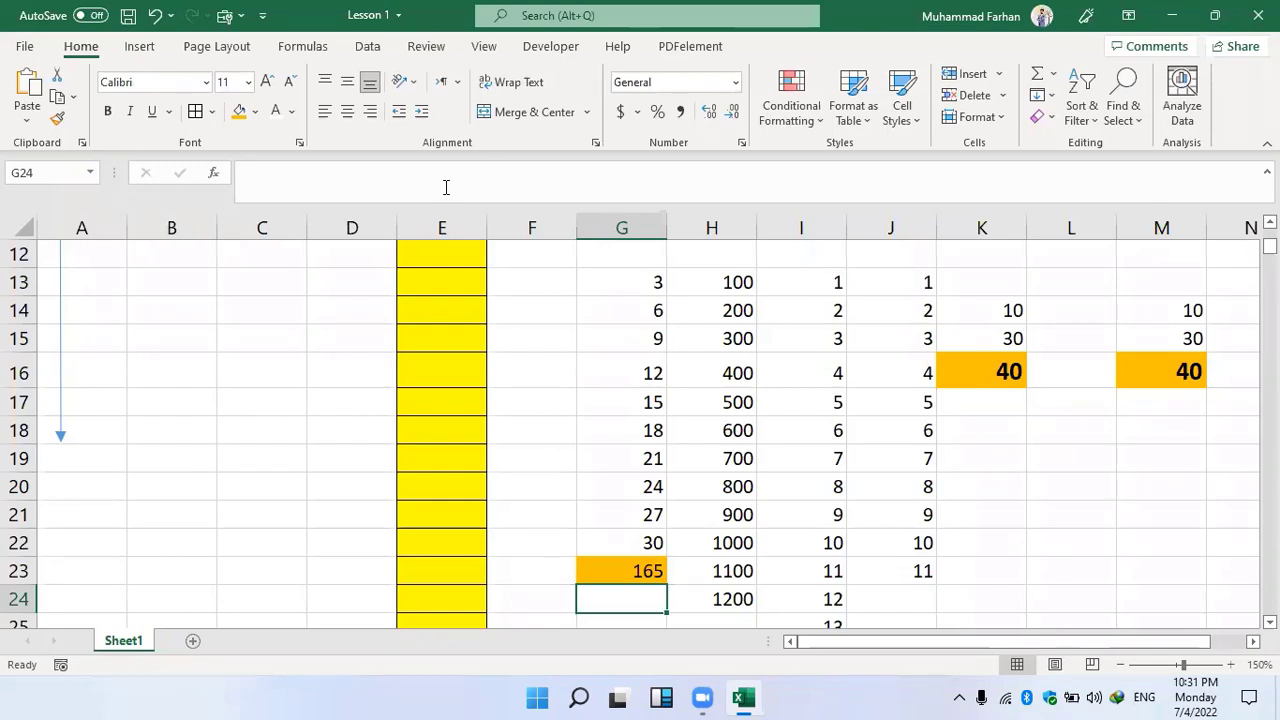
Review the SUM formula in G23 and the range it covers.
click(640, 573)
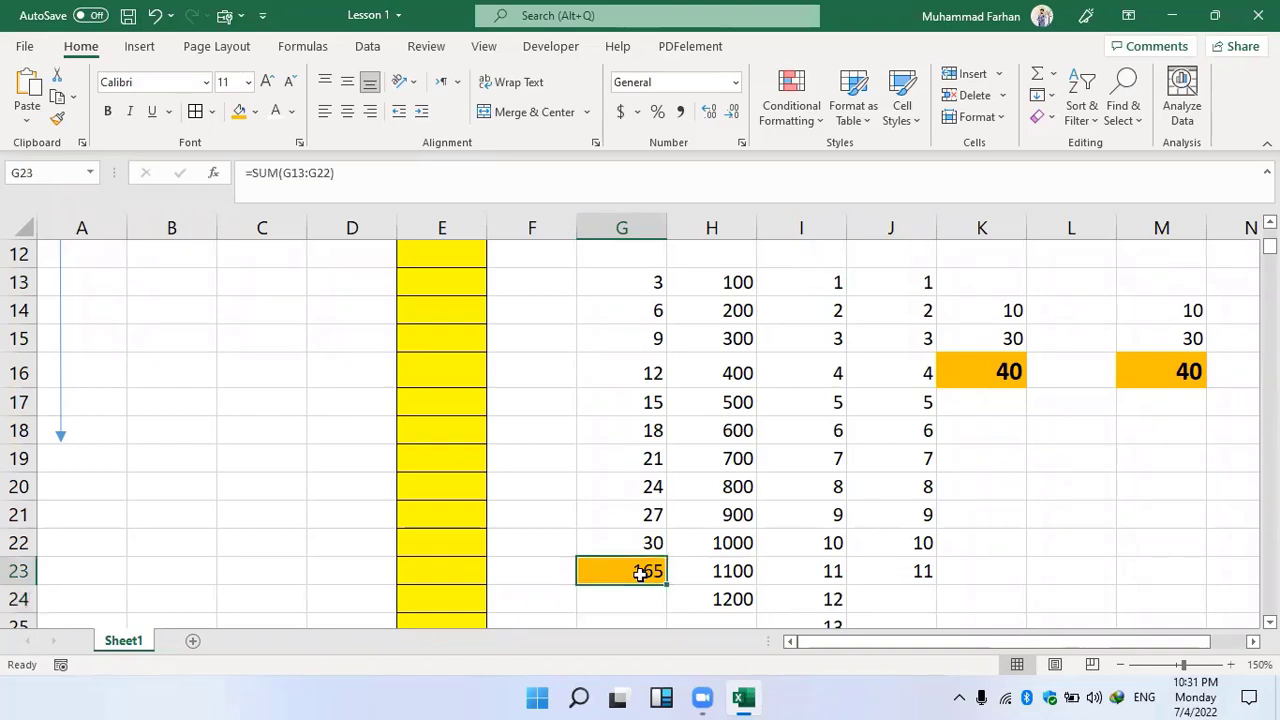
click(363, 172)
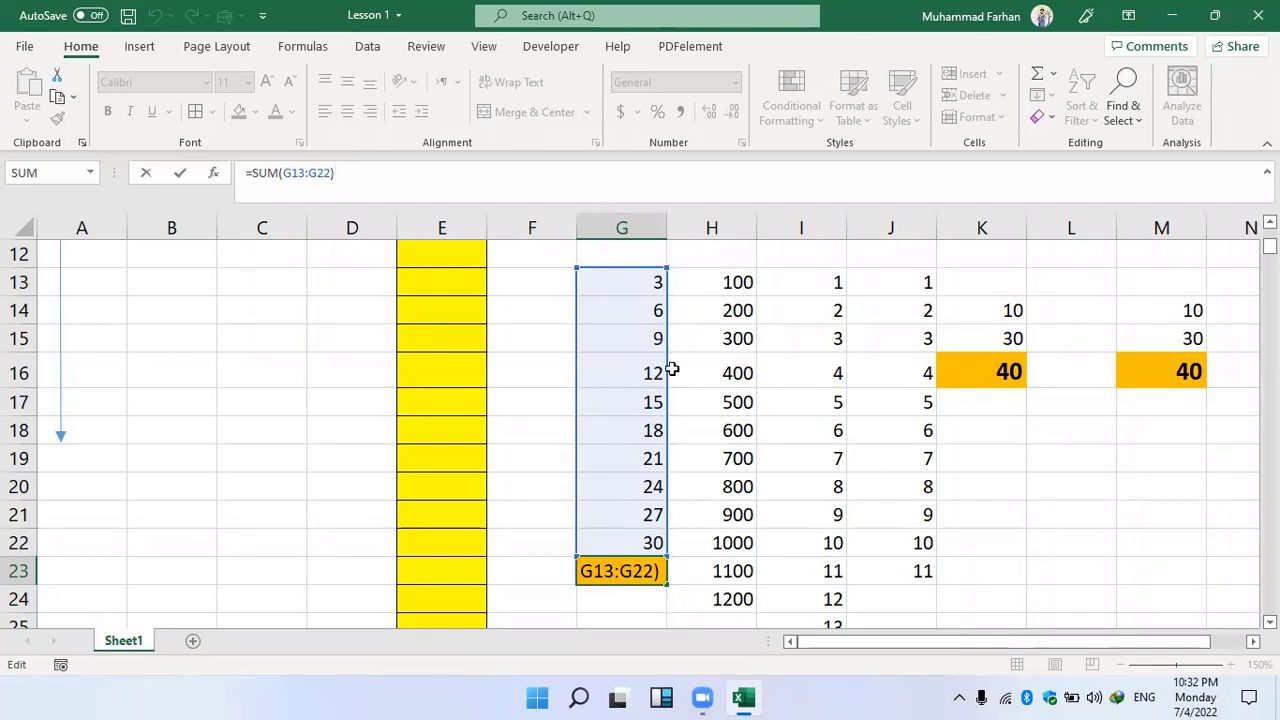
click(1132, 562)
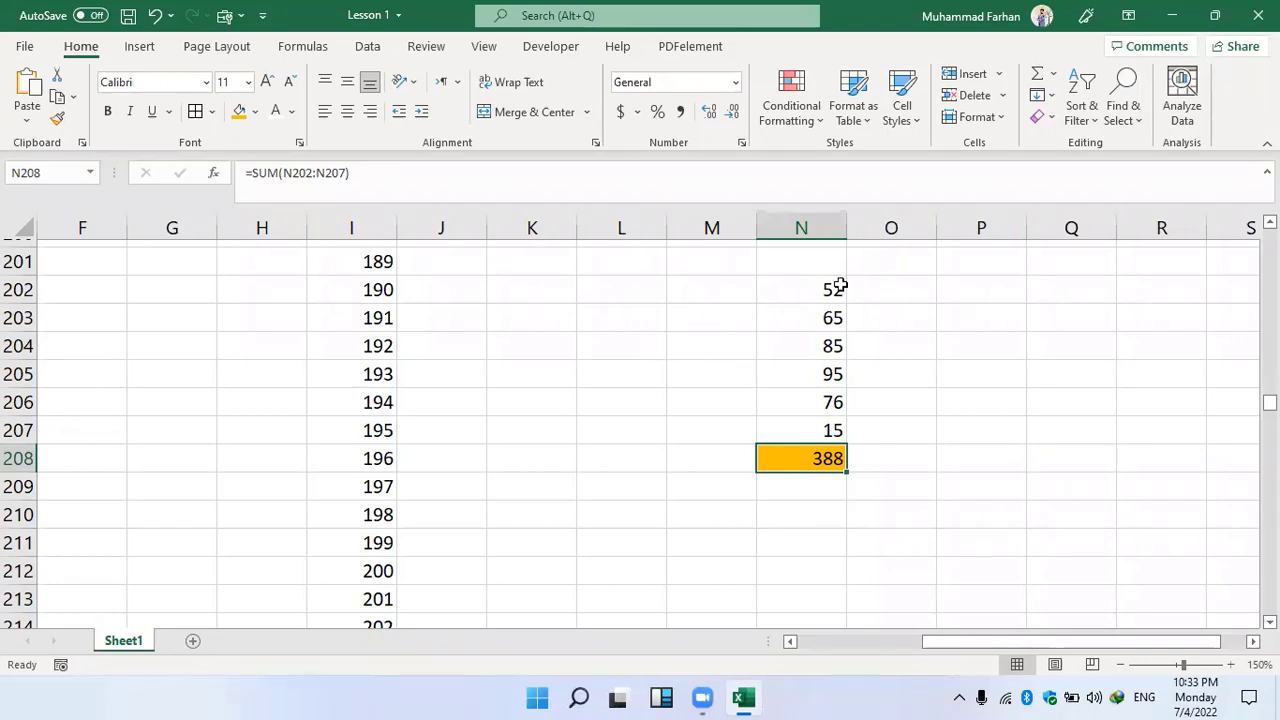
Copy the numbers in N202:N207 to two more columns, starting at Q202 and U202.
scroll(689, 423, right, 4)
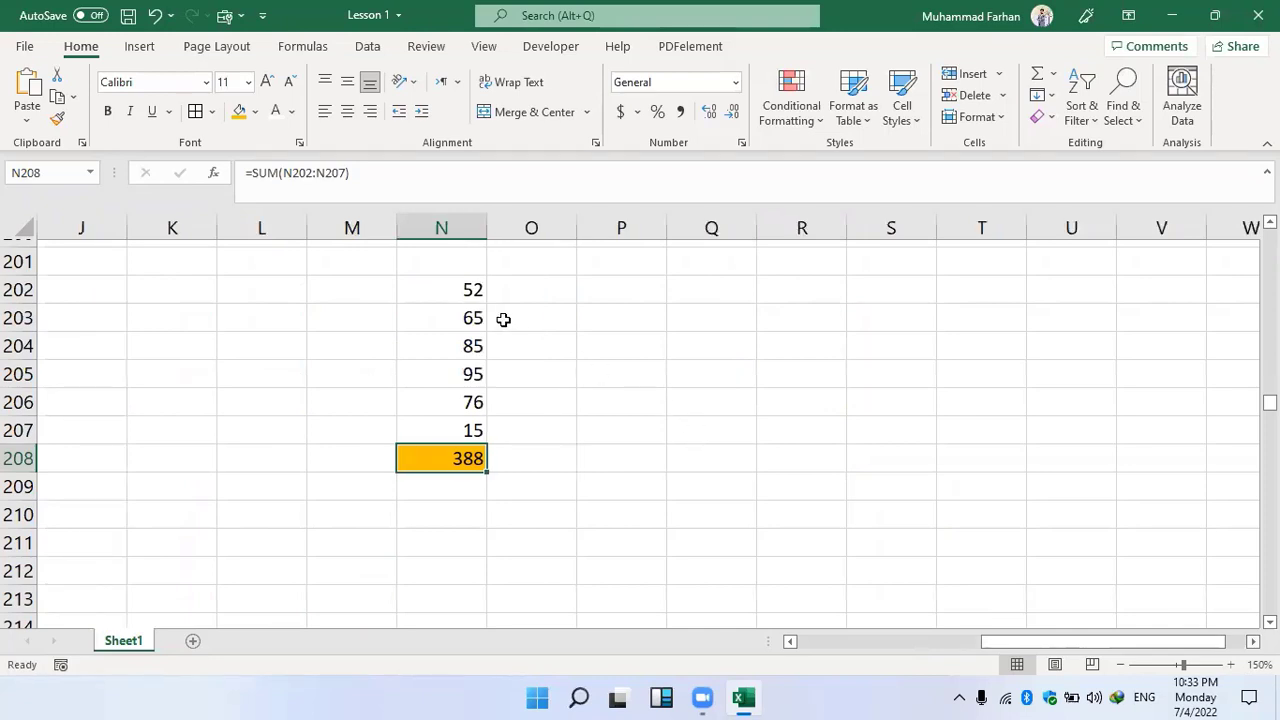
drag(429, 297, 449, 430)
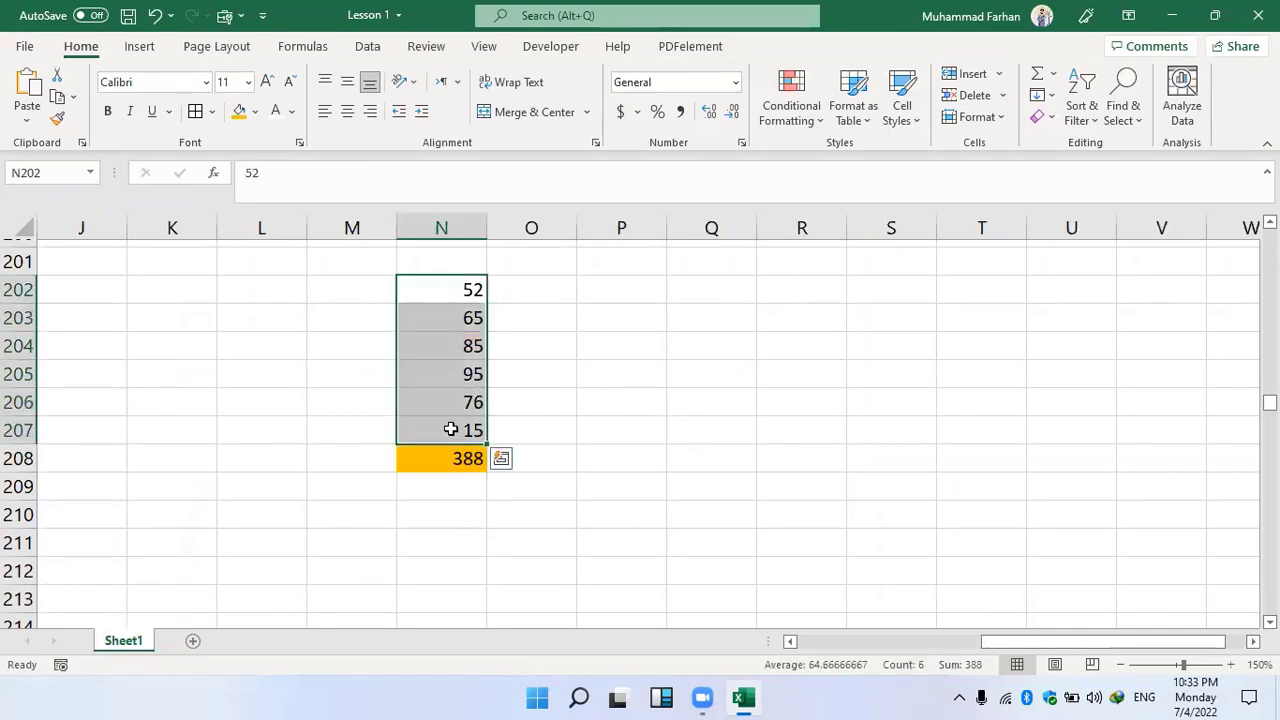
key(ctrl+c)
click(730, 293)
key(ctrl+v)
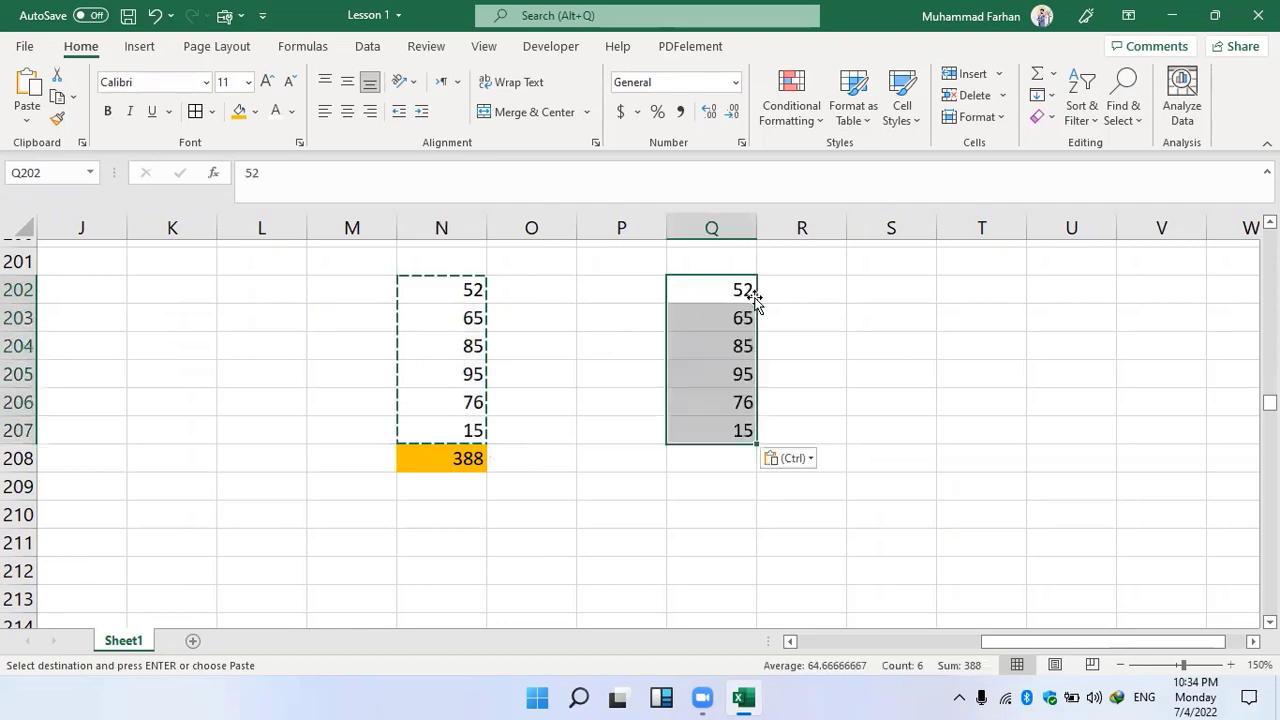
click(1060, 287)
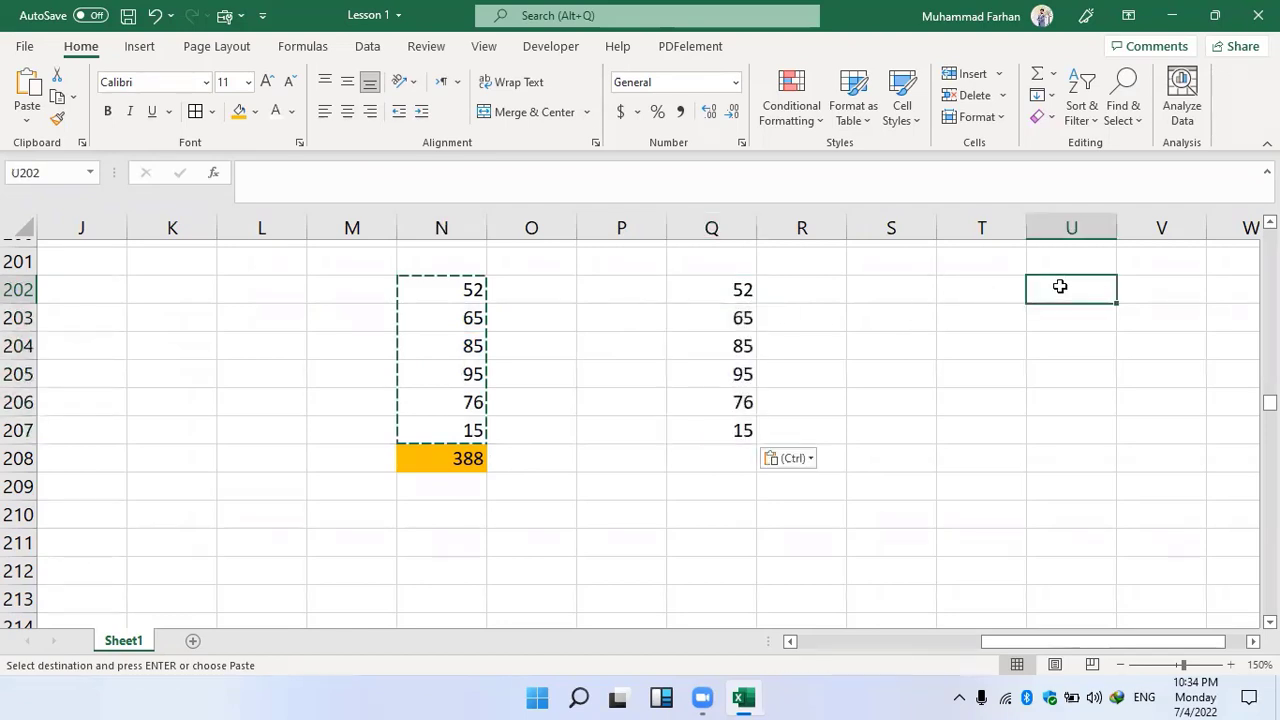
key(ctrl+v)
click(810, 536)
Delete the total in N208 and set the cell to No Fill.
click(440, 470)
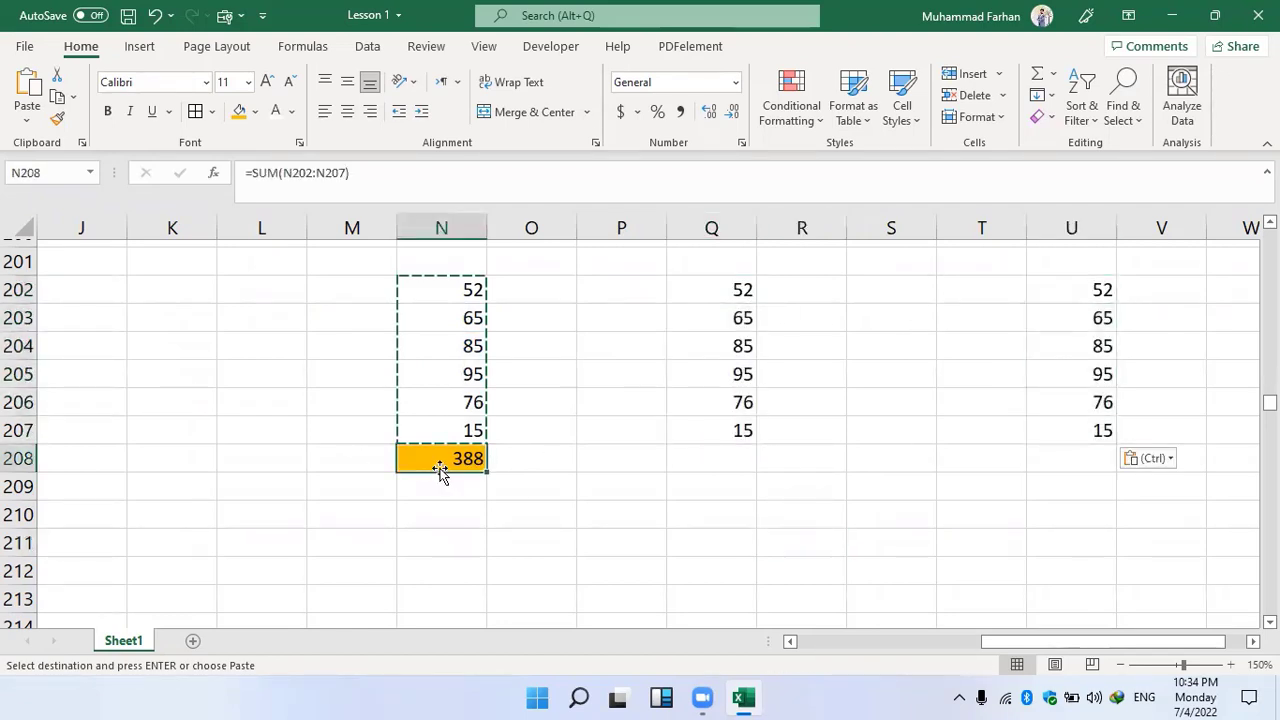
key(BackSpace)
click(689, 479)
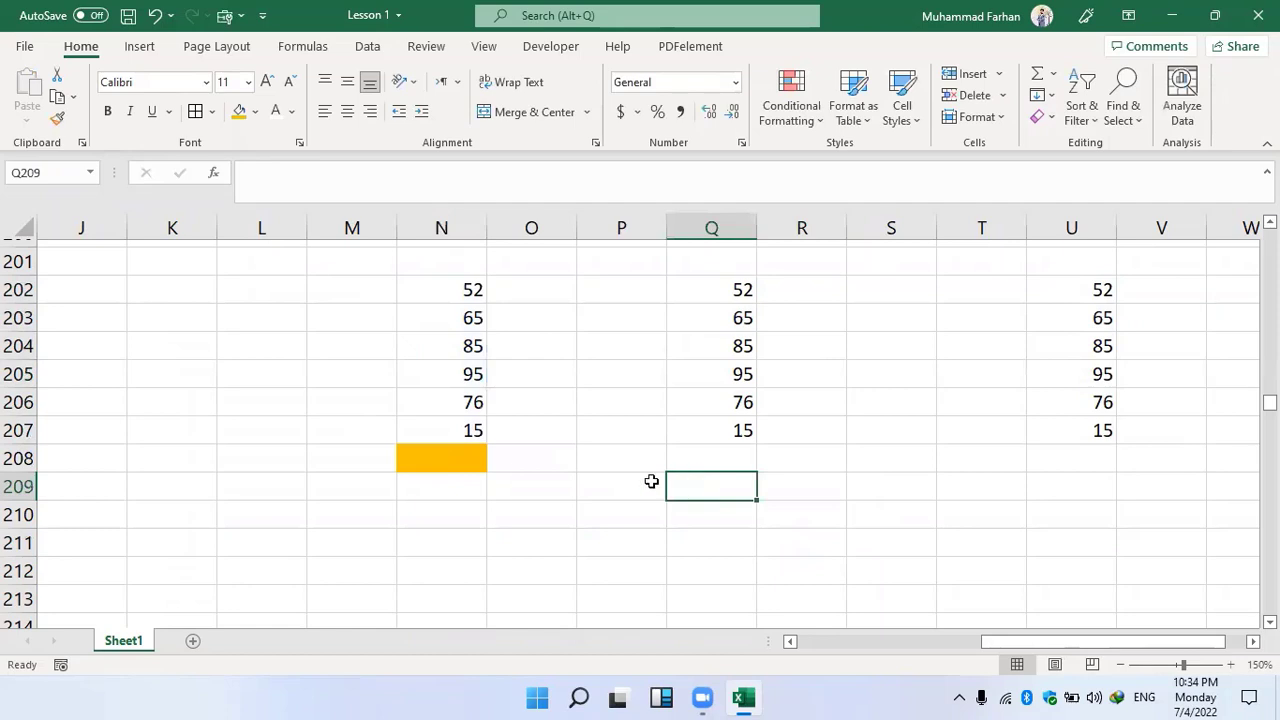
click(460, 460)
click(255, 112)
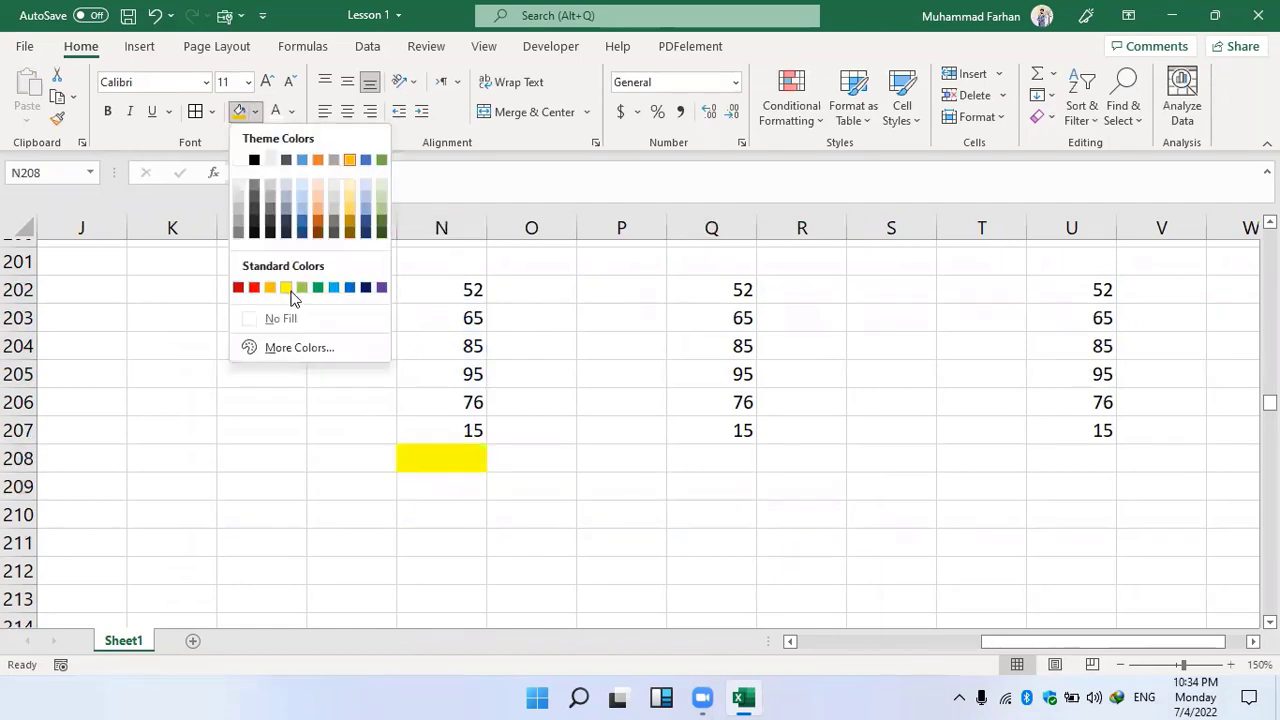
click(280, 318)
Enter a SUM formula in Q209 that totals the ranges N202:N207, Q202:Q207 and U202:U207, and check the formula.
click(750, 478)
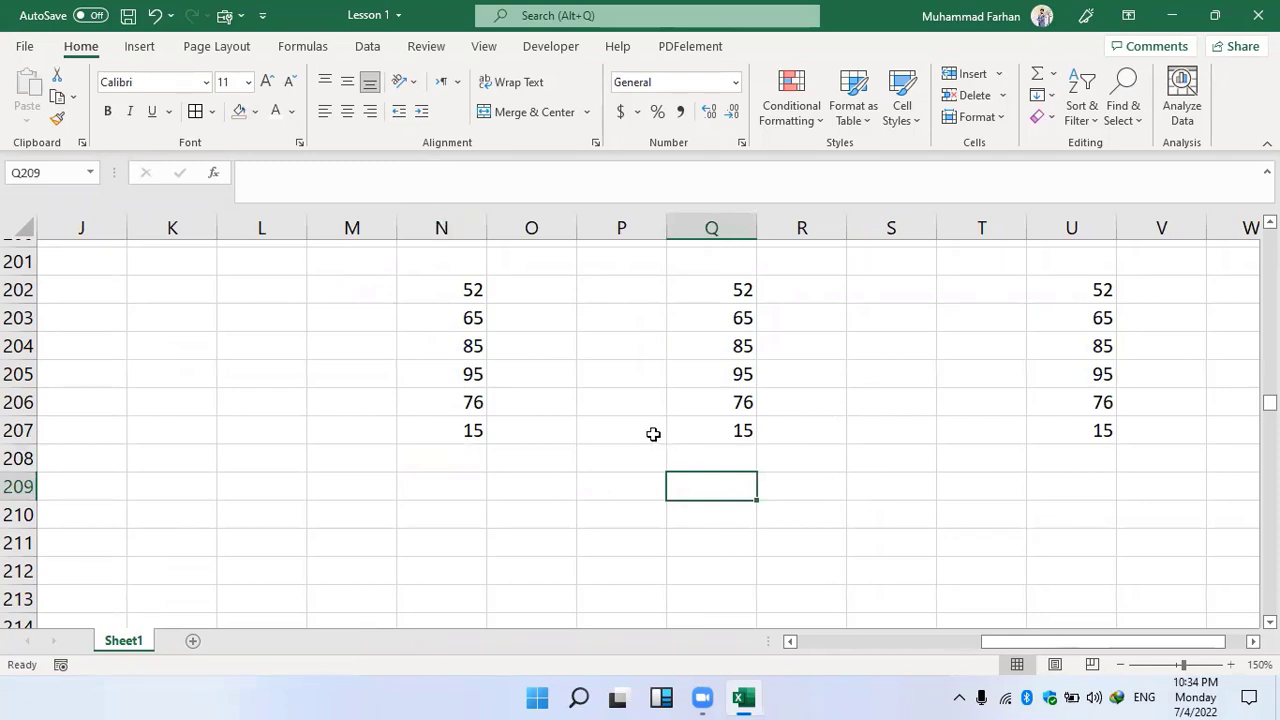
text(=sum)
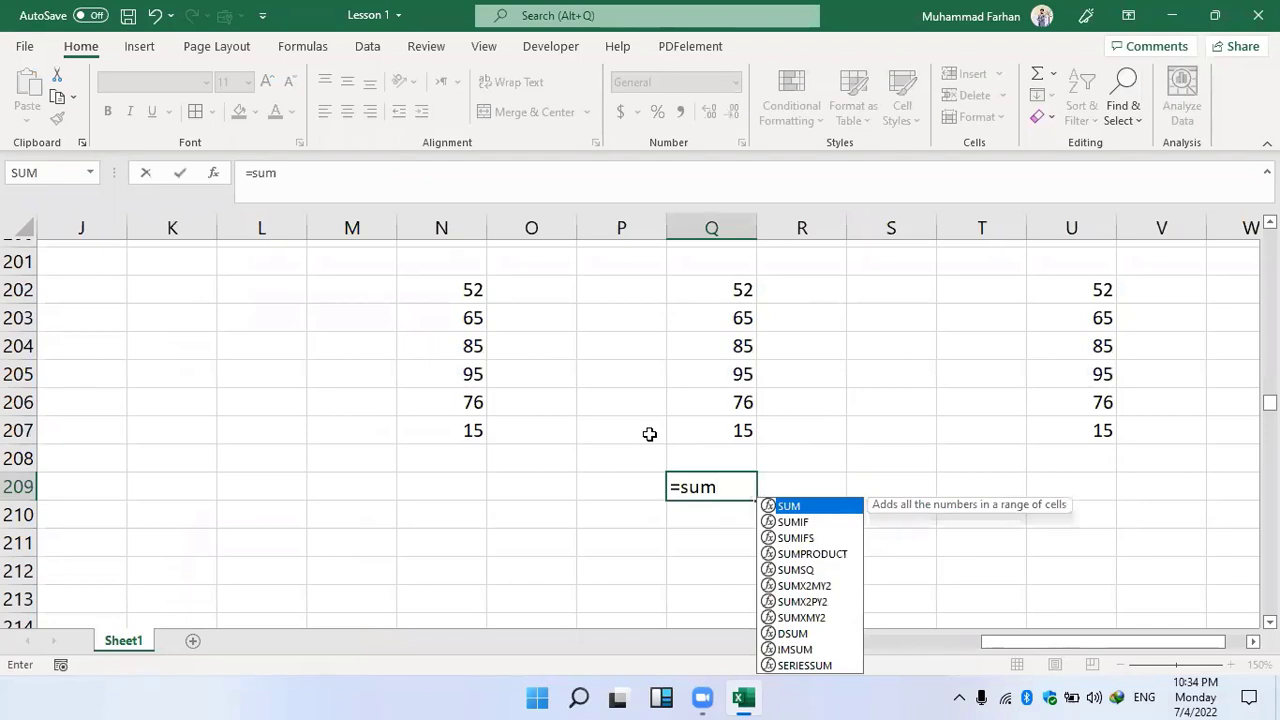
text(()
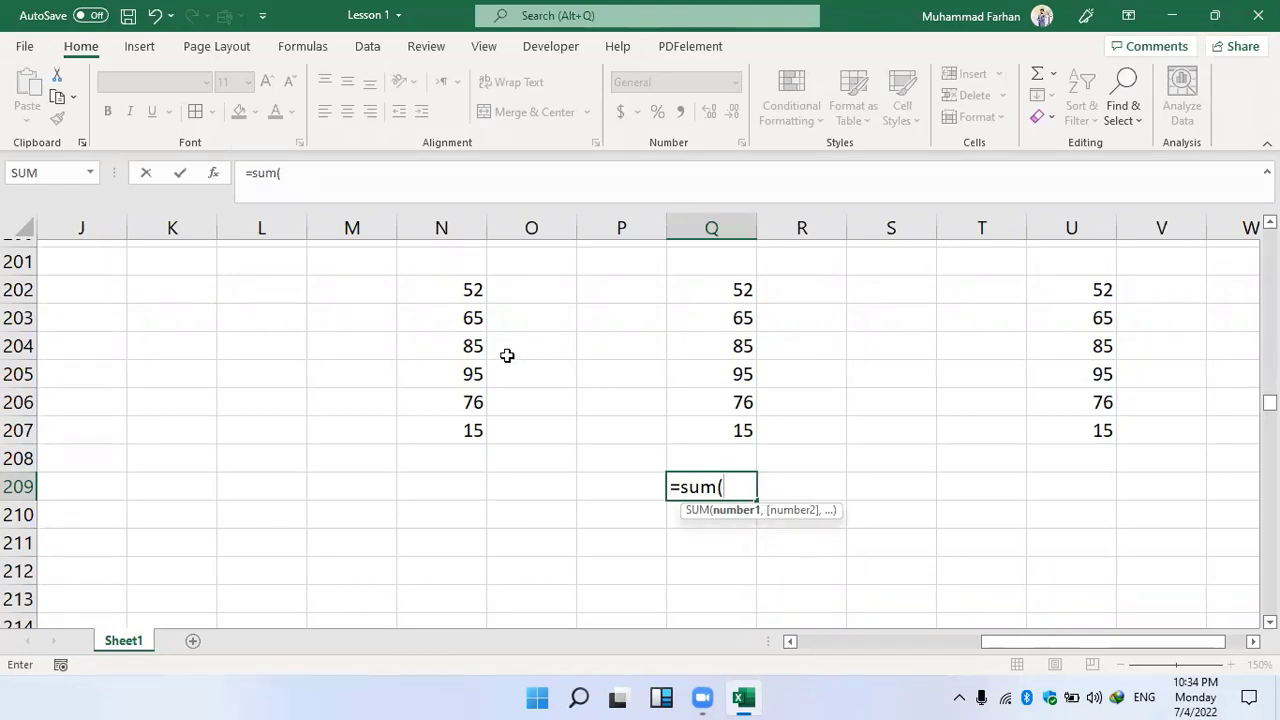
click(447, 289)
drag(447, 289, 454, 428)
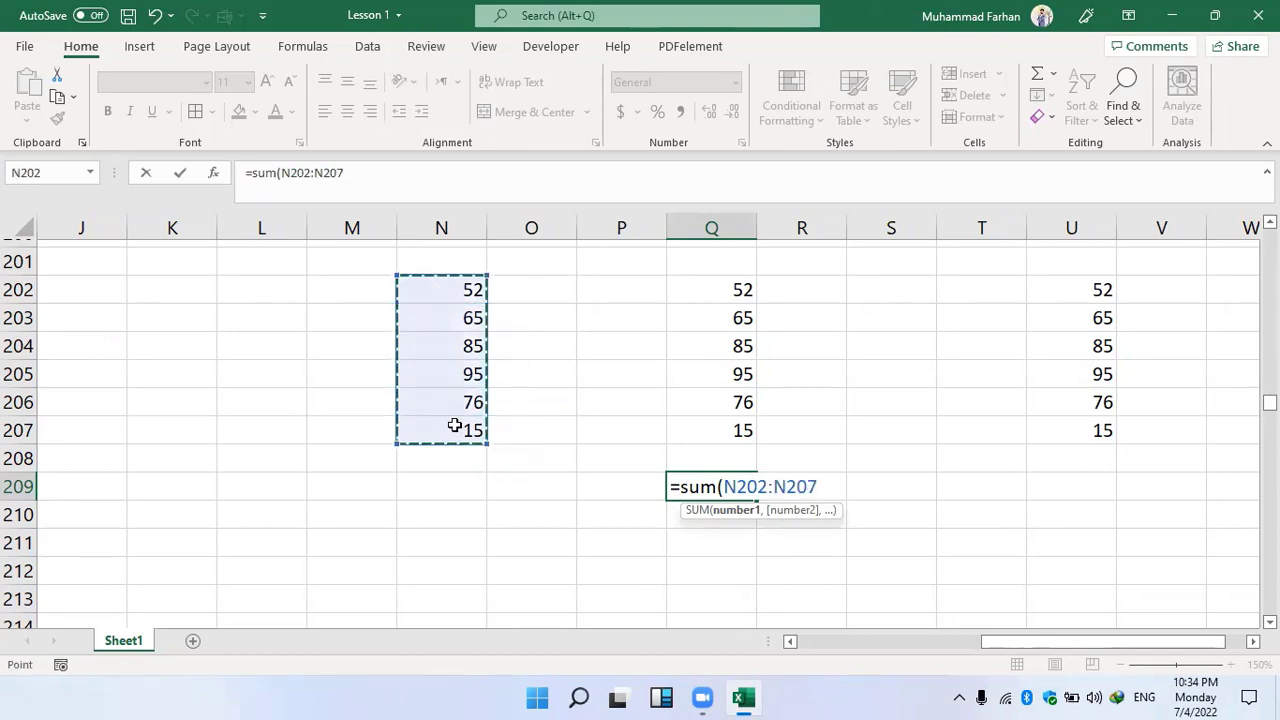
text(,)
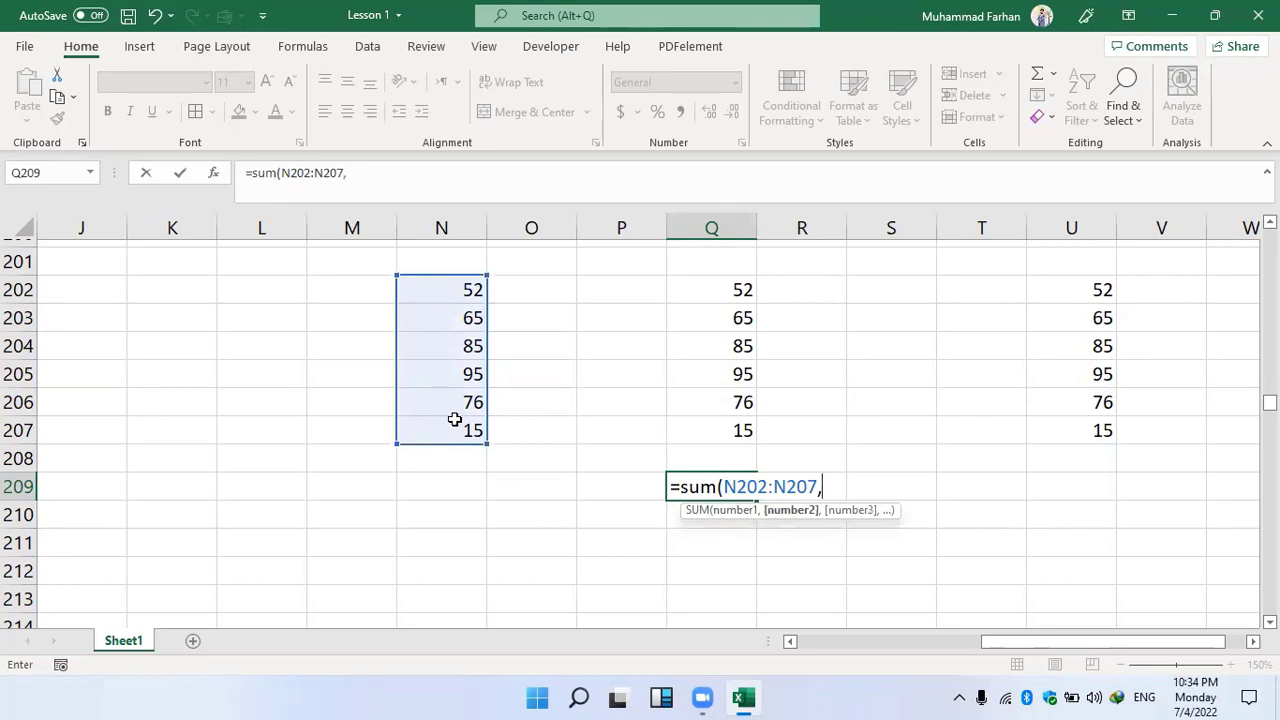
drag(714, 287, 724, 432)
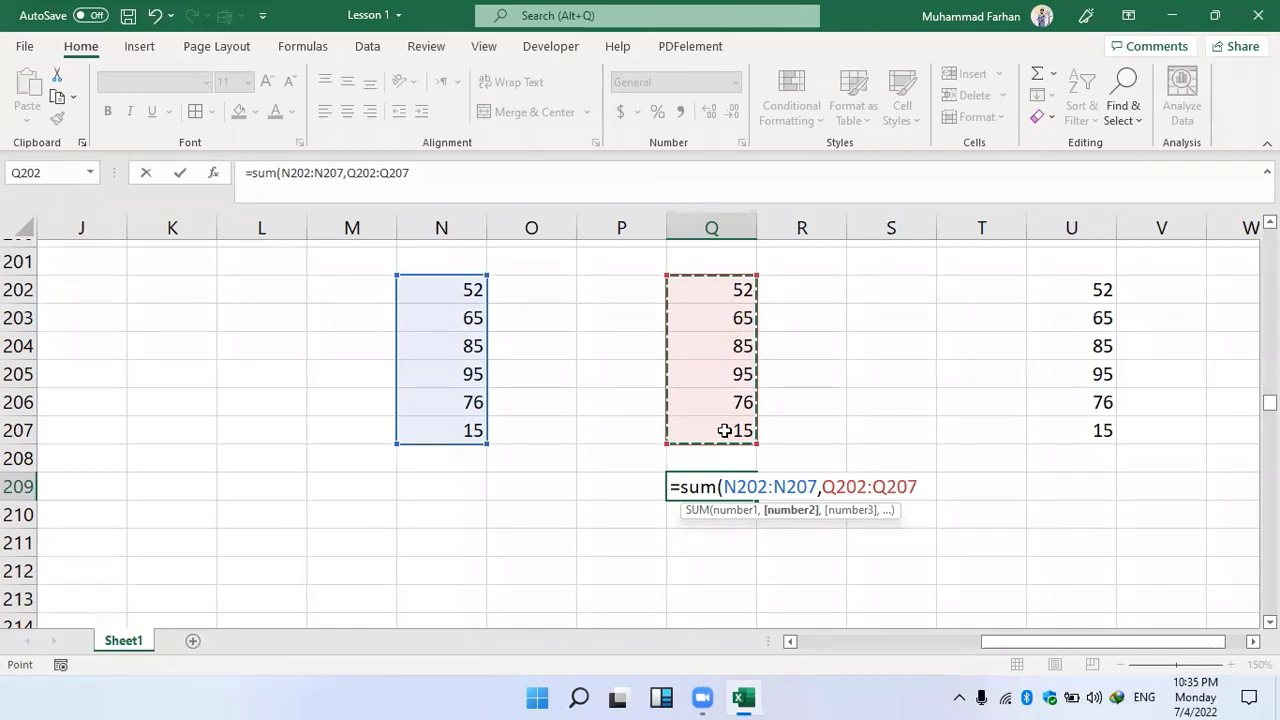
text(,)
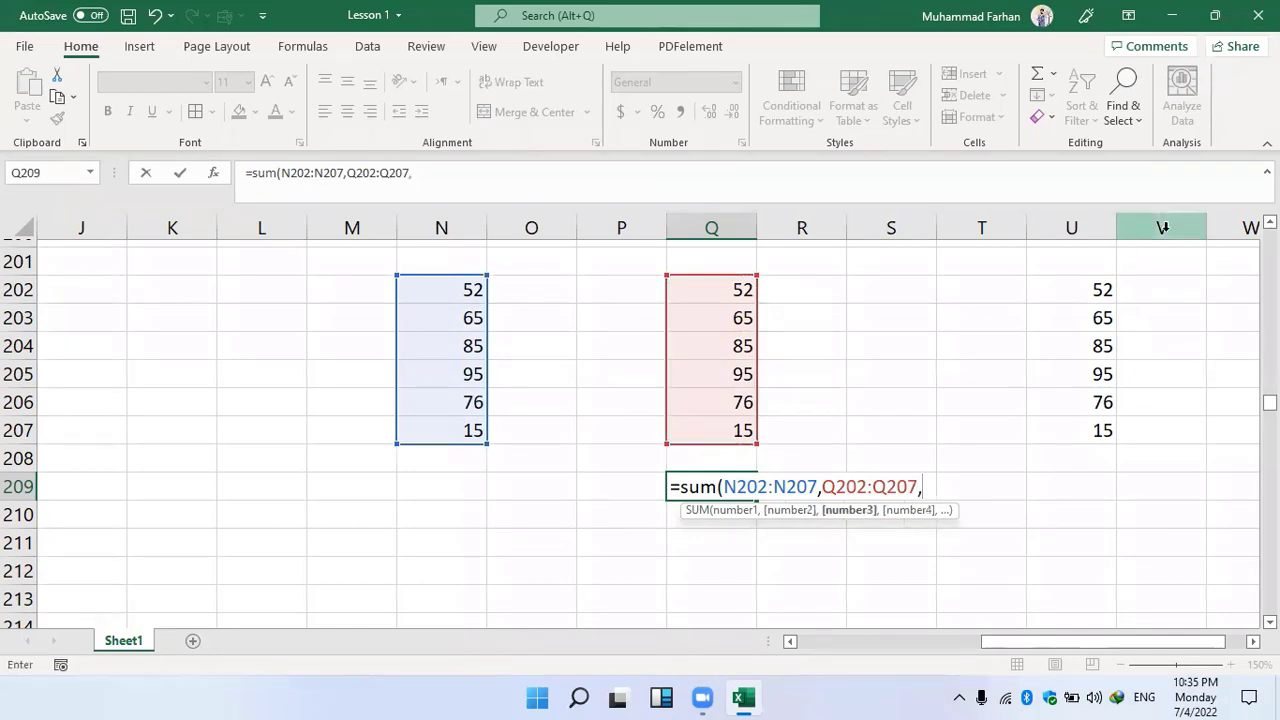
drag(1104, 290, 1103, 420)
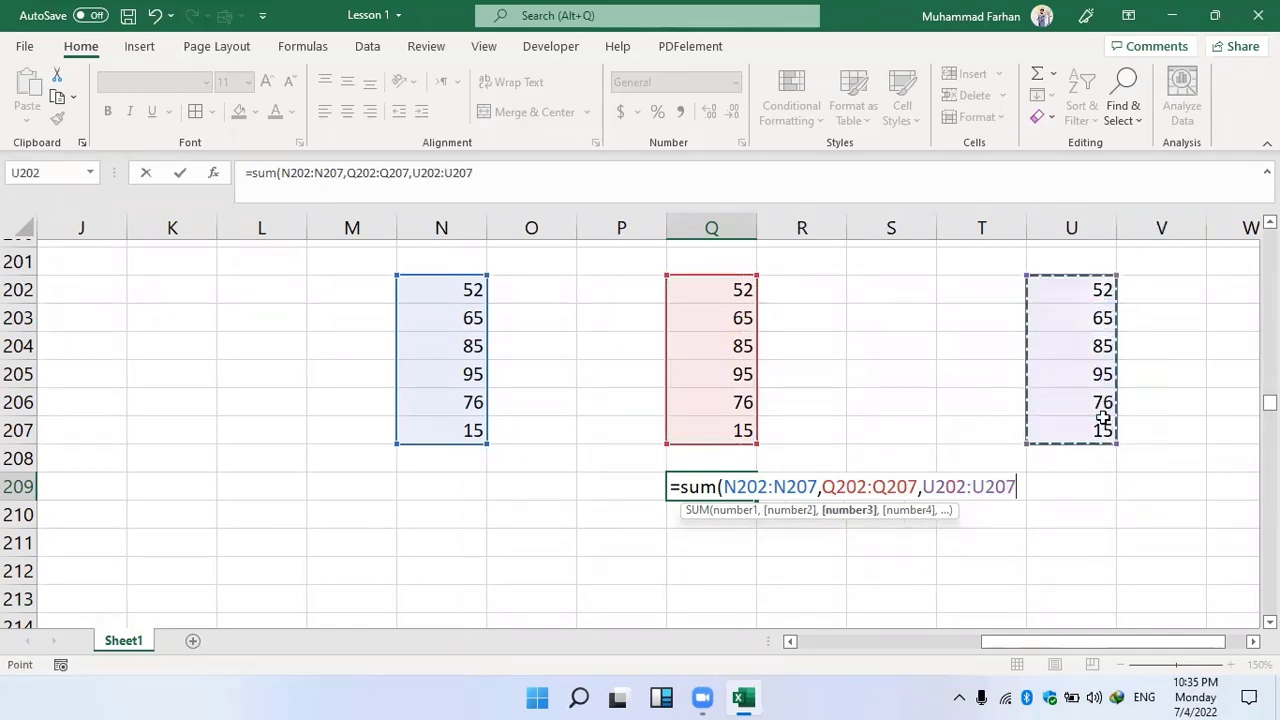
key(Return)
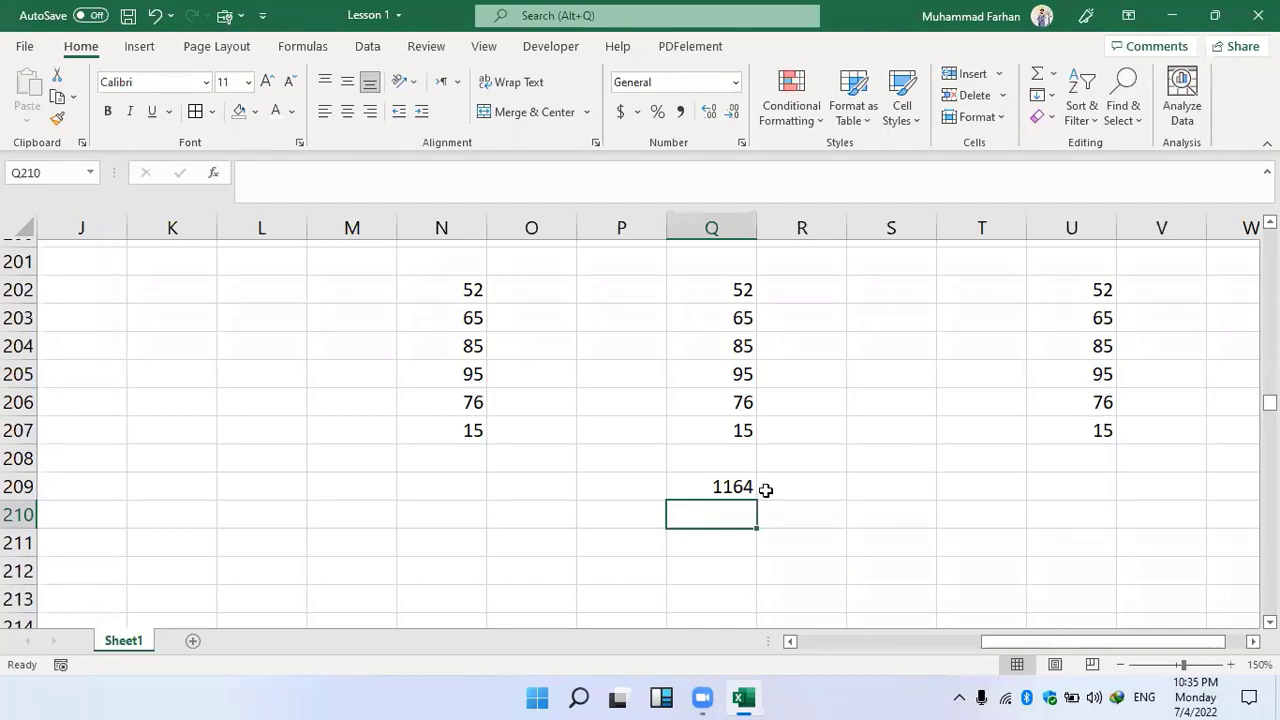
click(728, 486)
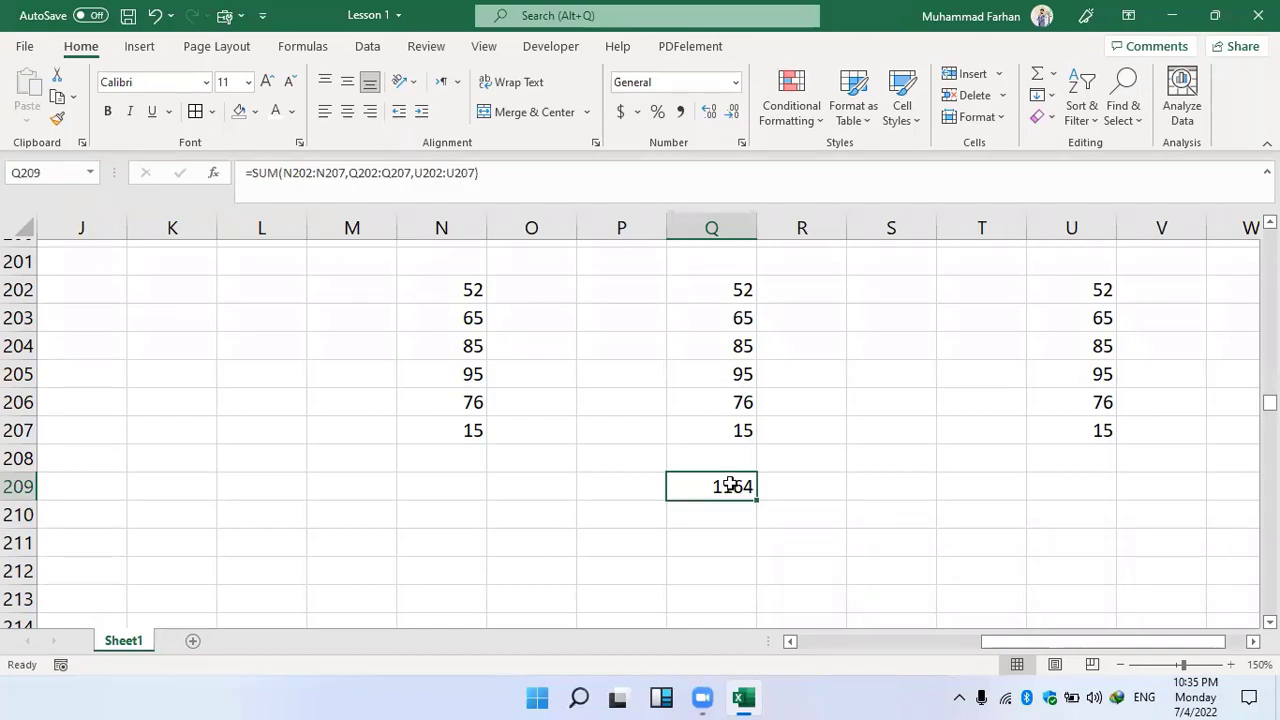
scroll(730, 482, up, 10)
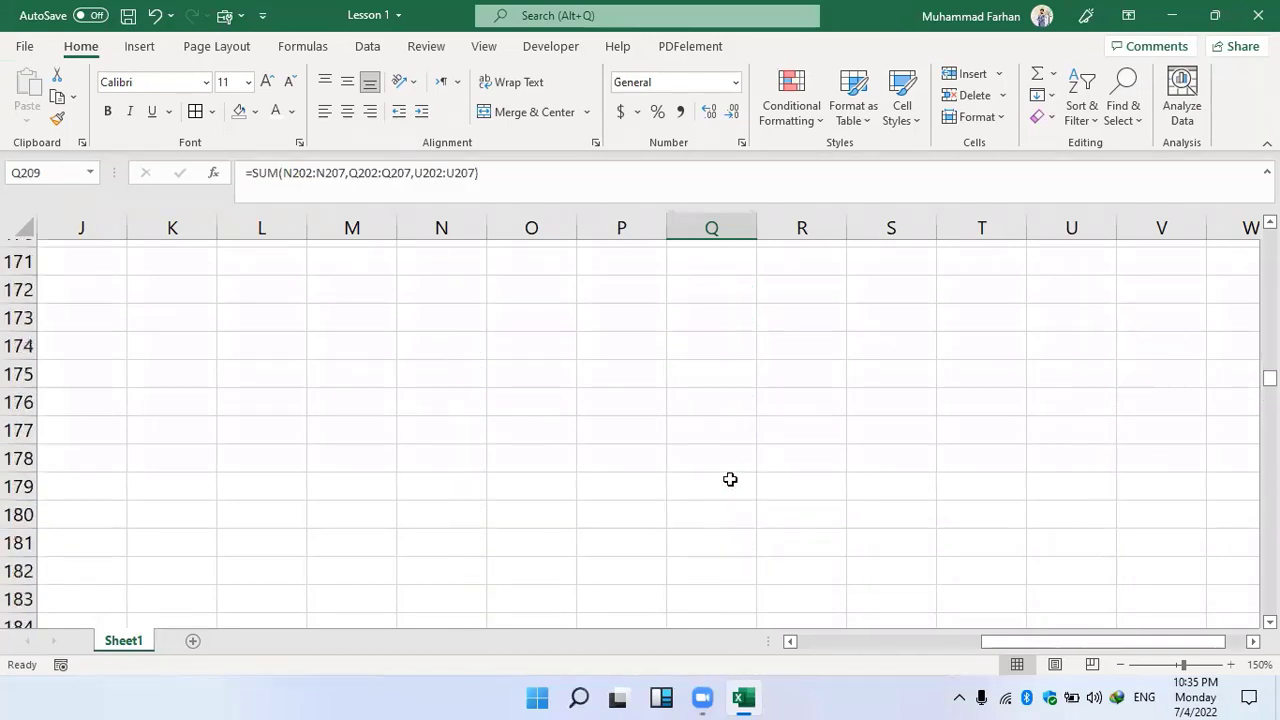
Examine the ranges referenced by the SUM formula in cell Q209.
scroll(730, 480, down, 7)
scroll(730, 480, down, 6)
scroll(730, 480, up, 5)
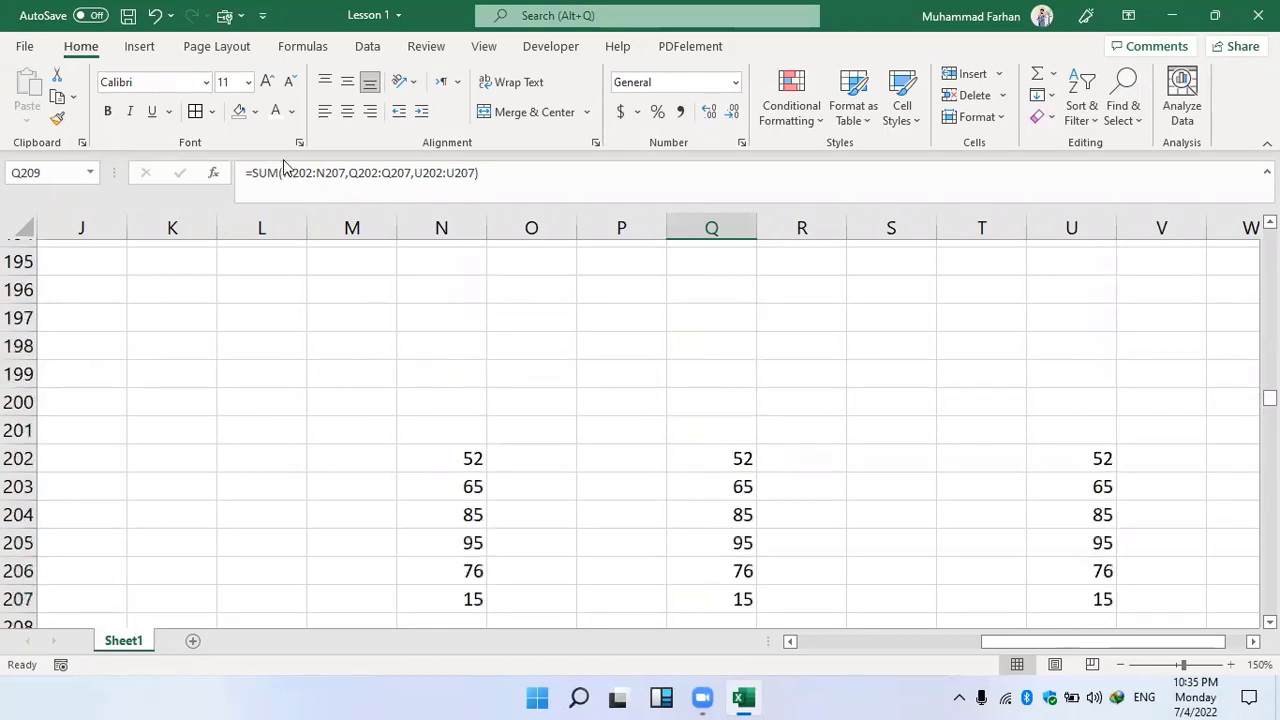
click(346, 176)
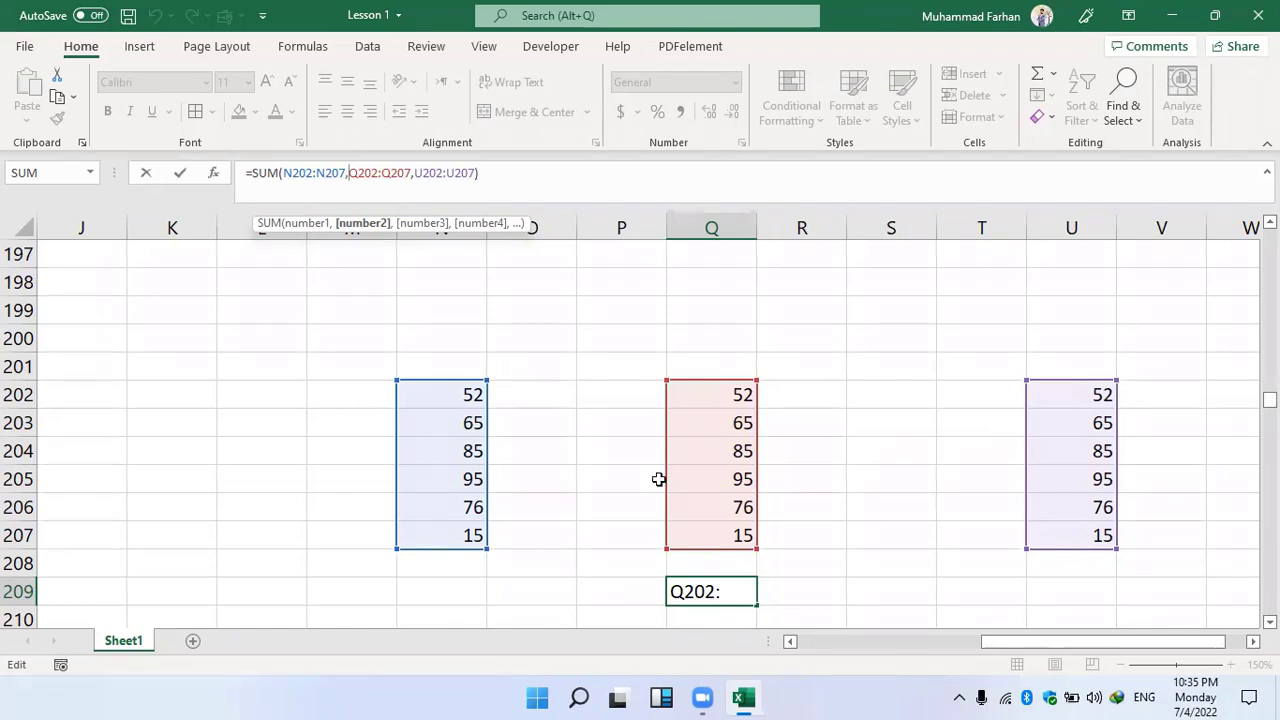
key(Return)
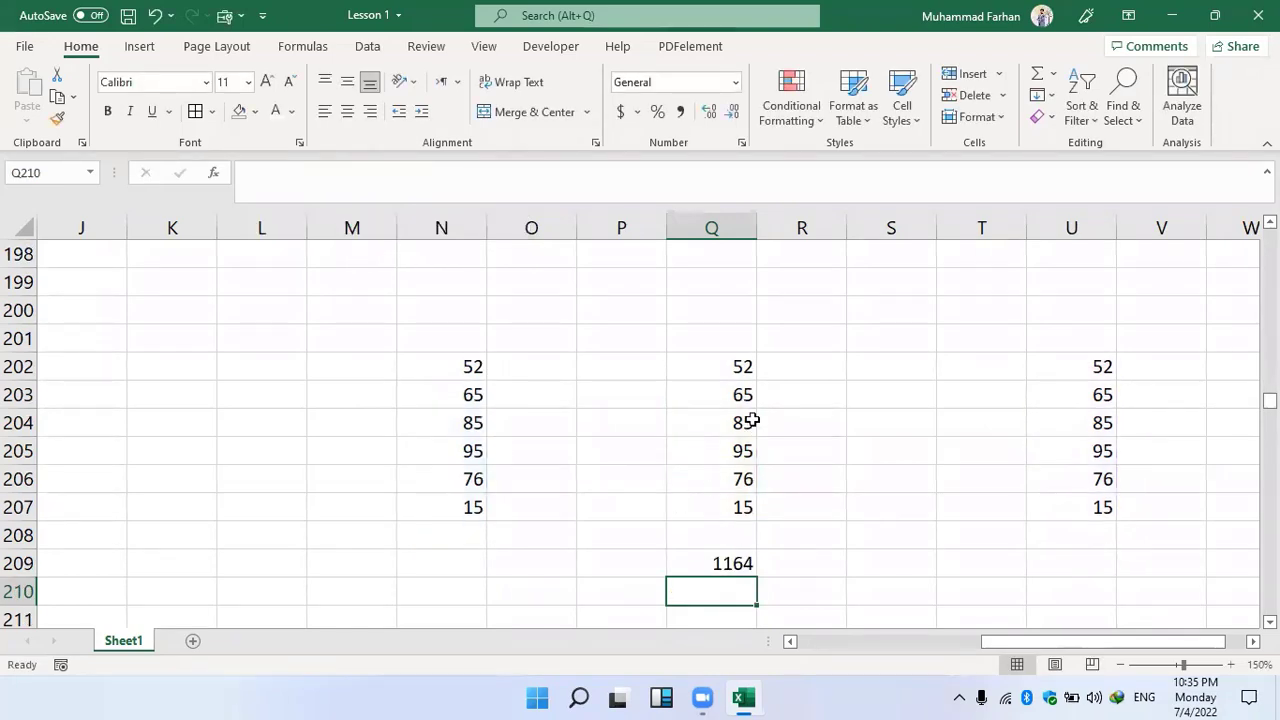
Set Q203 to 70, Q204 to 90 and Q205 to 100, then select the total in Q209.
scroll(743, 407, down, 1)
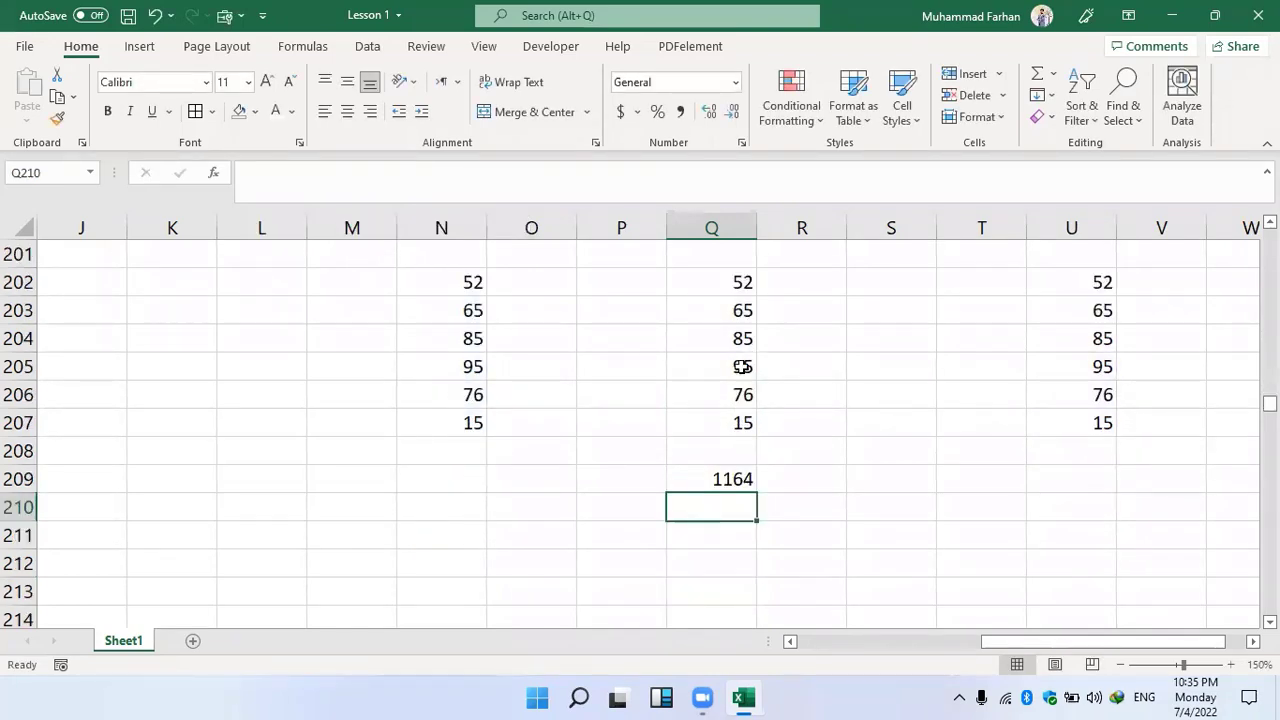
click(736, 316)
text(7)
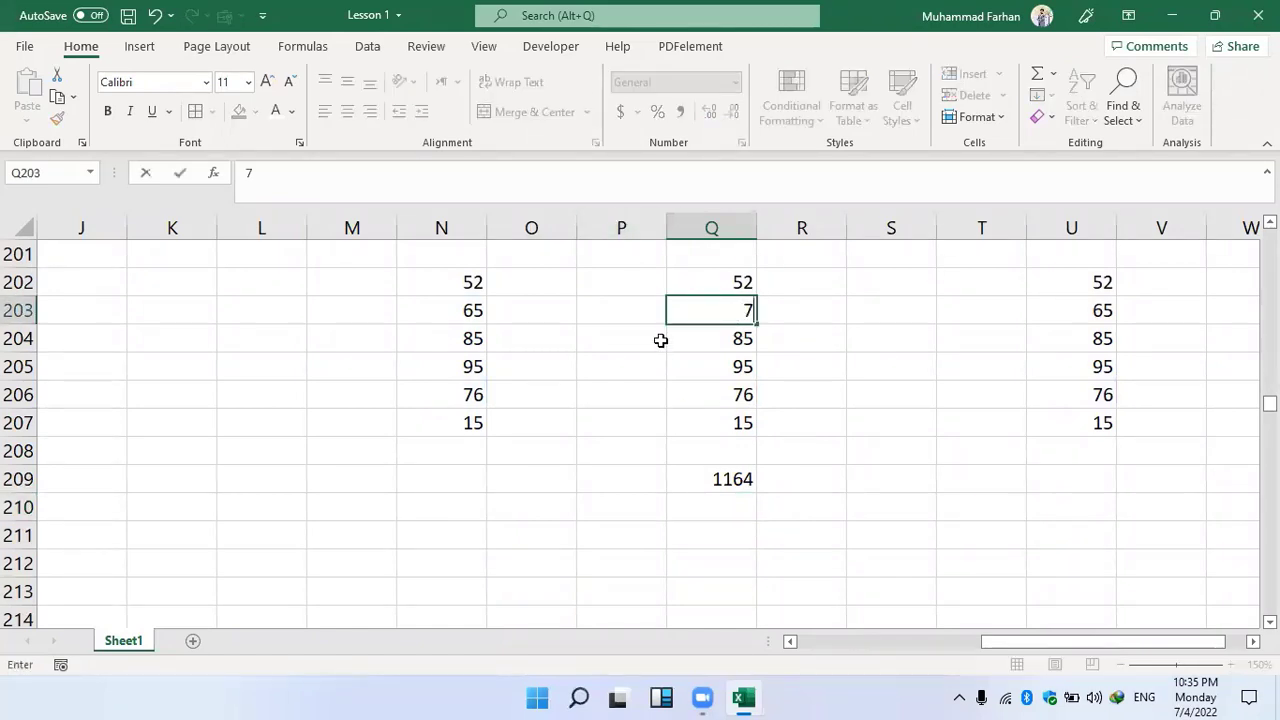
text(0)
key(Return)
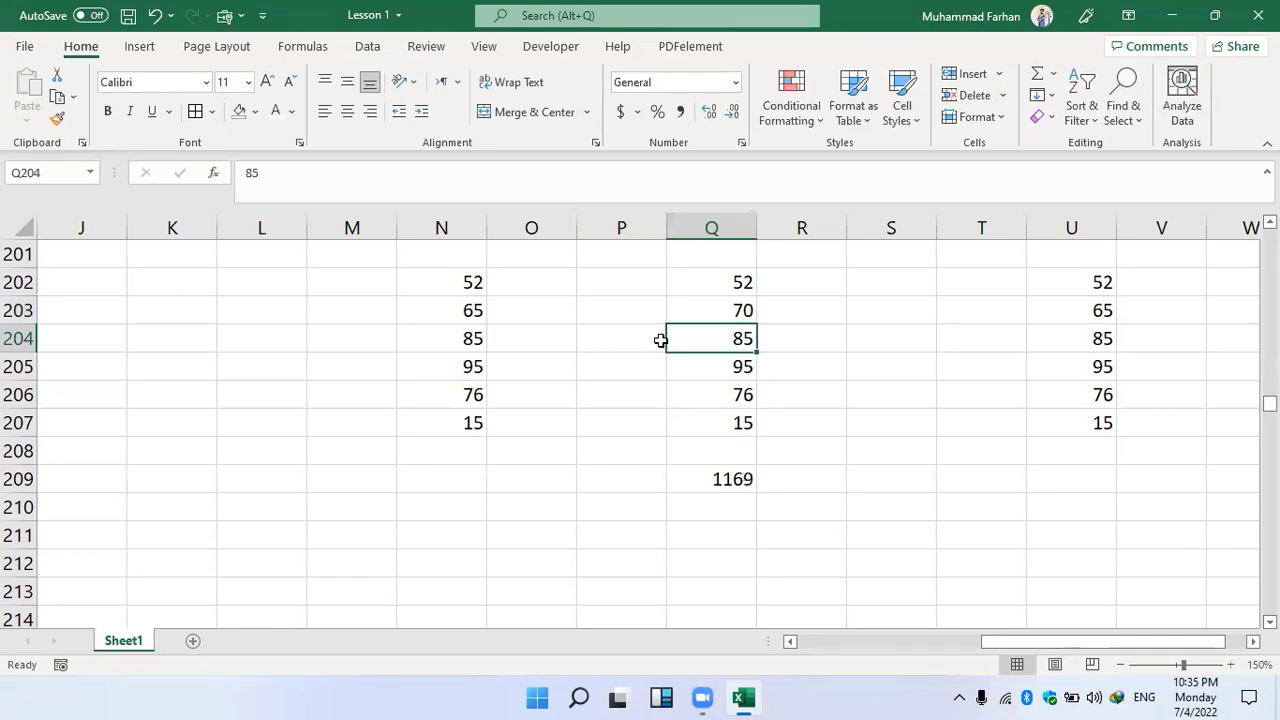
text(90)
key(Return)
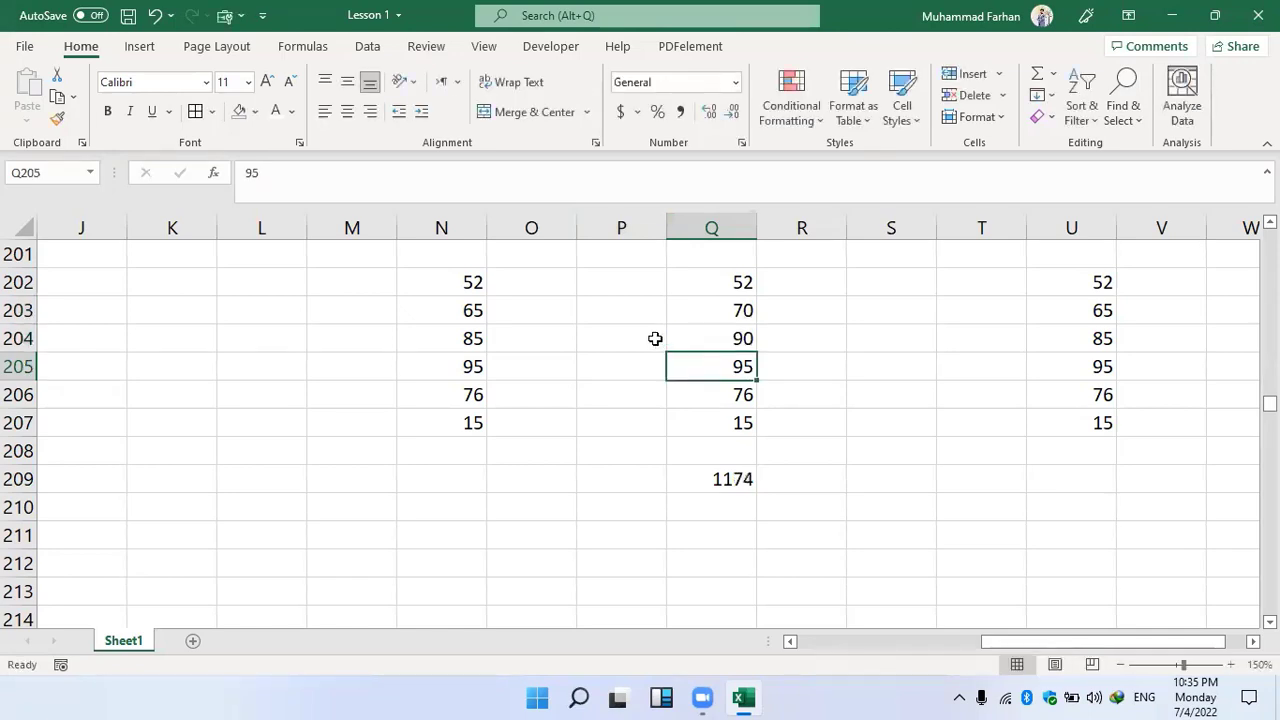
text(100)
key(Return)
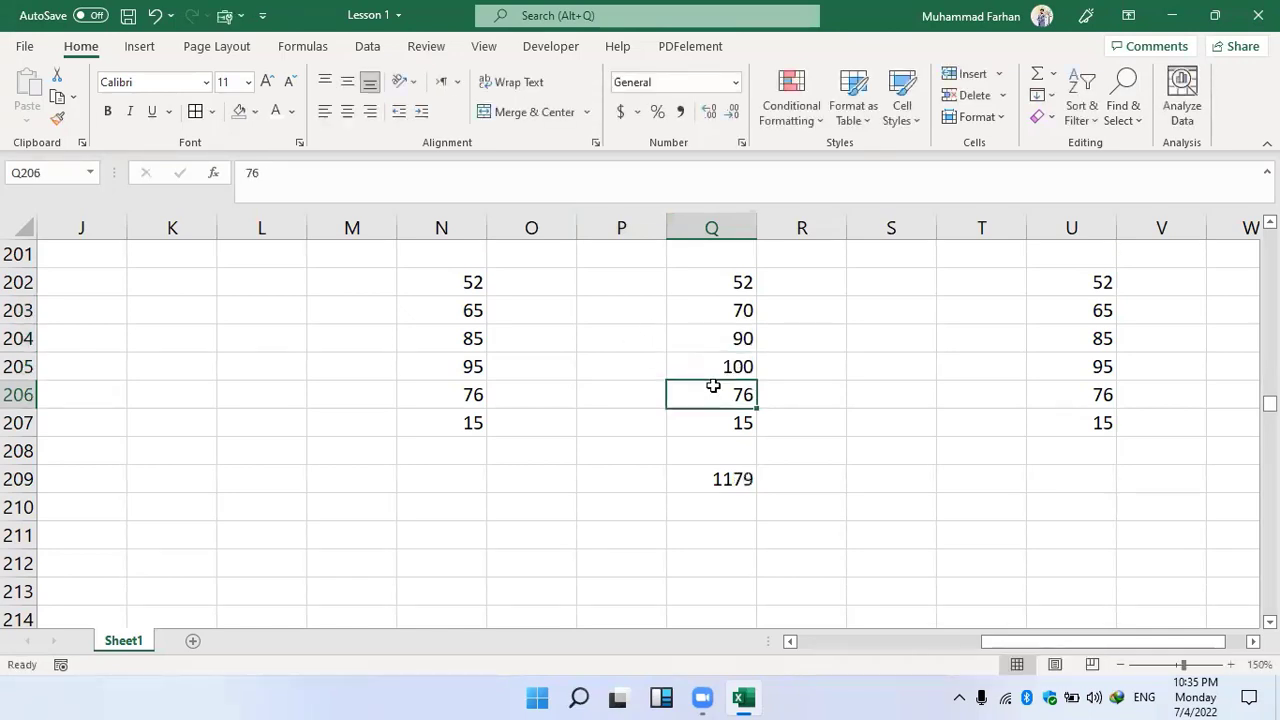
click(732, 474)
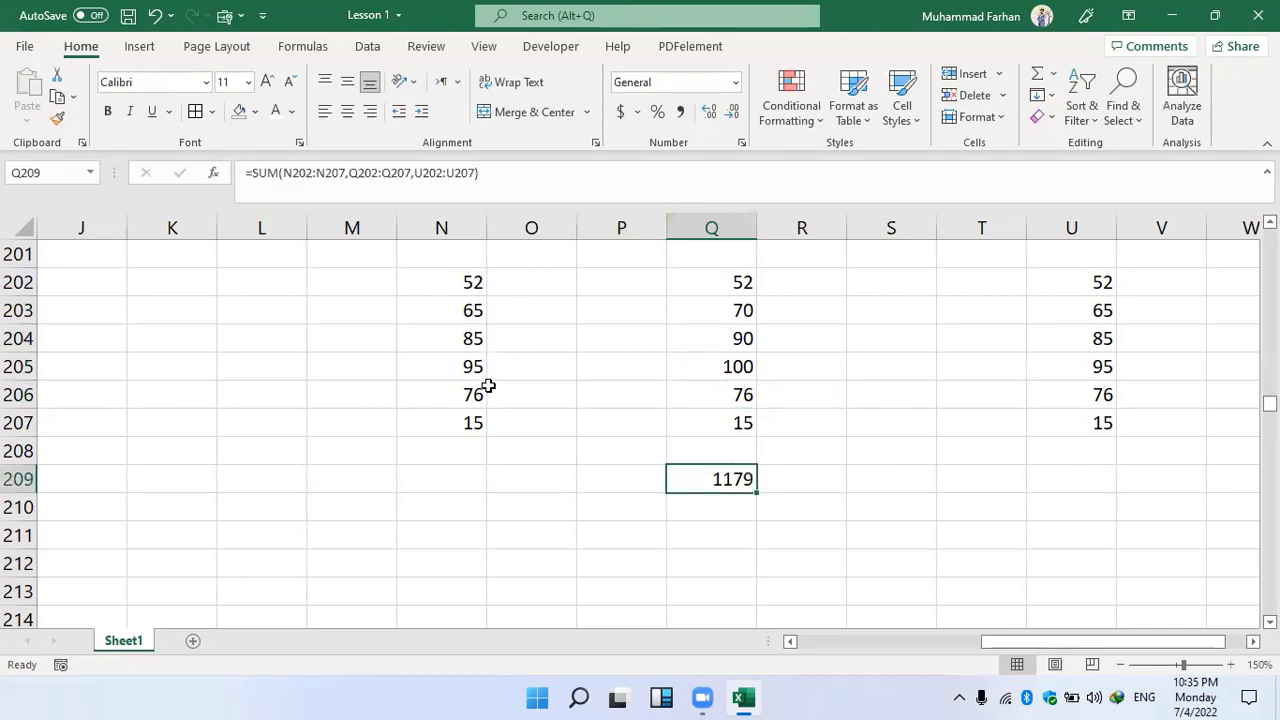
Enter 40 in cell O12 and 10 in cell P12, near the top of the sheet.
scroll(488, 386, up, 1)
scroll(488, 386, down, 1)
scroll(514, 330, up, 1)
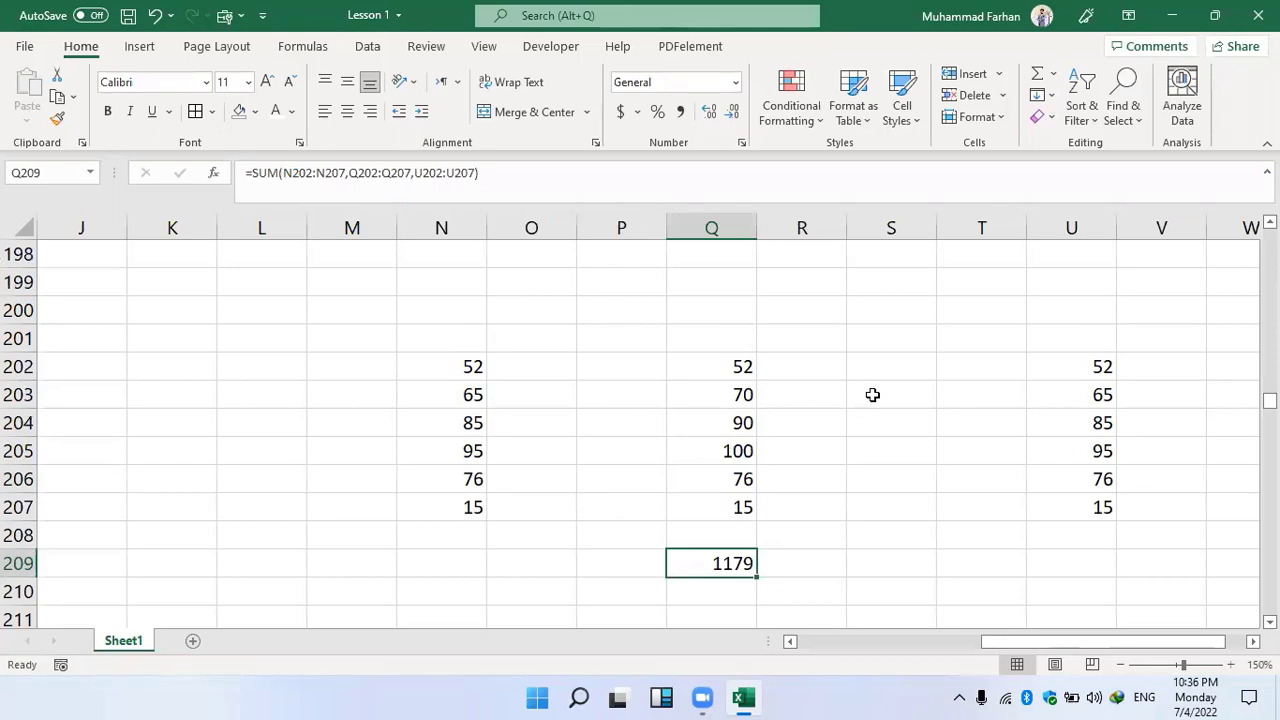
scroll(870, 402, up, 13)
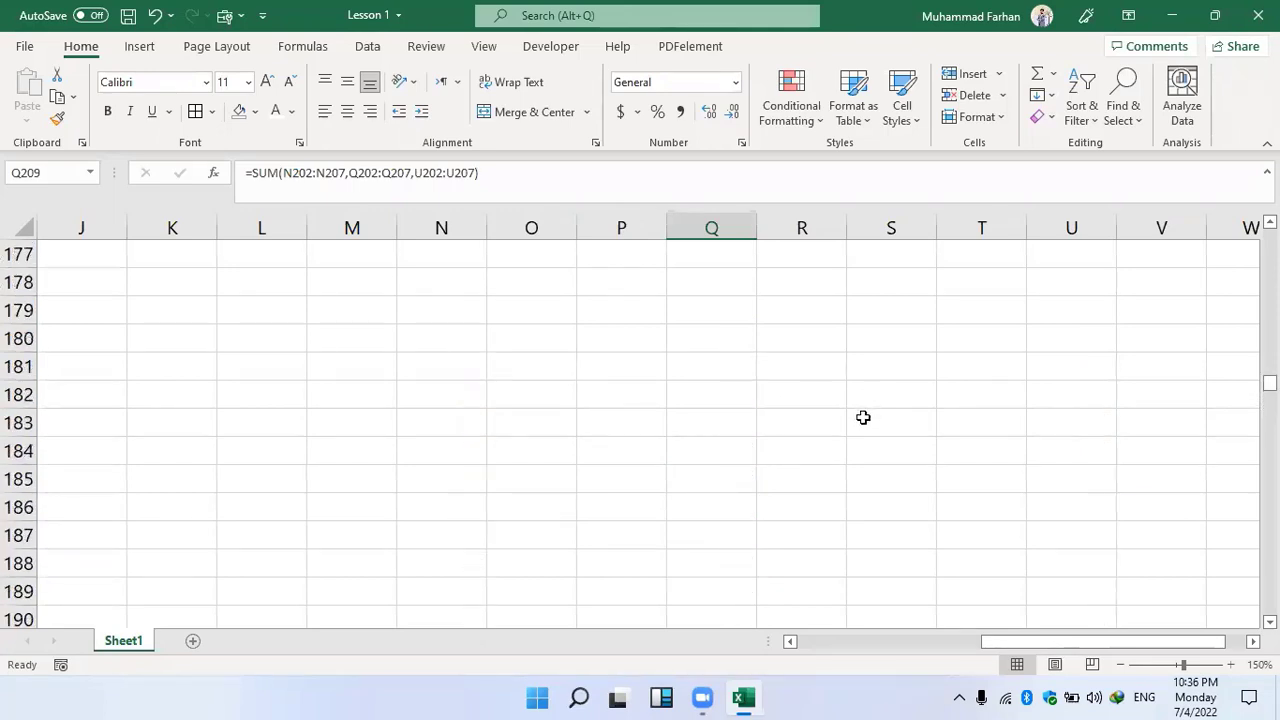
scroll(720, 395, up, 20)
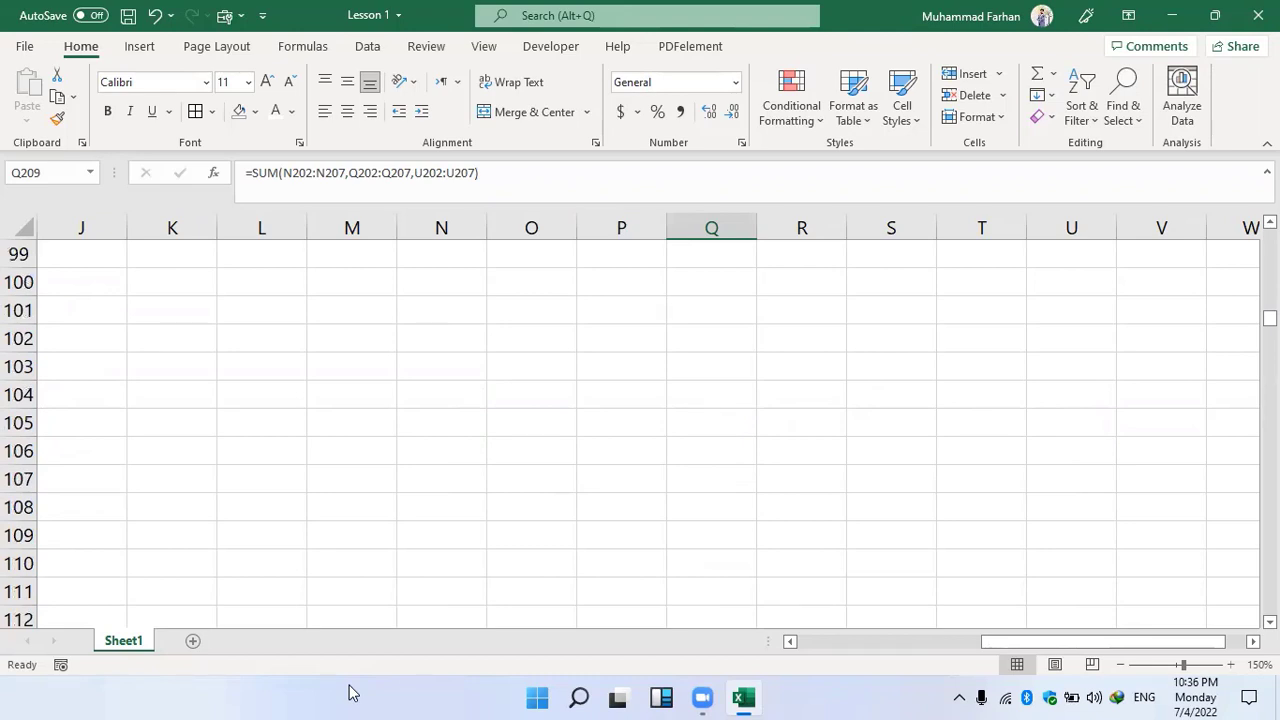
scroll(454, 514, up, 4)
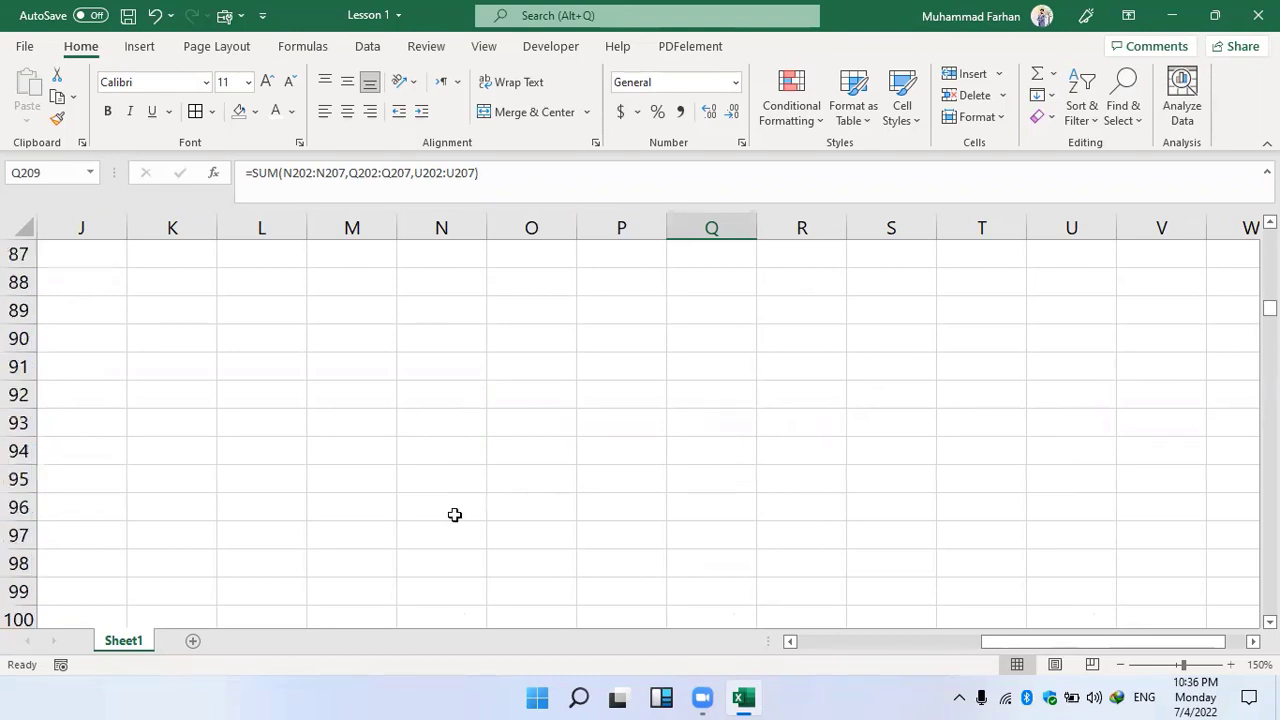
scroll(454, 514, up, 20)
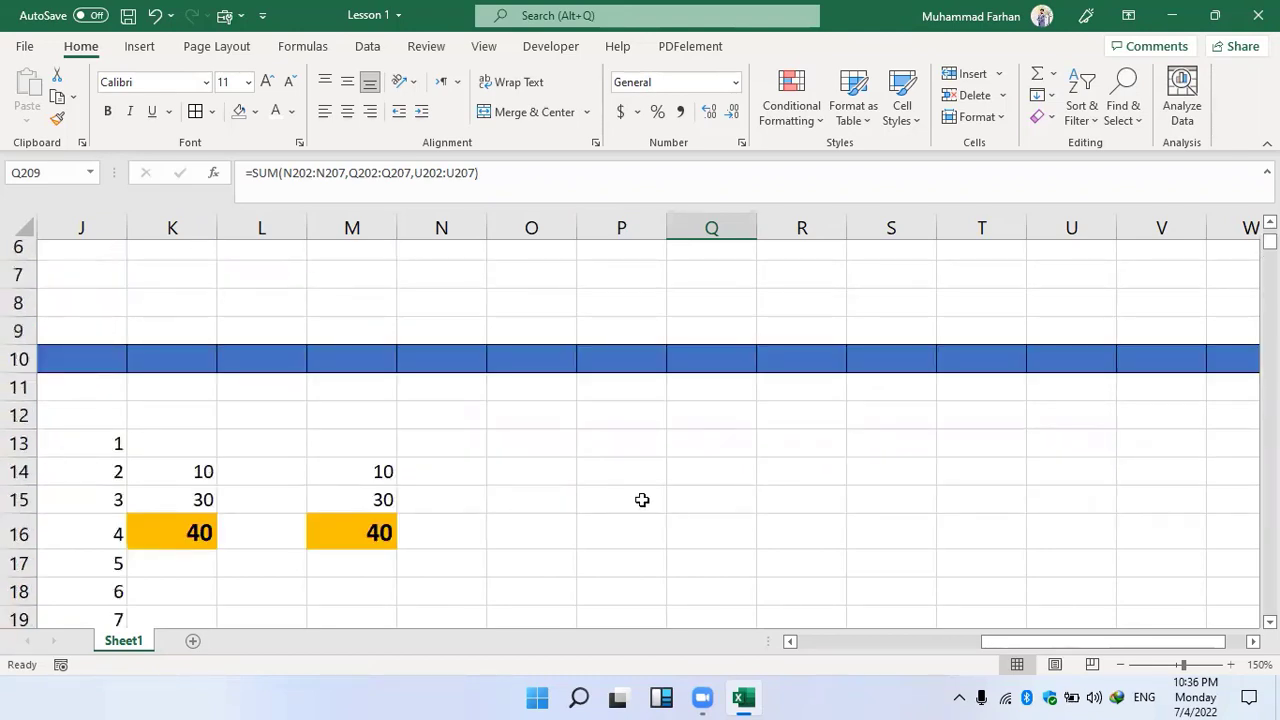
scroll(642, 500, down, 1)
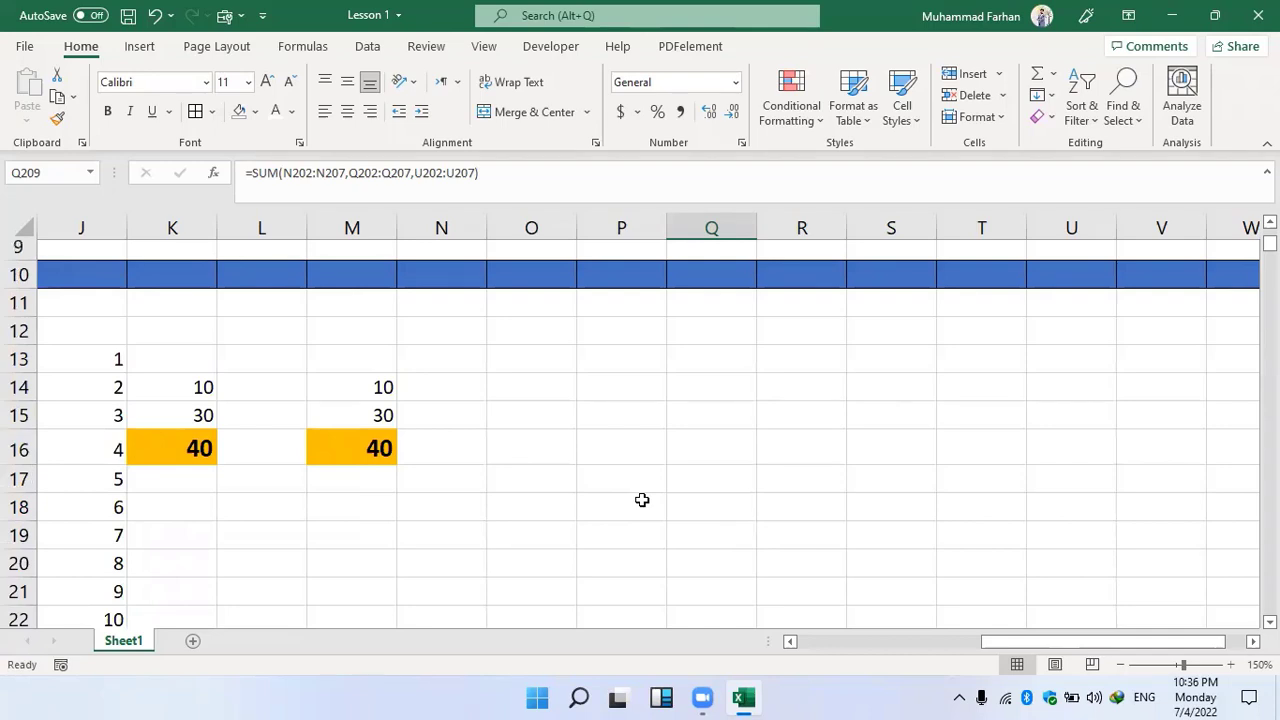
click(602, 644)
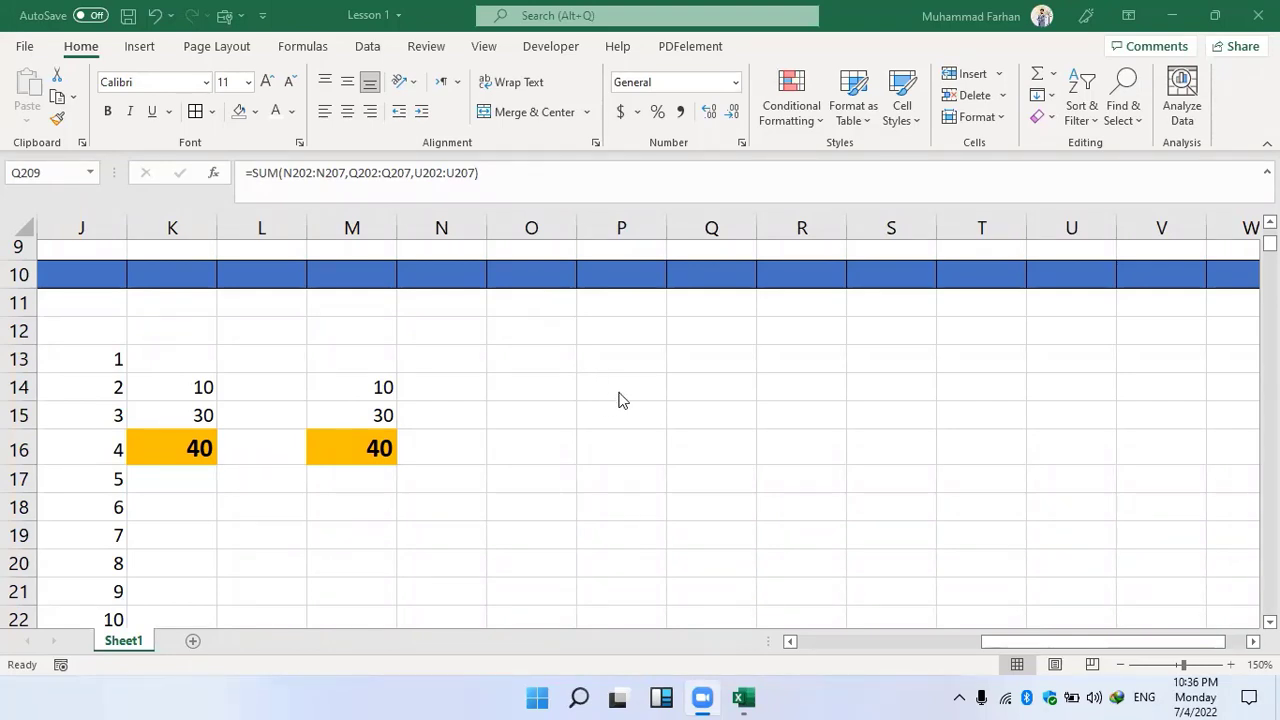
click(549, 345)
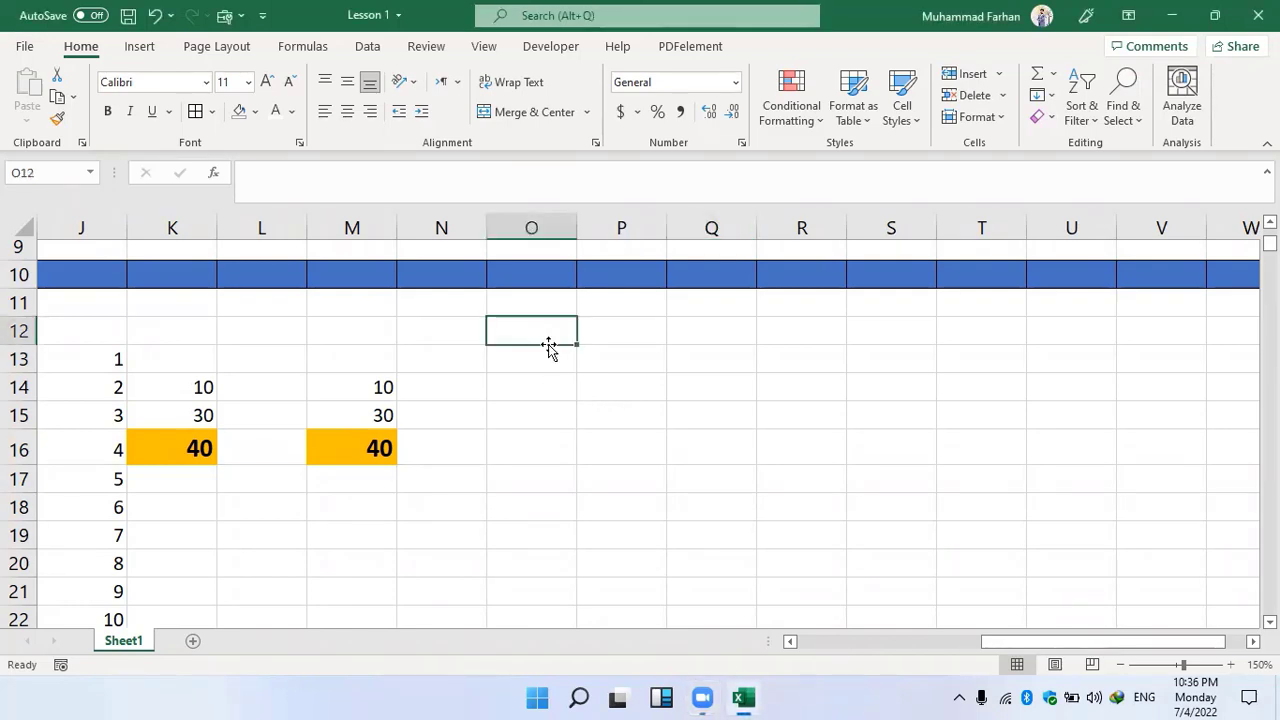
text(40)
key(Return)
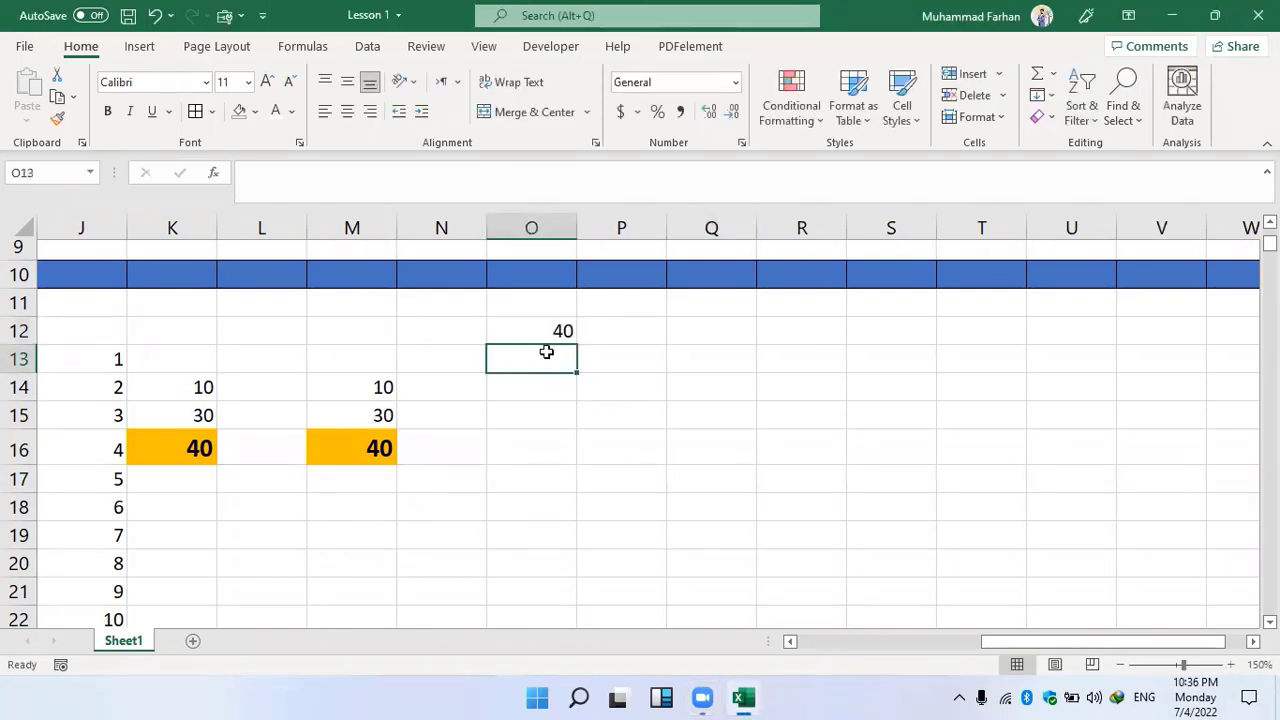
click(630, 332)
text(10)
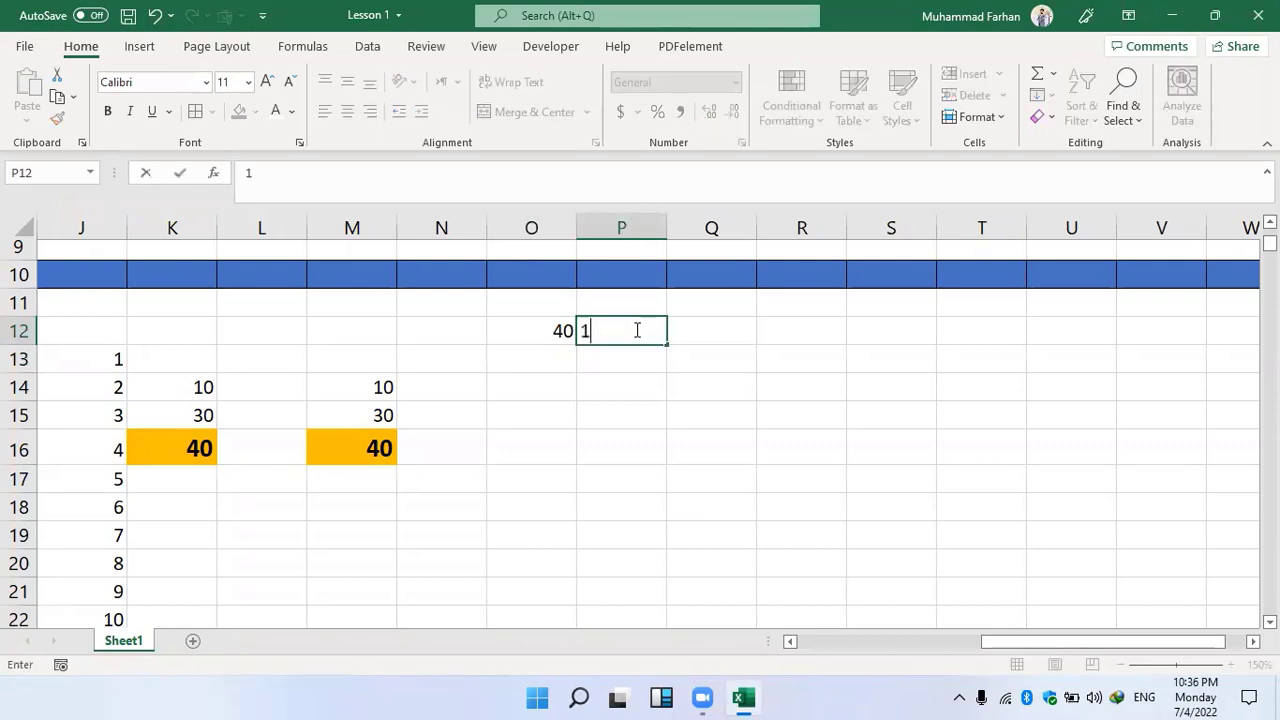
Enter the formula =O12+P12 in cell Q12.
click(689, 329)
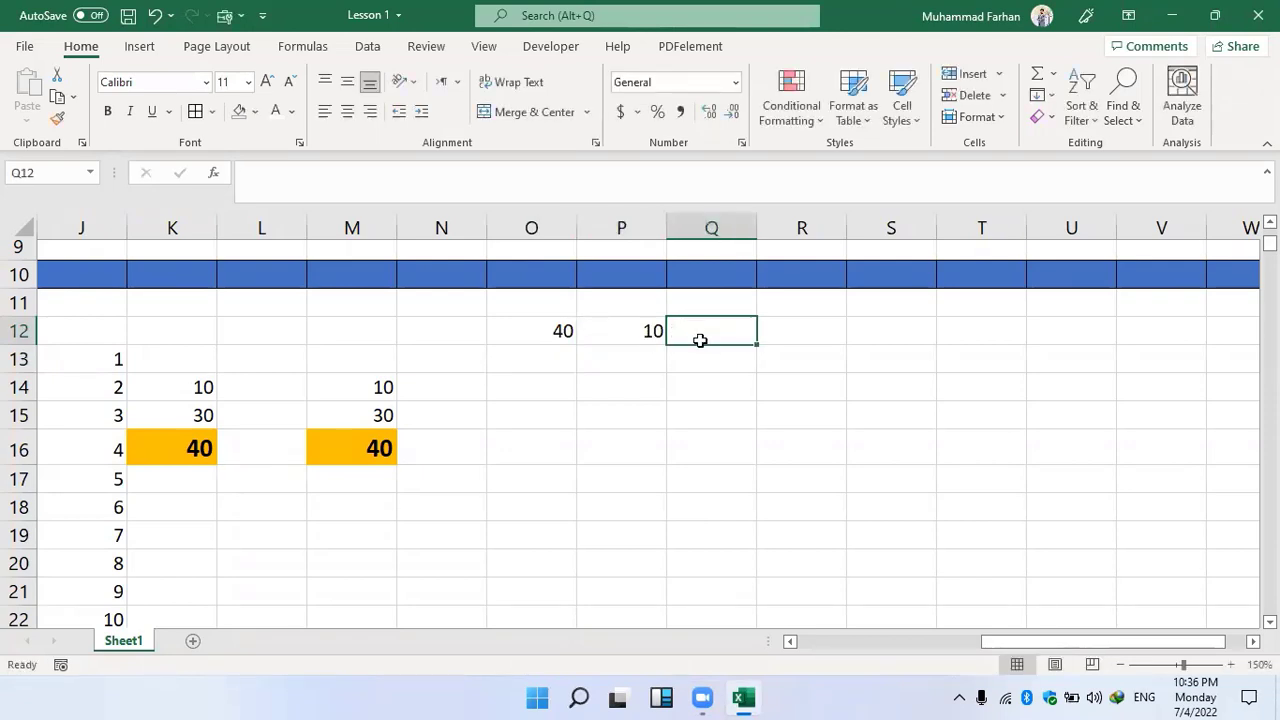
text(=)
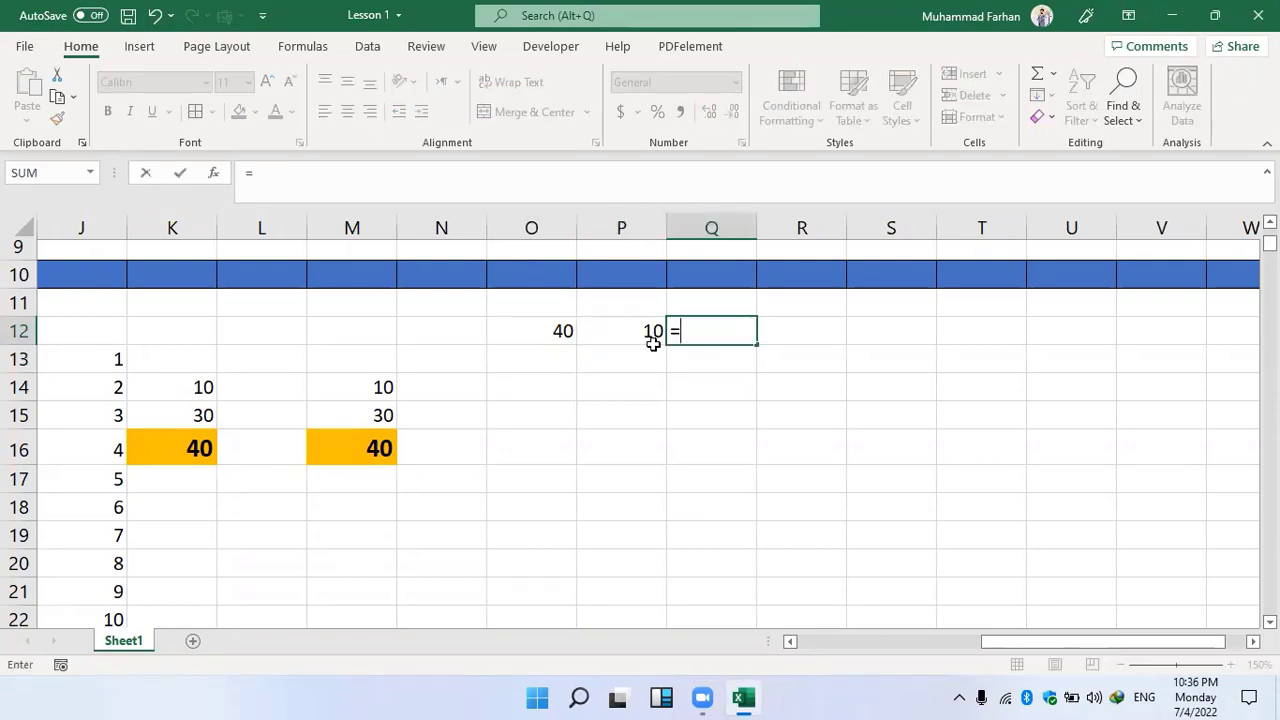
click(563, 333)
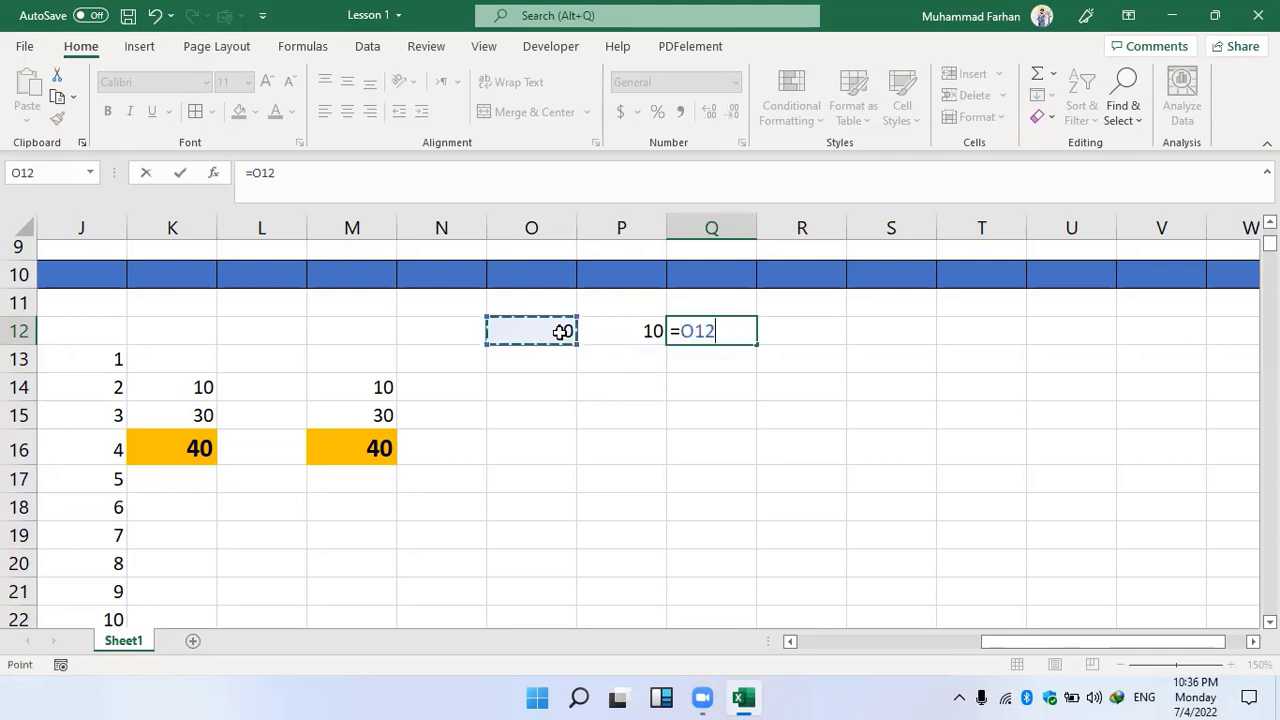
text(+)
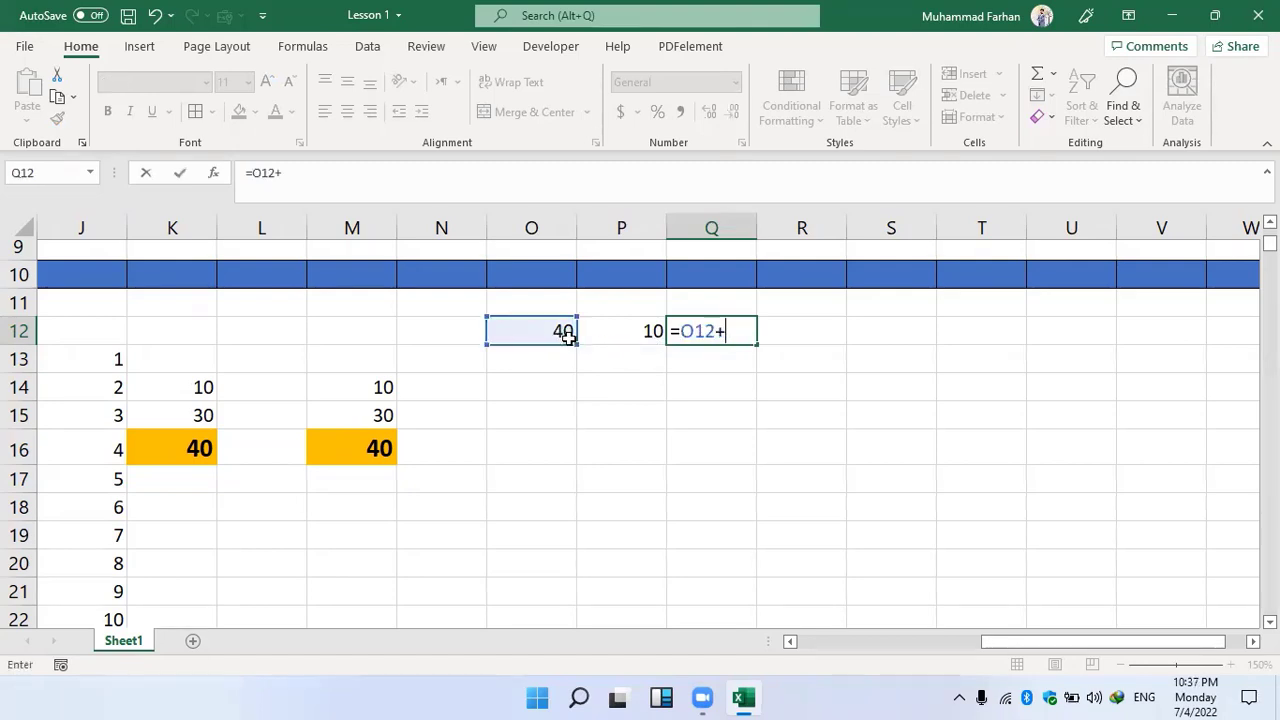
click(638, 333)
key(Return)
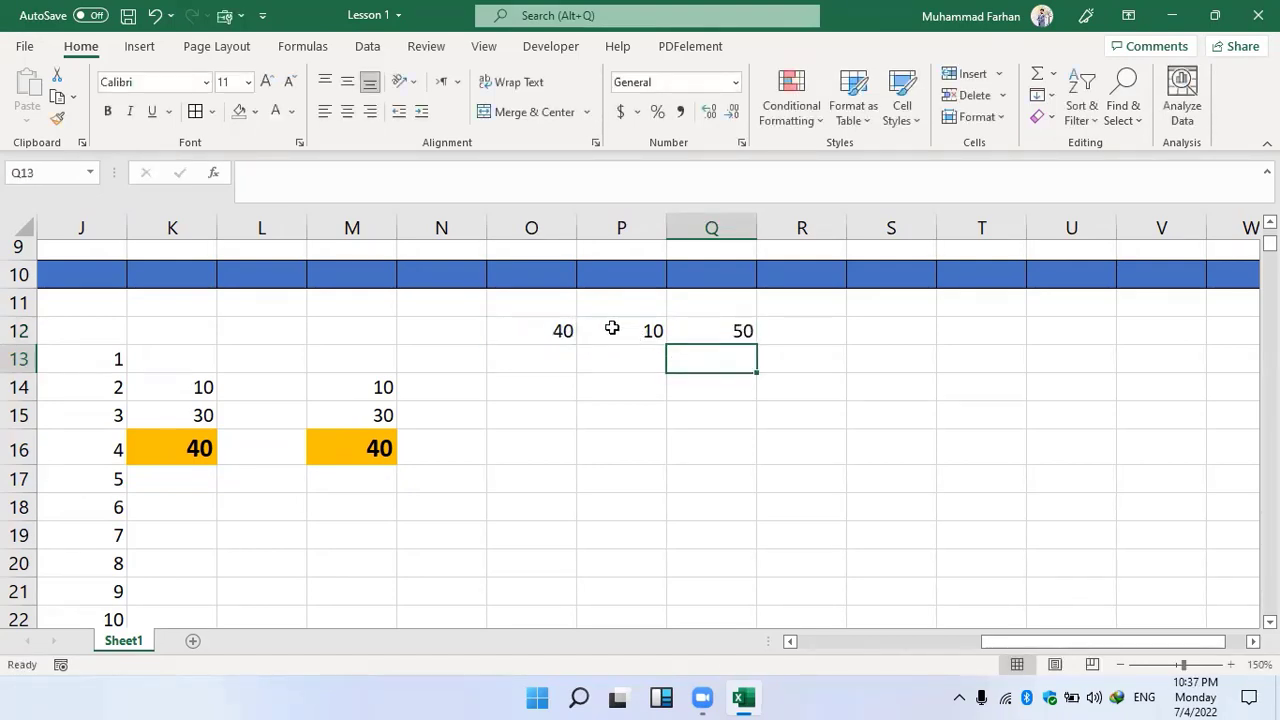
Compare the horizontal addition in O12:Q12 with the vertically arranged numbers in M14 and M15.
click(538, 338)
click(628, 332)
click(737, 322)
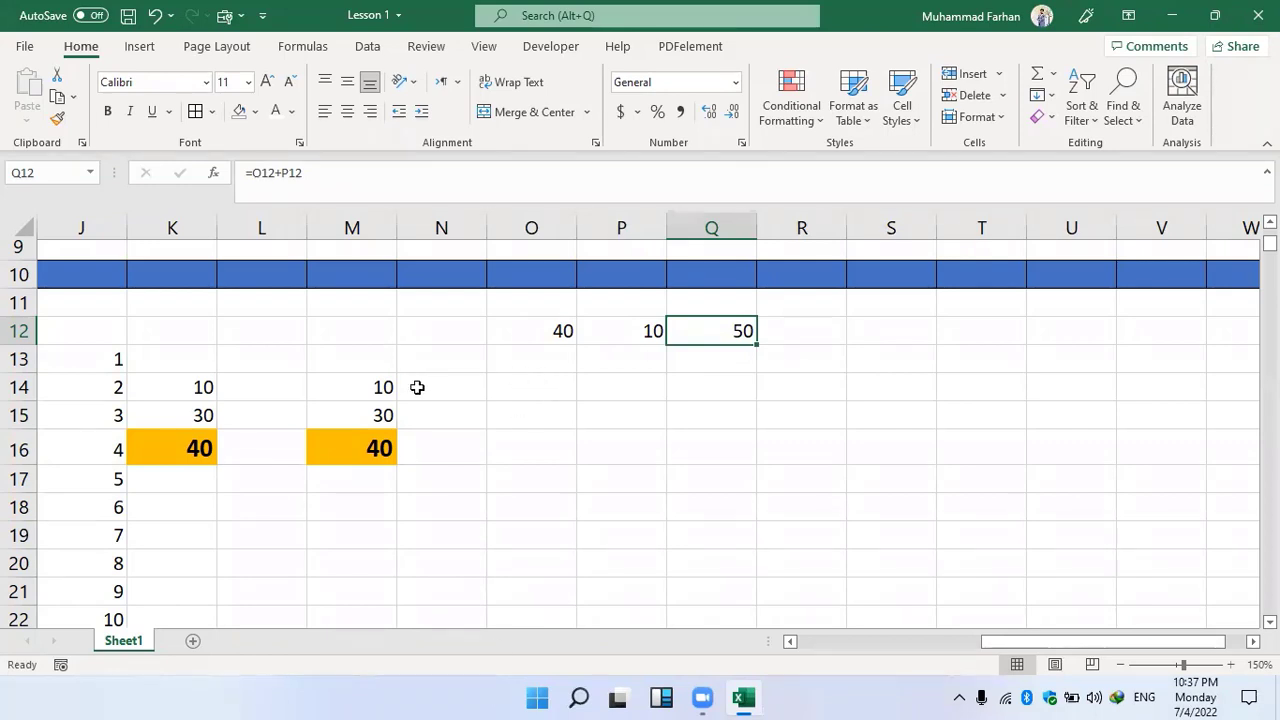
click(378, 364)
click(366, 416)
click(367, 389)
click(365, 421)
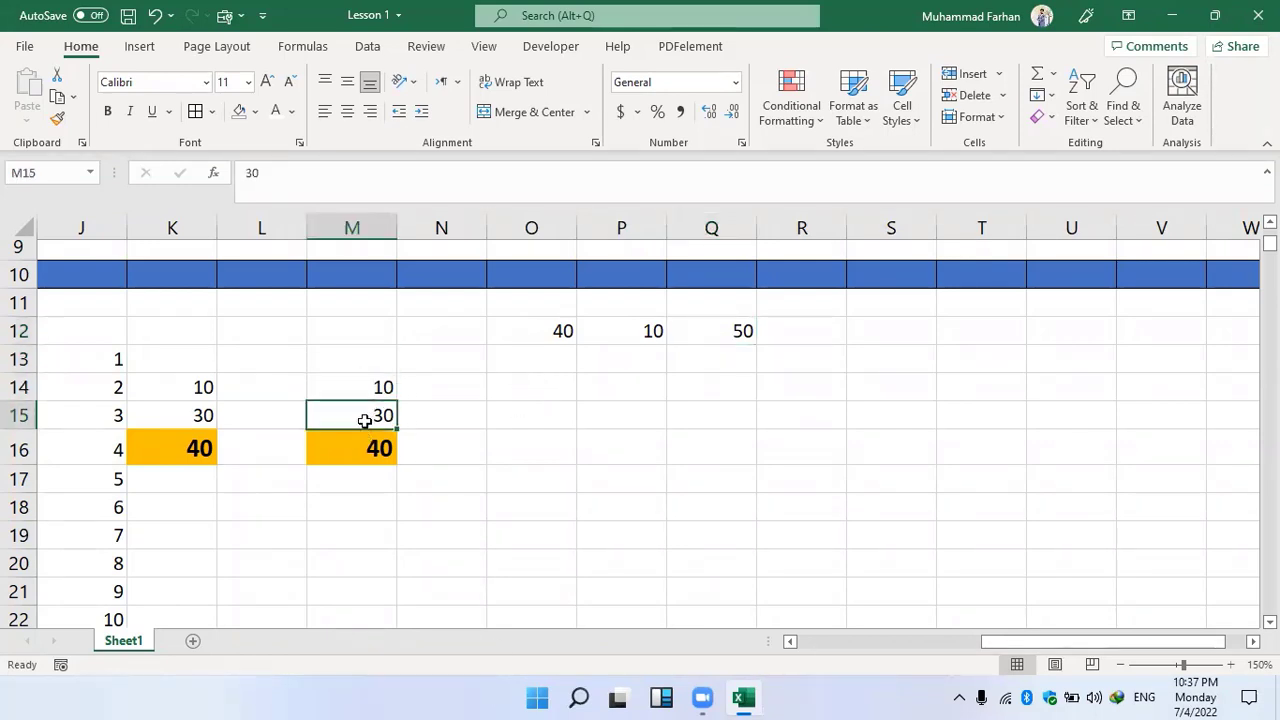
click(366, 395)
click(368, 422)
click(742, 330)
click(604, 330)
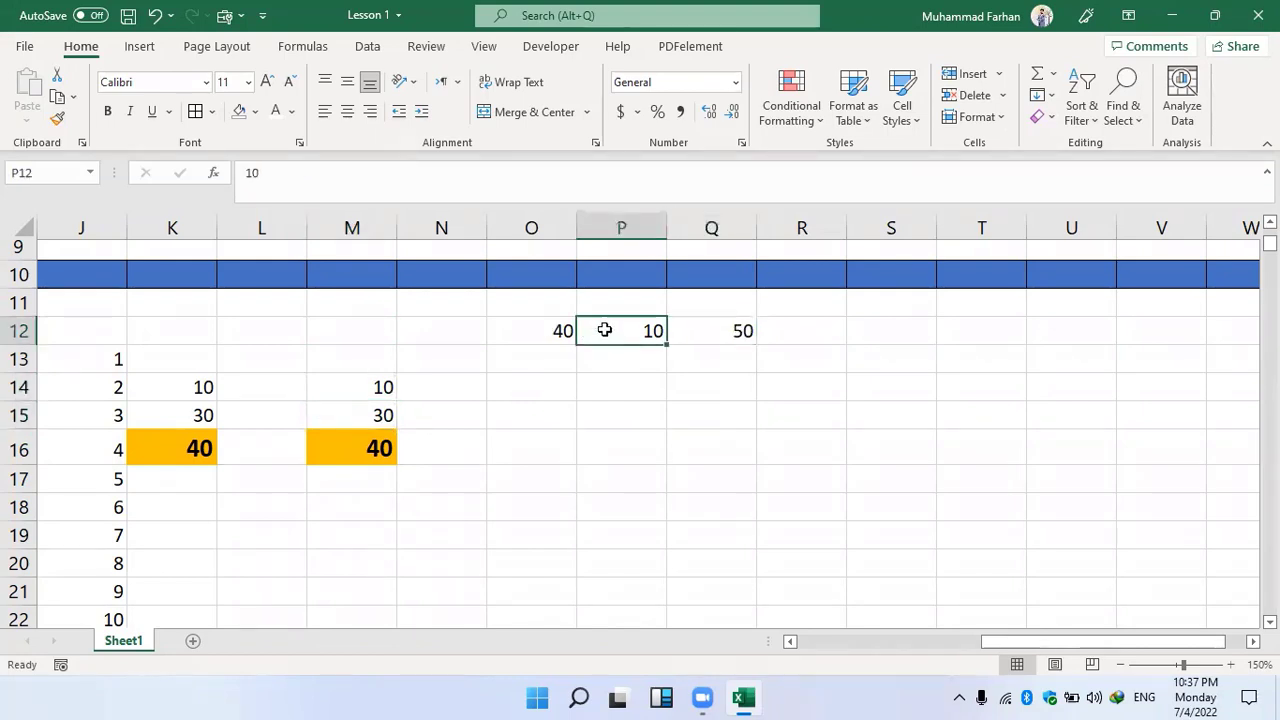
click(560, 330)
click(648, 332)
click(732, 338)
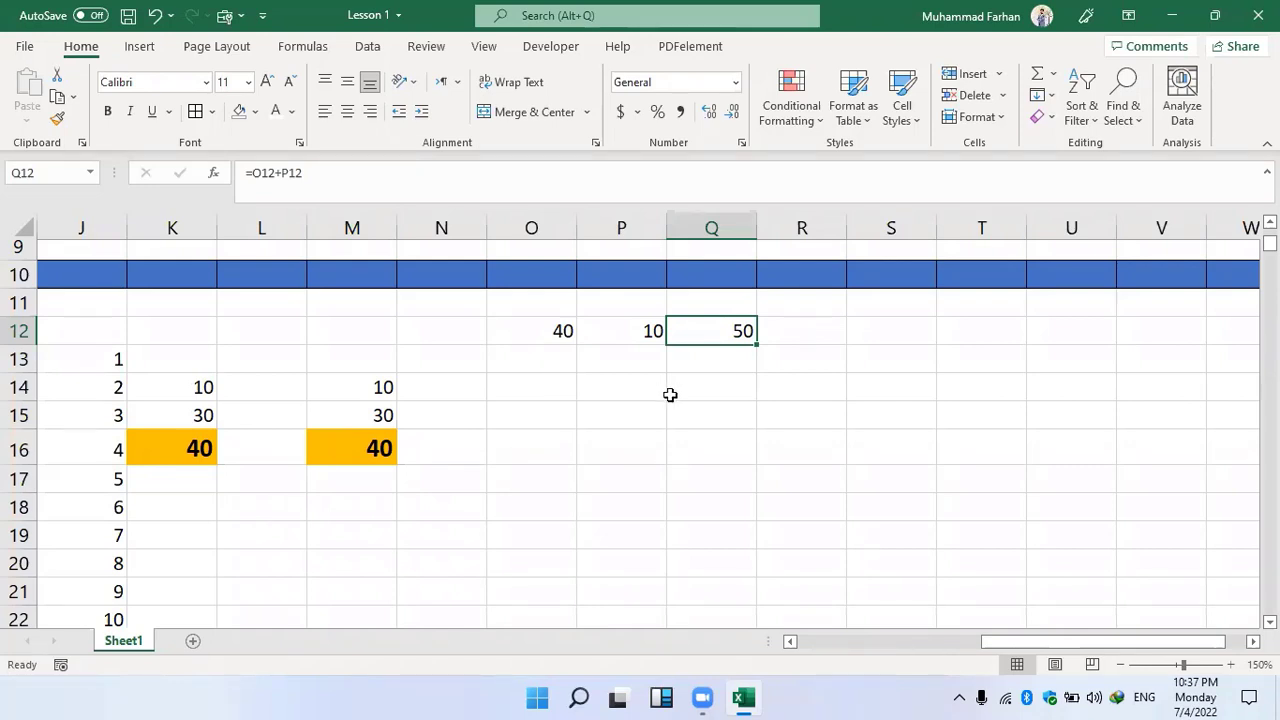
Enter 30 in O13 and extend the series from O12:O13 through O18.
click(558, 372)
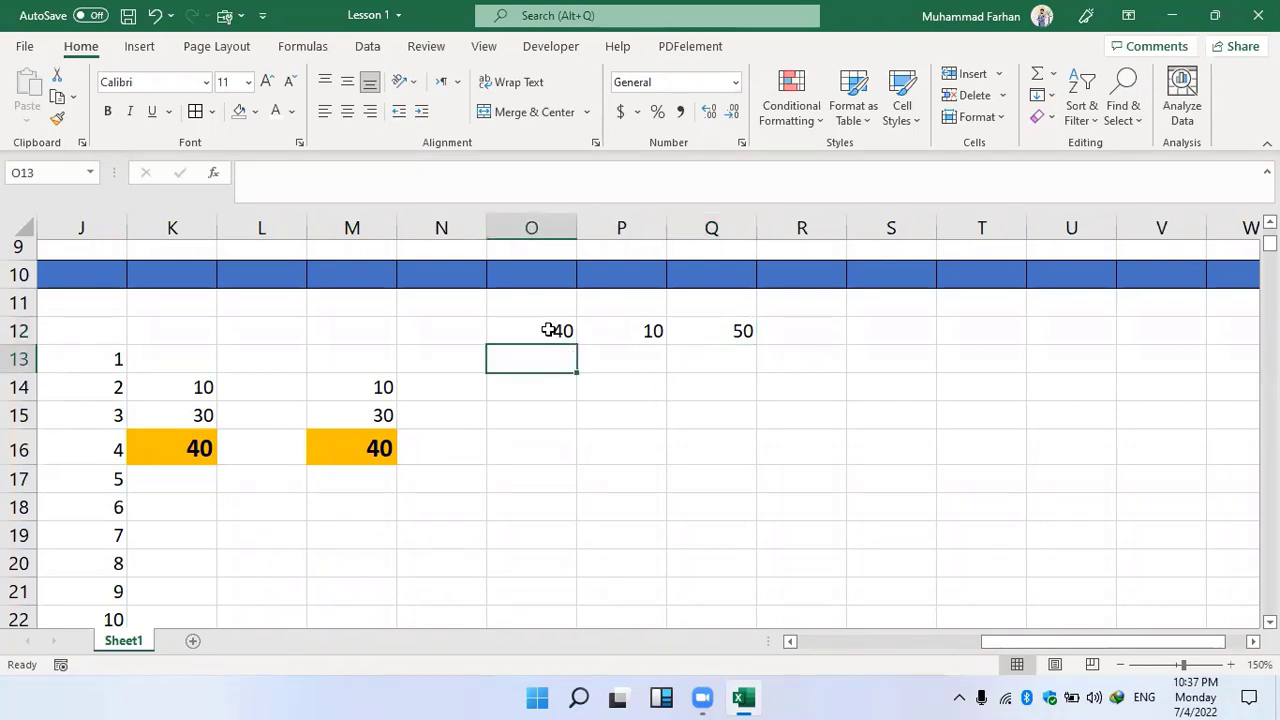
text(30)
key(Return)
drag(560, 330, 585, 540)
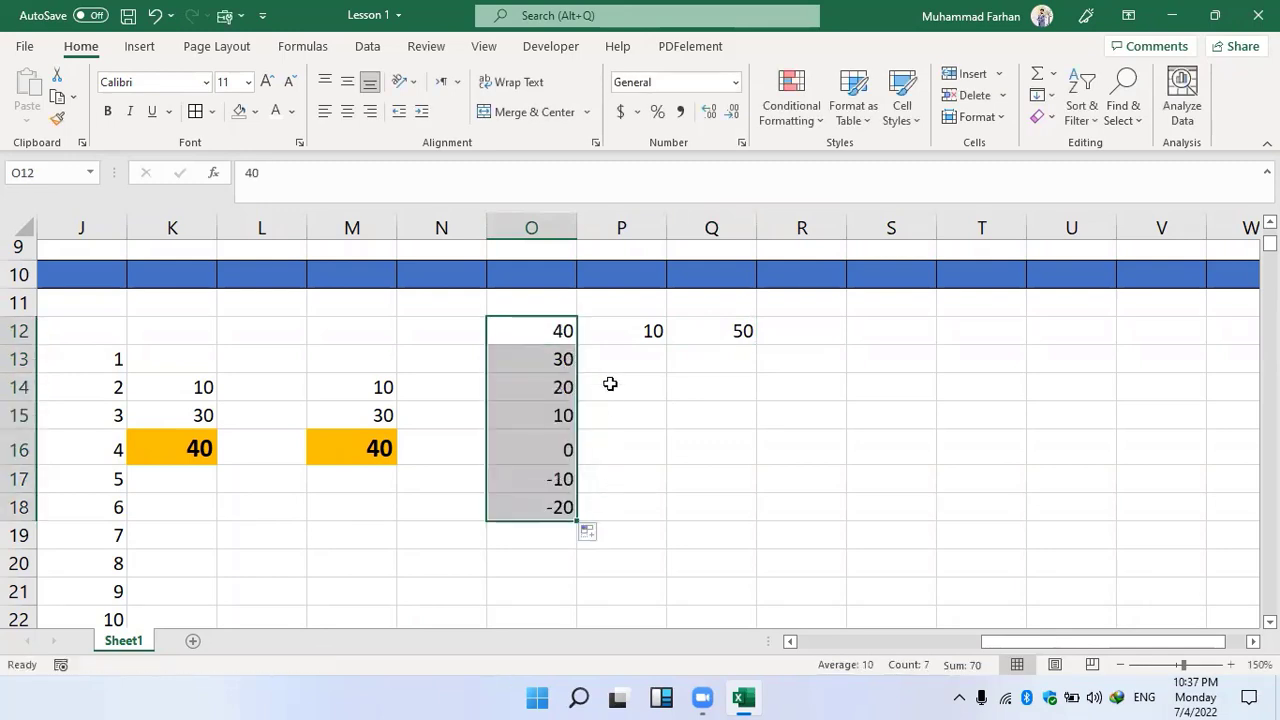
Enter 20 in P13 and extend the series from P12:P13 through P18.
click(645, 331)
click(650, 362)
text(20)
key(Return)
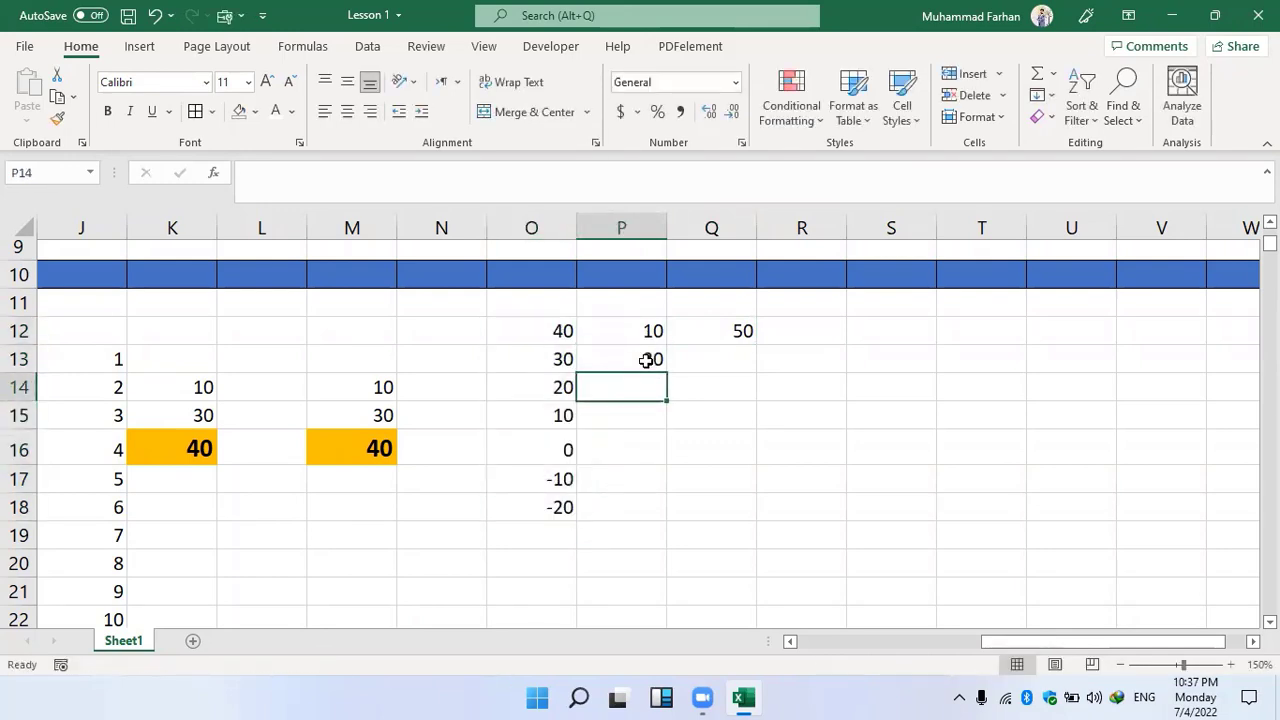
drag(652, 331, 685, 504)
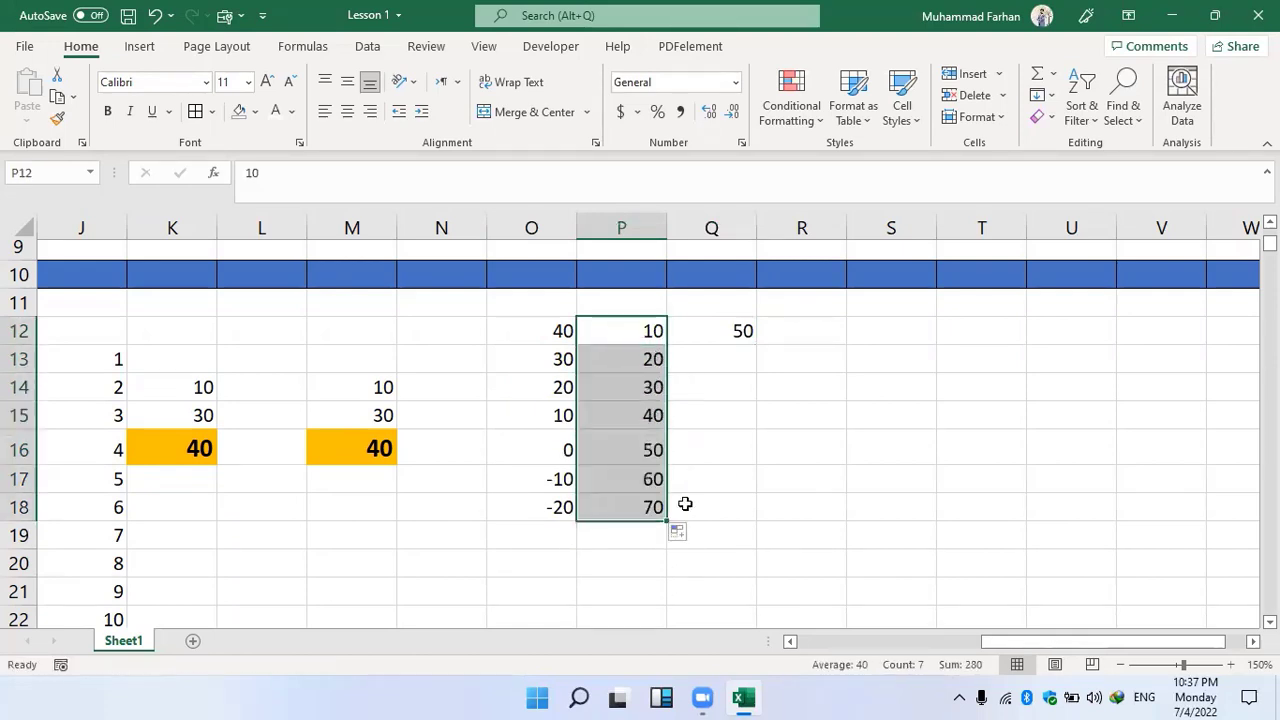
Set P13 to 90 and refill the series from P12:P13 through P18.
click(637, 359)
text(90)
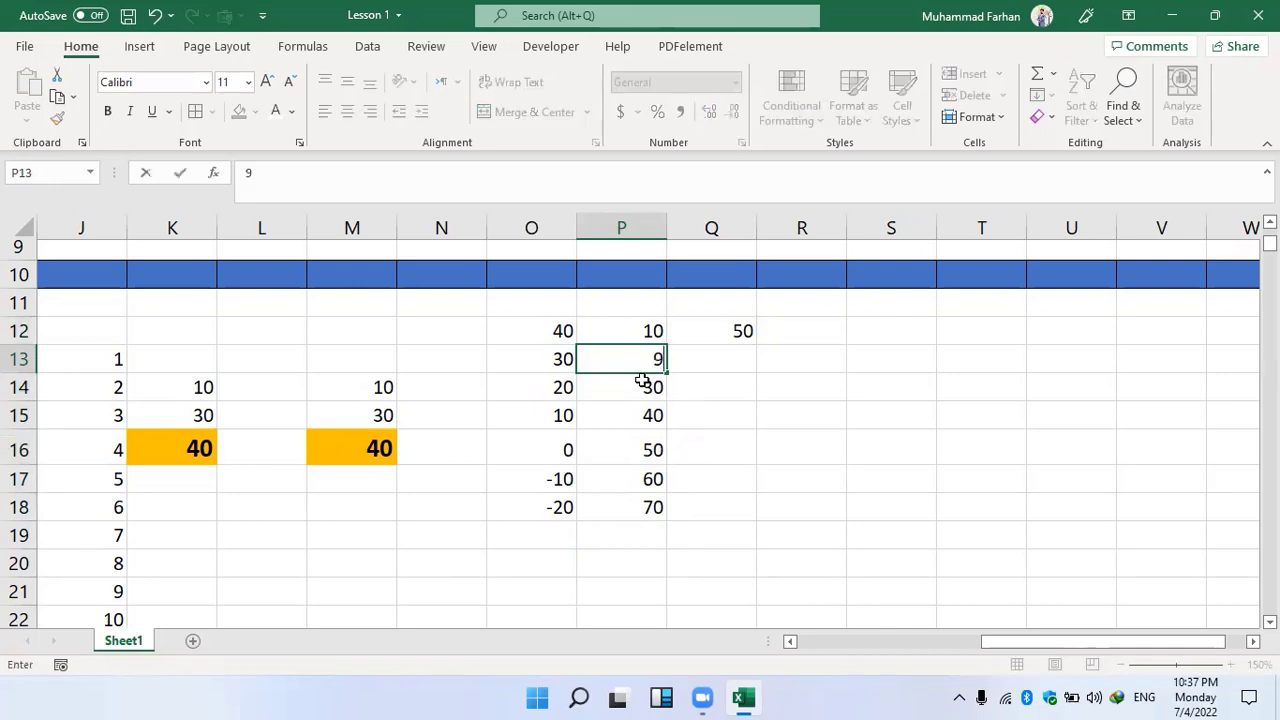
key(Return)
drag(640, 336, 666, 515)
Review the two numbers in O12 and P12 beside the sum in Q12.
click(712, 363)
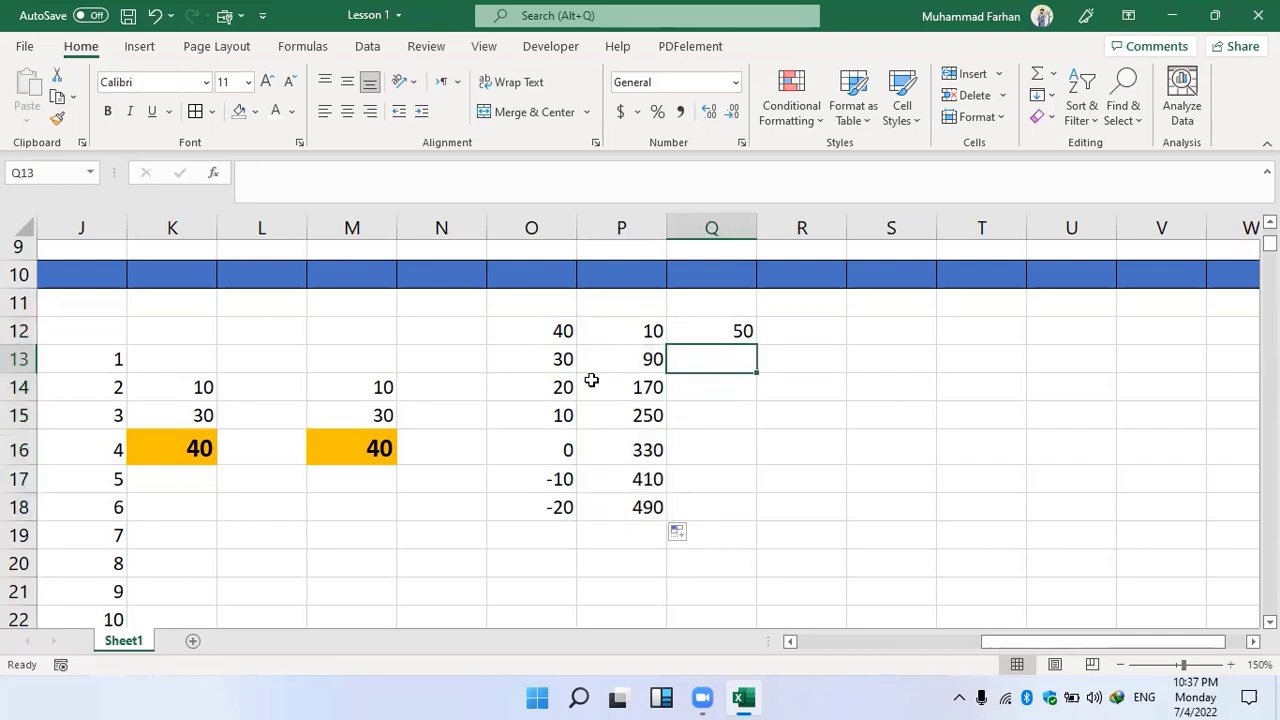
click(554, 333)
click(647, 331)
click(759, 334)
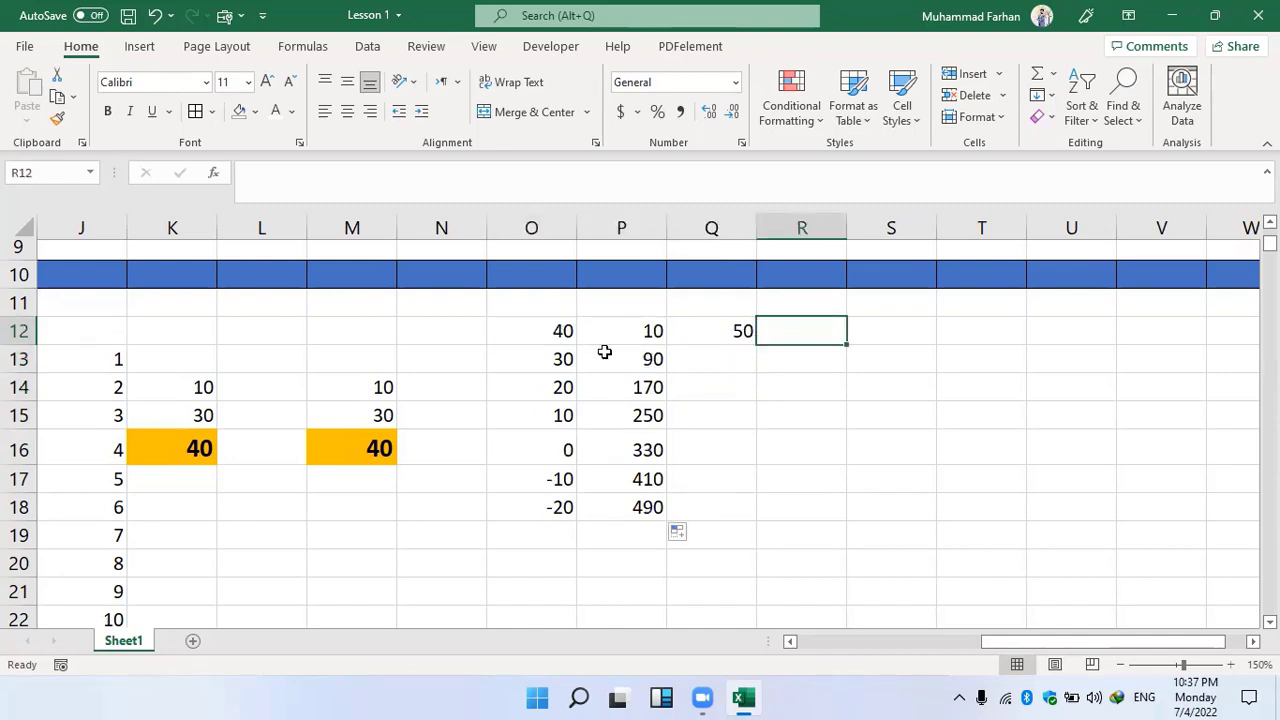
Copy the addition formula from Q12 down through Q18 so each row adds its O and P values.
click(554, 355)
click(649, 358)
click(720, 364)
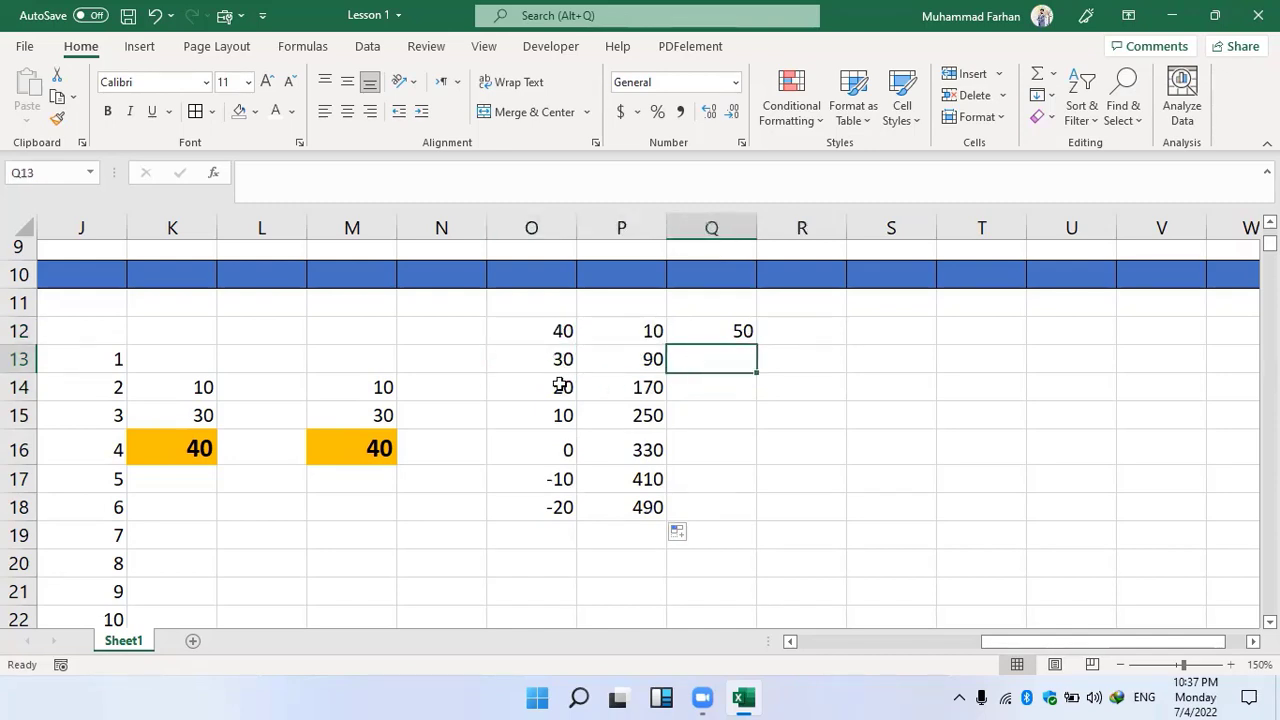
click(598, 390)
click(538, 396)
click(700, 398)
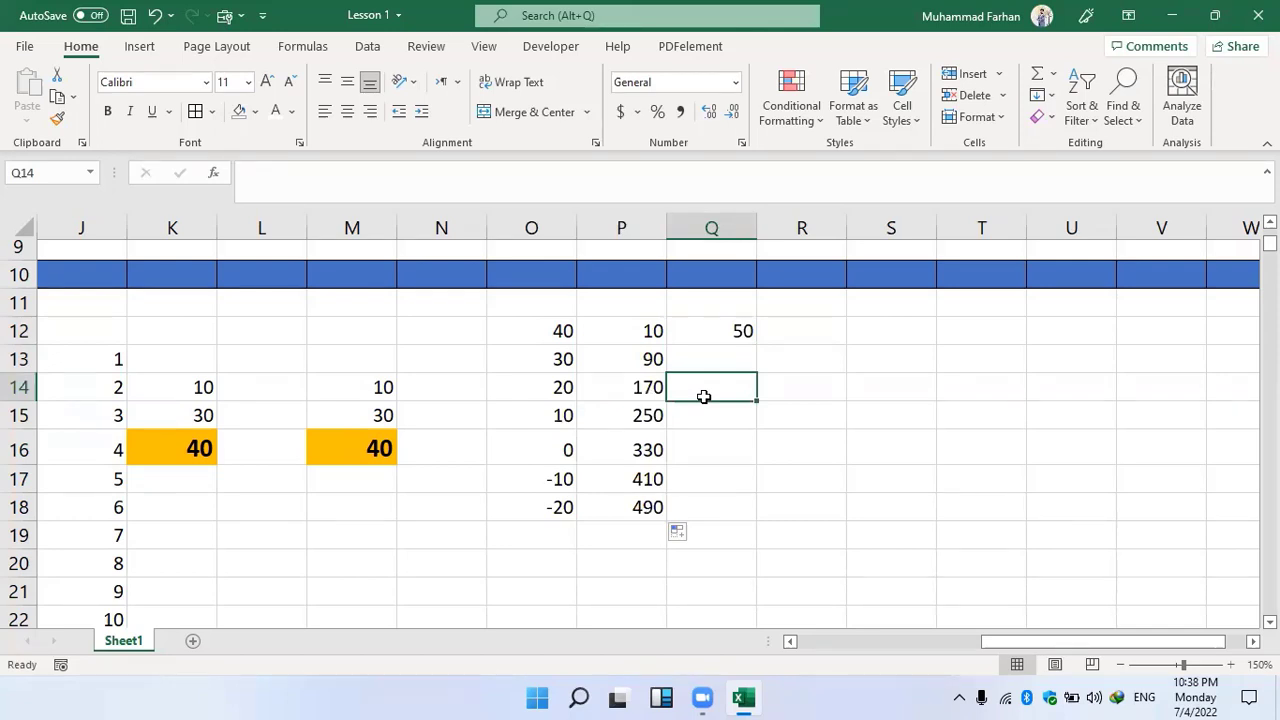
click(718, 338)
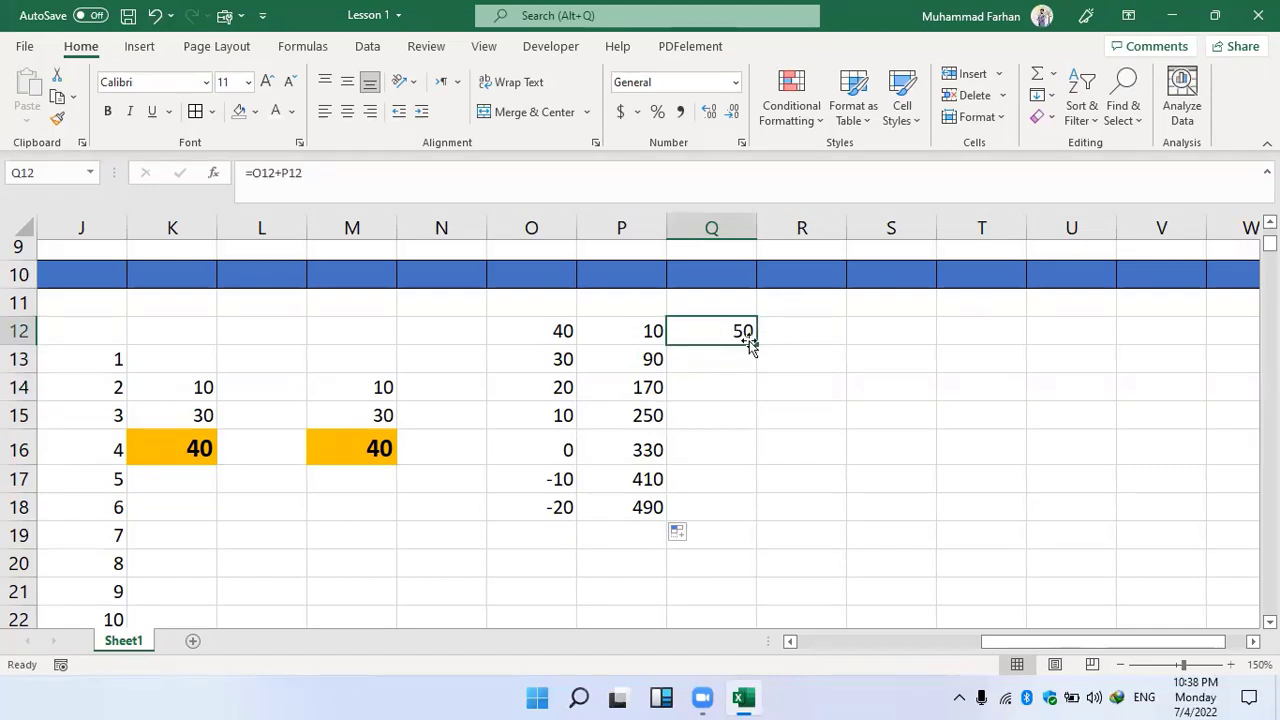
drag(756, 345, 737, 511)
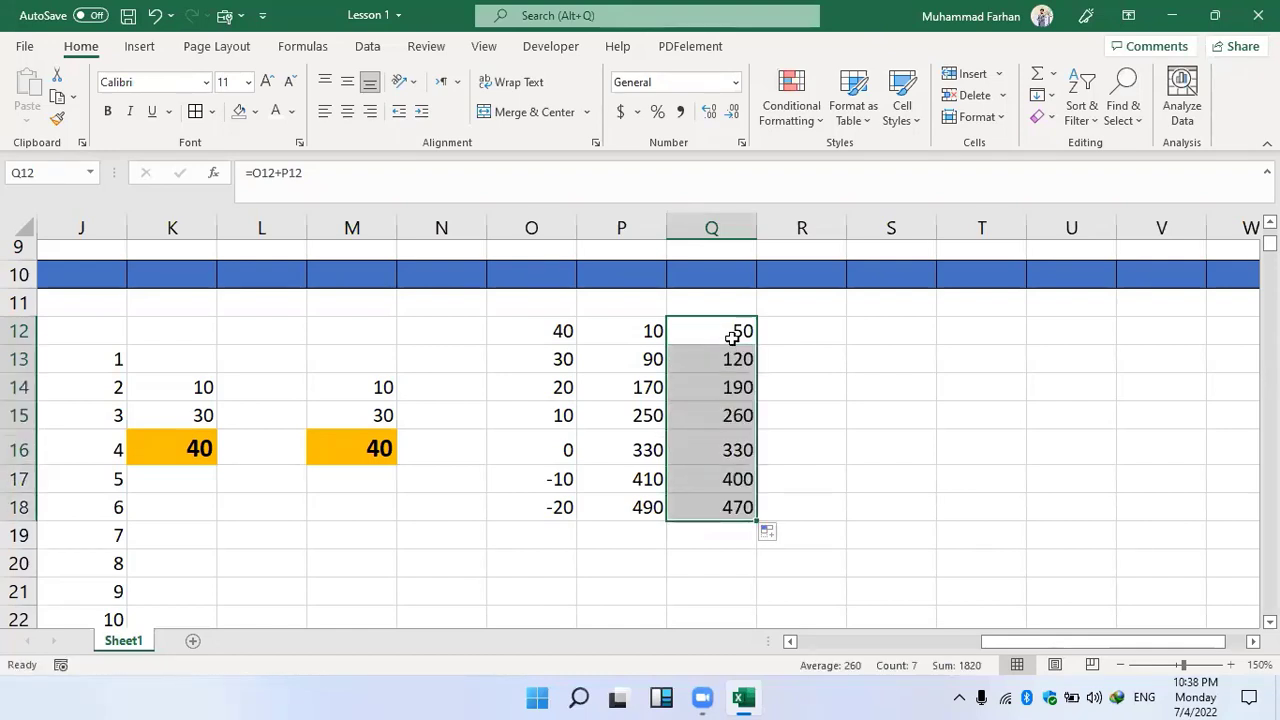
Examine the filled addition formulas in Q12 through Q15 against the source numbers in columns O and P.
click(714, 359)
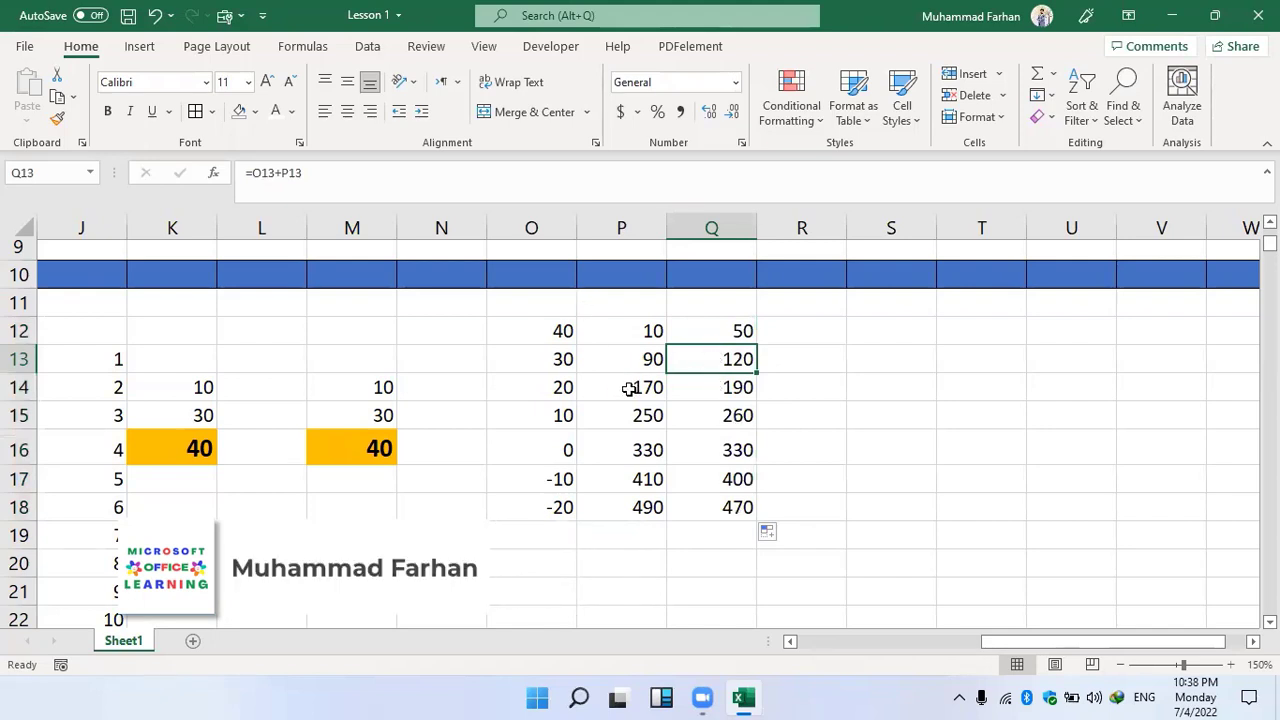
click(749, 392)
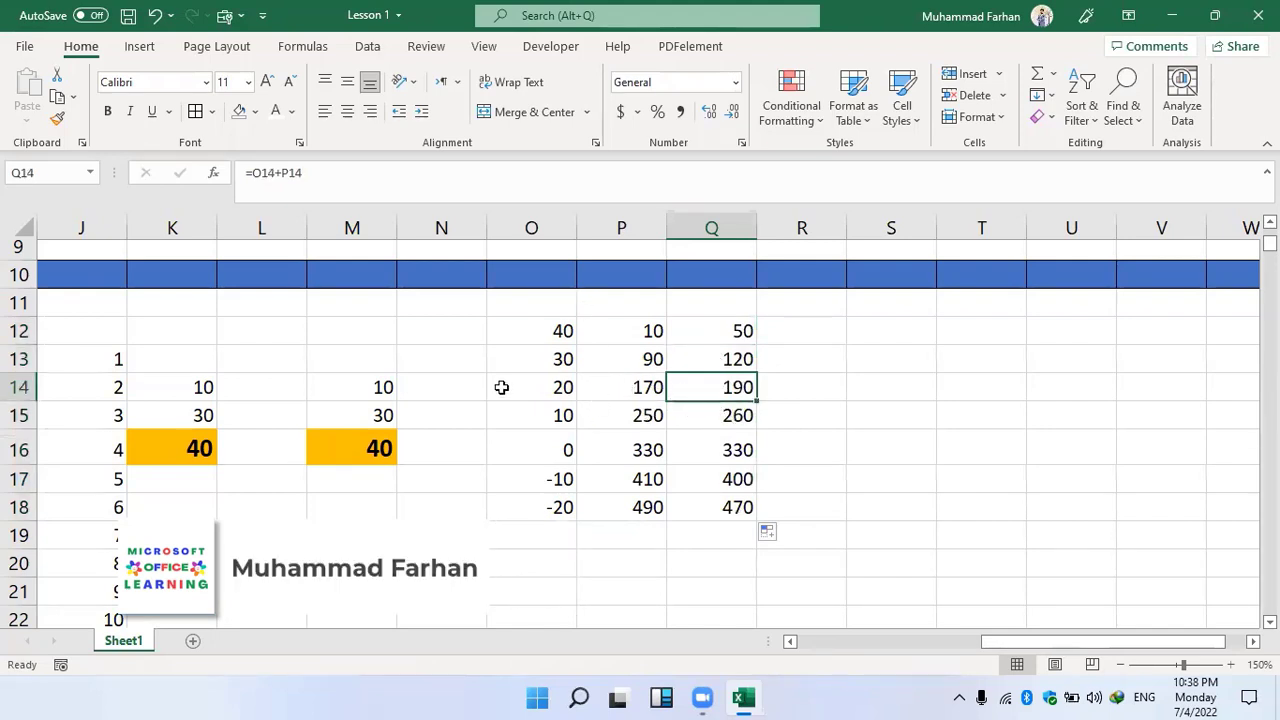
click(558, 333)
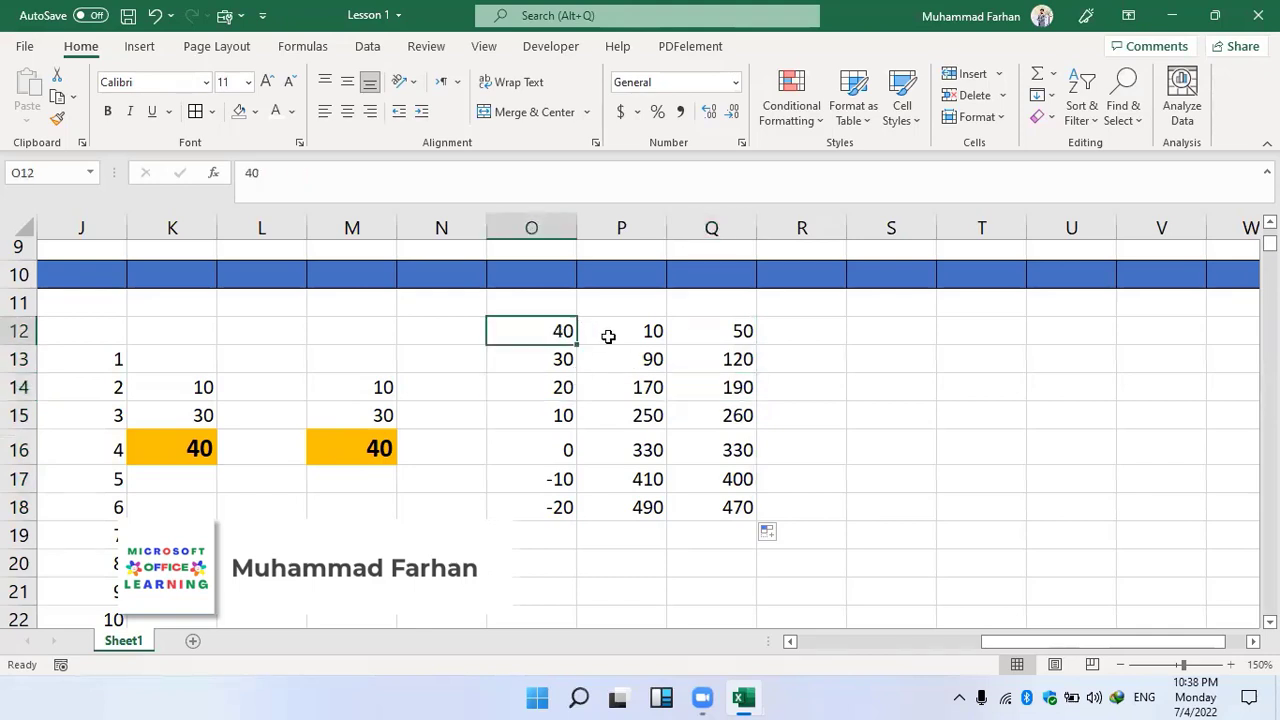
click(608, 333)
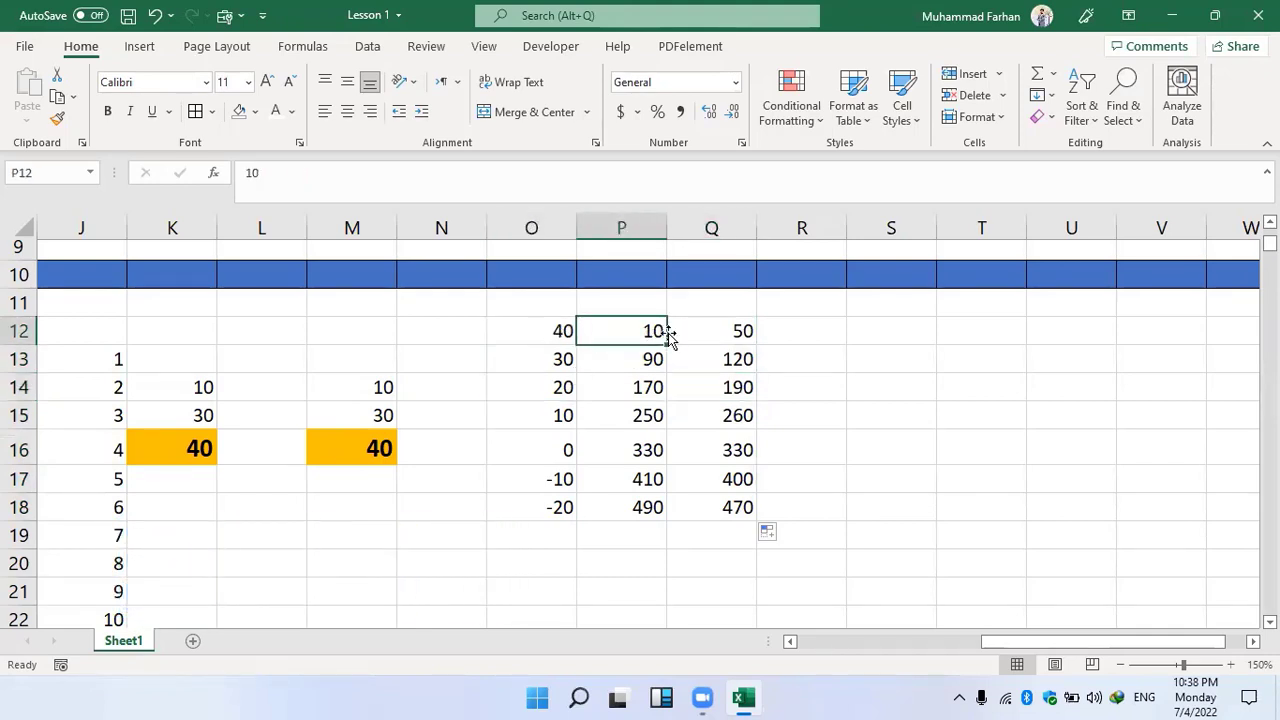
click(705, 337)
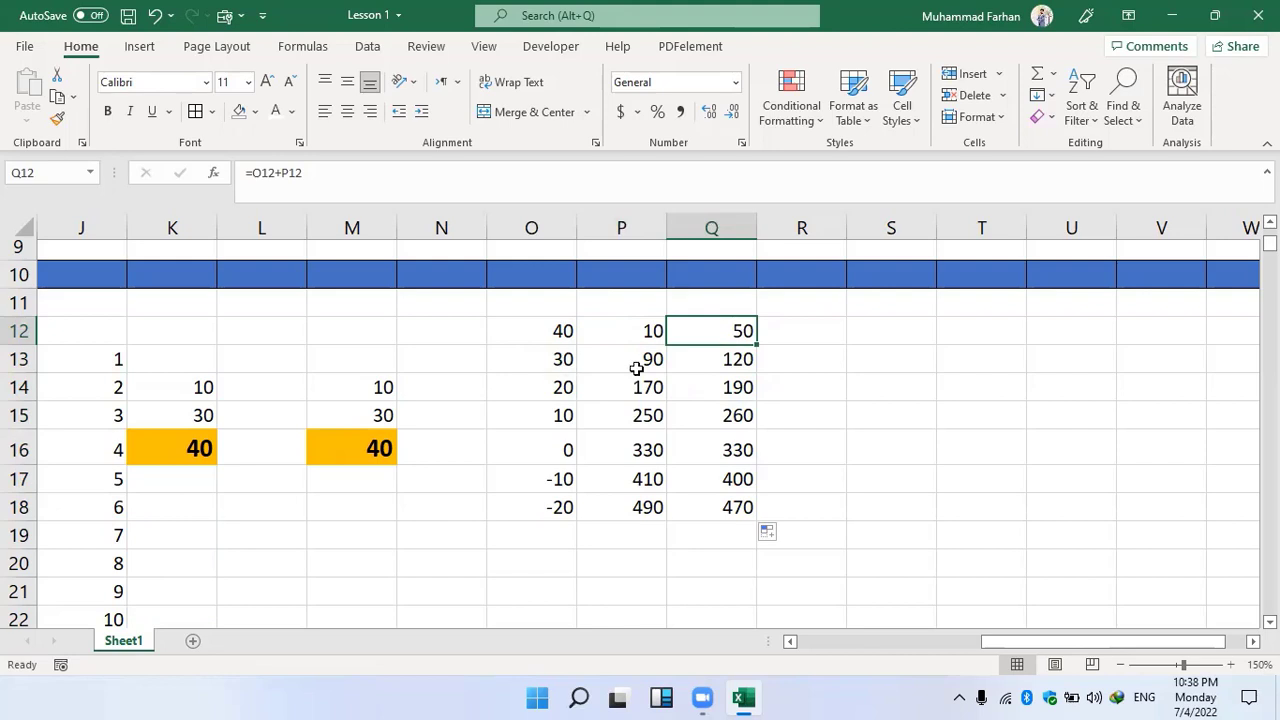
click(729, 370)
click(725, 330)
click(752, 365)
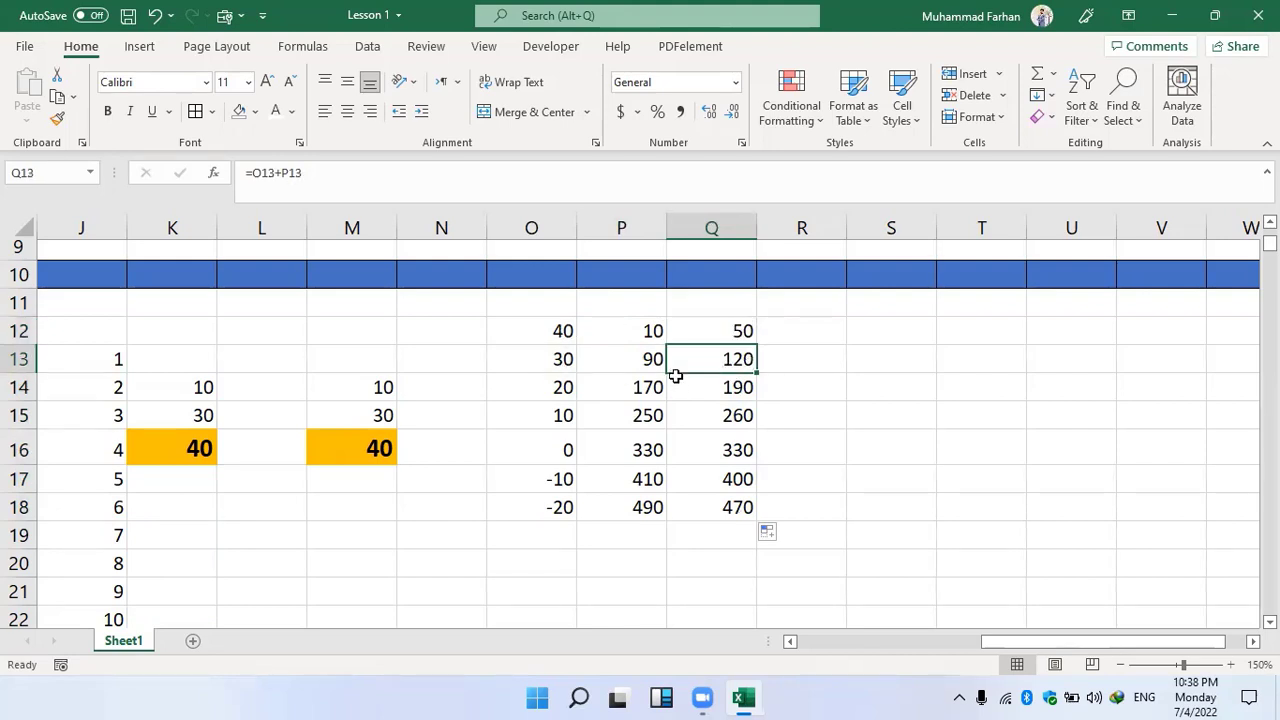
click(745, 392)
click(719, 418)
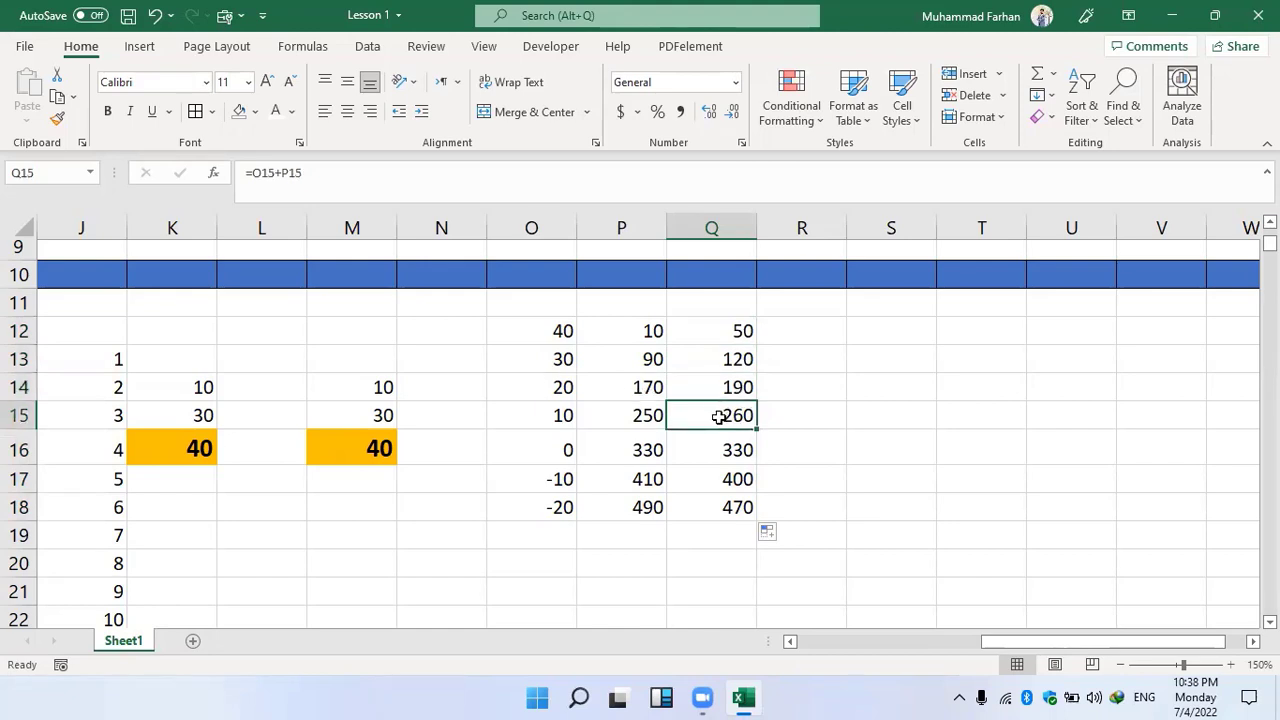
Copy the O18:P18 values down through row 26 and extend the addition formula from Q18 through Q26.
scroll(776, 500, down, 2)
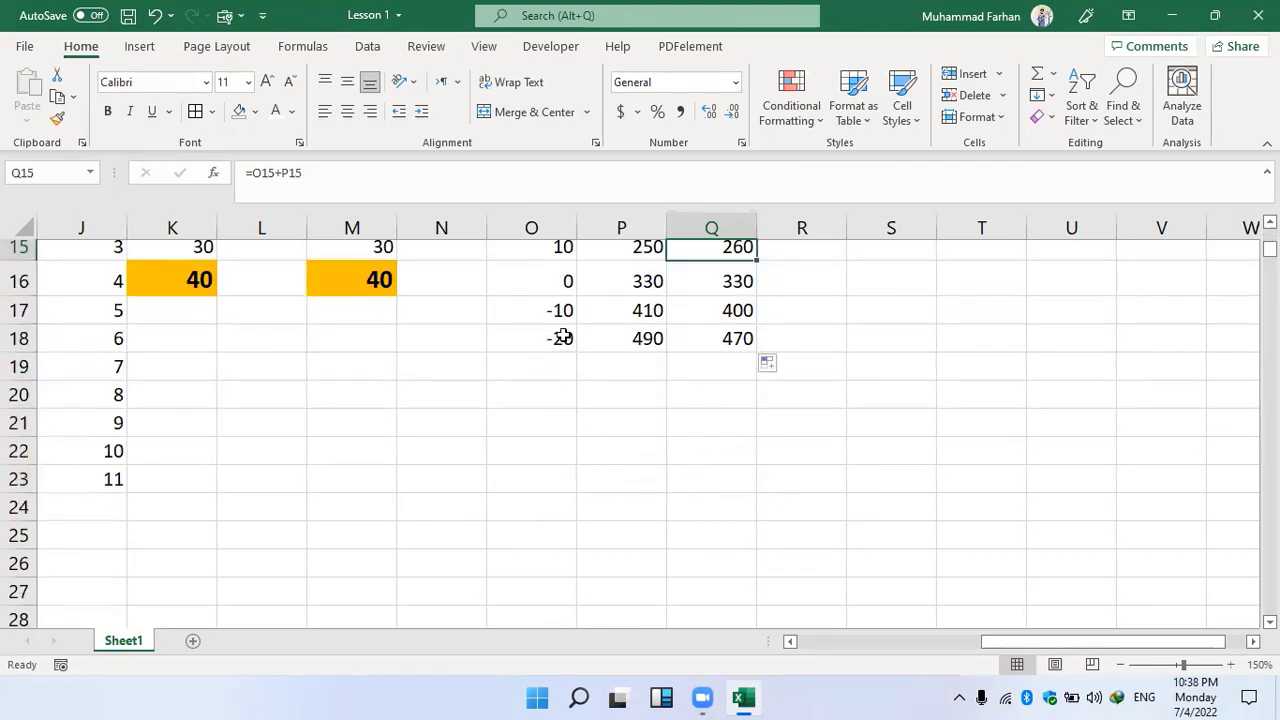
drag(560, 338, 666, 586)
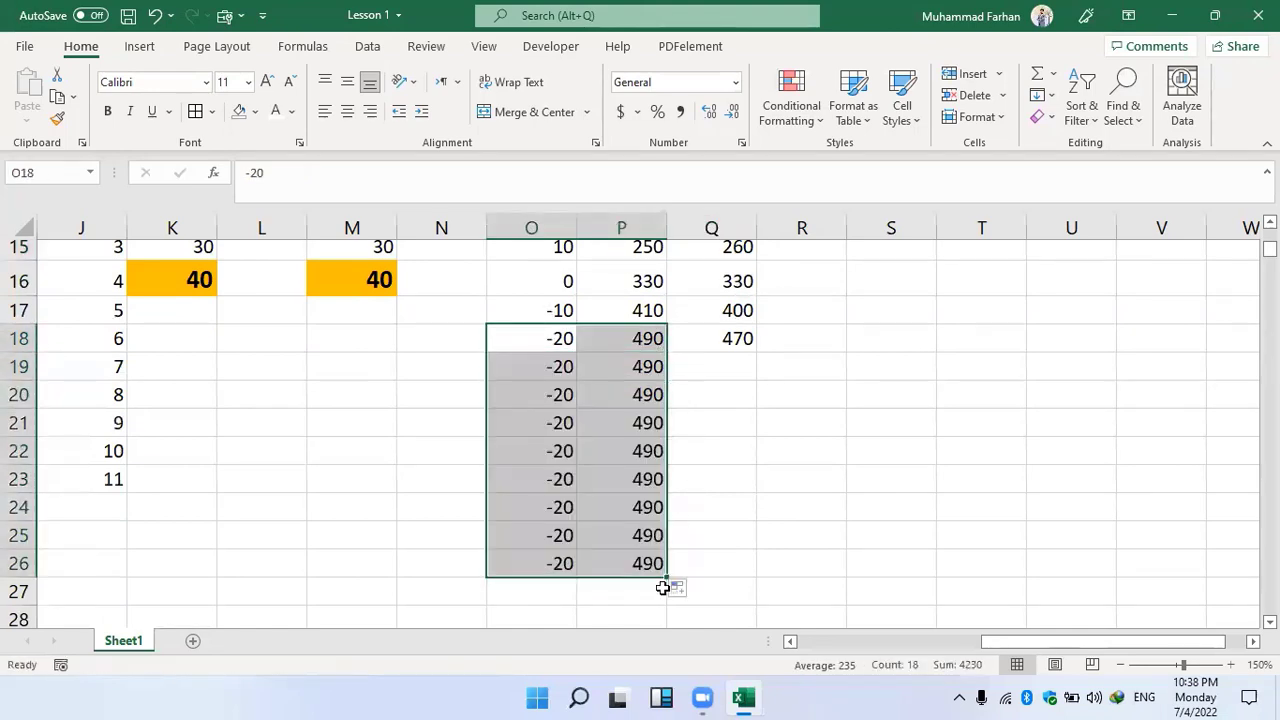
click(734, 316)
click(736, 338)
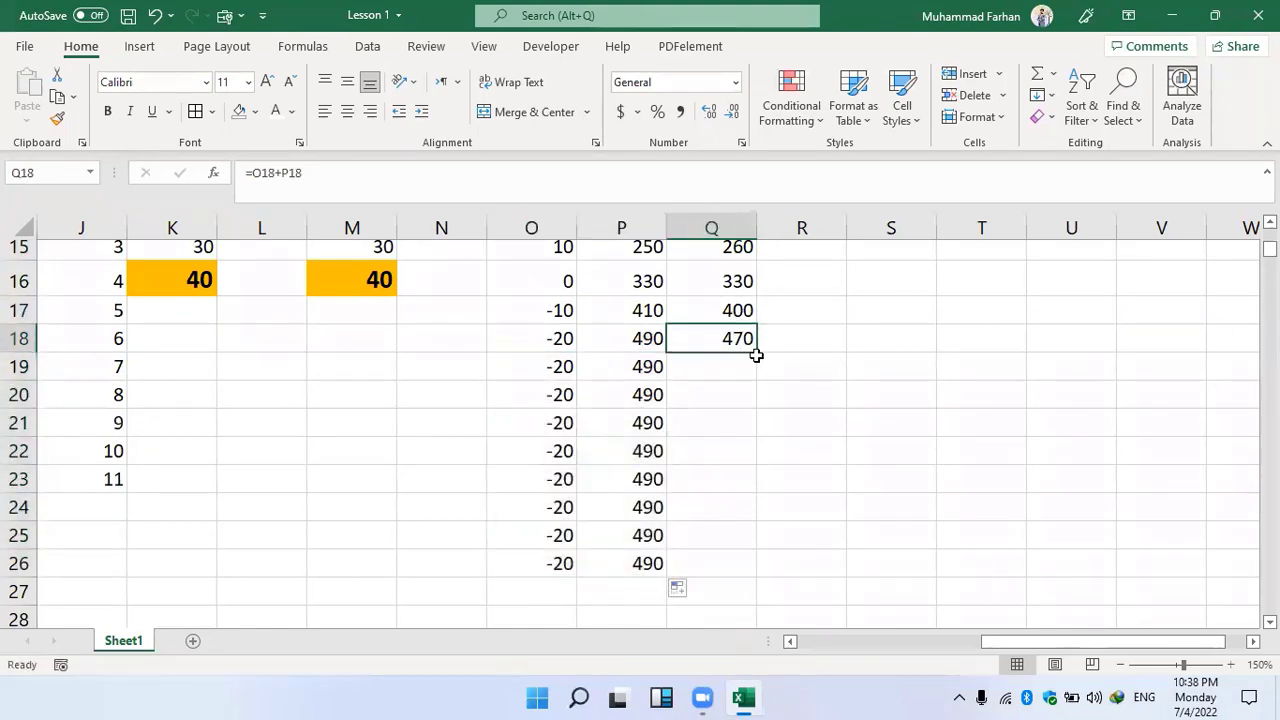
drag(752, 348, 737, 534)
click(706, 318)
click(745, 342)
drag(756, 356, 735, 552)
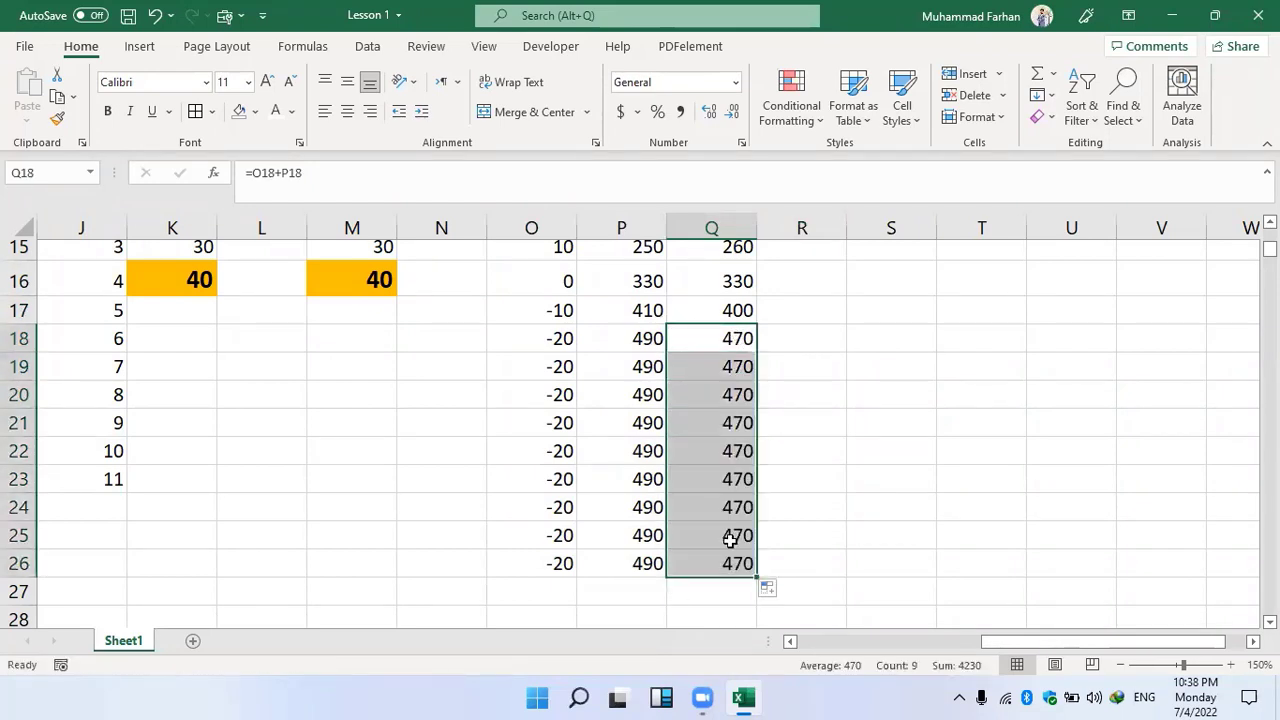
Set P19 to 500, and set both P21 and P23 to 50.
mouse_move(640, 366)
mouse_down()
mouse_move(648, 384)
mouse_move(645, 368)
mouse_up()
text(500)
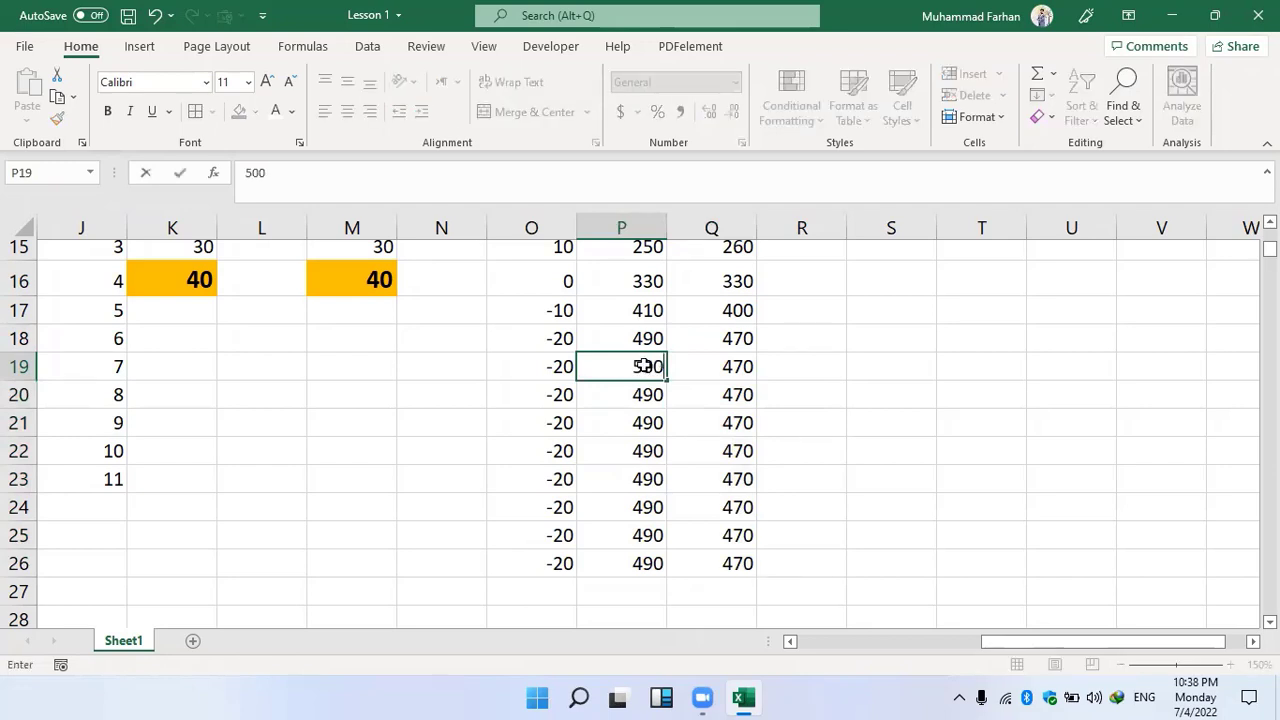
key(Return)
click(645, 425)
text(50)
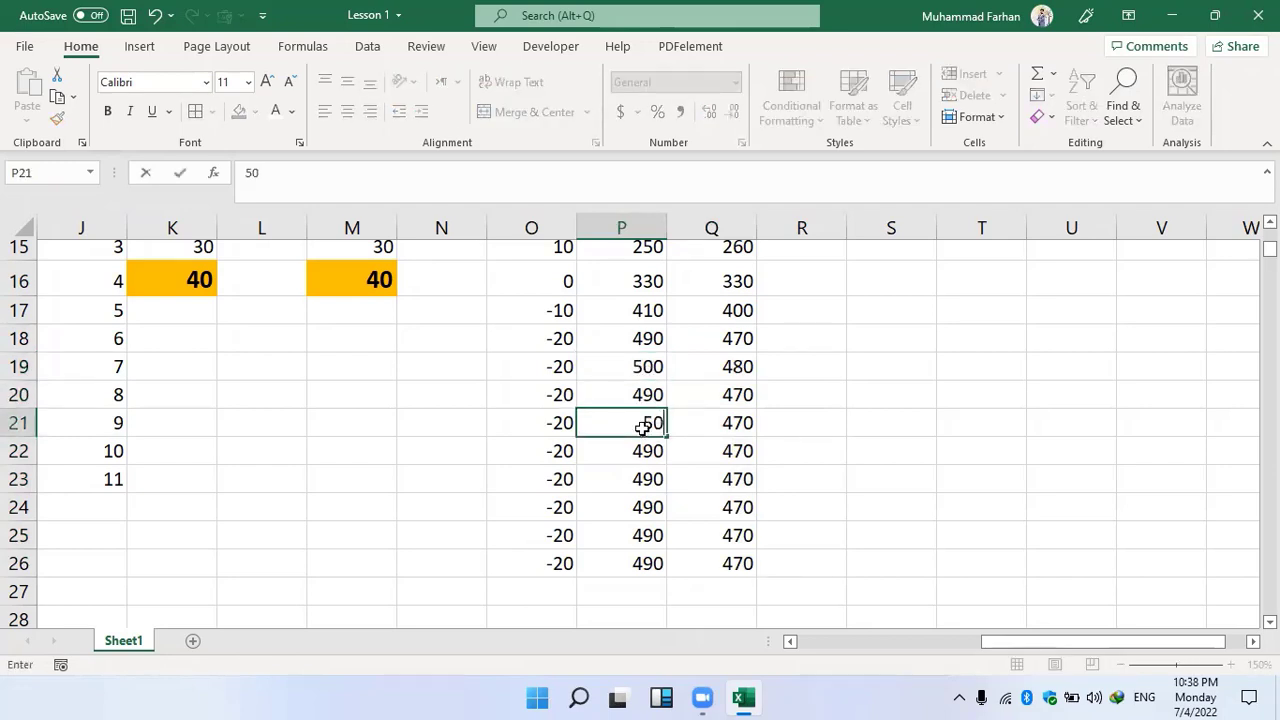
key(Return)
click(651, 481)
text(50)
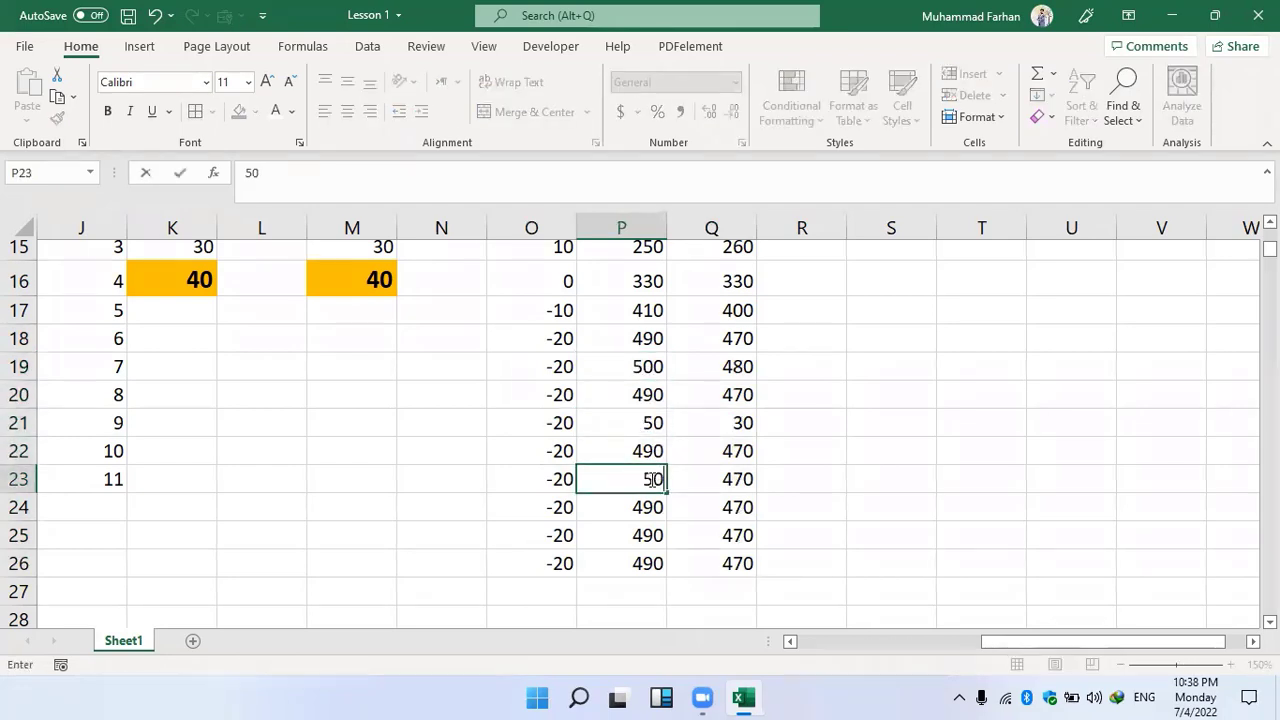
key(Return)
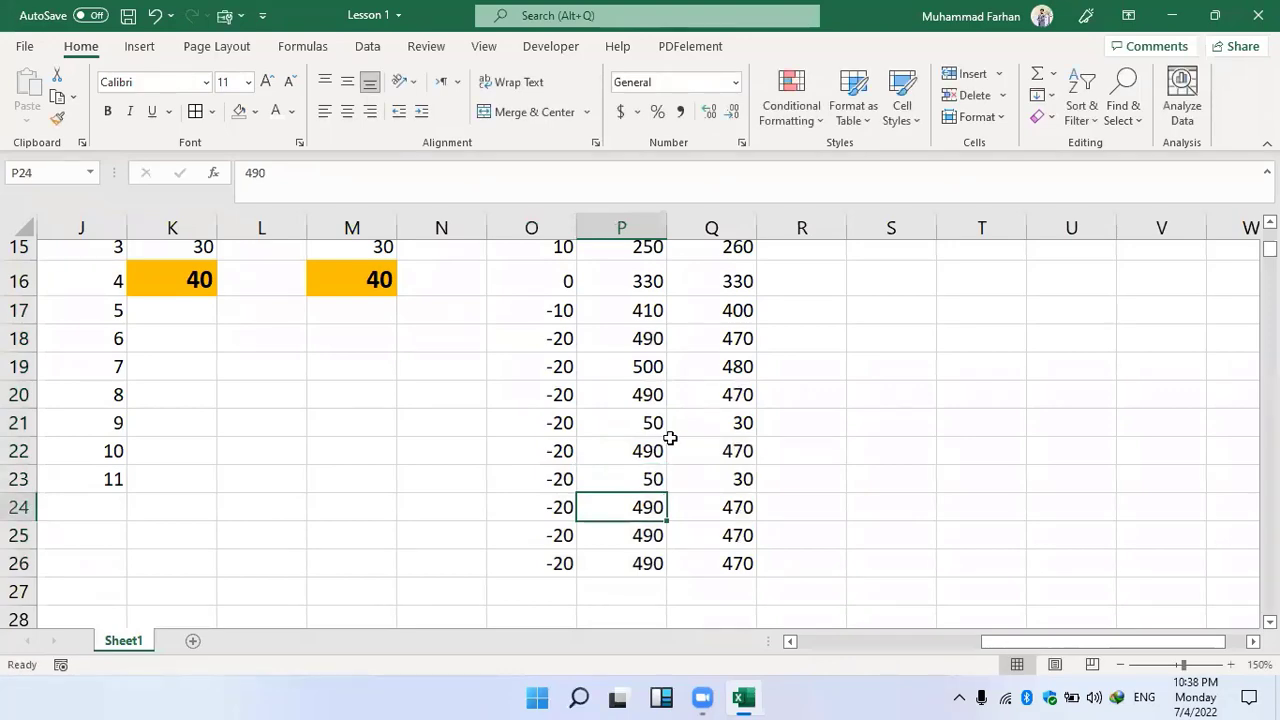
scroll(668, 438, up, 3)
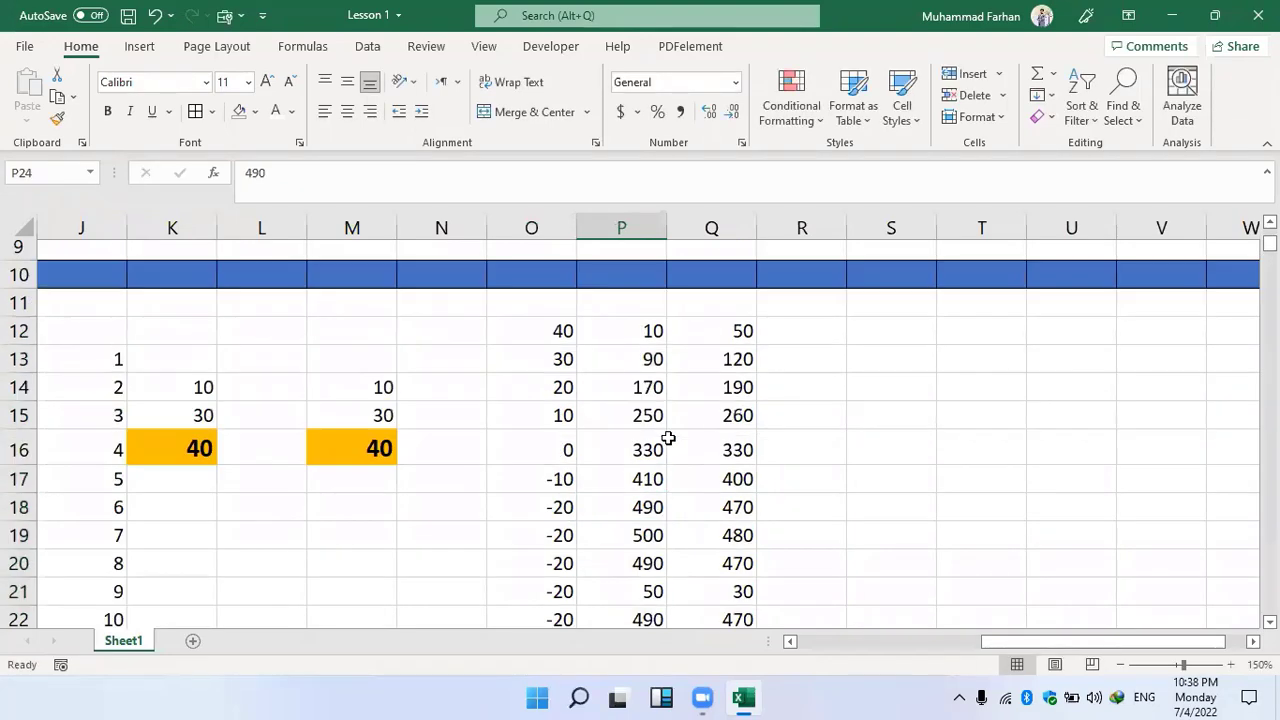
scroll(668, 438, down, 3)
scroll(668, 438, up, 2)
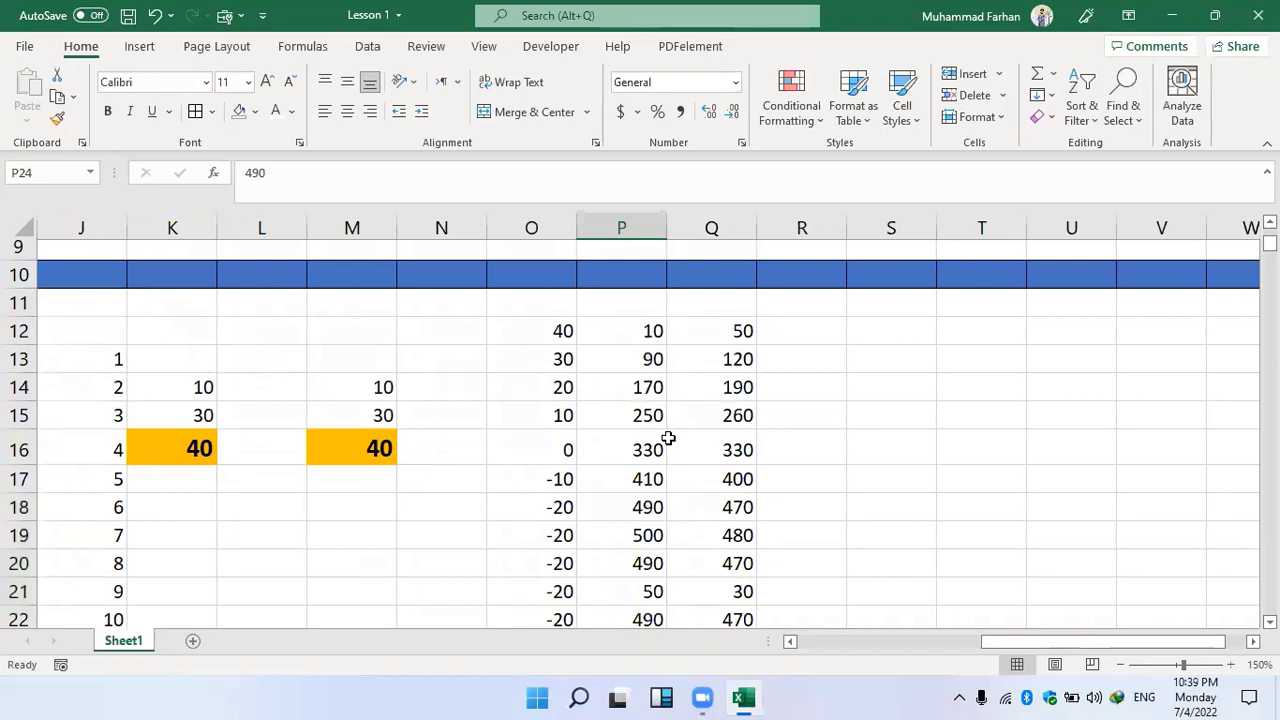
click(714, 340)
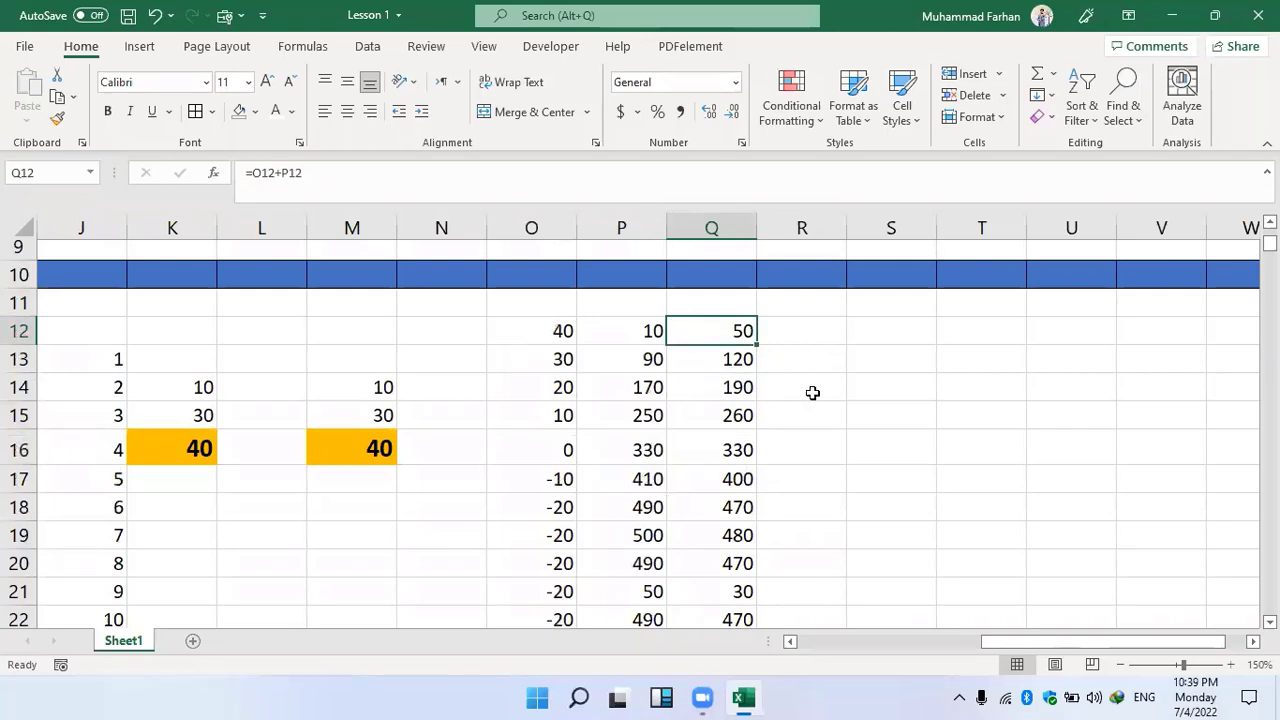
scroll(74, 410, right, 5)
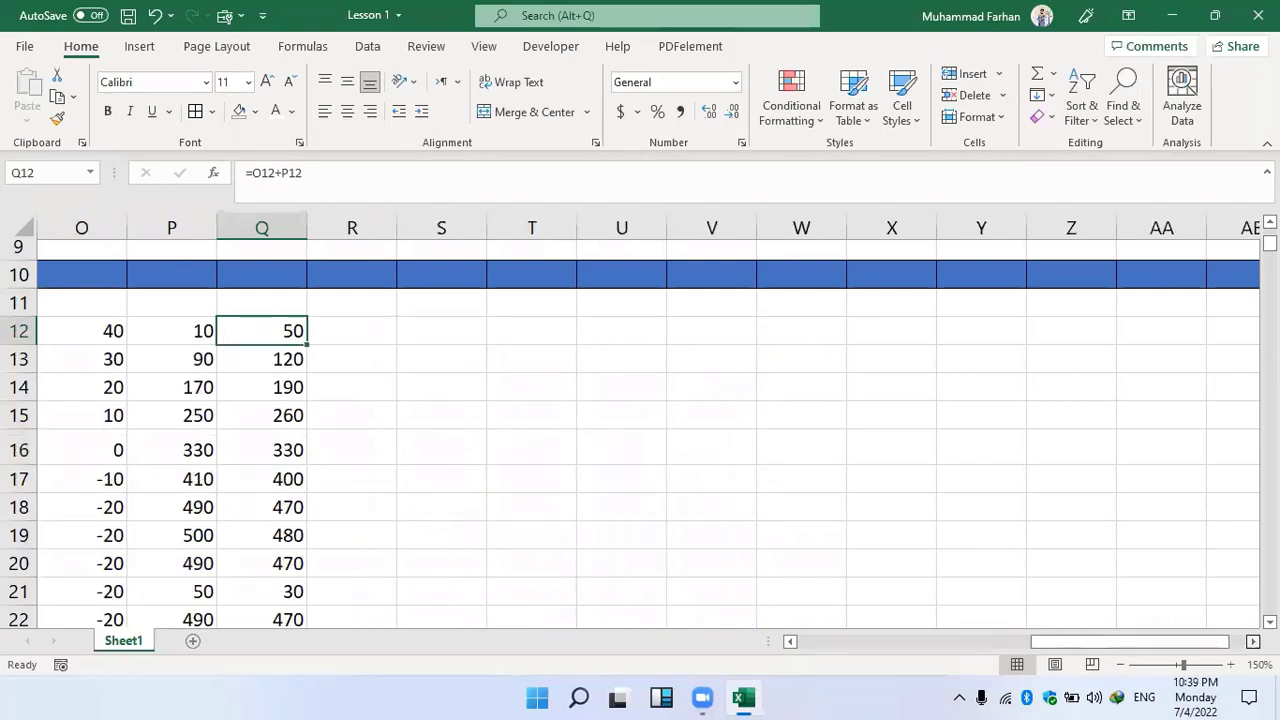
click(316, 337)
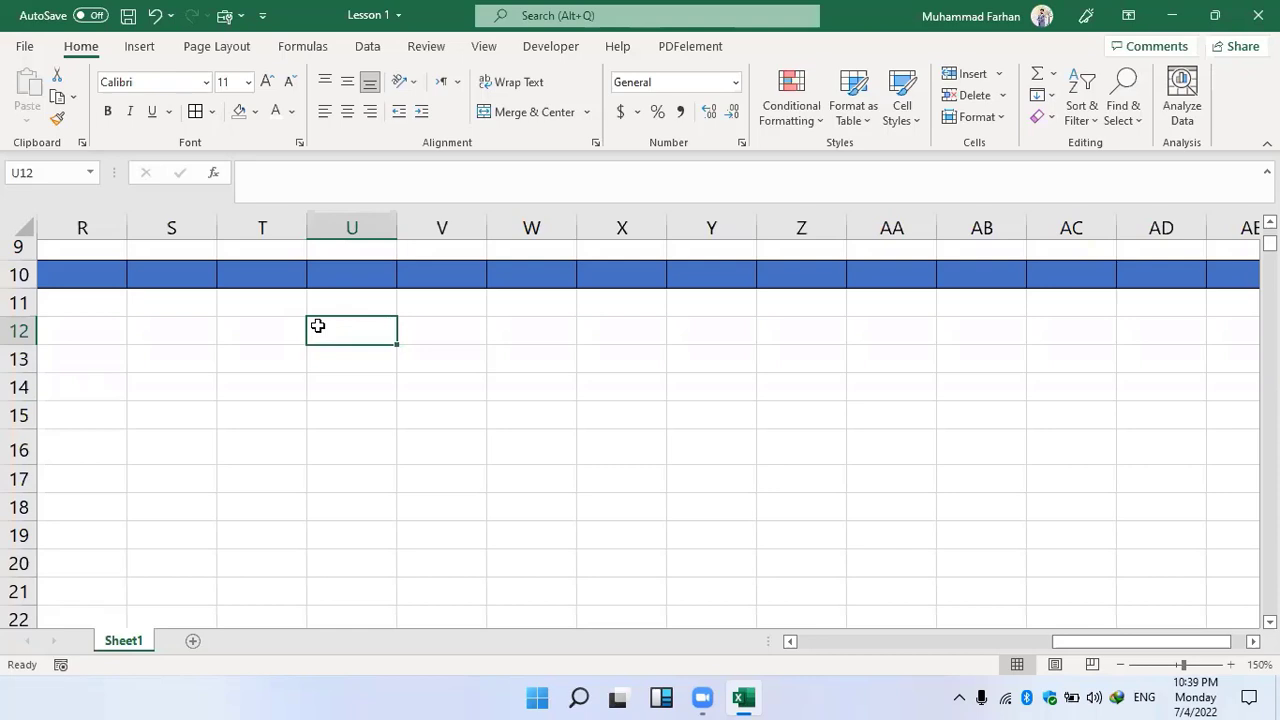
click(640, 323)
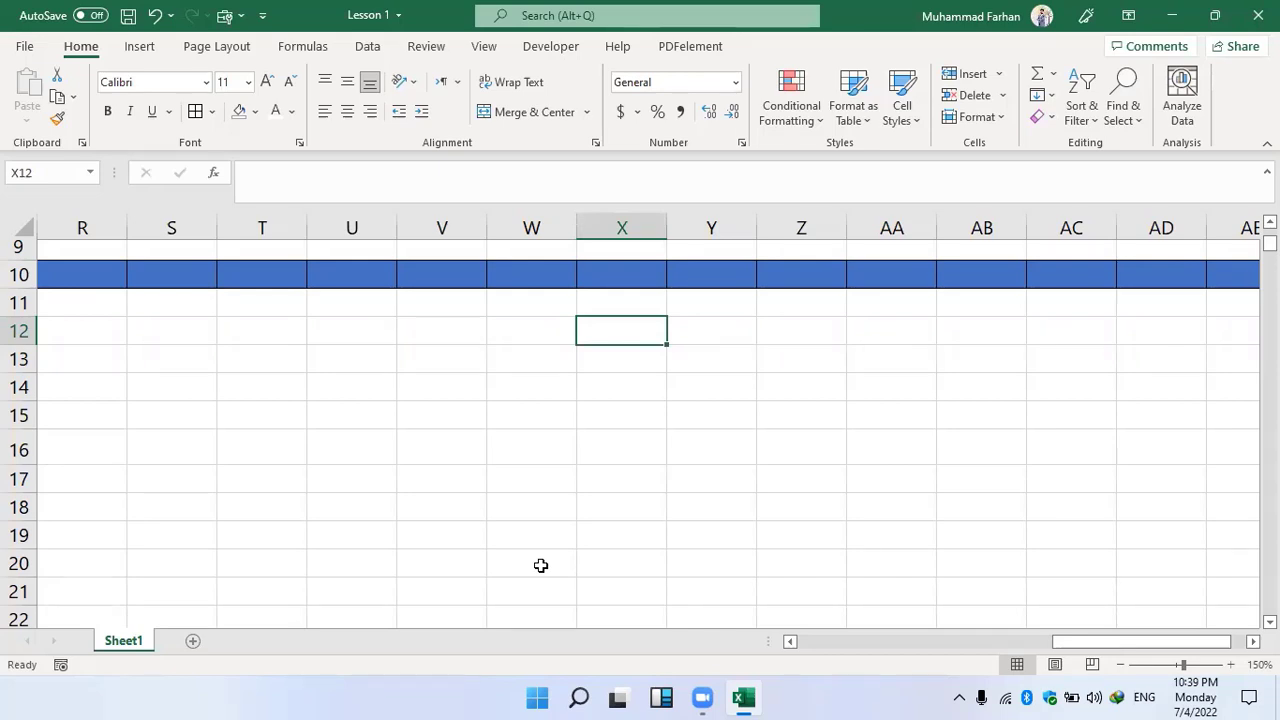
scroll(594, 476, up, 3)
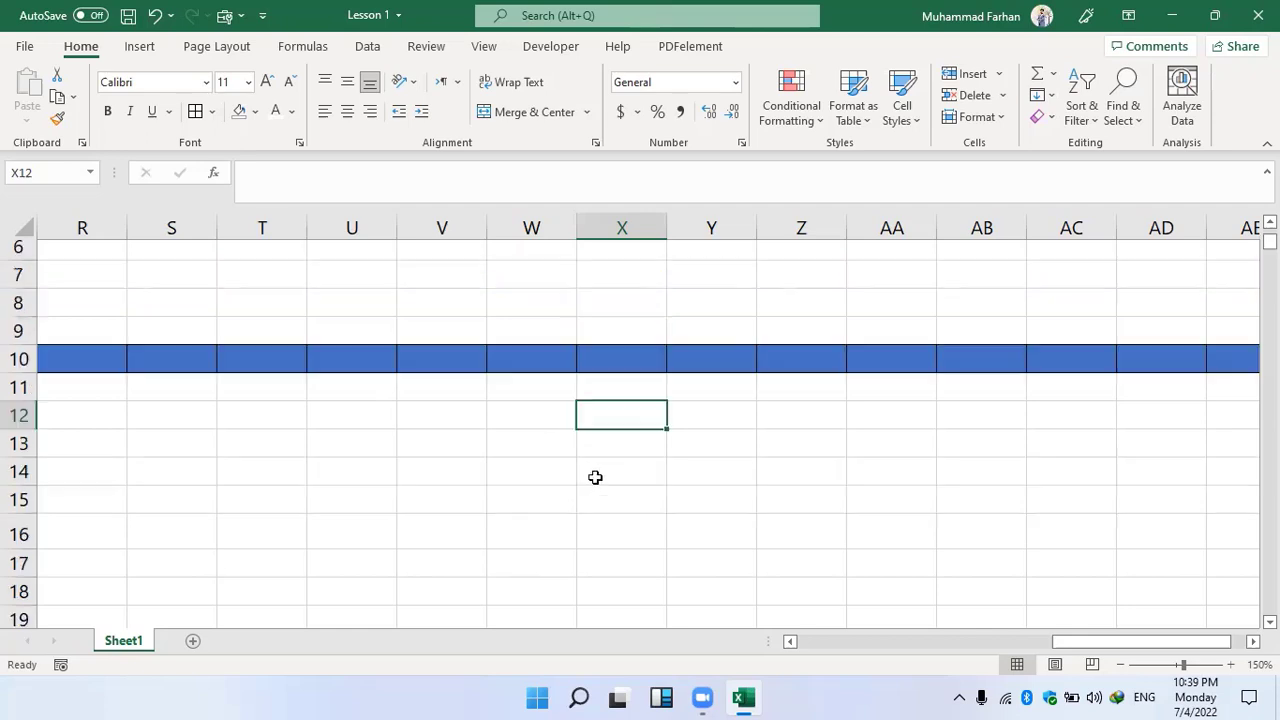
scroll(593, 465, down, 5)
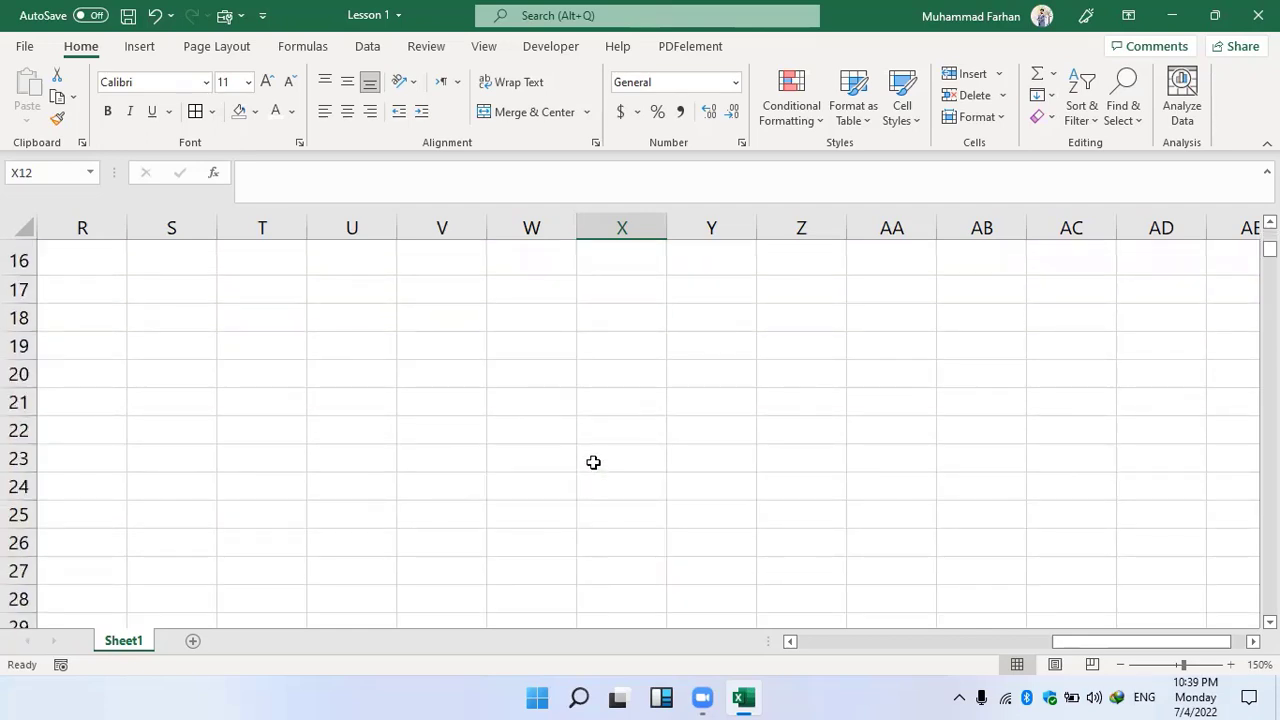
scroll(593, 462, up, 3)
scroll(593, 462, down, 1)
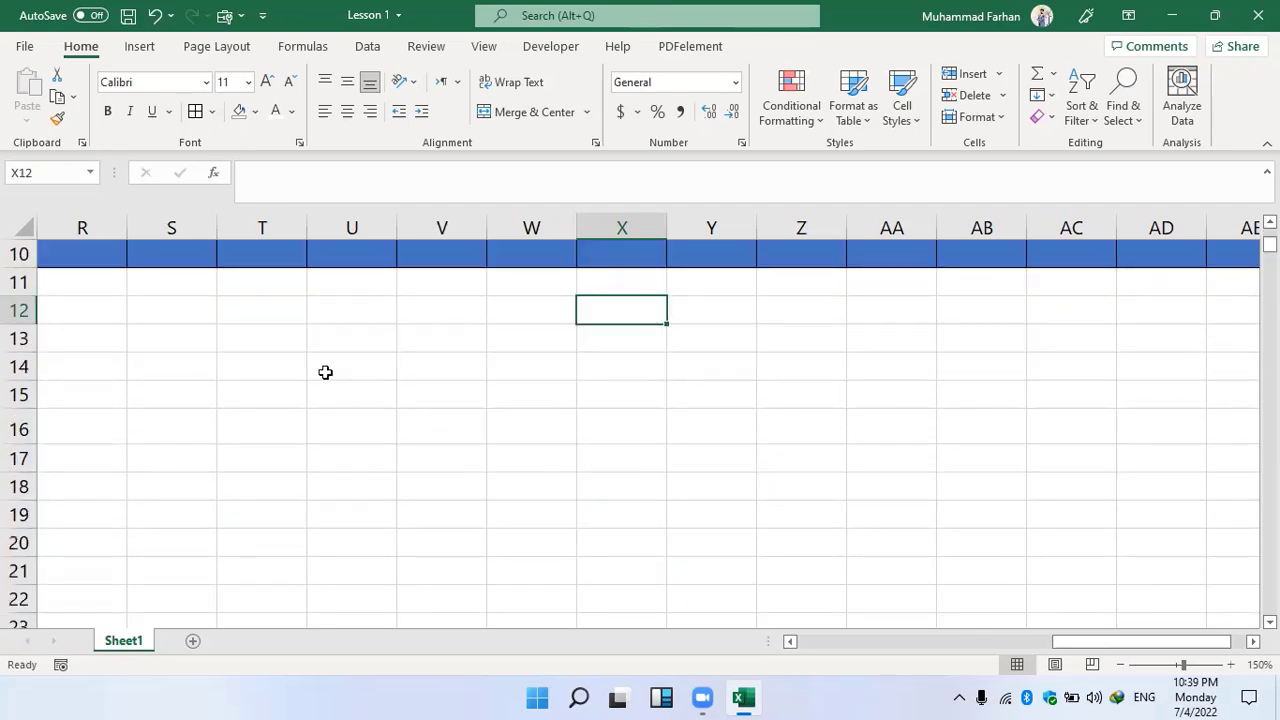
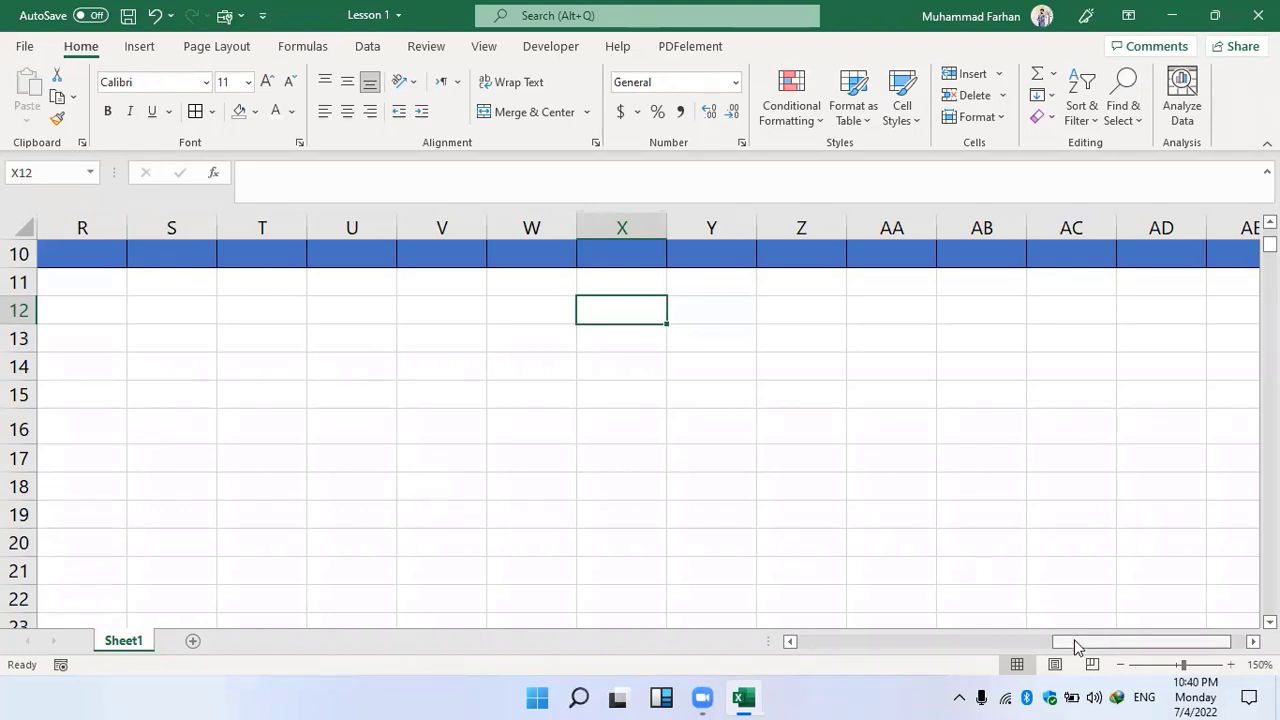
Review the cell-reference addition formulas in K16 and Q12.
drag(1074, 641, 843, 646)
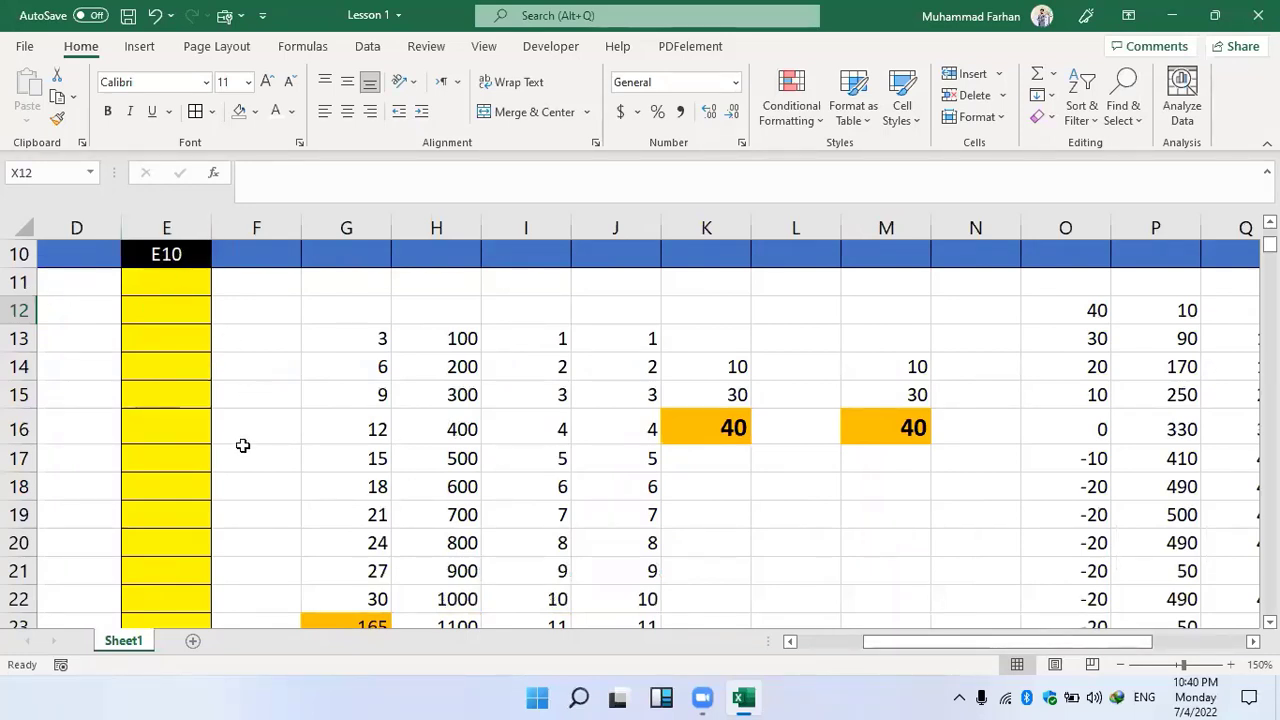
click(725, 428)
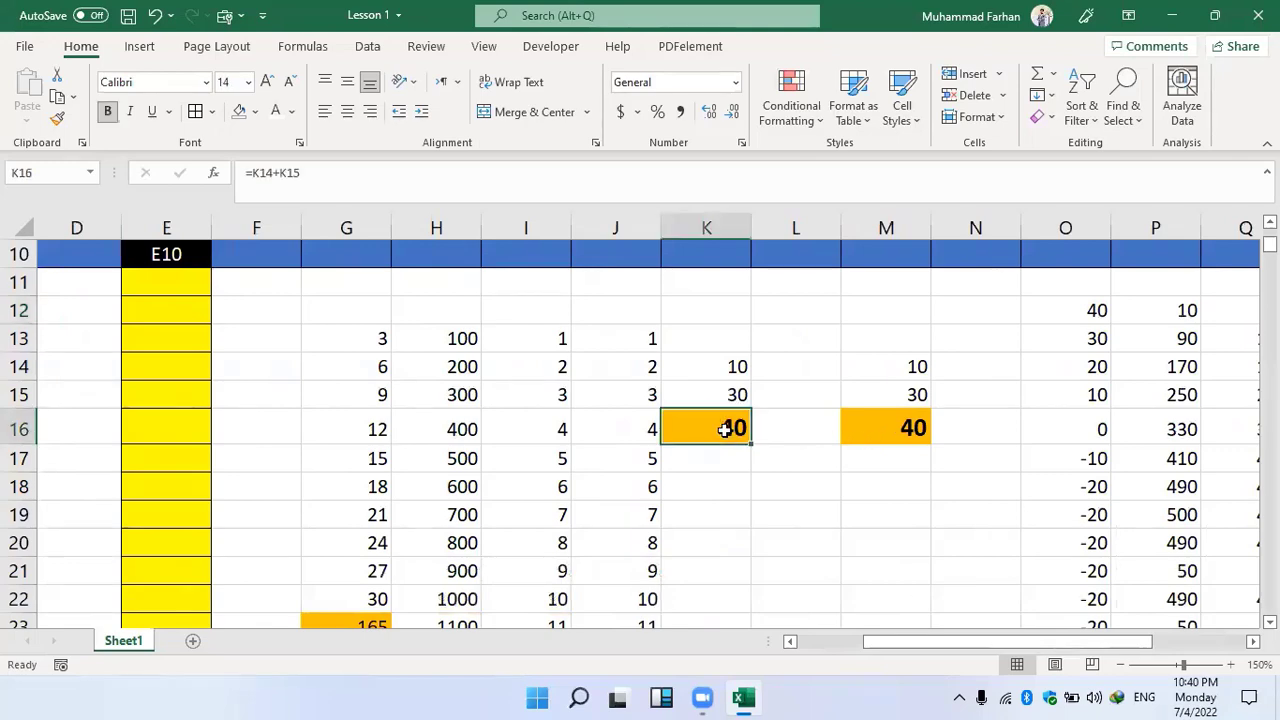
scroll(770, 436, down, 1)
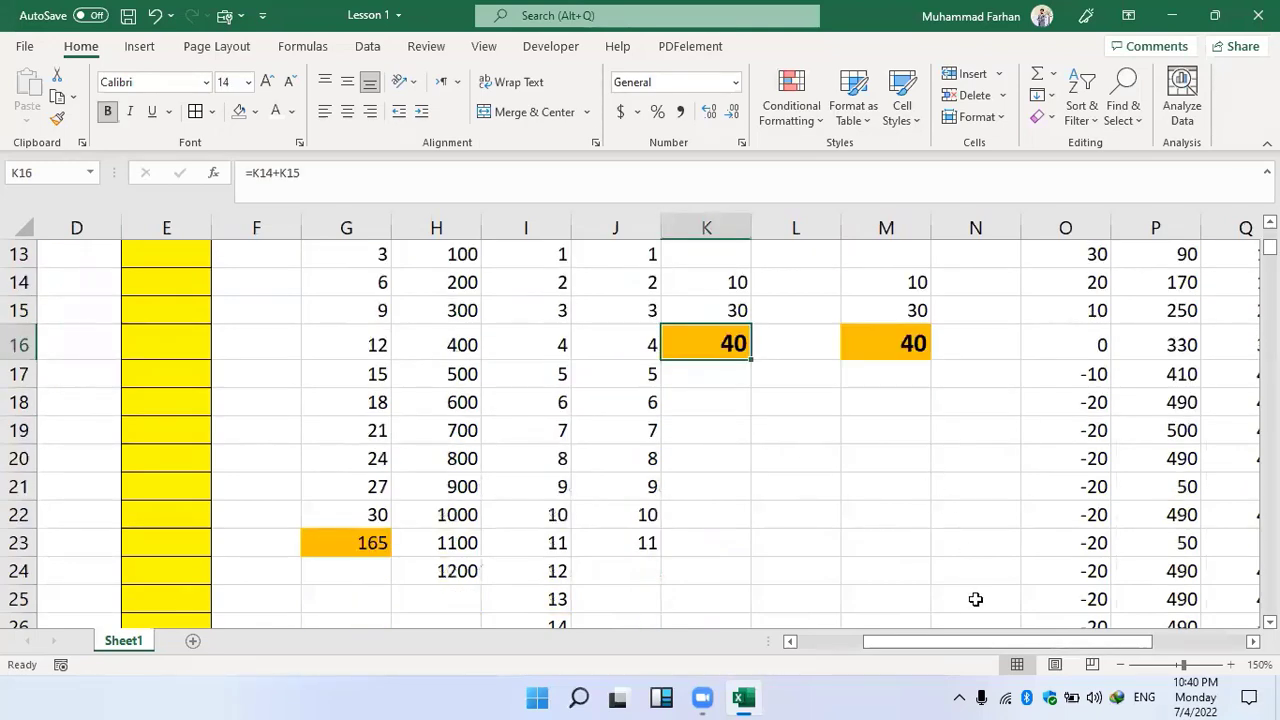
drag(975, 648, 1068, 648)
scroll(1008, 557, up, 4)
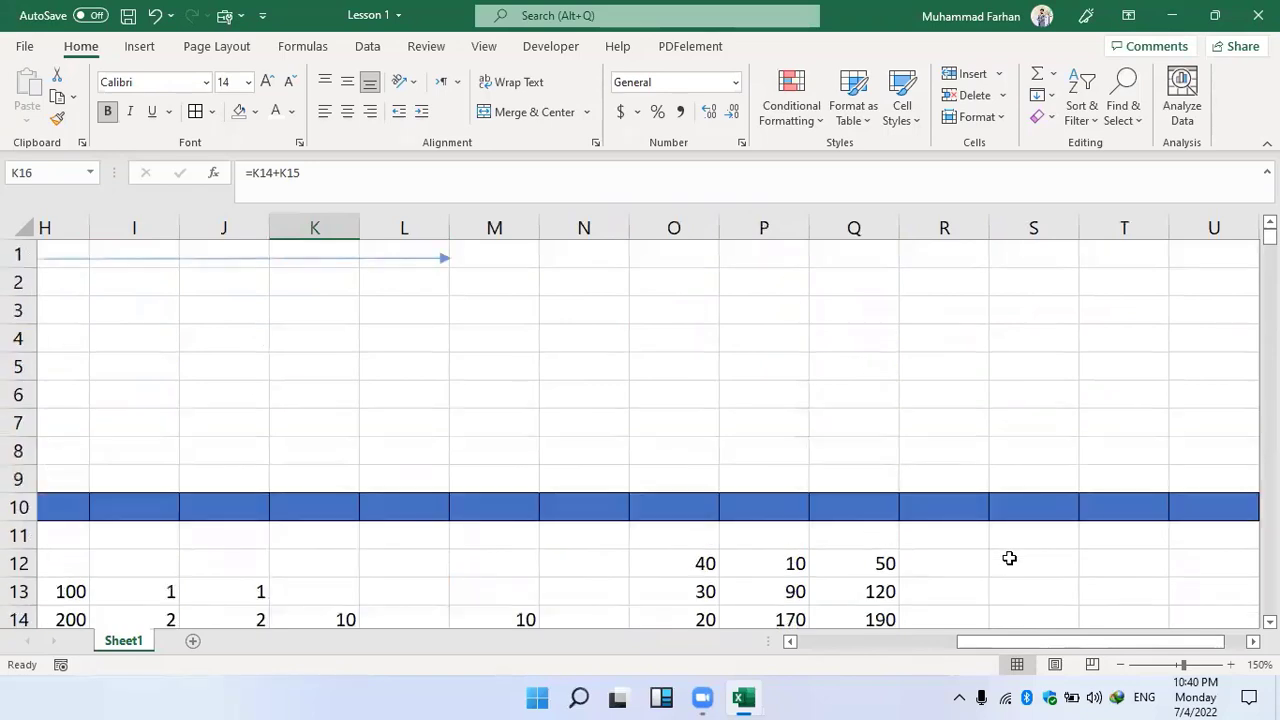
scroll(860, 345, down, 3)
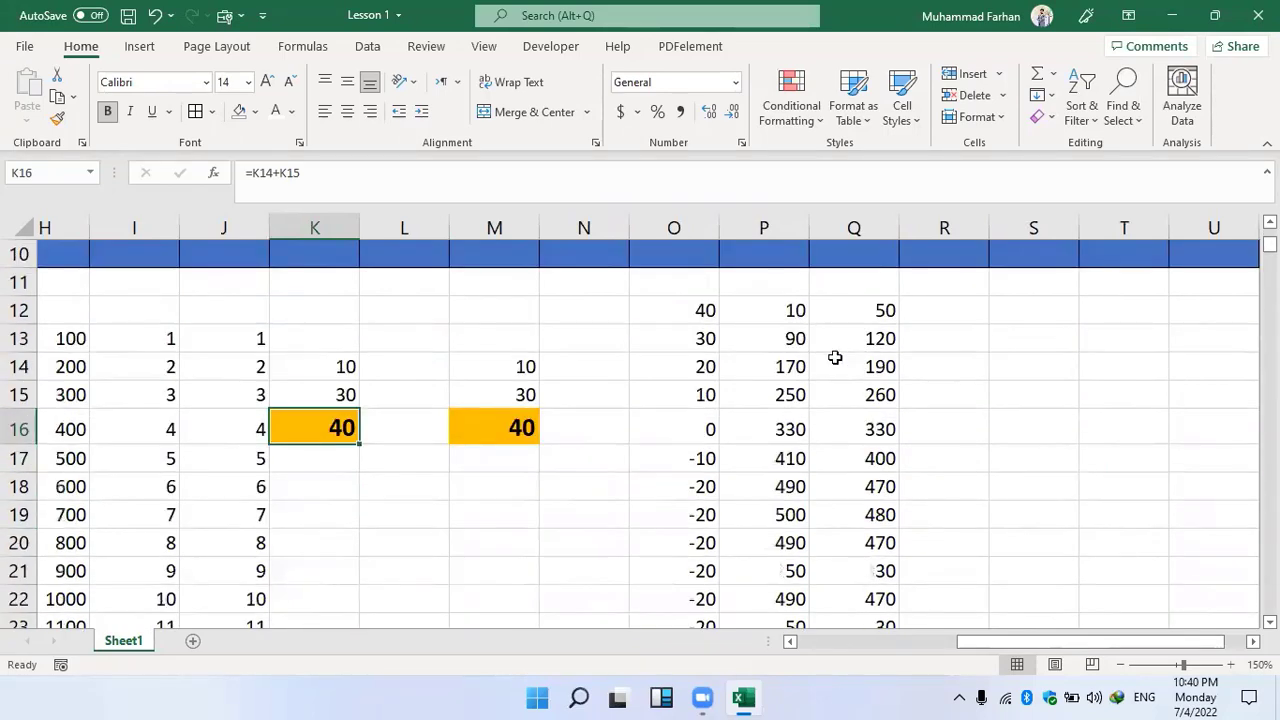
click(840, 314)
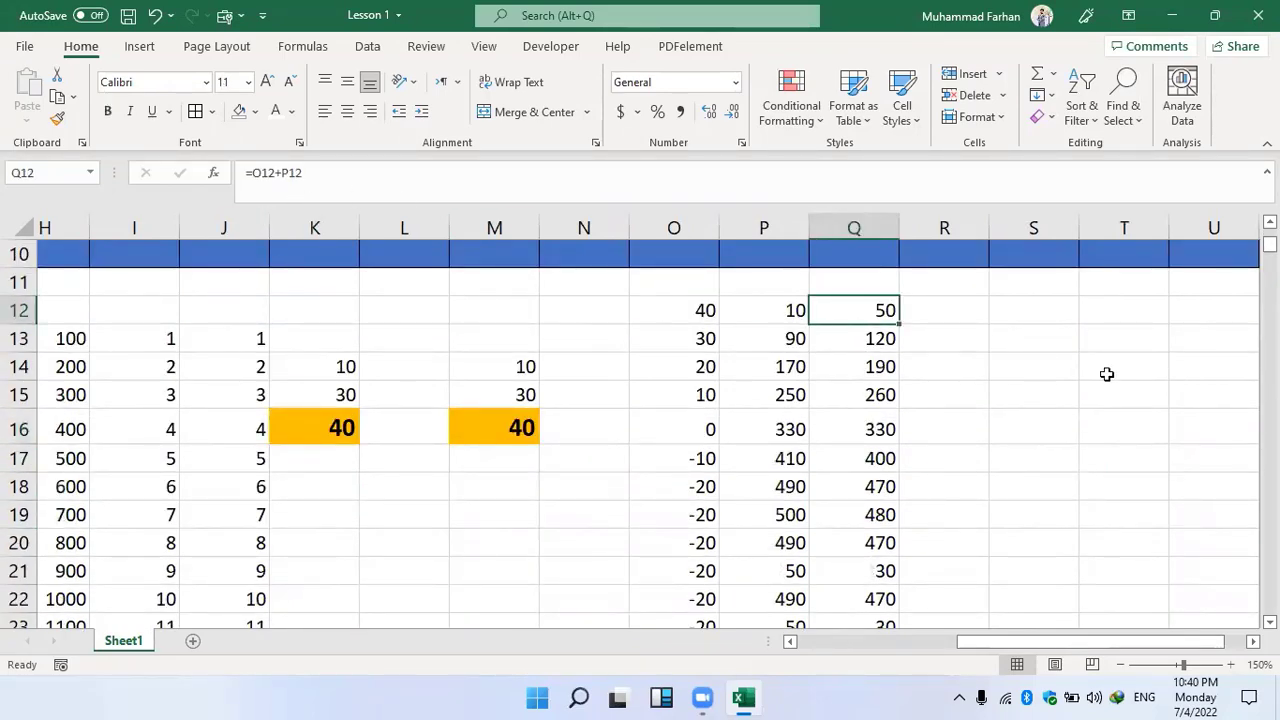
Enter the multiplication formula =Q12*P12*O12 in cell T12.
click(1253, 641)
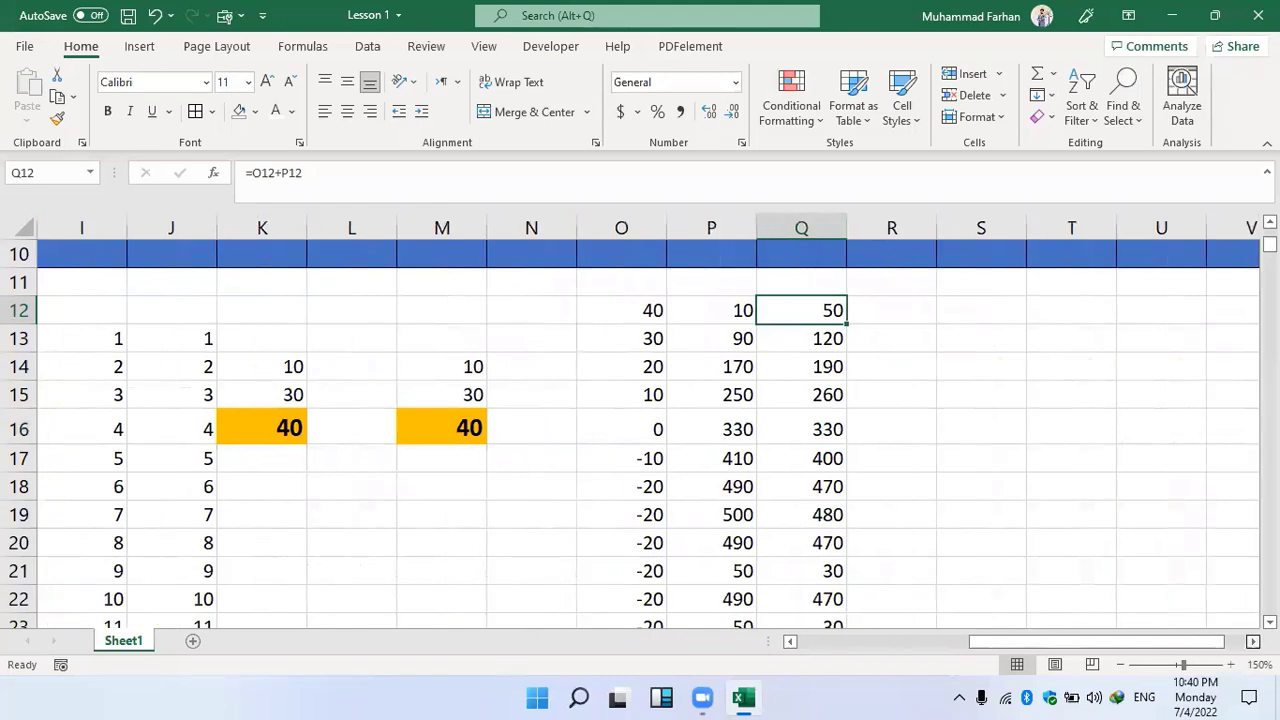
click(1253, 641)
click(1253, 641)
click(1253, 641)
click(1253, 641)
click(1253, 641)
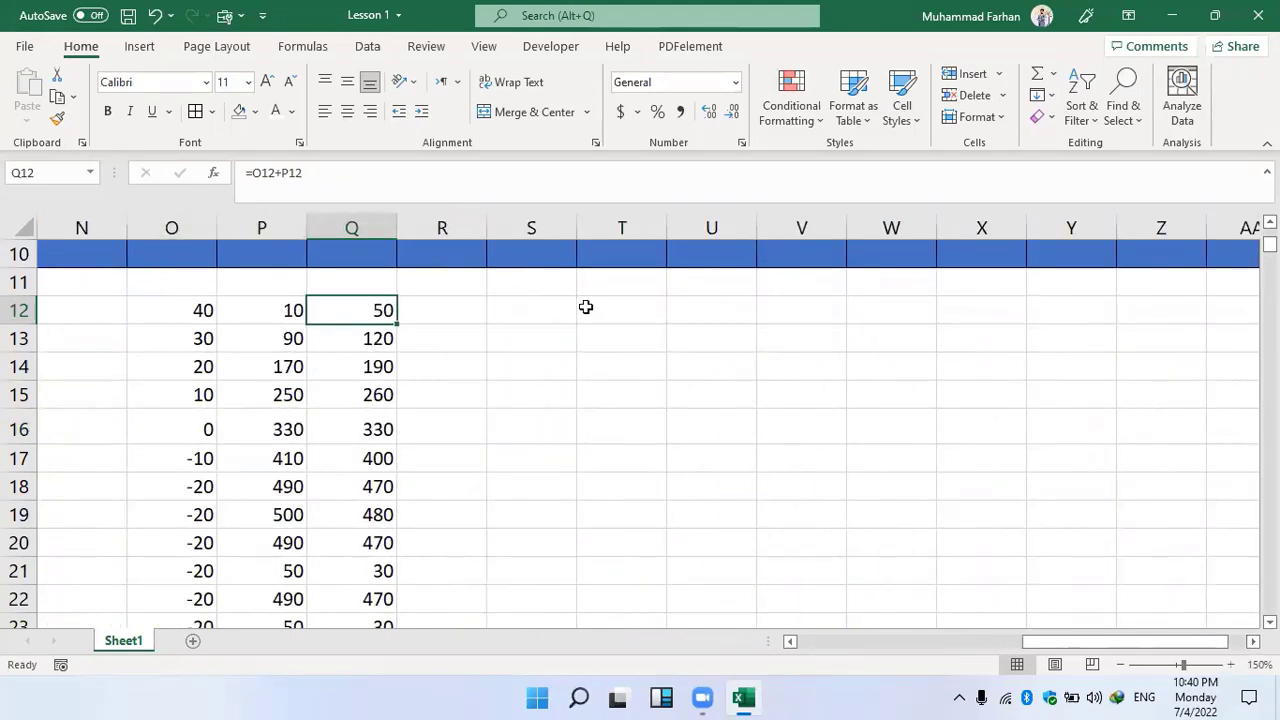
click(633, 318)
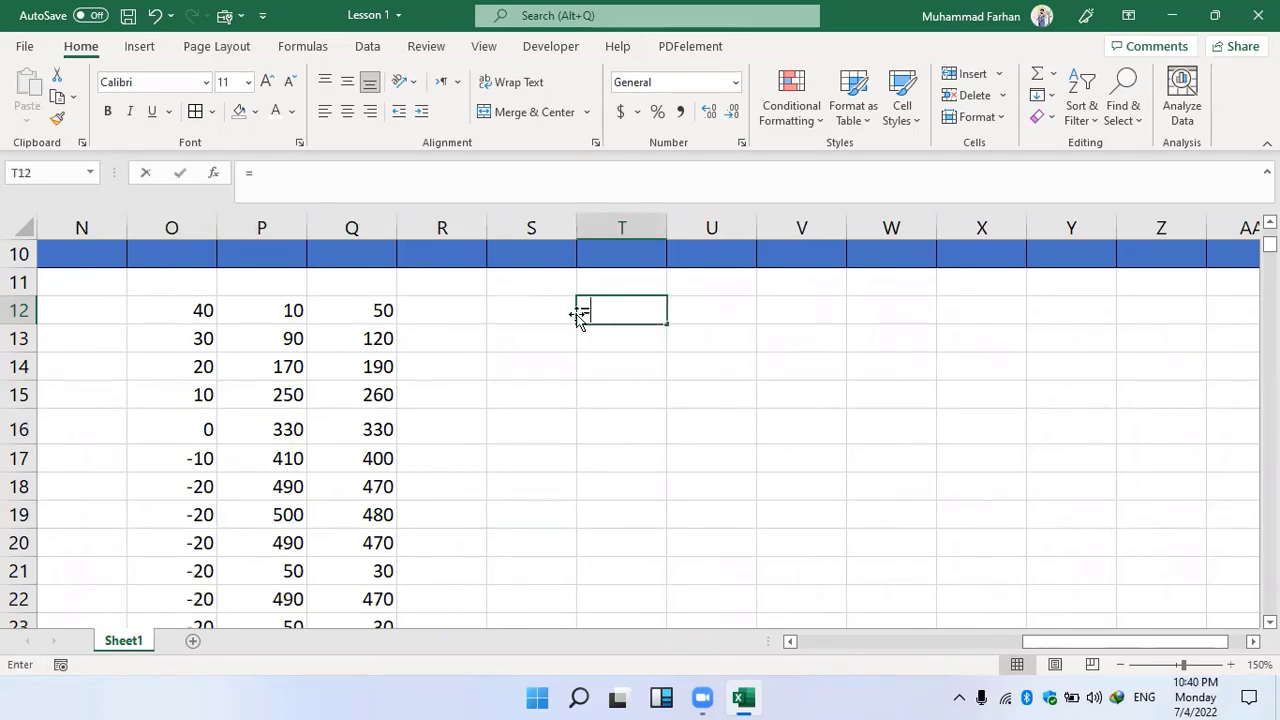
text(=)
click(374, 311)
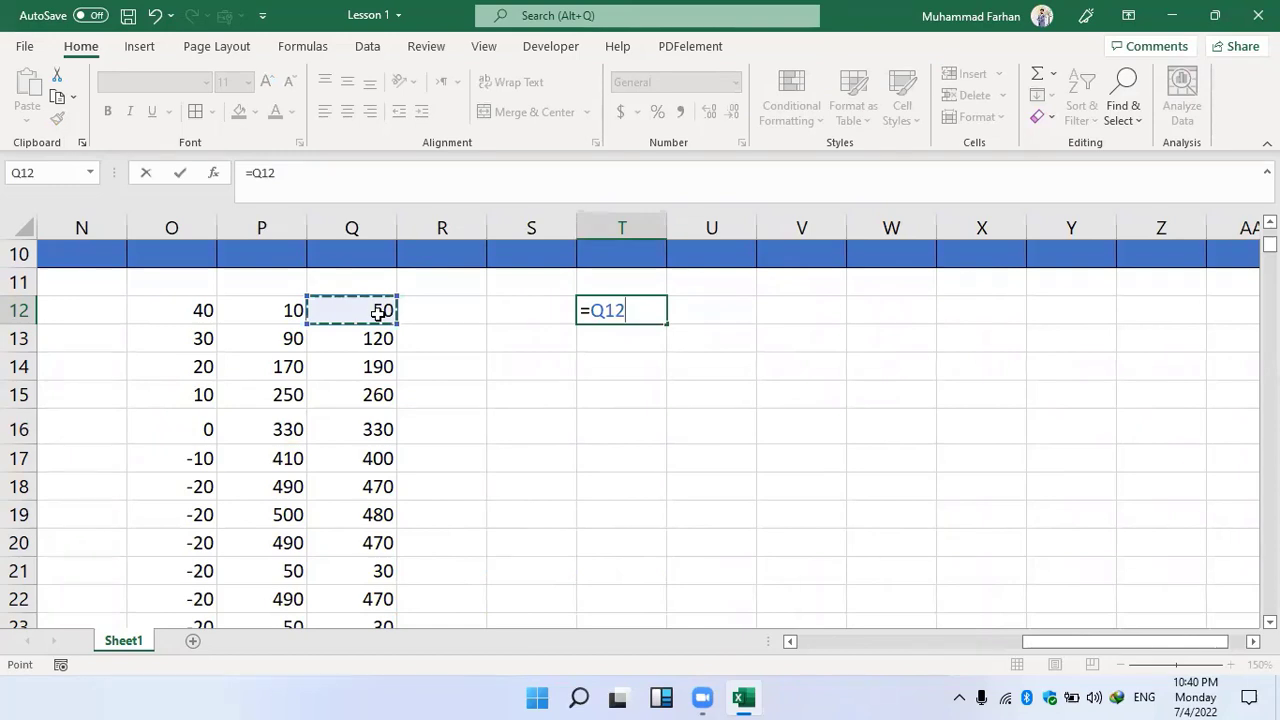
text(+)
key(BackSpace)
text(*)
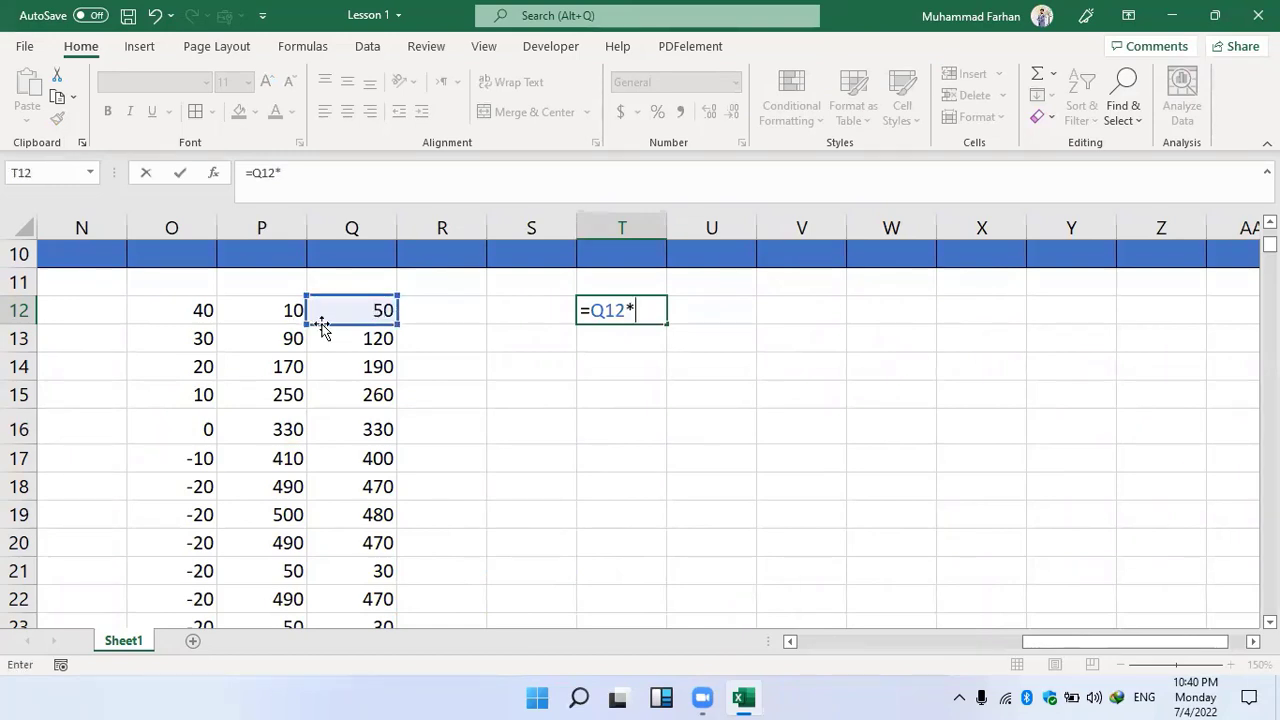
click(288, 308)
text(*)
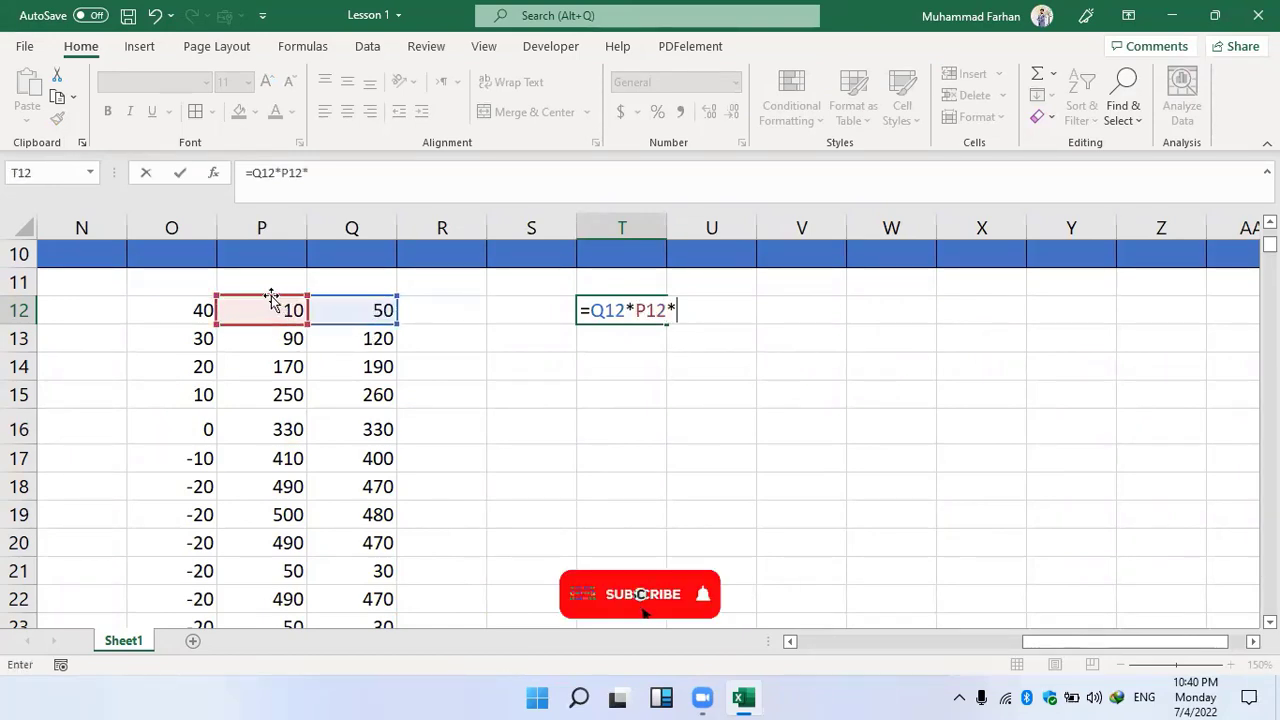
click(158, 308)
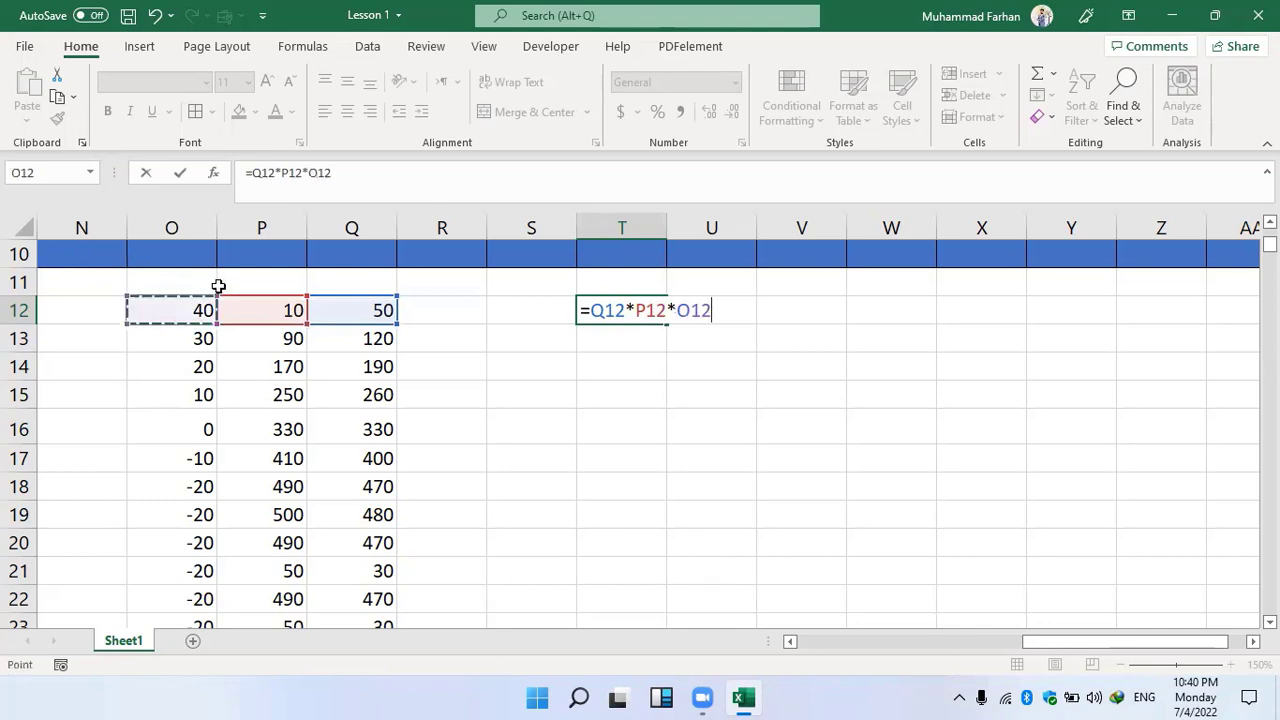
key(Return)
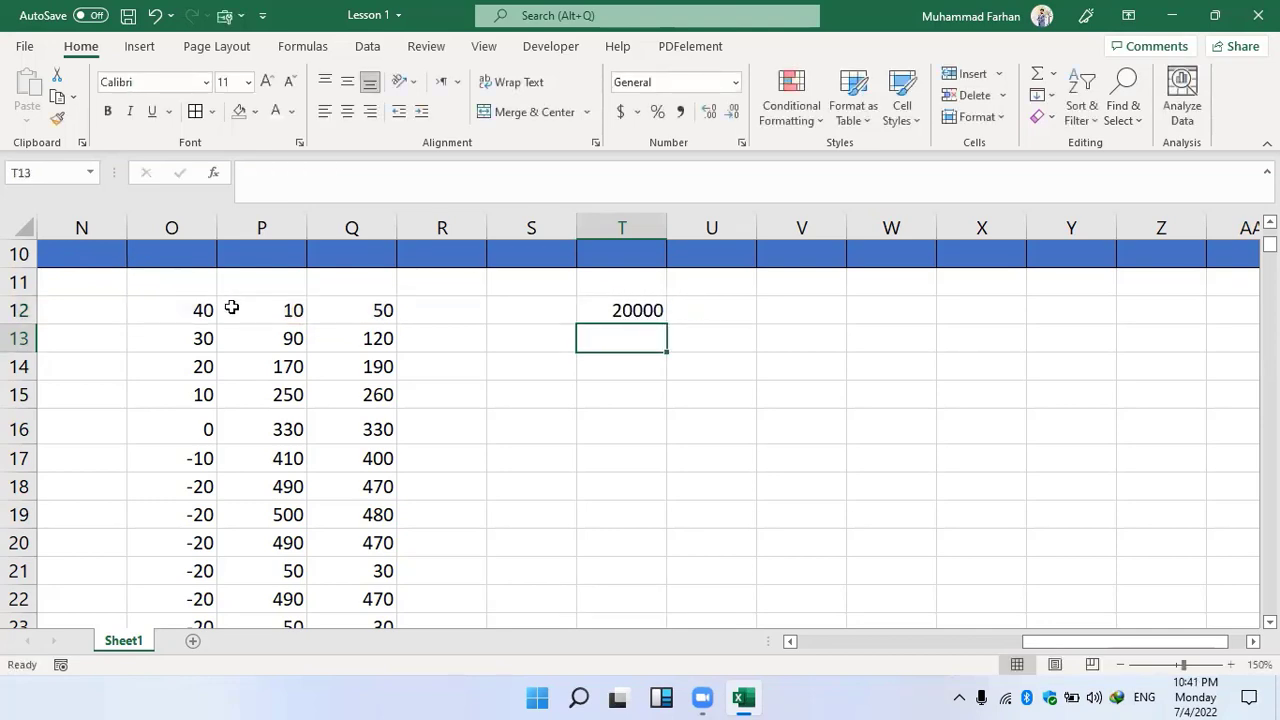
Copy the multiplication formula from T12 down through T26.
click(628, 307)
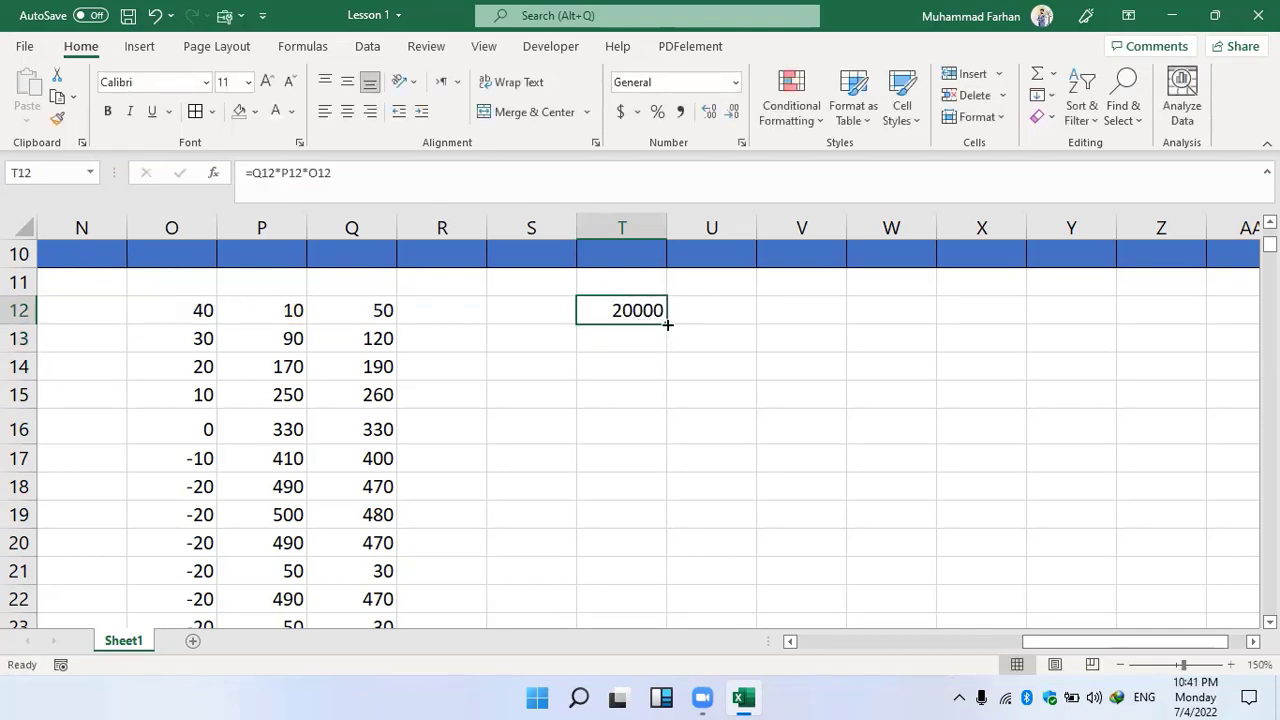
drag(666, 326, 662, 550)
scroll(636, 471, up, 4)
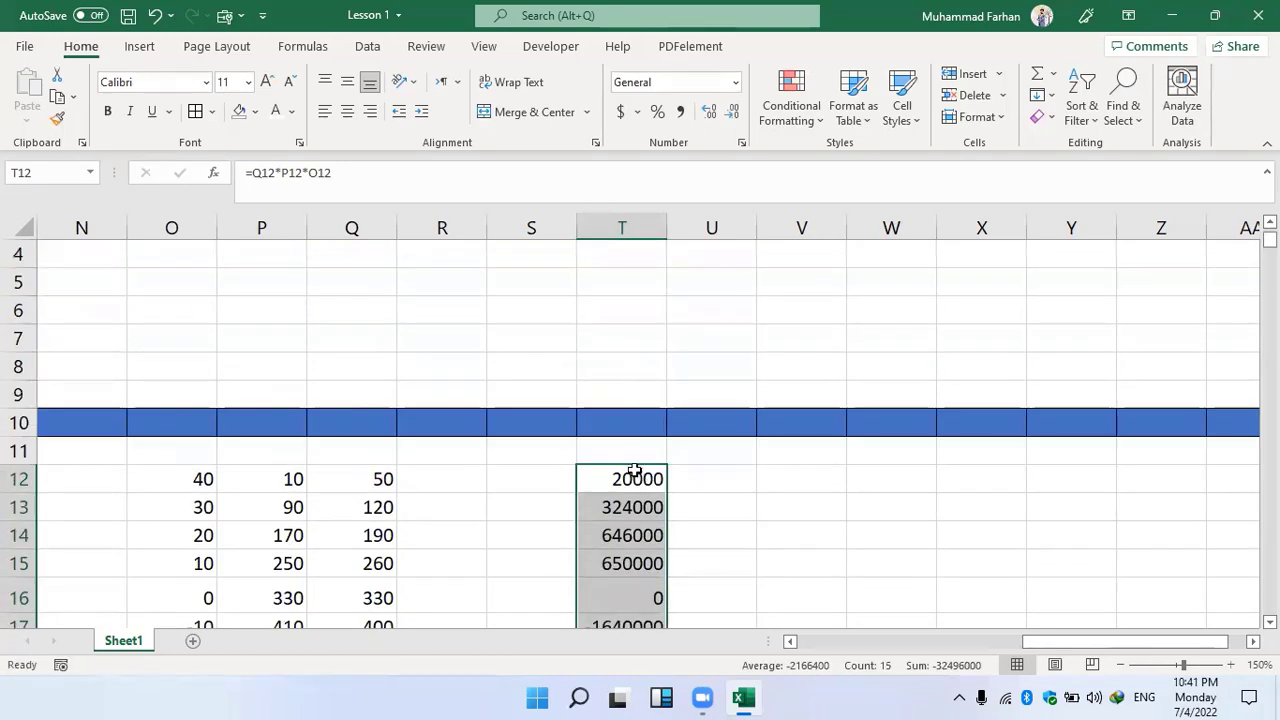
scroll(630, 450, down, 3)
scroll(620, 444, up, 2)
Examine the filled multiplication formulas in T12 through T15 against the source values in columns O, P and Q.
click(622, 424)
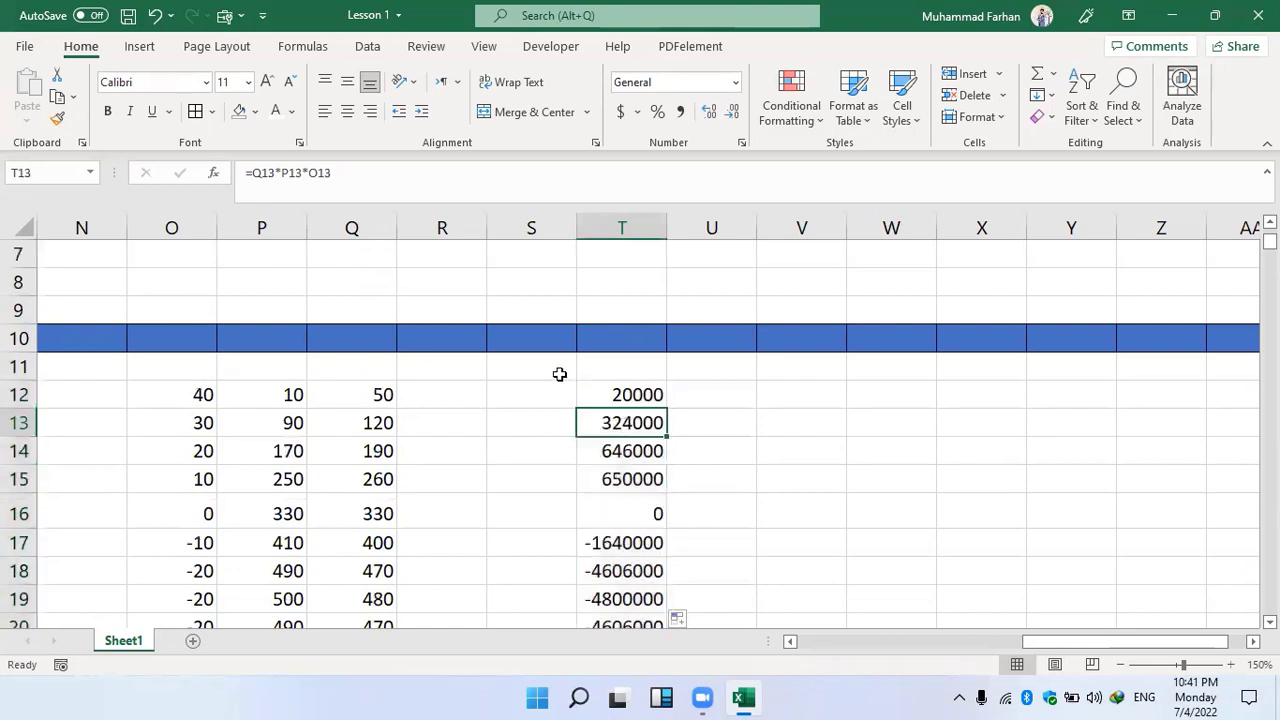
click(383, 178)
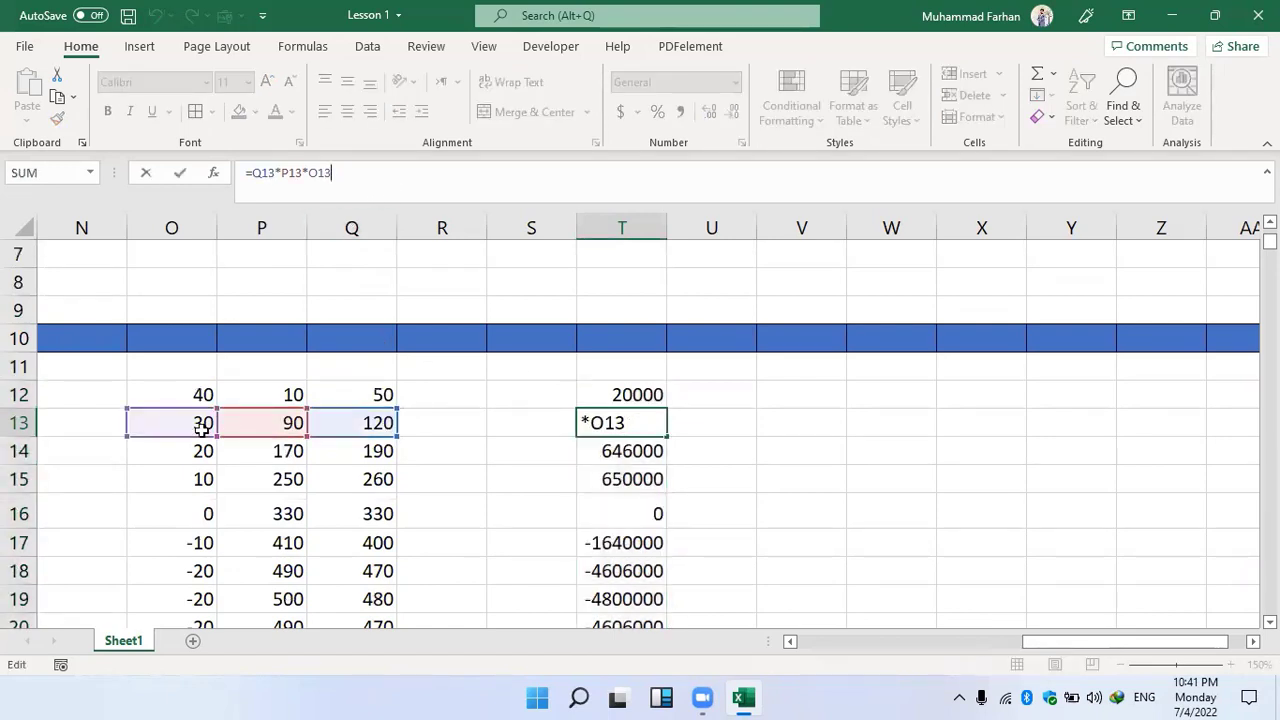
click(618, 450)
double_click(620, 450)
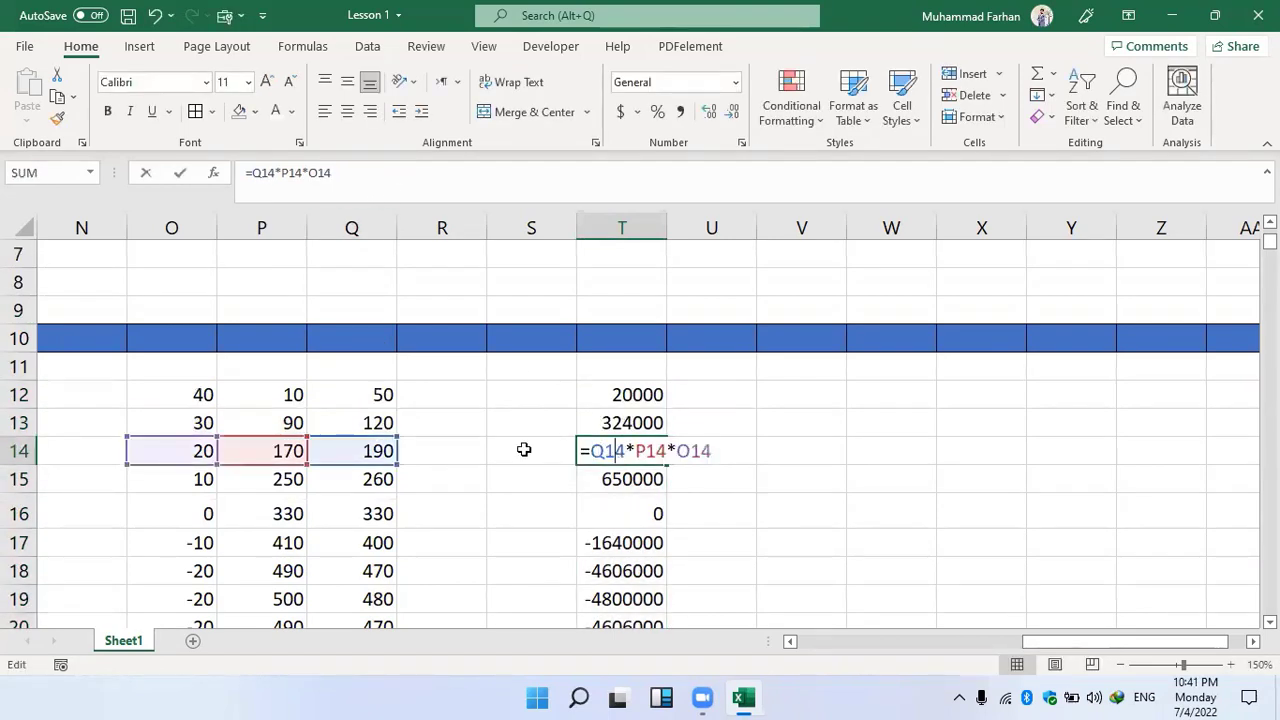
click(644, 478)
click(690, 432)
click(659, 395)
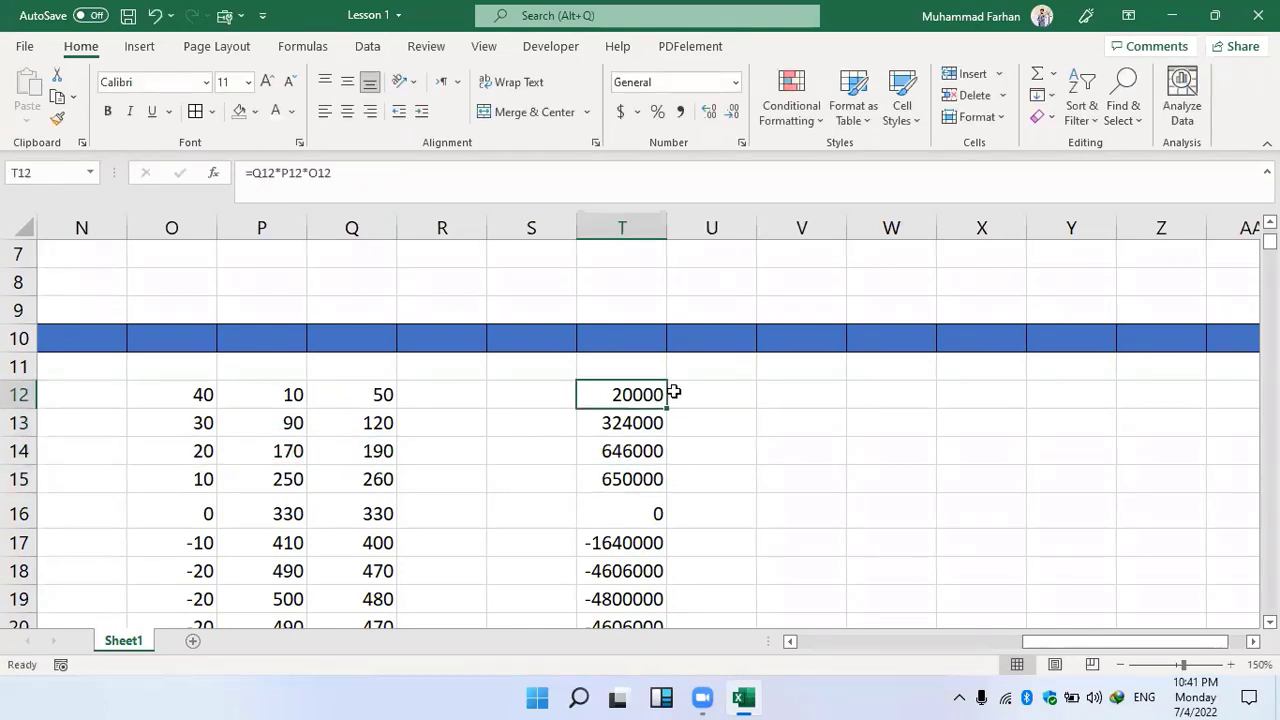
scroll(655, 455, down, 1)
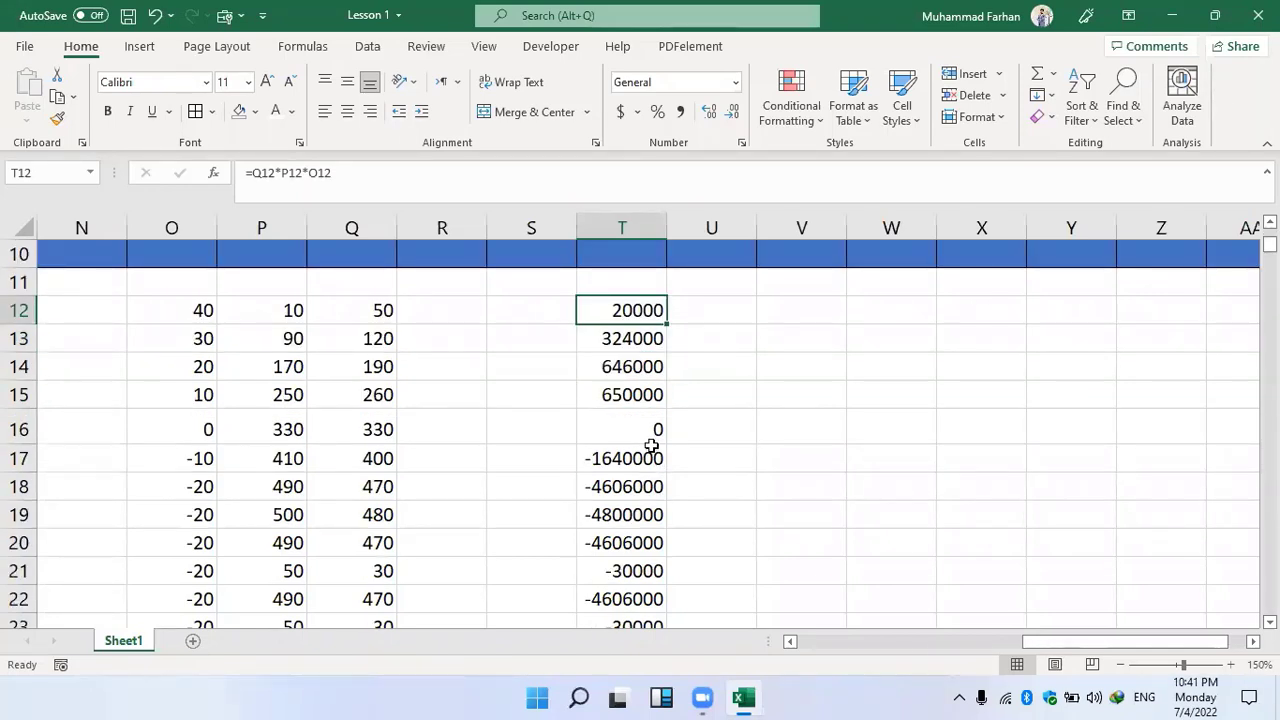
click(806, 420)
scroll(711, 413, down, 1)
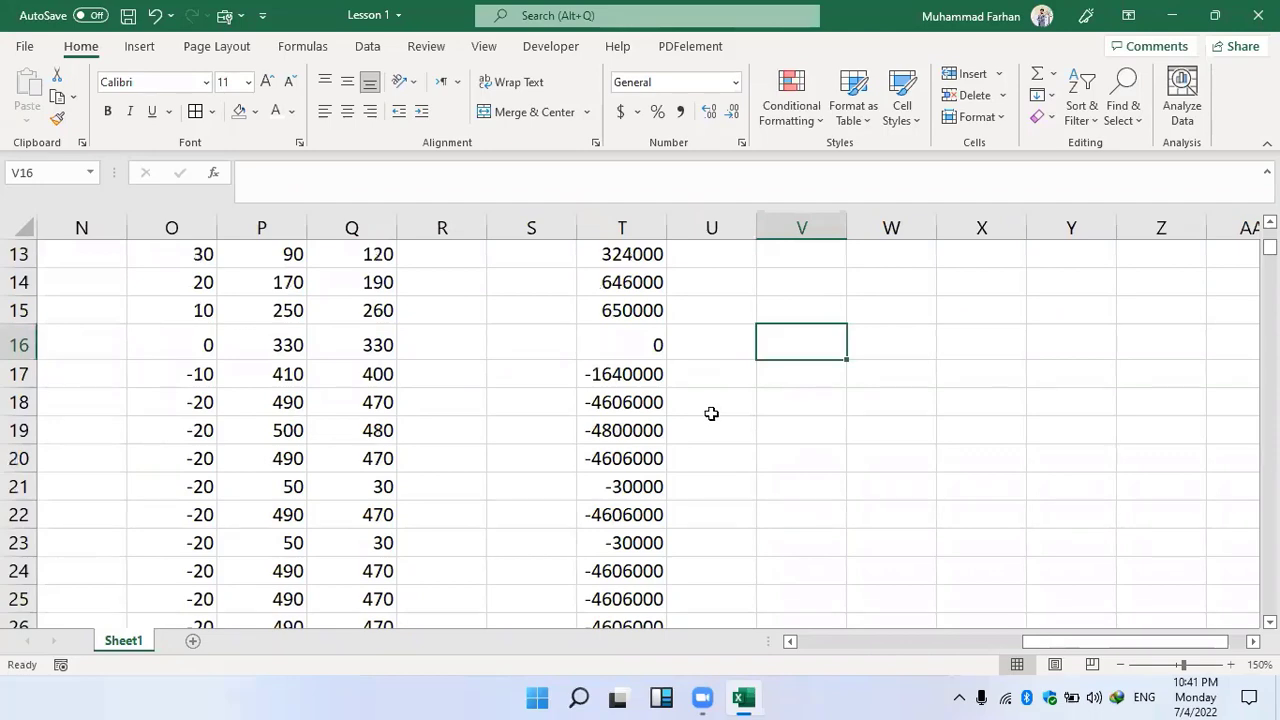
scroll(706, 395, up, 2)
scroll(700, 408, down, 2)
Add a new worksheet and enter the headings Sr# in A1 and Name in B1.
click(193, 640)
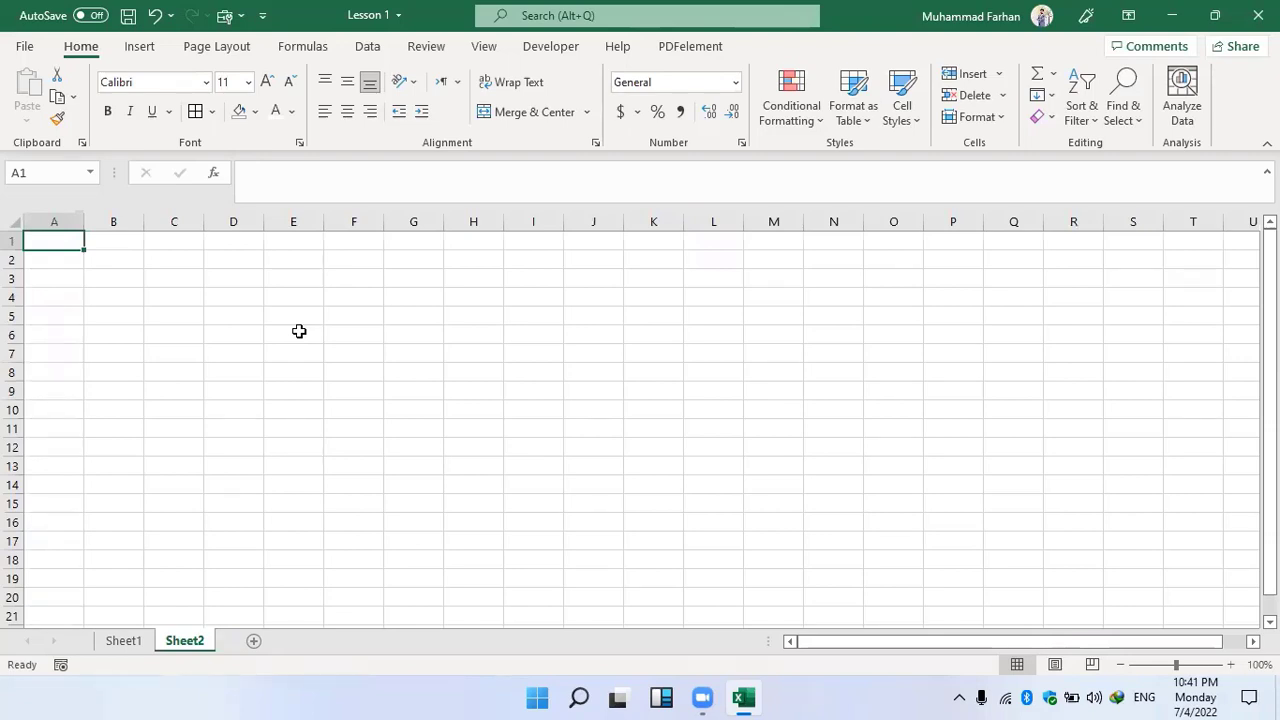
text(Sr)
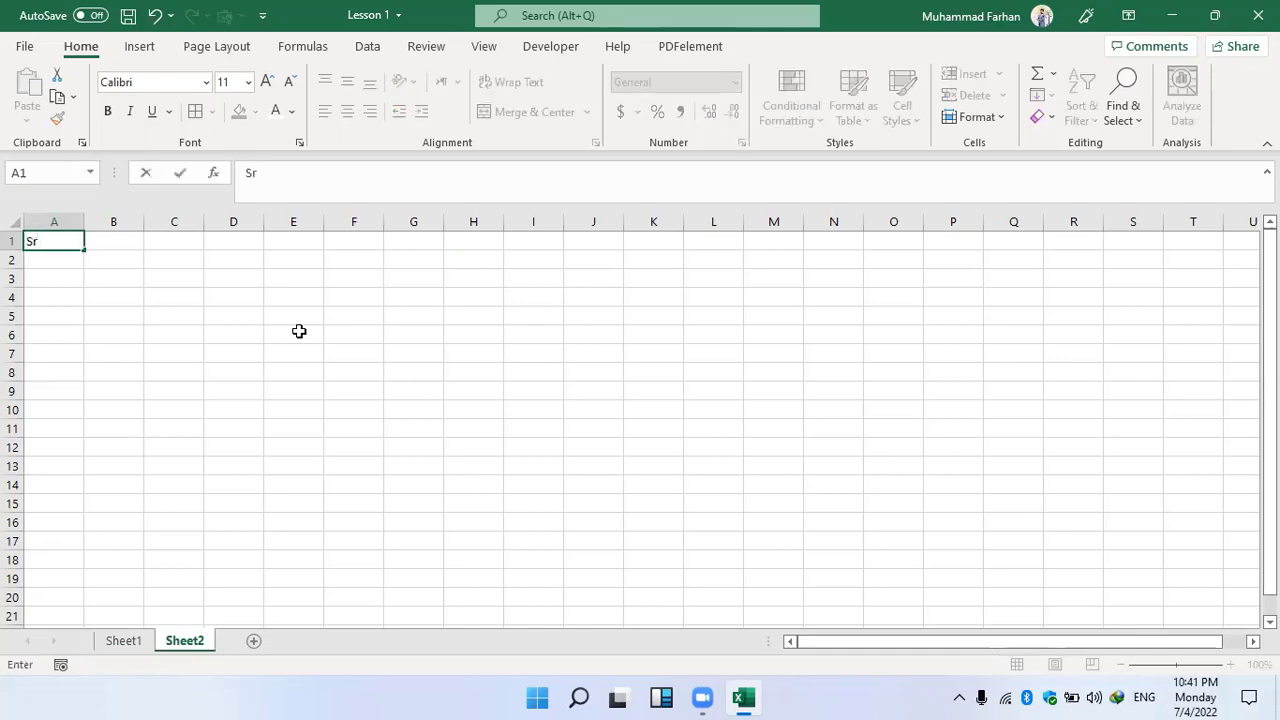
text(#)
key(Tab)
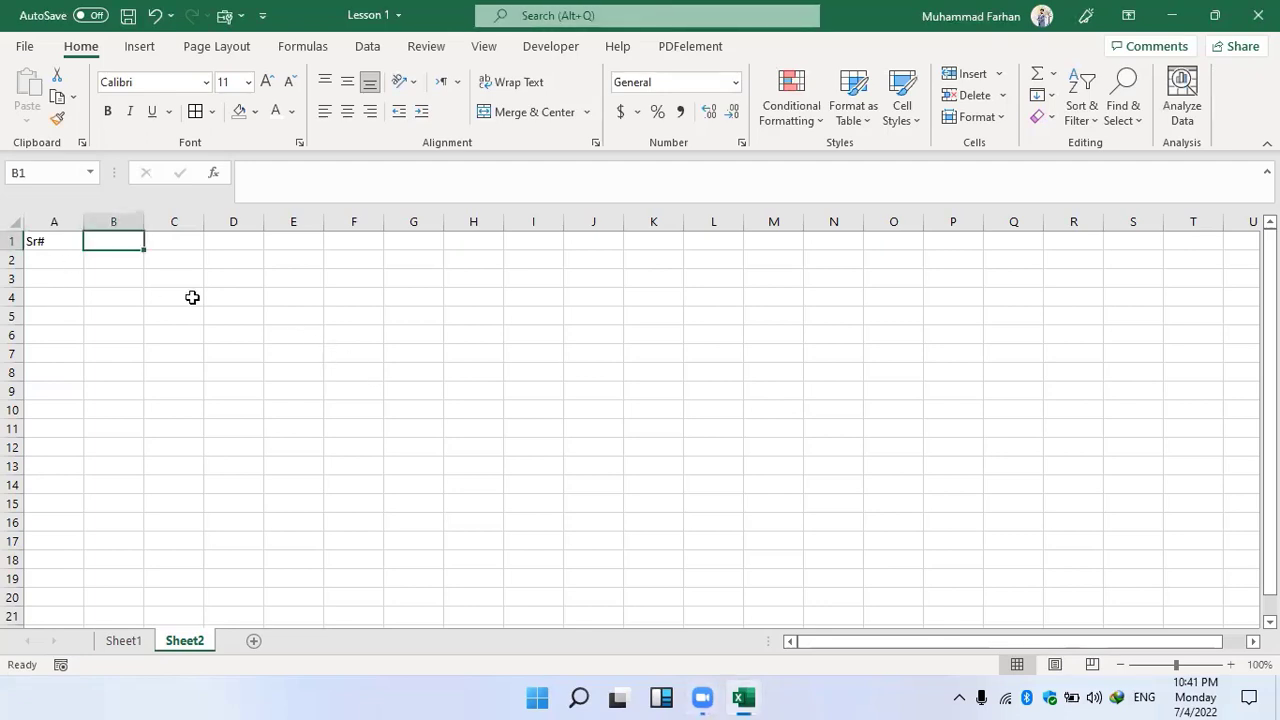
text(Name)
key(Tab)
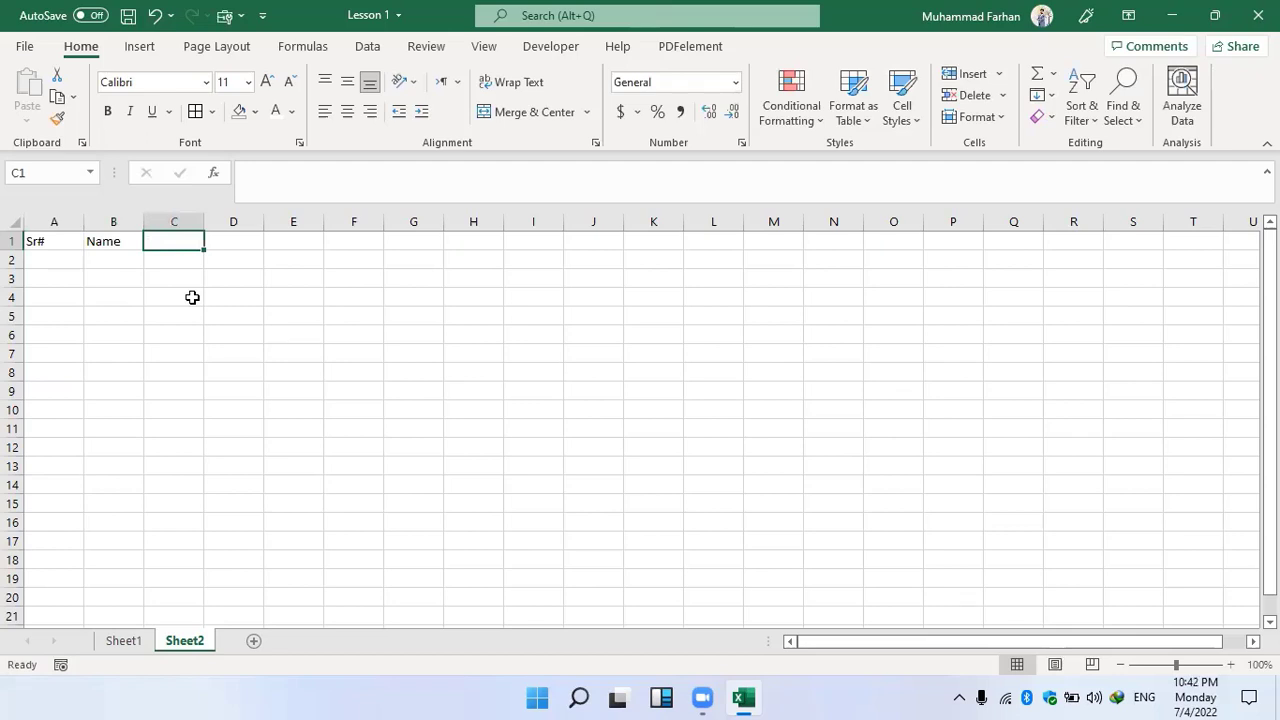
Enter the subject heading Physic in cell C1.
text(Phys)
key(Tab)
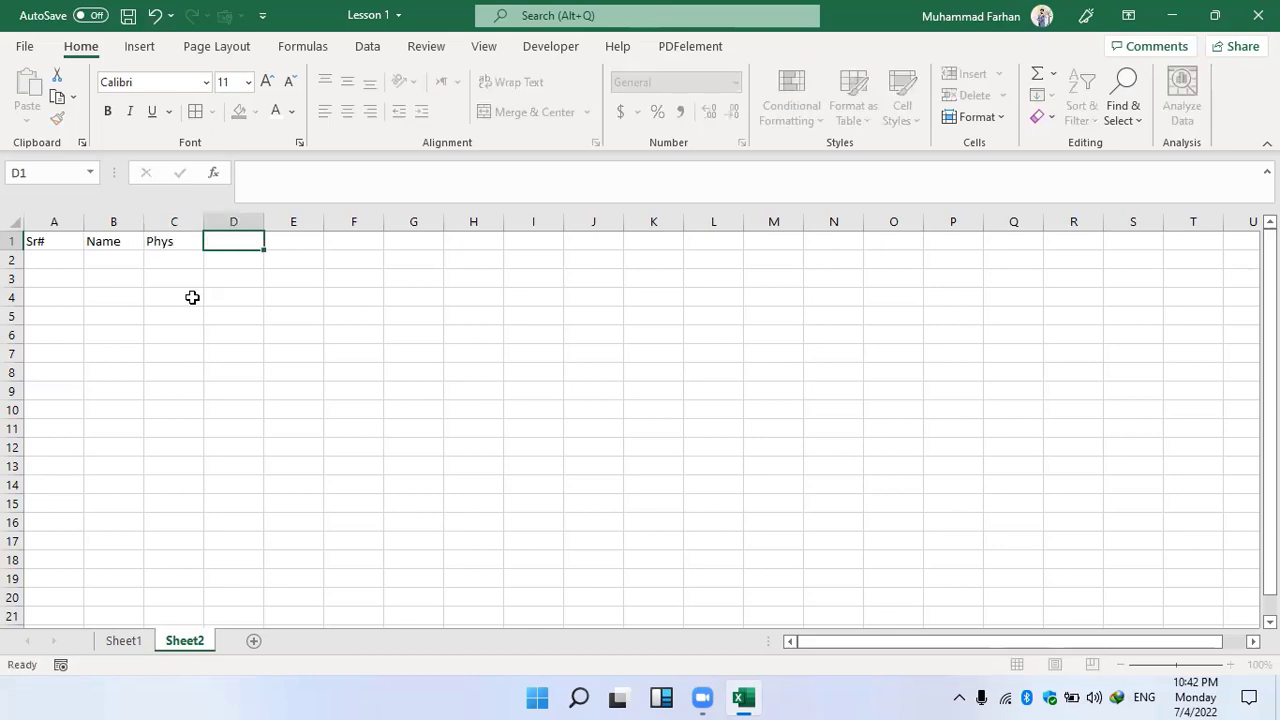
click(180, 241)
click(363, 175)
text(ic)
key(Tab)
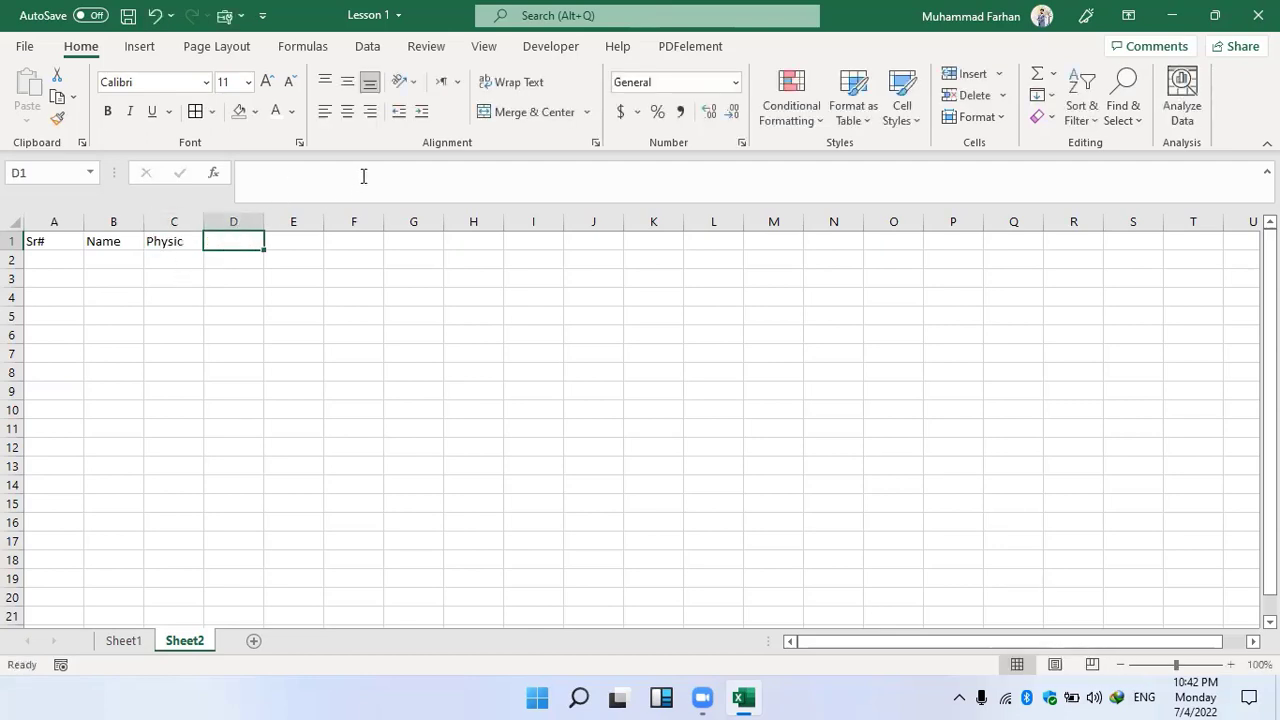
Enter the subject headings Chem in D1 and Math in E1.
text(Chem)
key(Tab)
text(Ma)
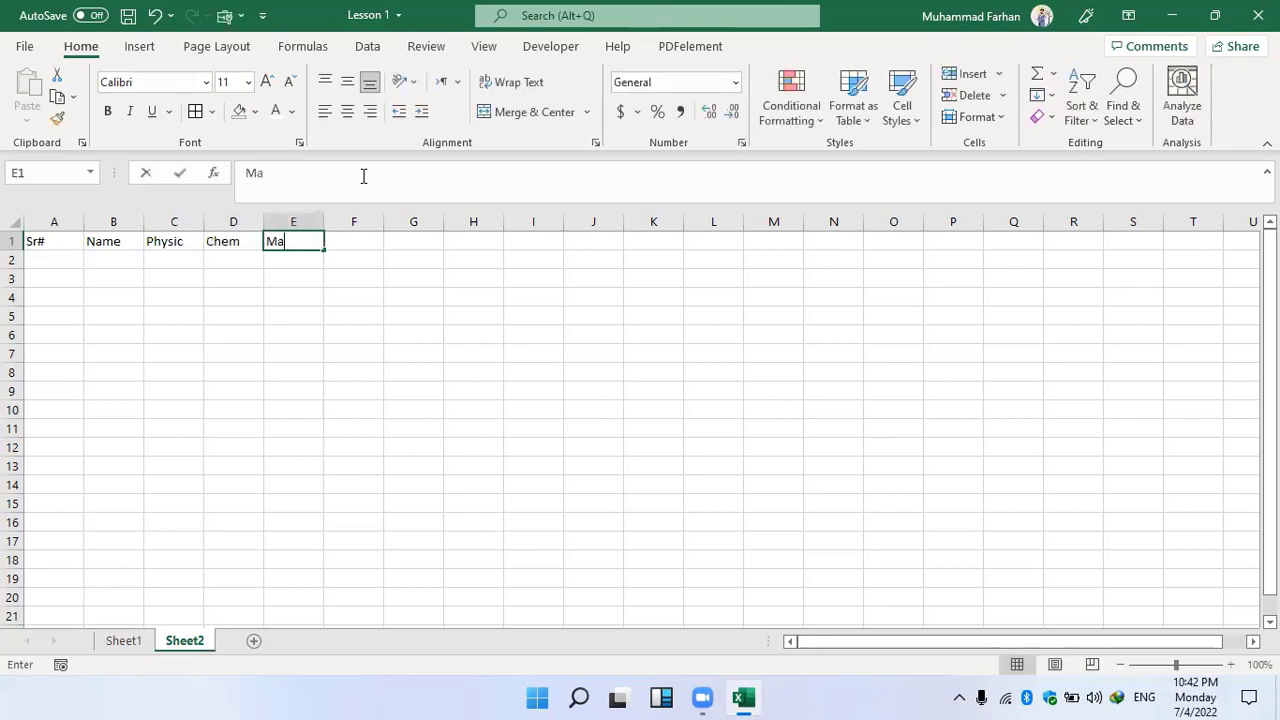
text(tch)
key(Tab)
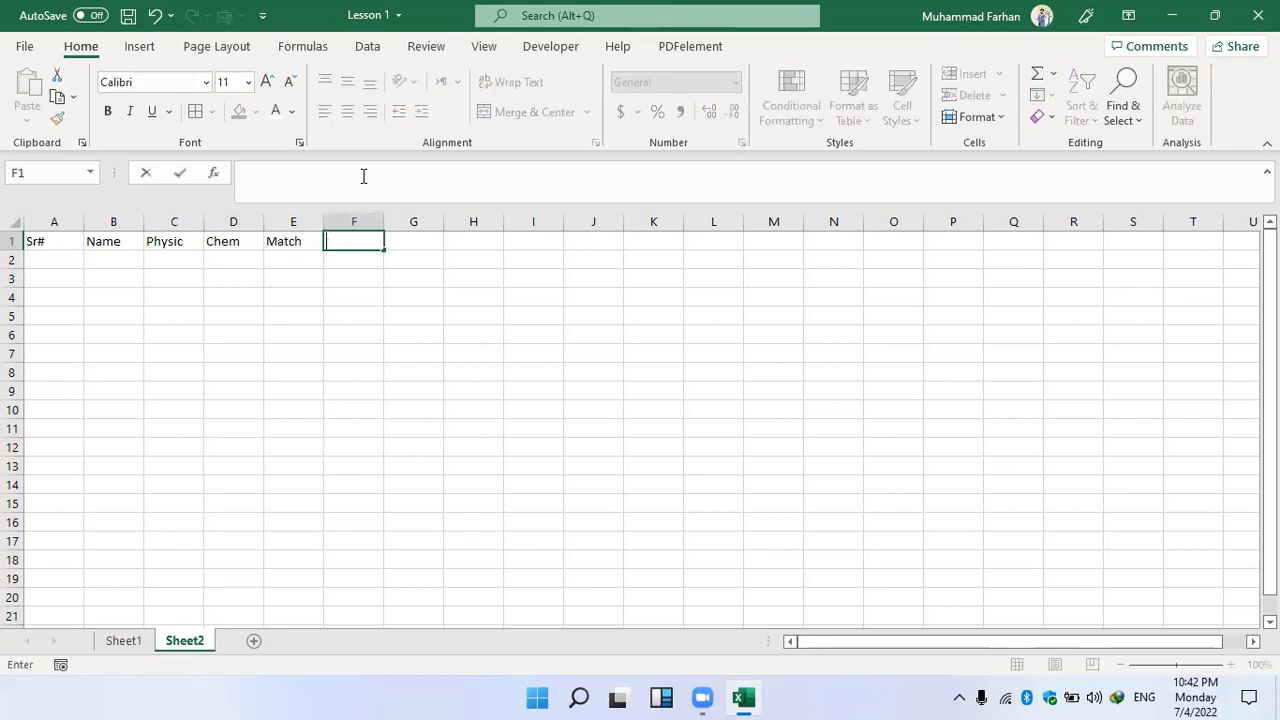
click(291, 247)
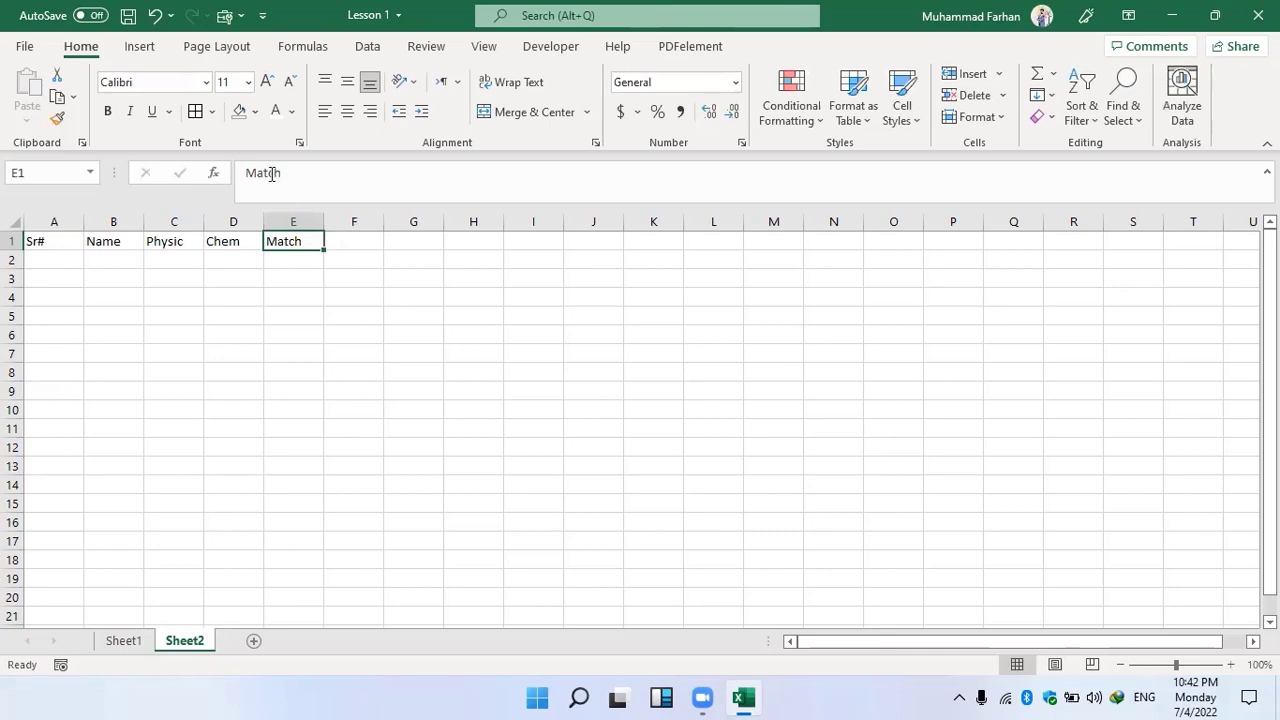
drag(271, 174, 281, 176)
key(BackSpace)
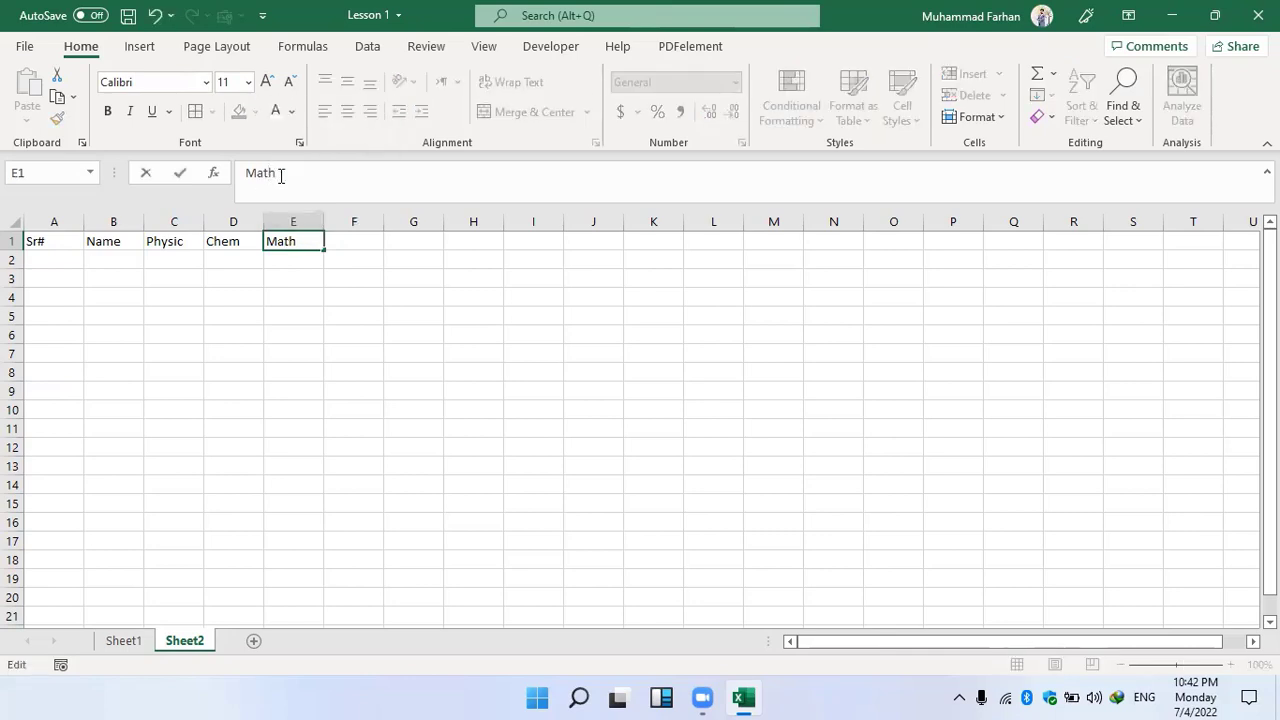
key(Tab)
Enter the subject headings Eng in F1, Urdu in G1 and Pakstudy in H1.
text(Eng)
key(Tab)
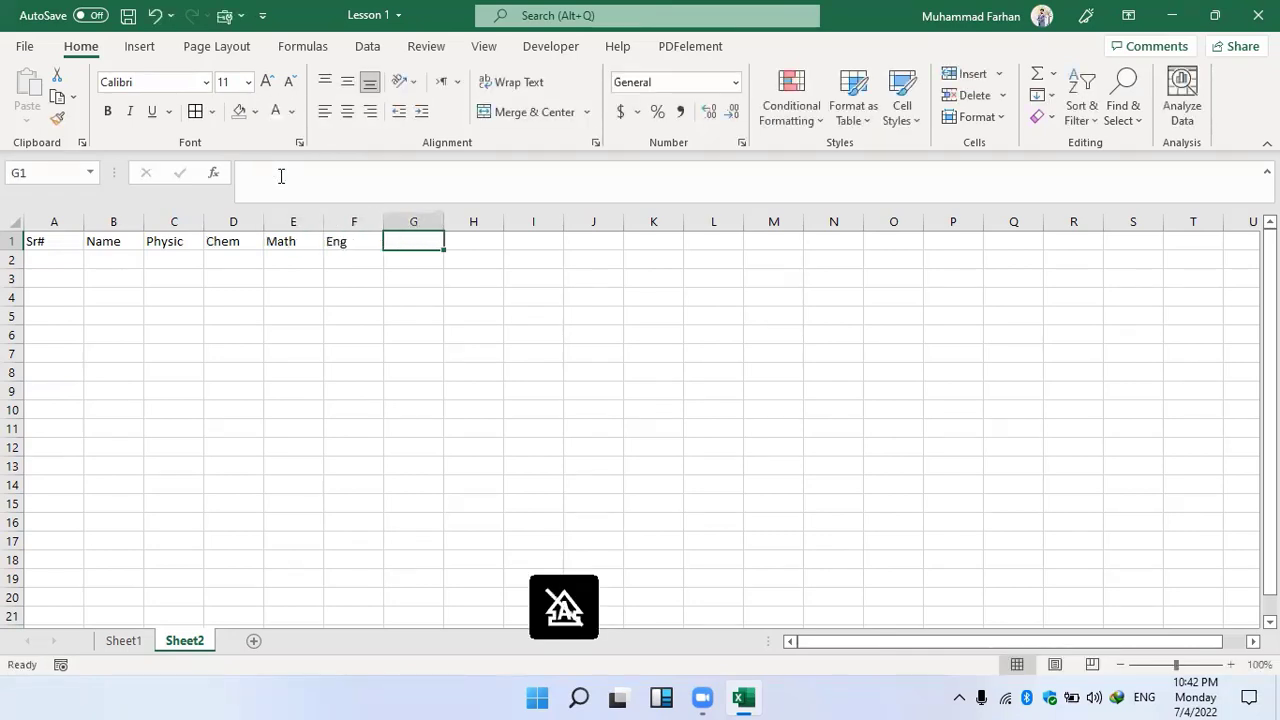
text(U)
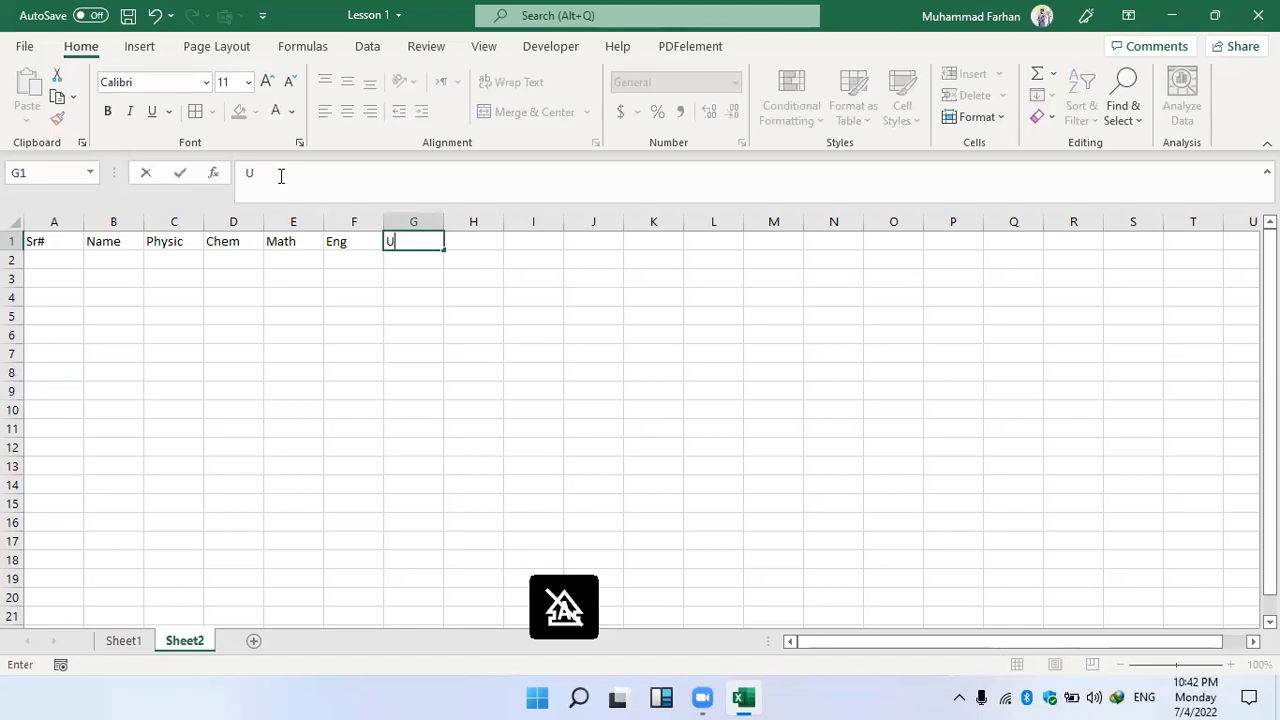
text(rdu)
key(Tab)
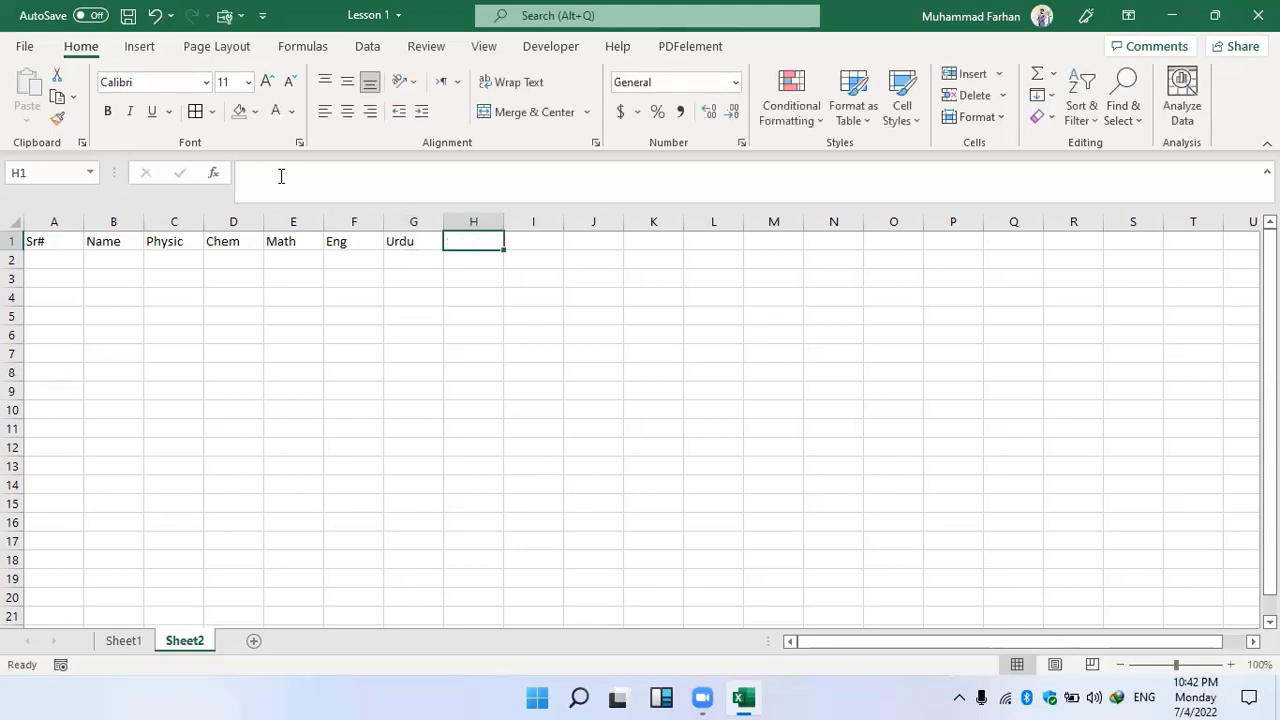
text(Paks)
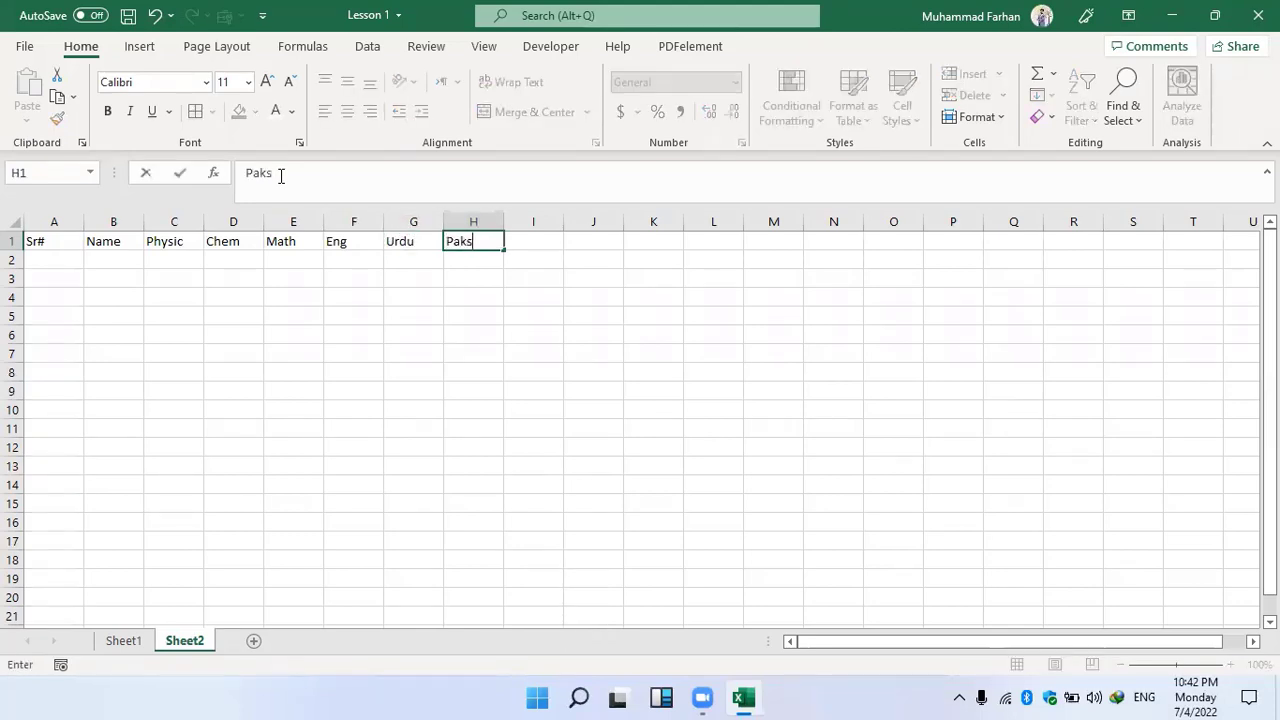
text(tudy)
key(Return)
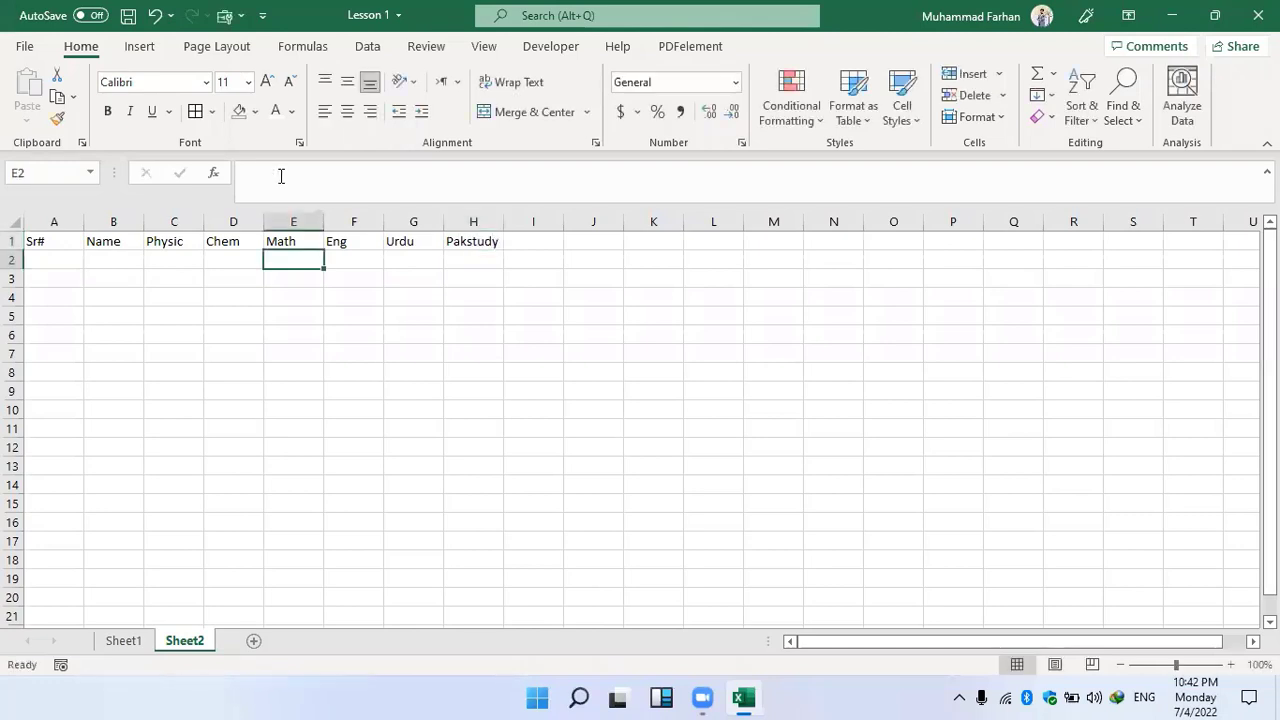
Review the six subject headings in C1 through H1 and the empty cells beside and below them.
click(184, 241)
click(234, 243)
click(297, 240)
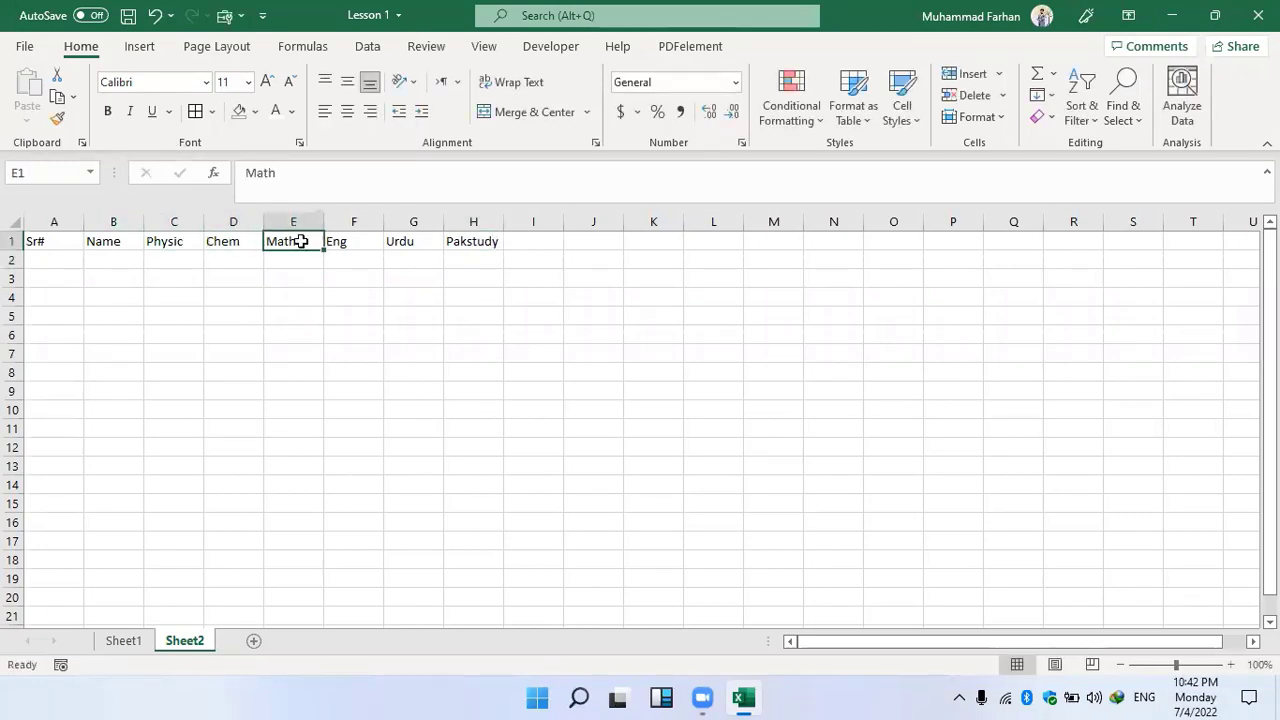
click(346, 242)
click(405, 240)
click(492, 247)
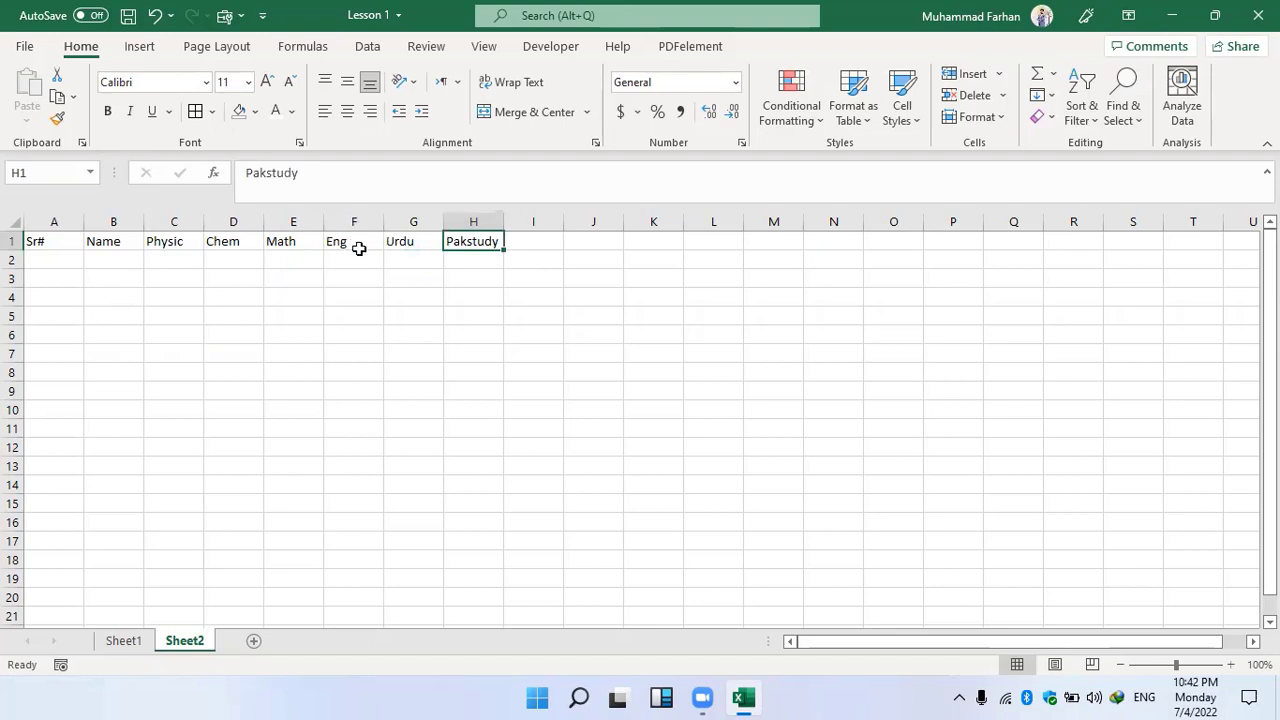
click(117, 260)
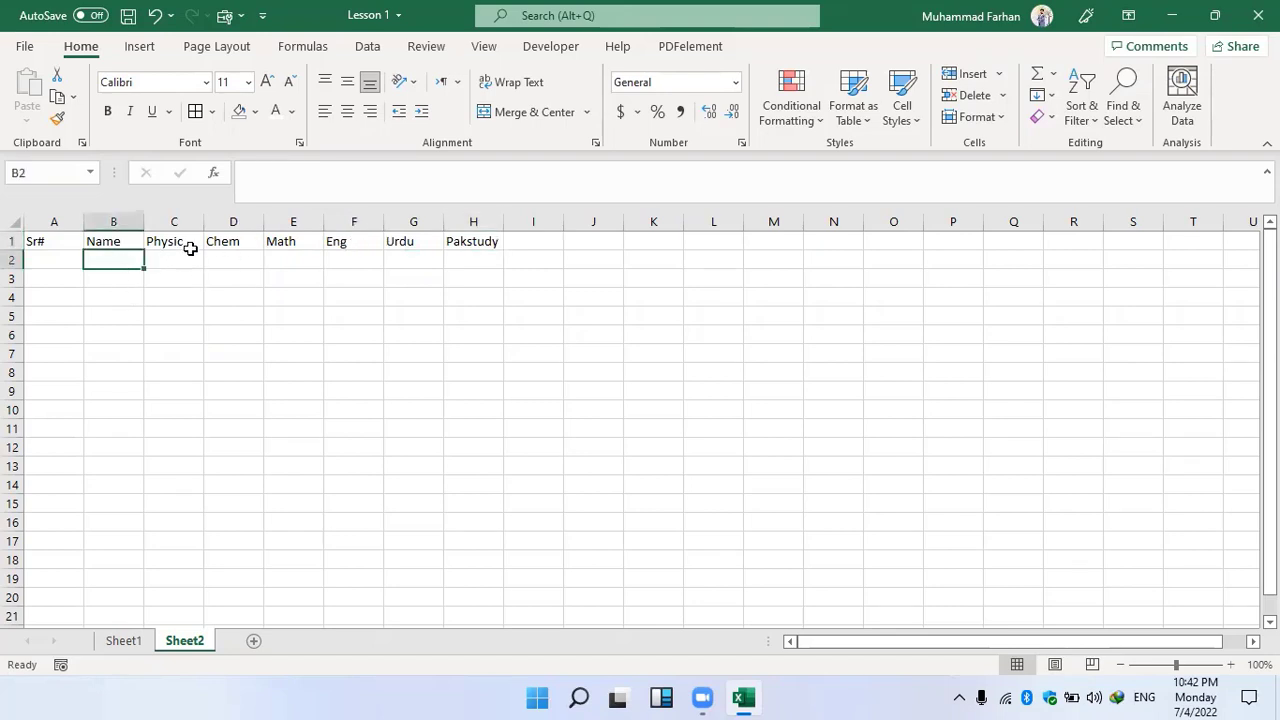
click(528, 245)
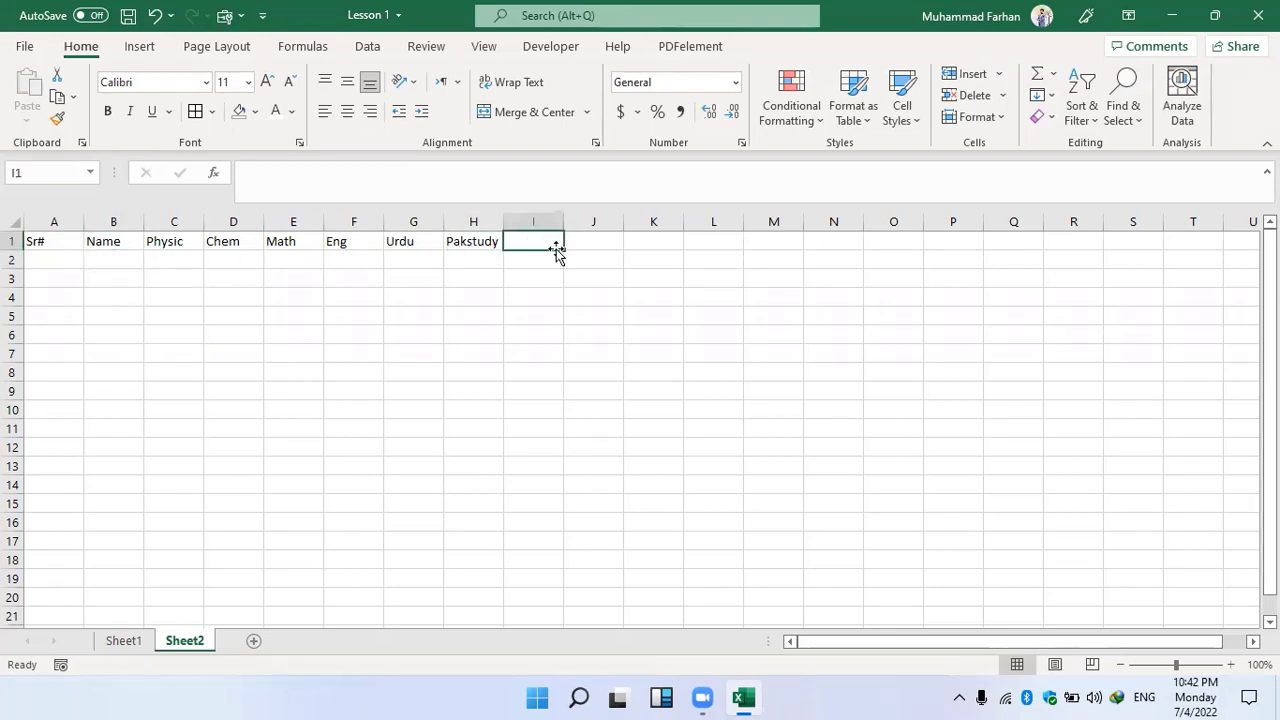
Enter the headings Obtained in I1 and Total in J1.
text(Obta)
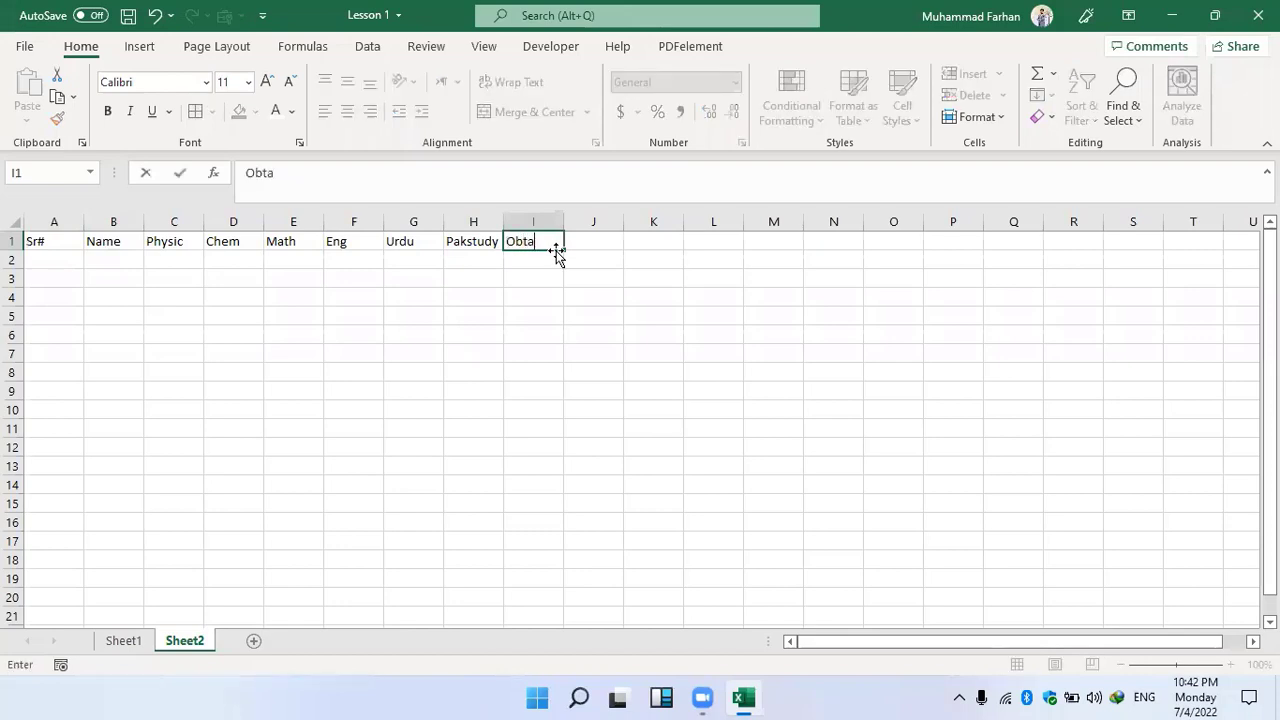
text(ined)
key(Tab)
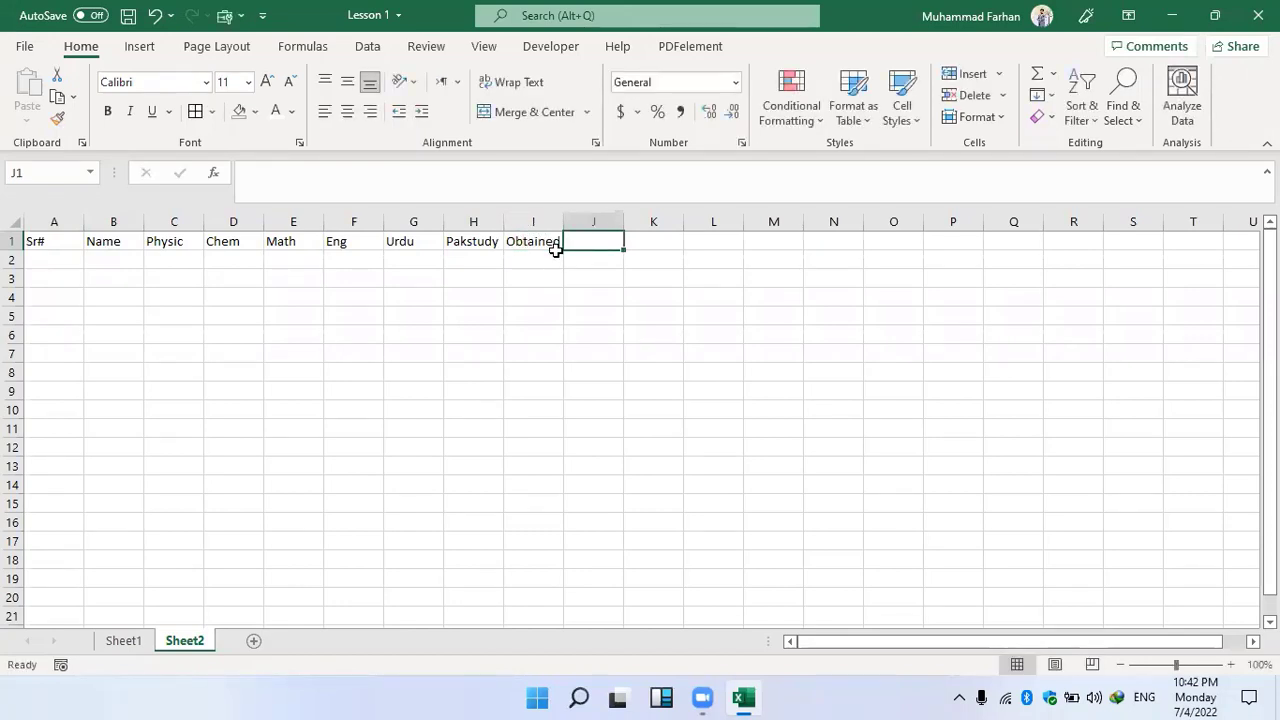
text(Total)
key(Tab)
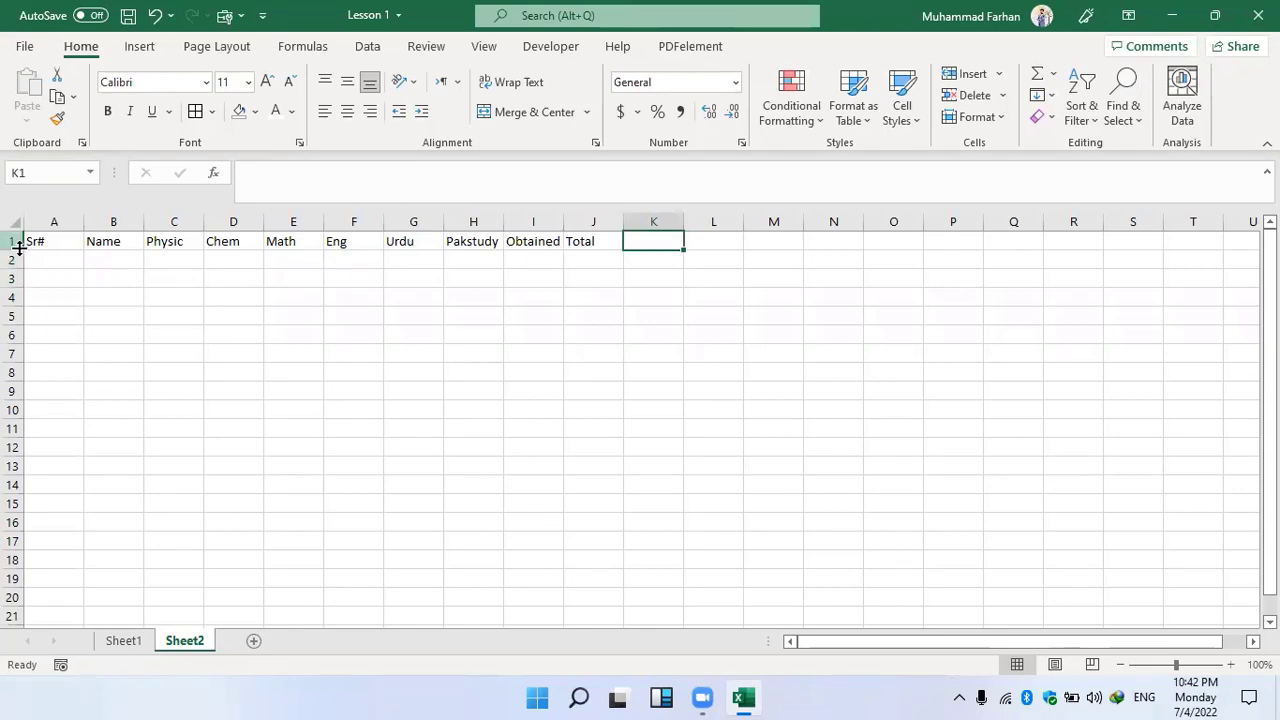
Enter serial numbers 1 and 2 in A2 and A3 and fill the series down to 10 in A11.
click(56, 260)
text(1)
key(Return)
text(2)
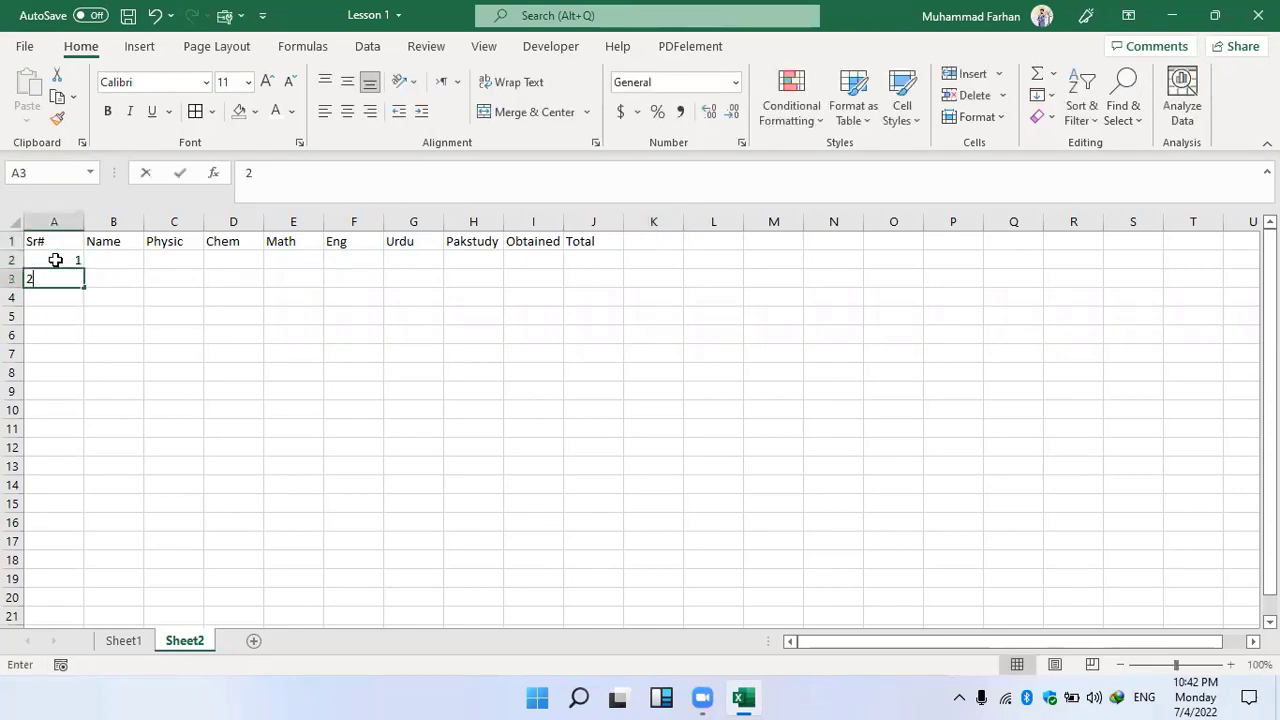
key(Return)
drag(57, 257, 93, 428)
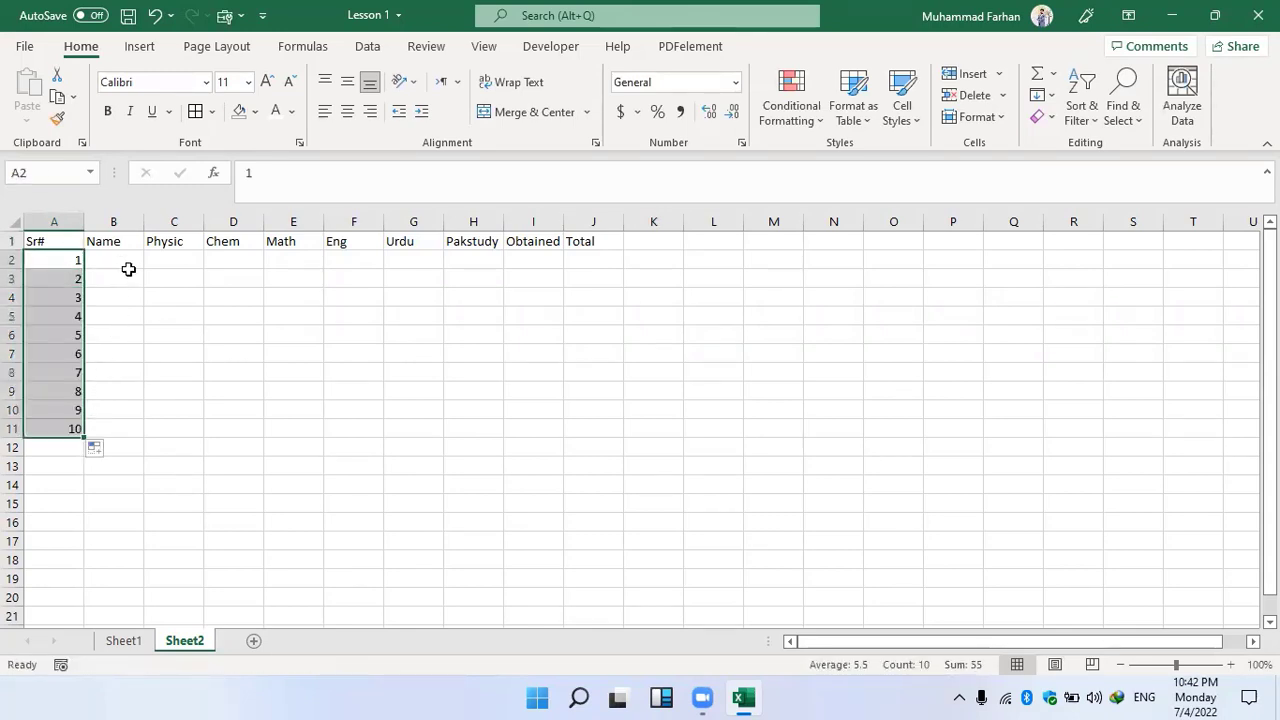
Widen the Name column to more than three times its width and enter the first three student names in B2 through B4.
click(128, 279)
drag(144, 221, 284, 221)
click(217, 258)
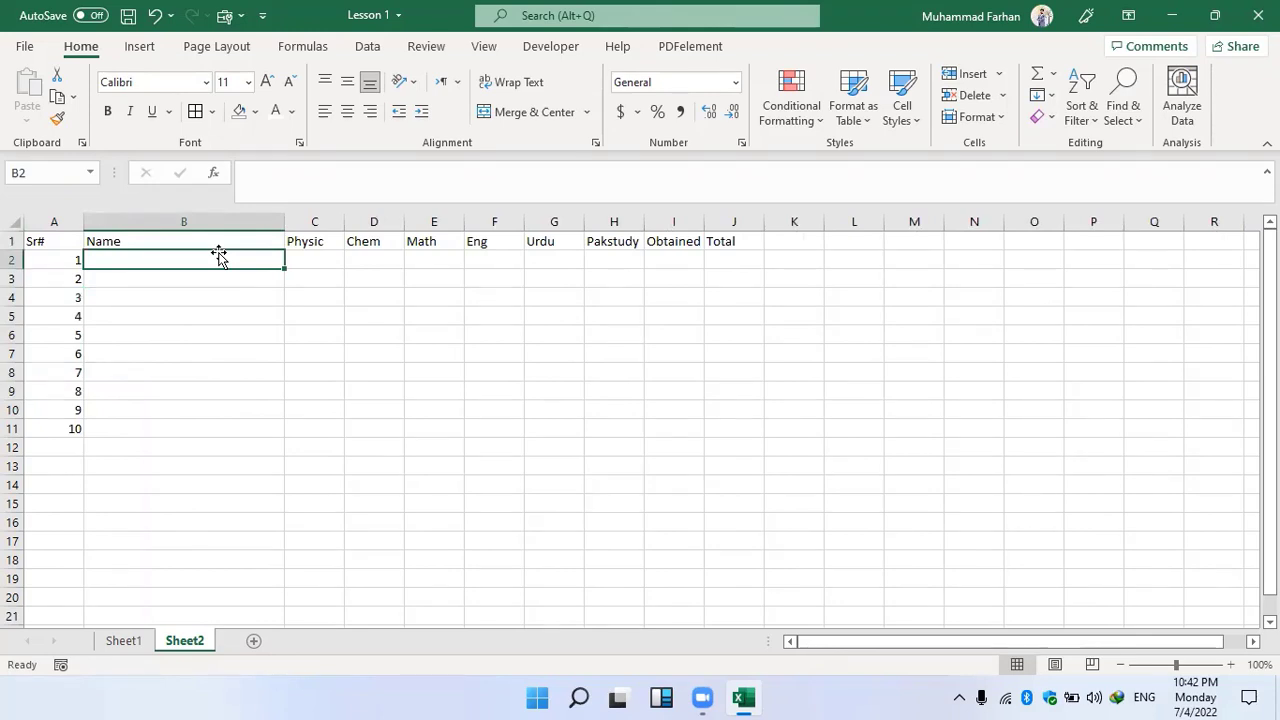
text(Amir)
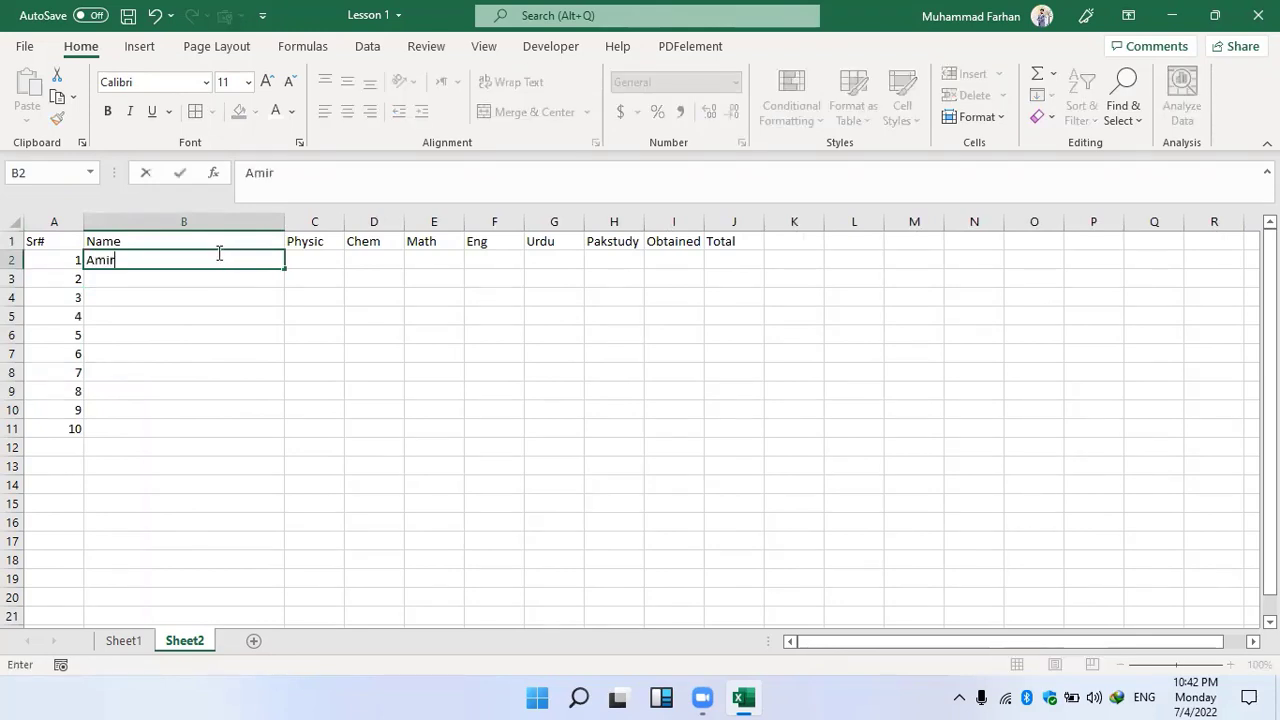
key(Return)
text(Farhan)
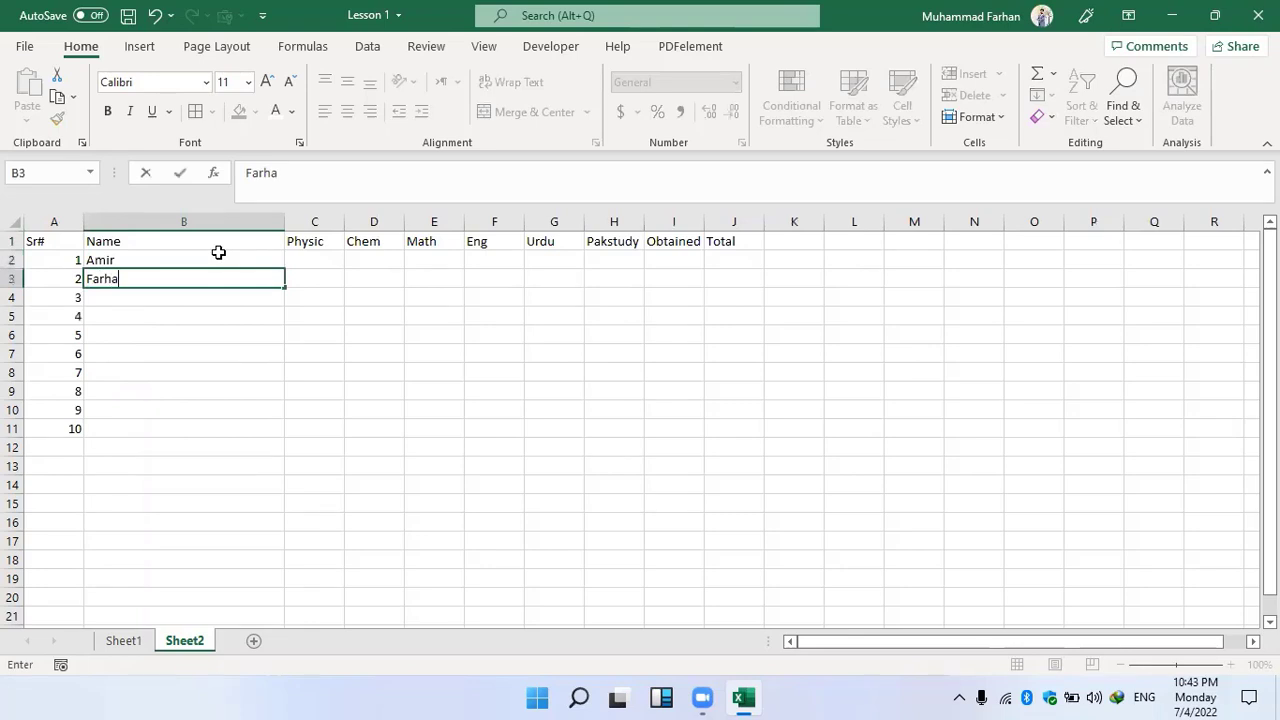
key(Return)
text(Umair)
key(Return)
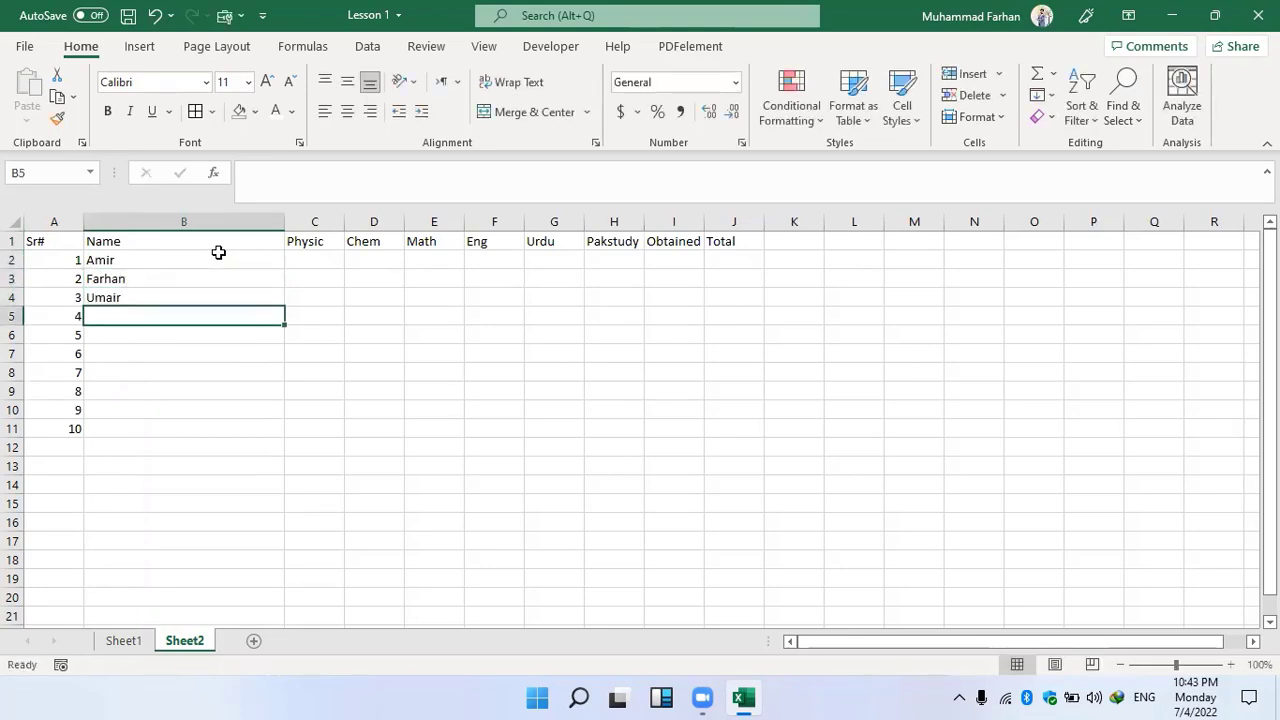
Enter the next four student names in B5 through B8.
text(Sajad)
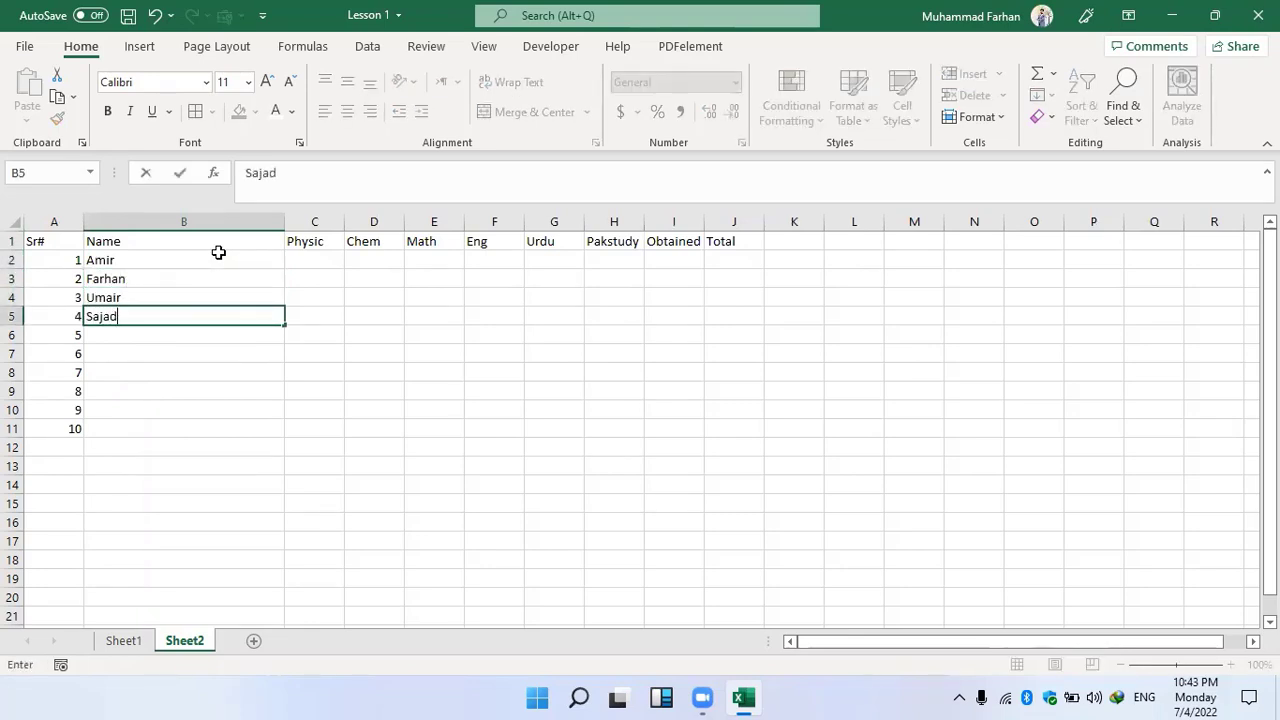
key(Return)
text(Ali)
key(Return)
text(Rashid)
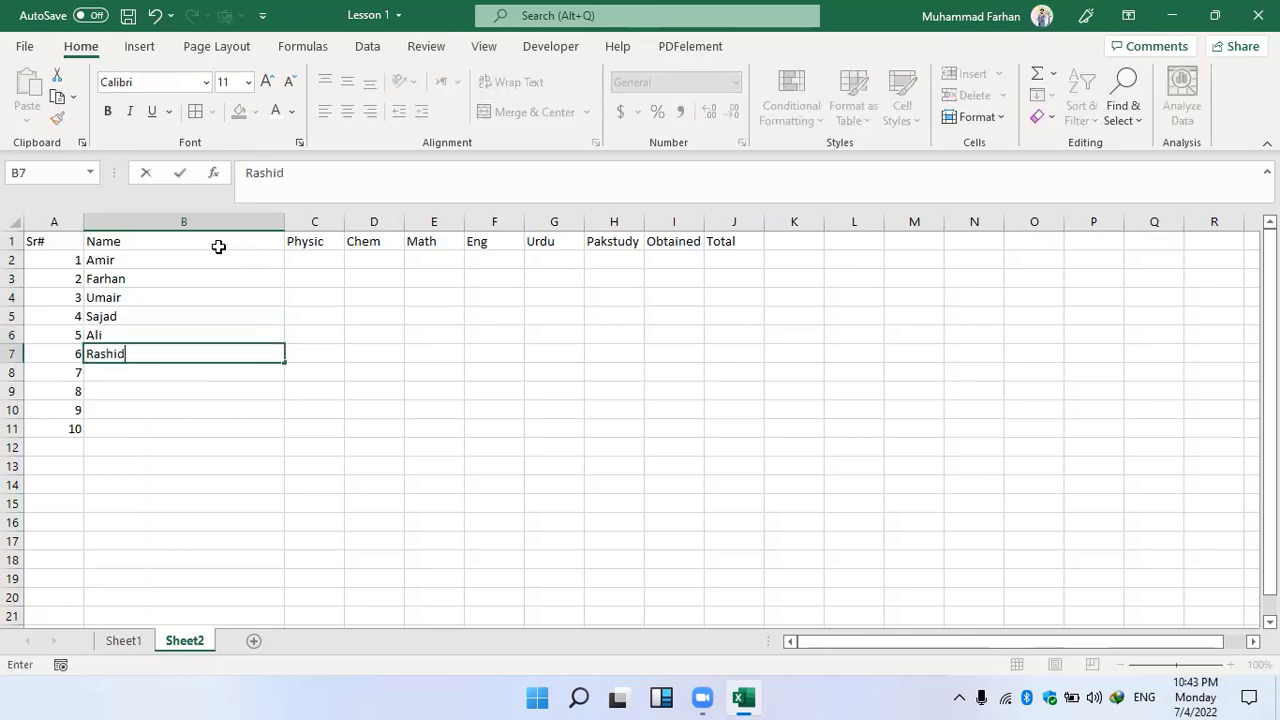
key(Return)
text(Samina)
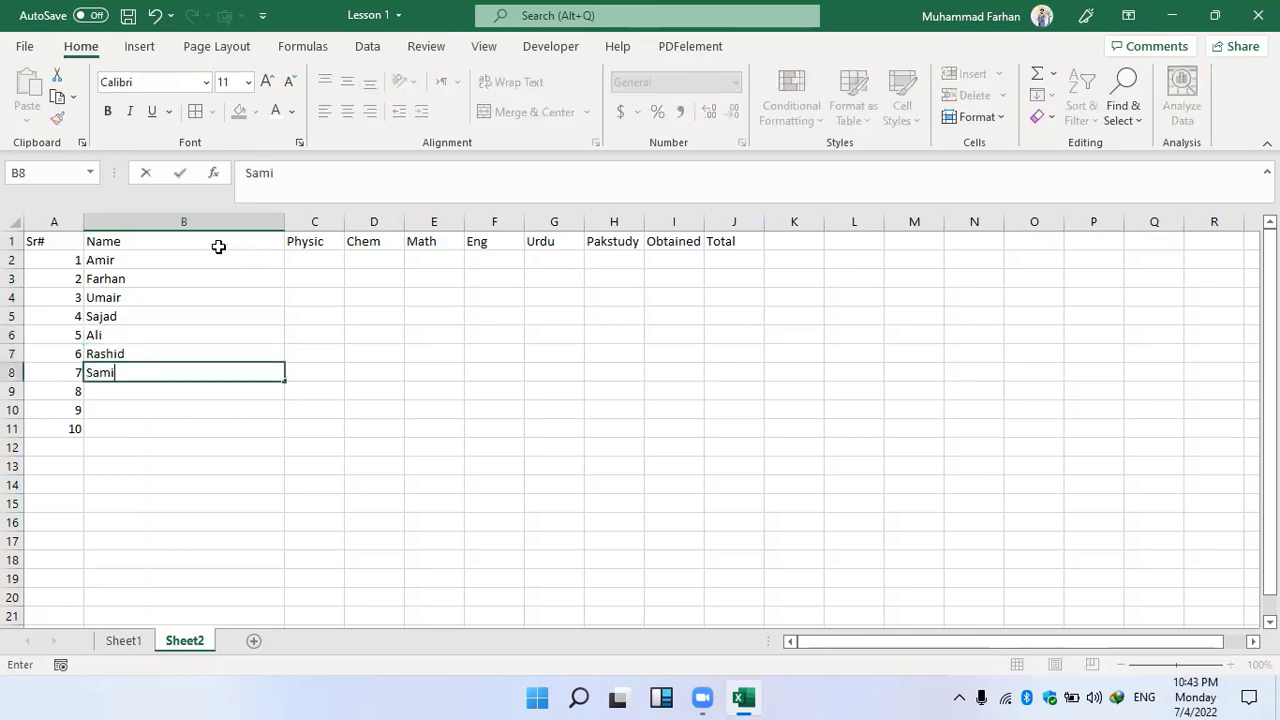
key(Return)
Enter the last three student names in B9 through B11.
text(Saima)
key(Return)
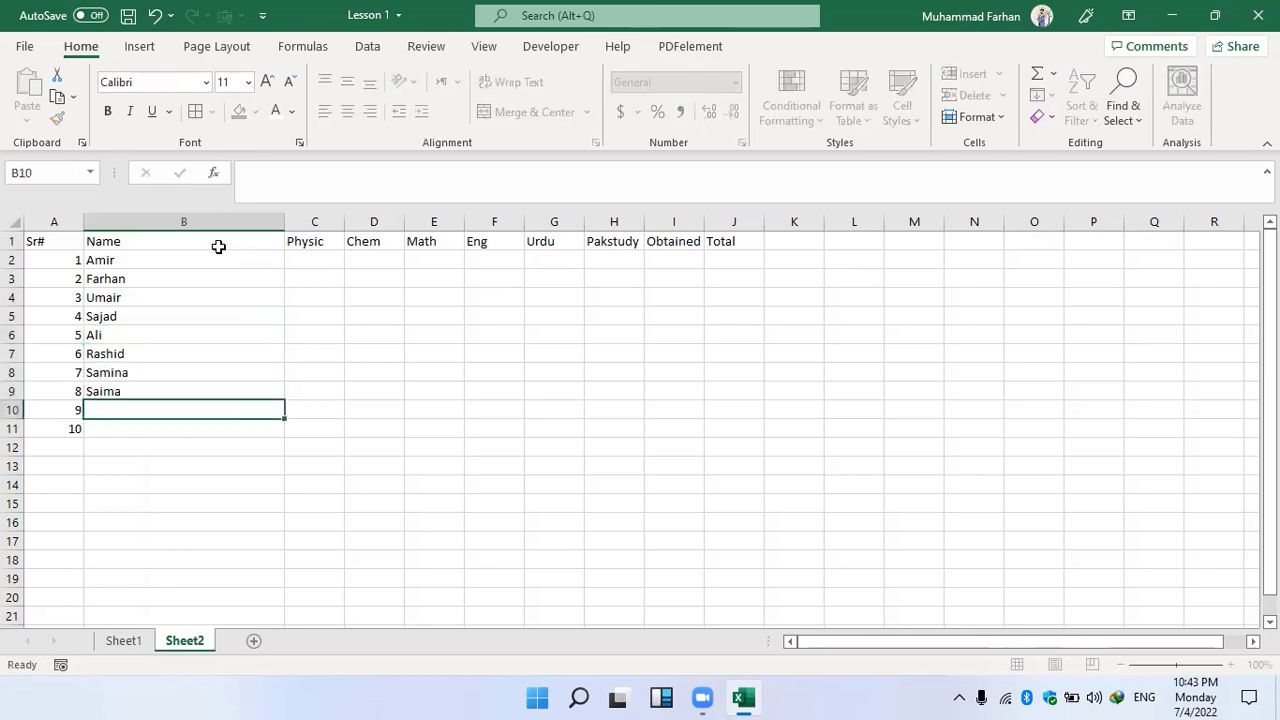
text(Alia)
key(Return)
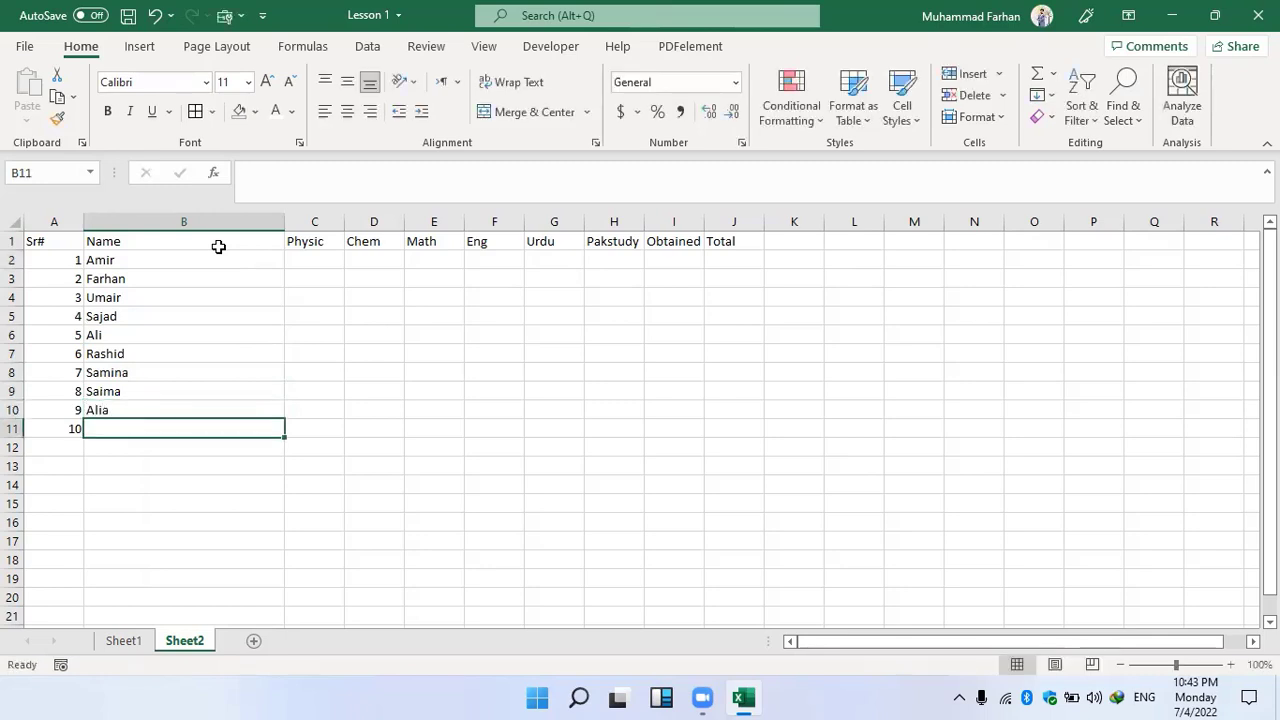
text(Fariha)
key(Tab)
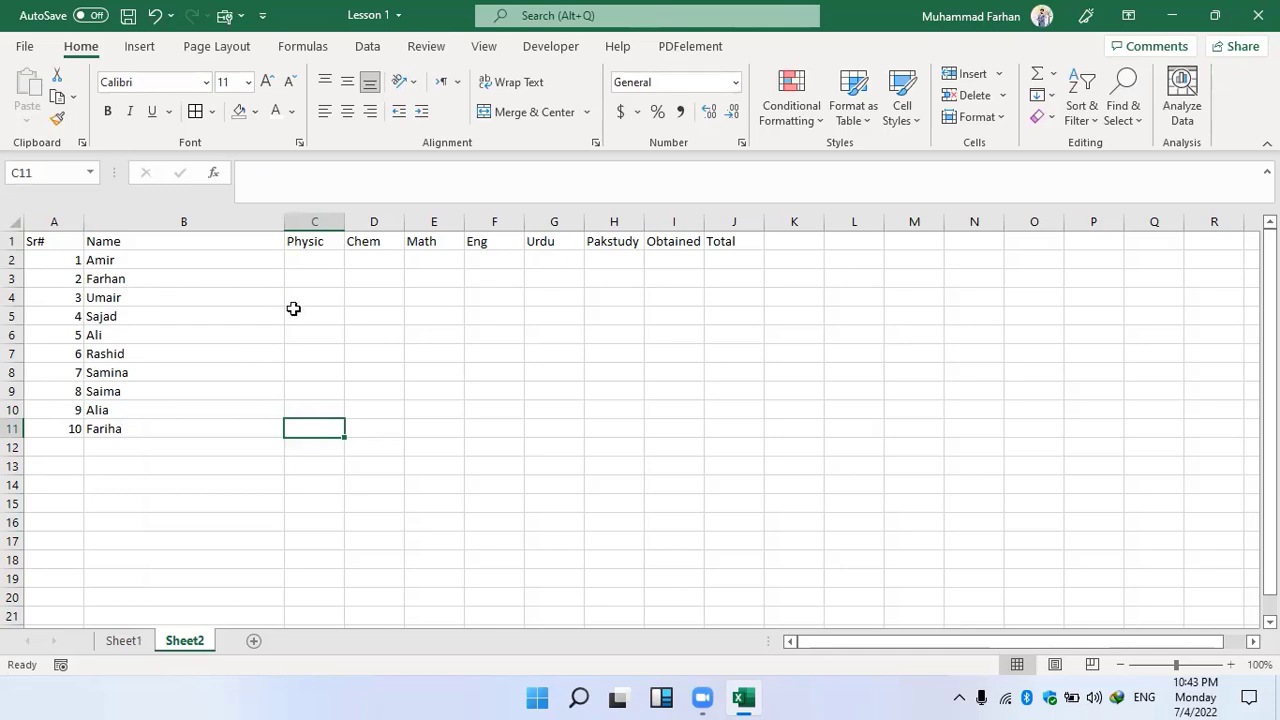
Highlight the empty marks range C2:H11 beneath the six subject headings.
click(312, 260)
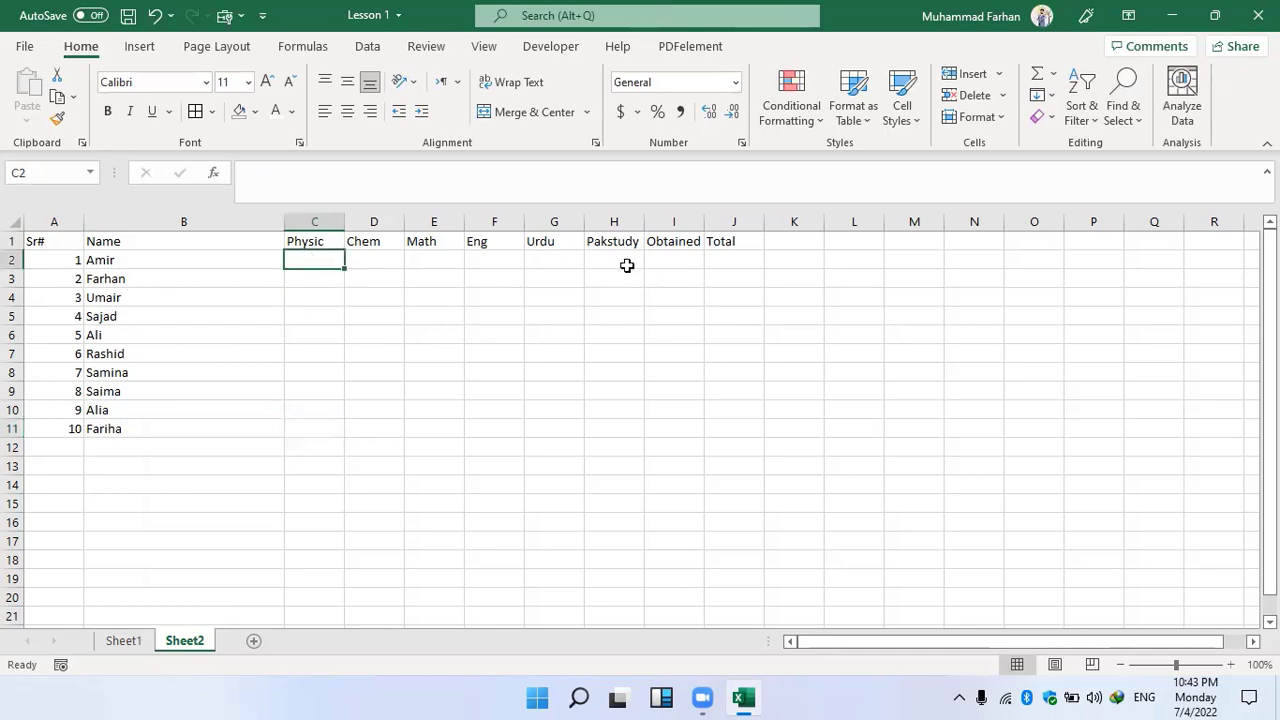
click(391, 331)
drag(314, 256, 598, 434)
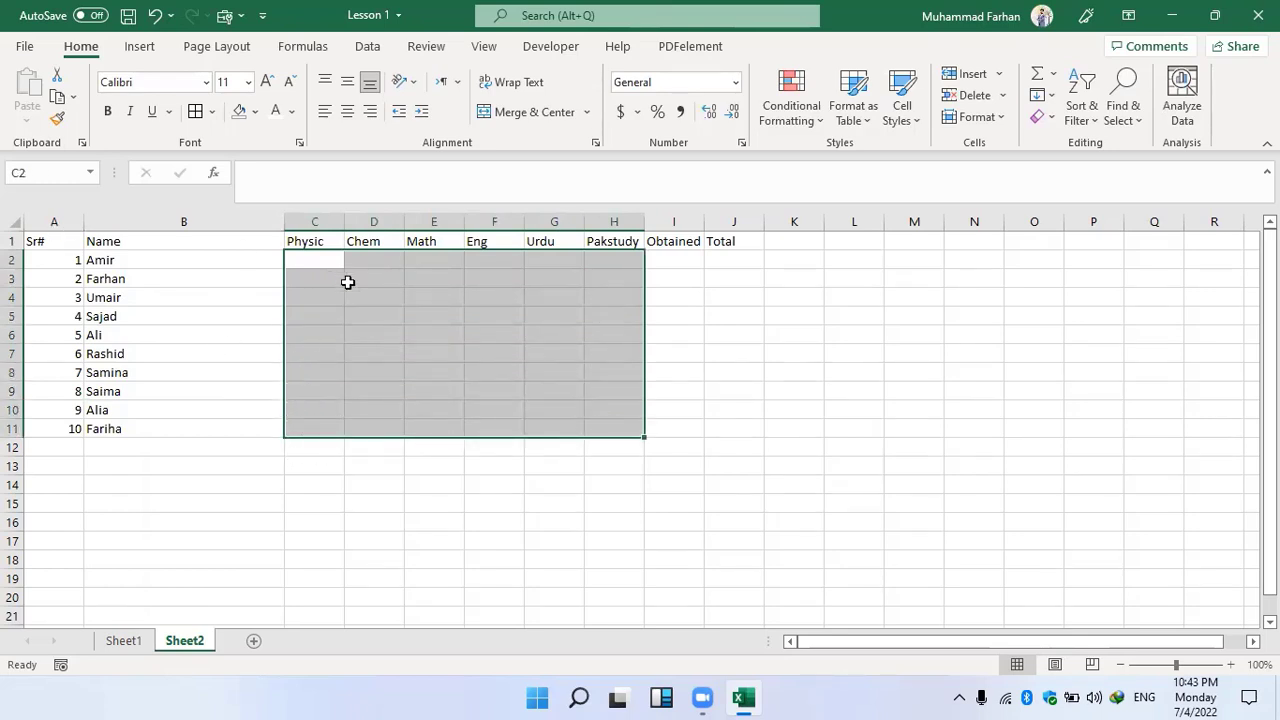
Enter the label Rows in L2 with the value 10 in M2, and highlight the Physic marks cells C2:C11.
click(846, 258)
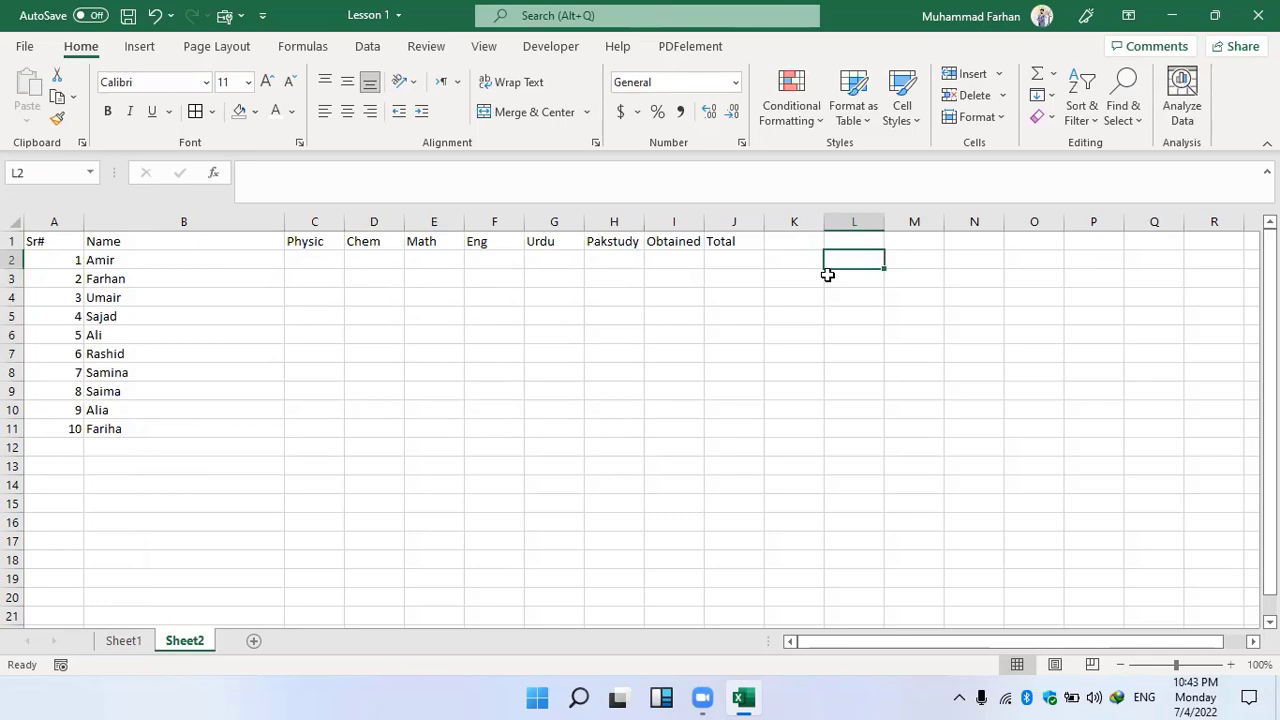
text(Rows)
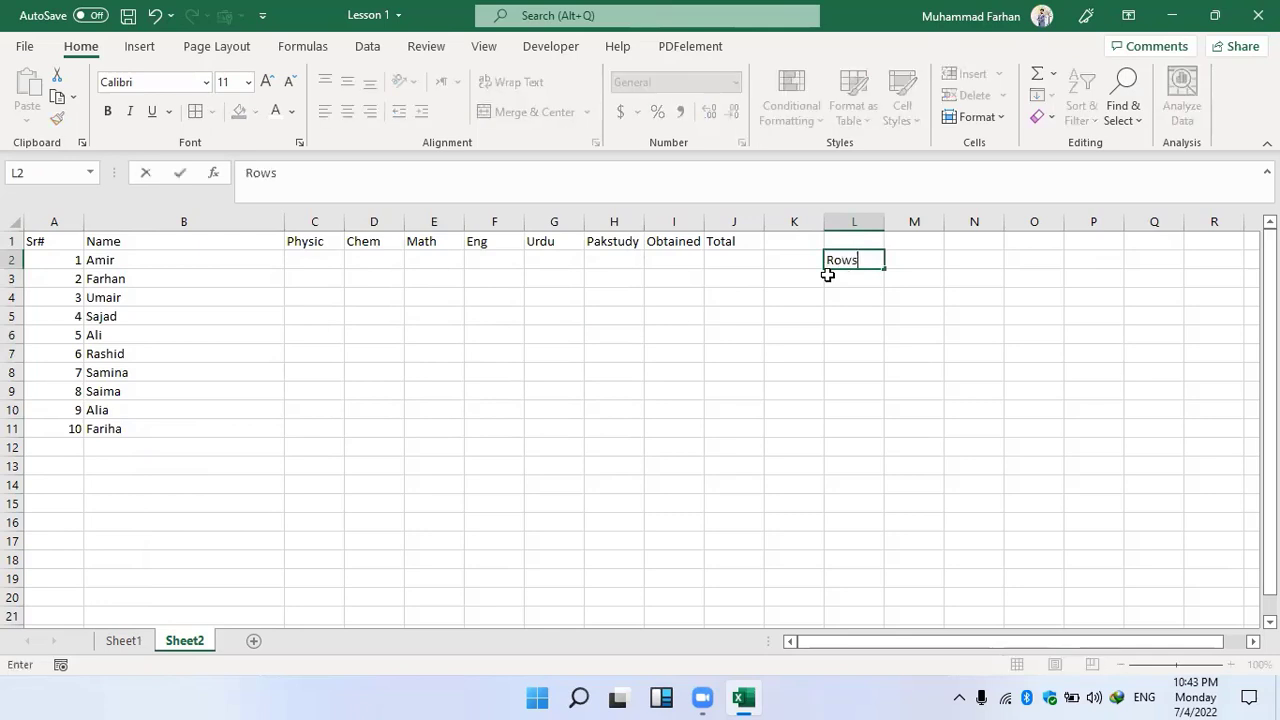
key(Tab)
text(10)
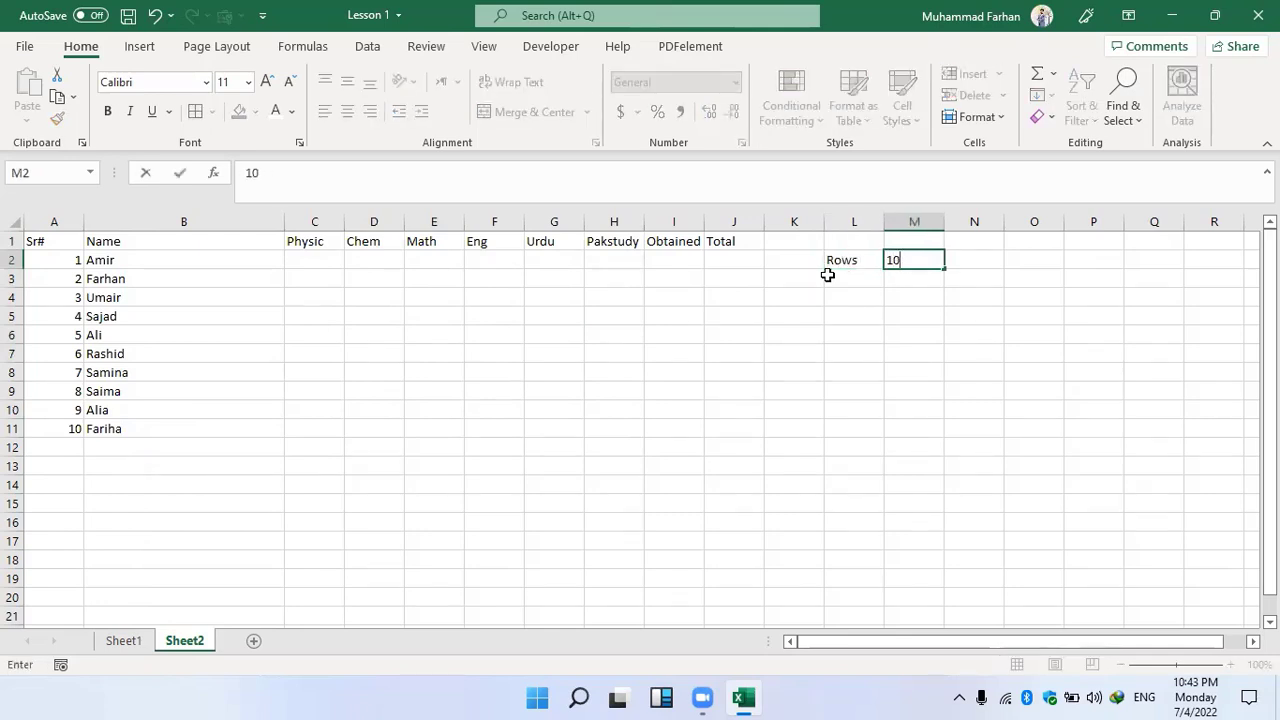
key(Return)
drag(330, 262, 314, 420)
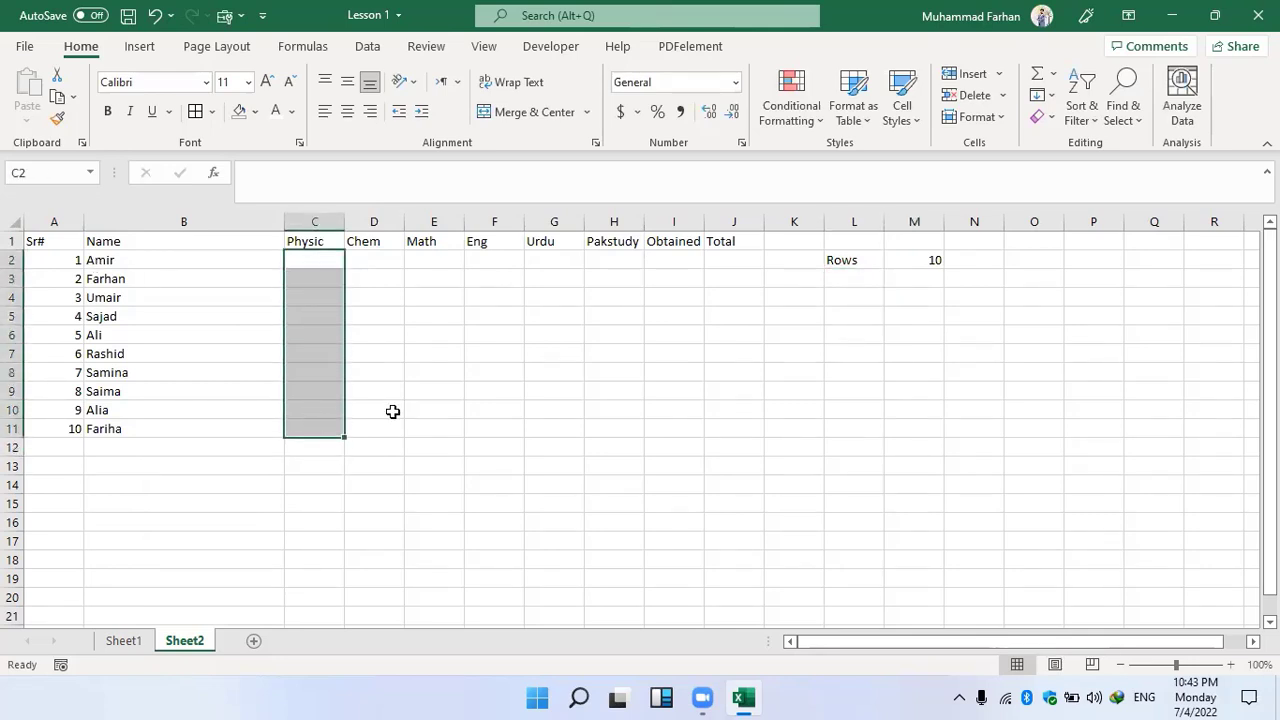
Enter the label Columns in L3 with the value 6 in M3.
click(831, 282)
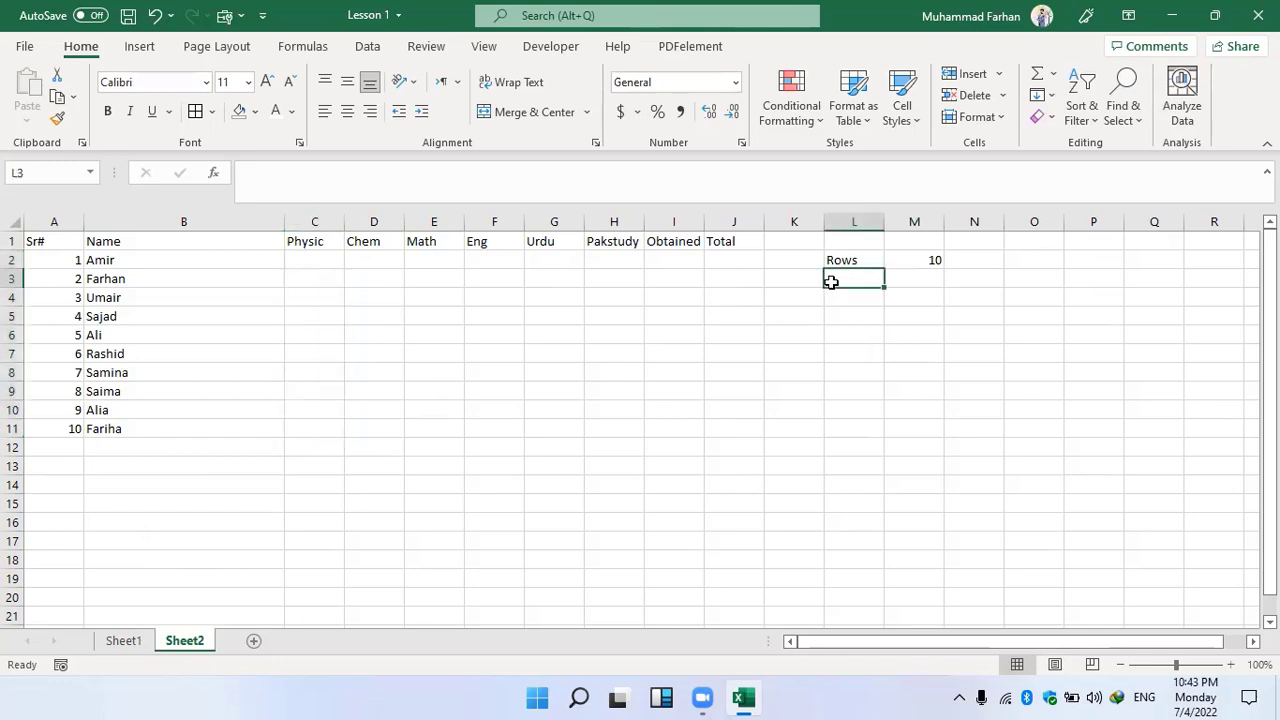
text(Columns)
key(Tab)
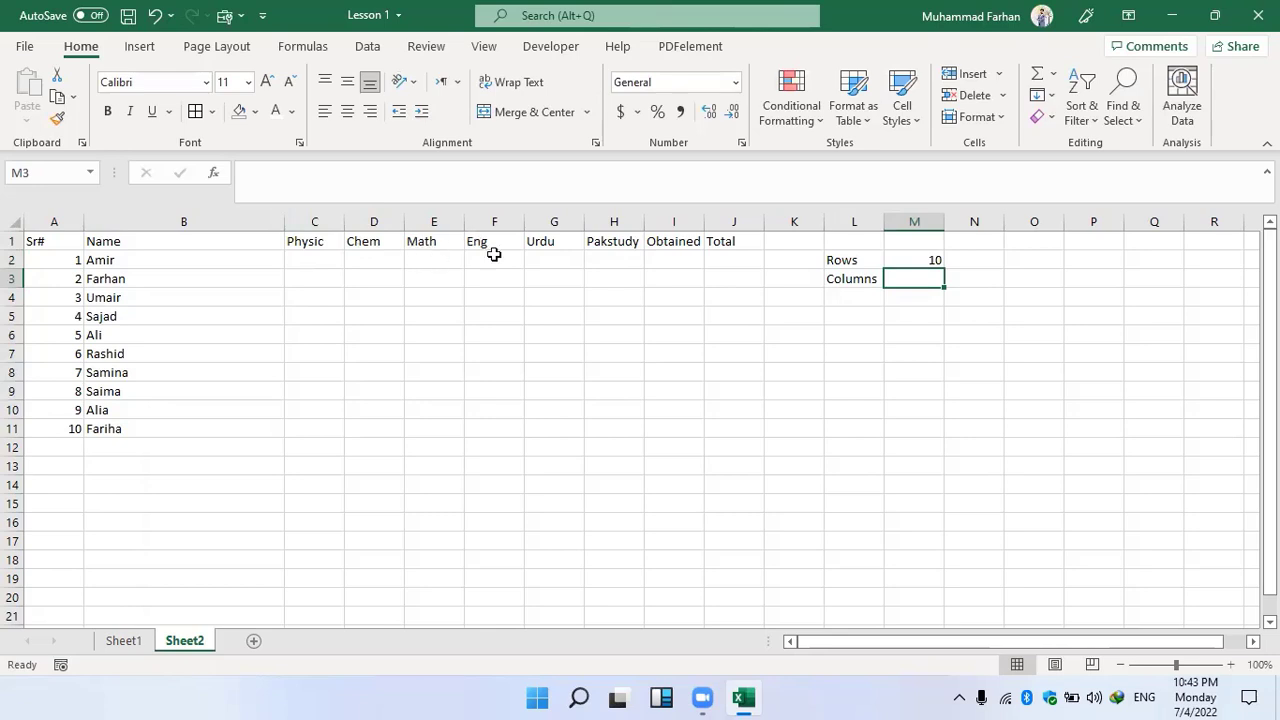
text(6)
key(Return)
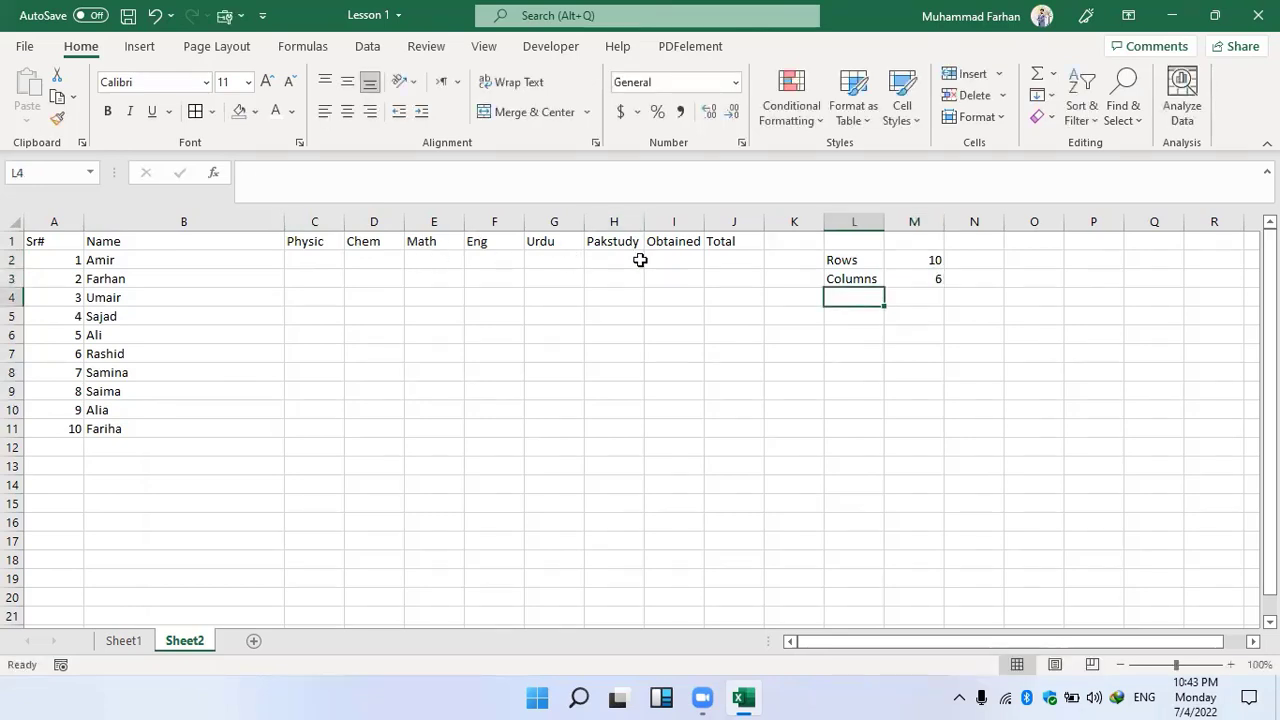
Enter the label Min in L4 with the value 30 in M4.
text(M)
key(BackSpace)
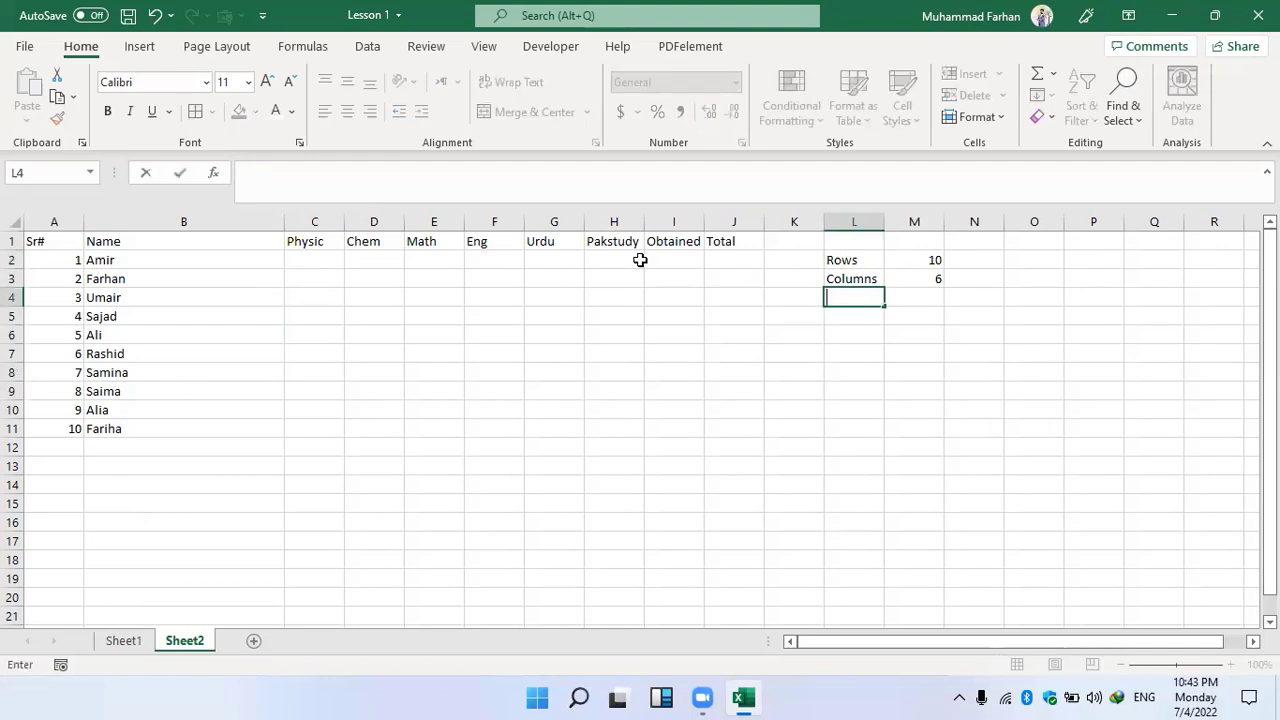
text(Min)
key(Tab)
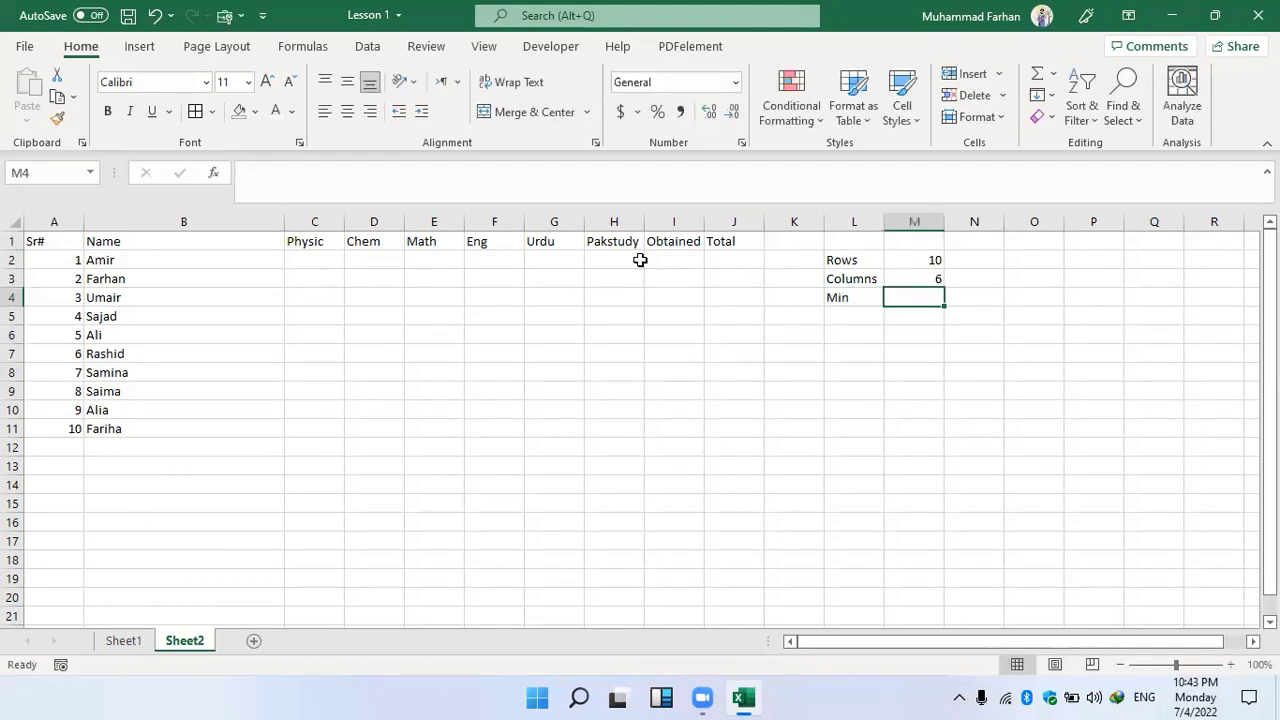
text(30)
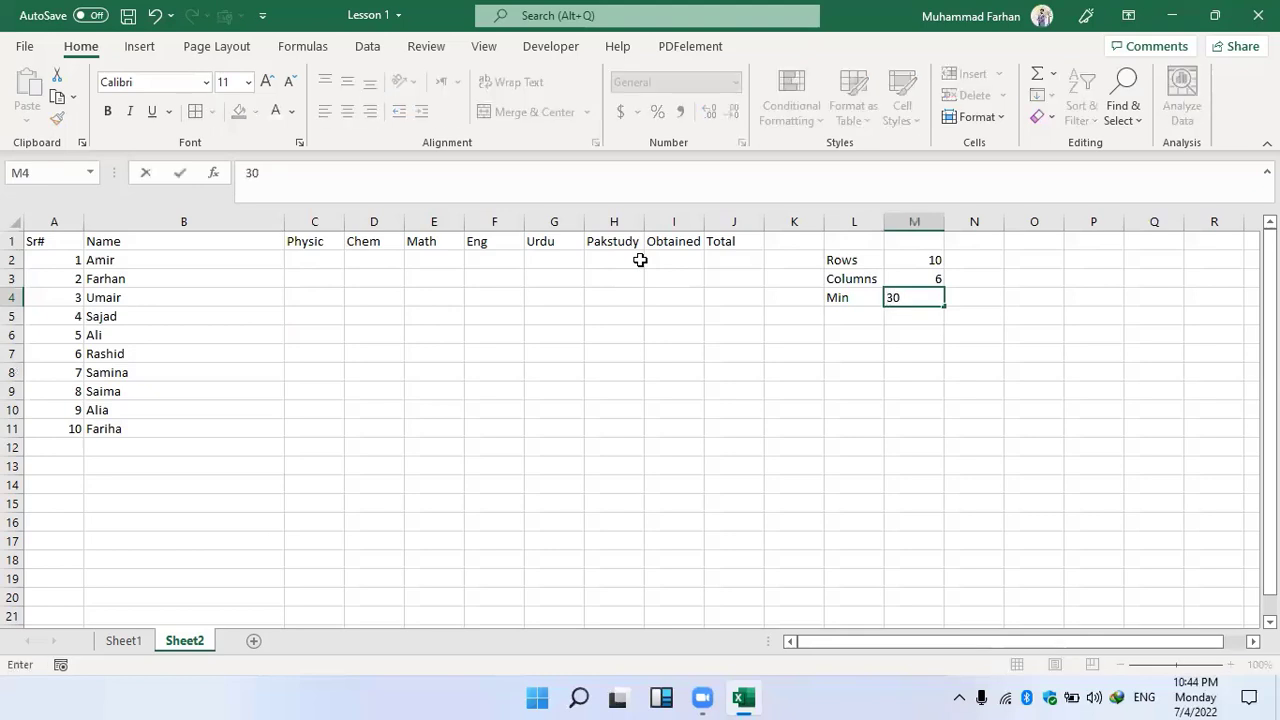
key(Return)
Enter the label Max in L5 with the value 90 in M5.
text(Max)
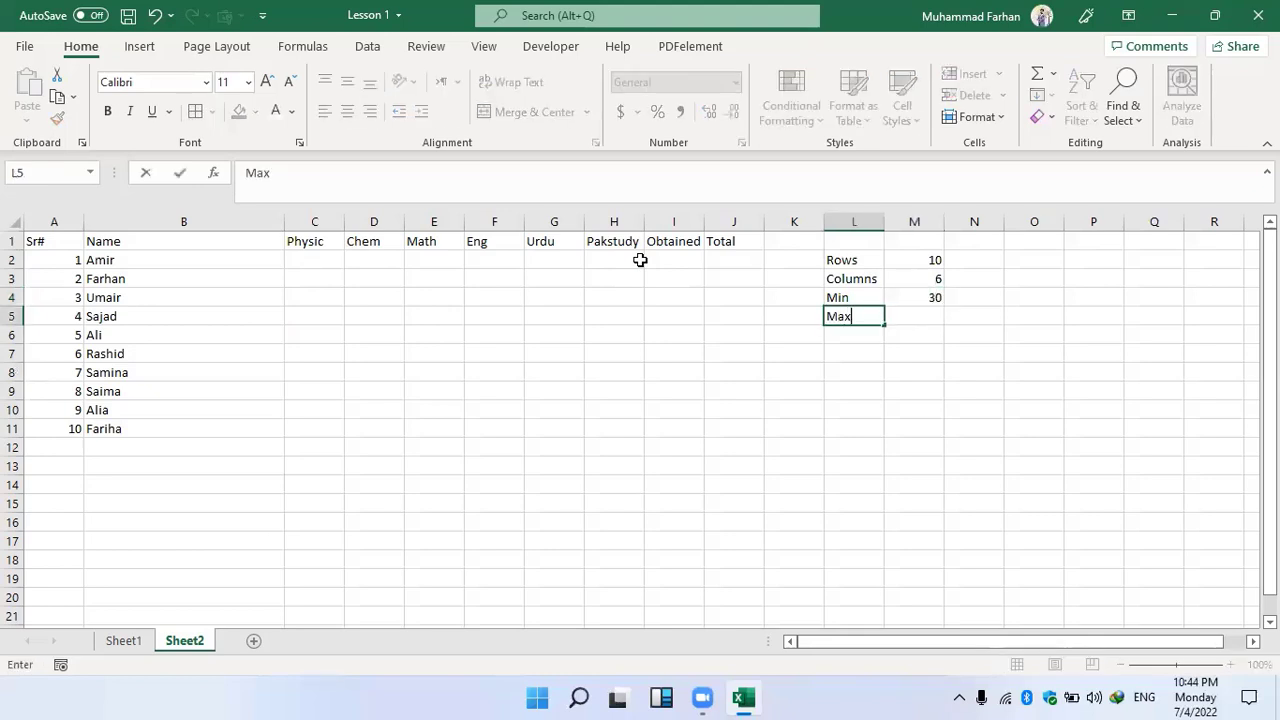
key(Tab)
text(90)
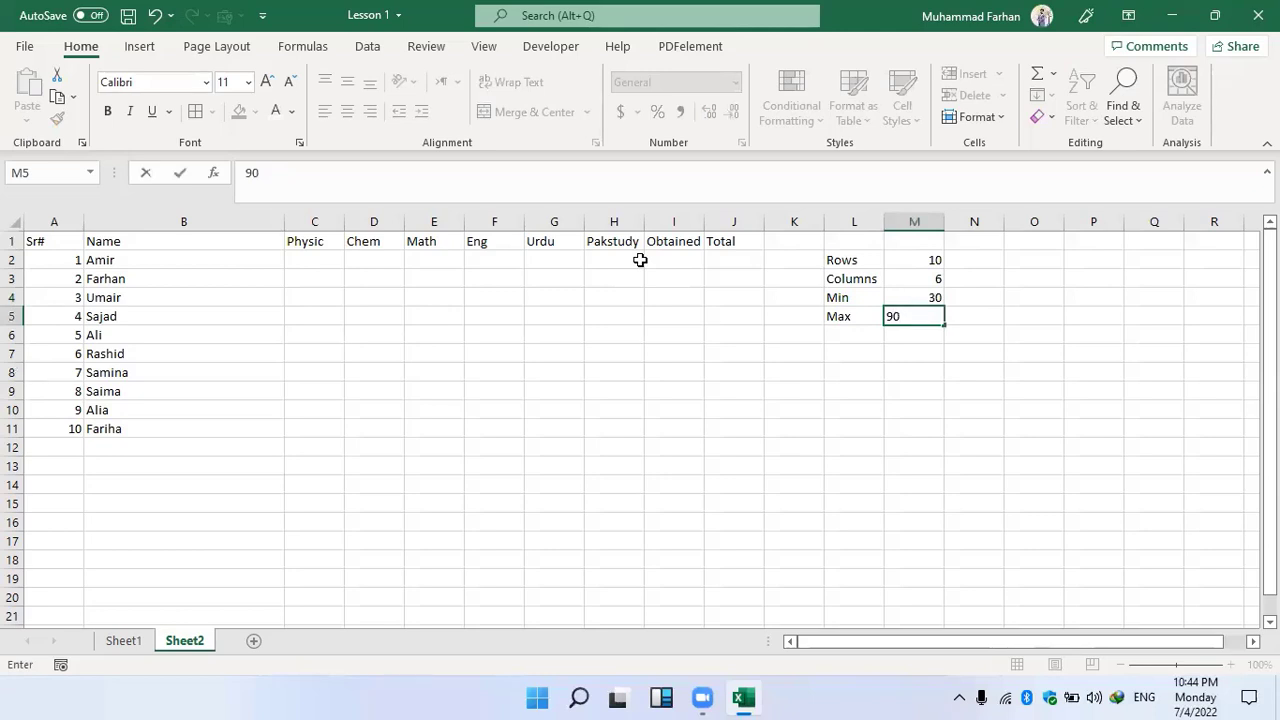
key(Return)
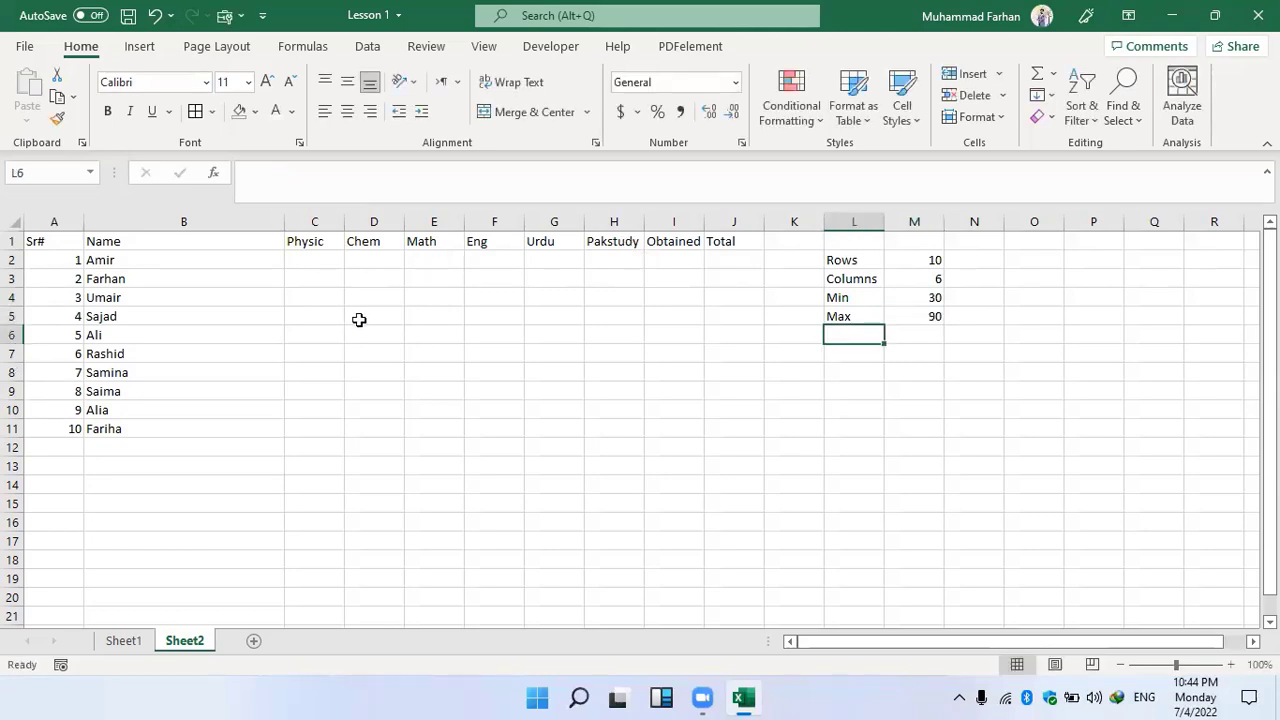
Start a RANDARRAY formula in C2 with 10 rows and 6 columns.
click(327, 262)
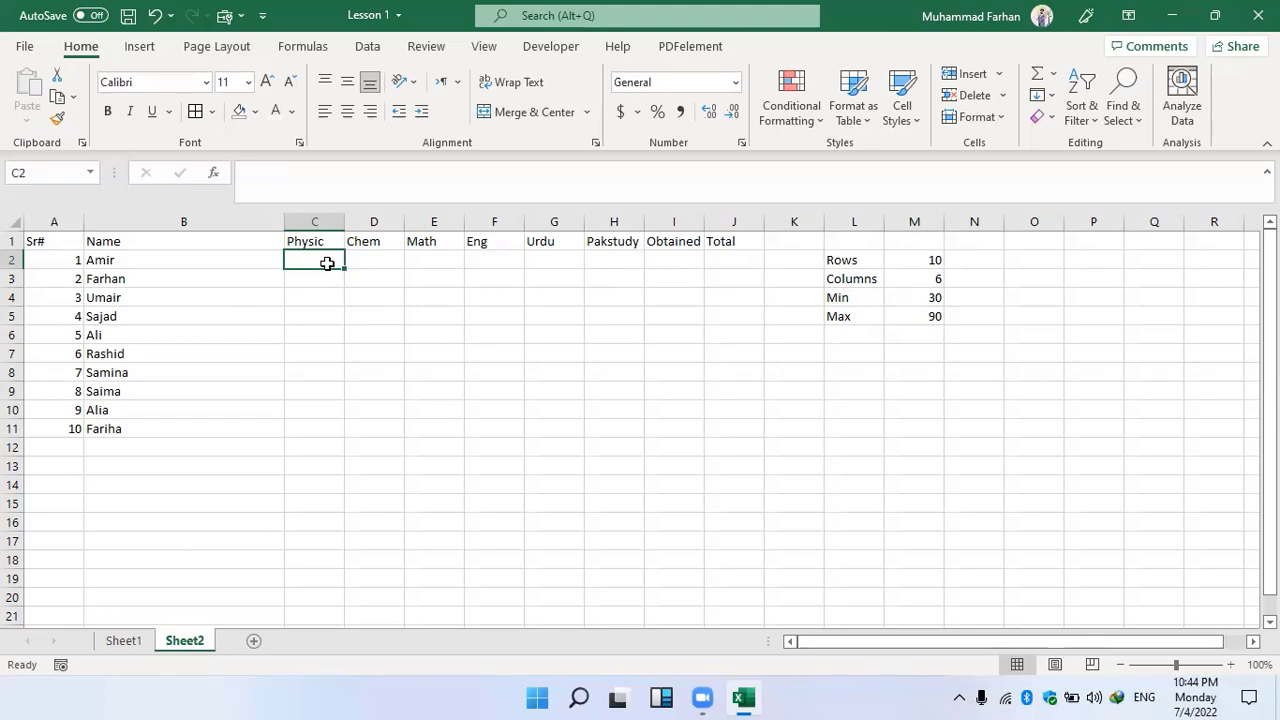
text(=rand)
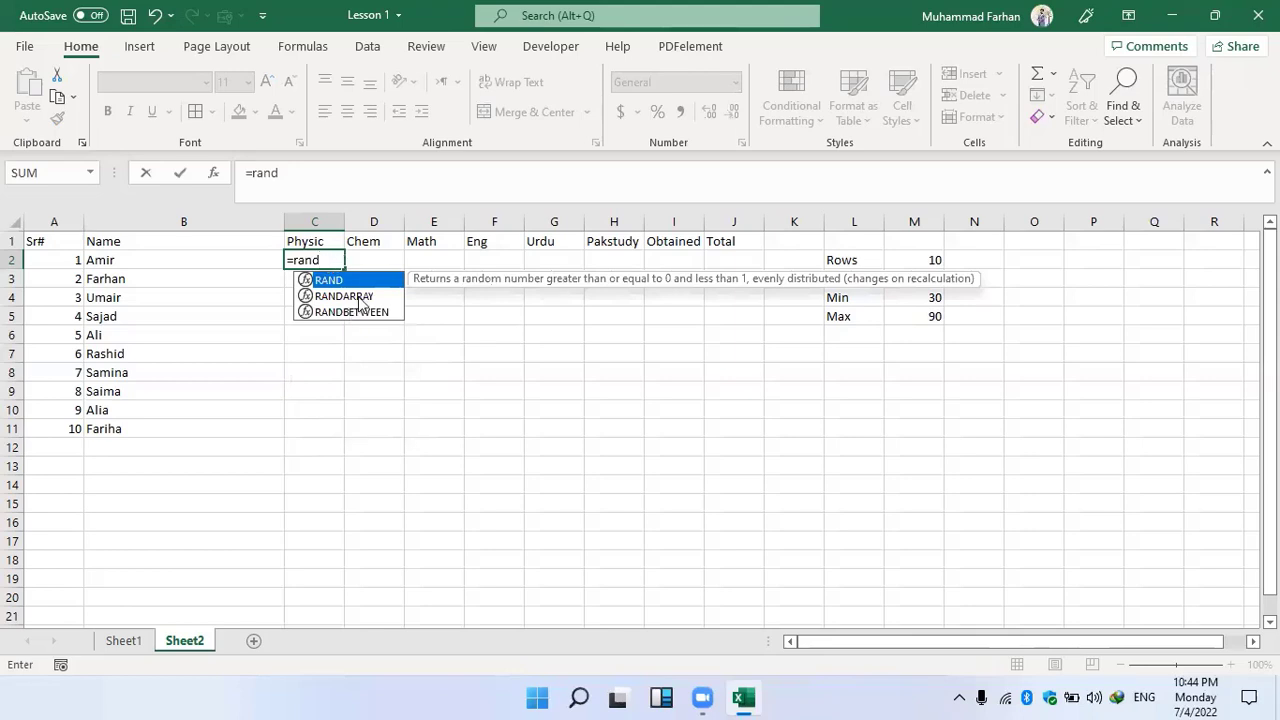
double_click(359, 296)
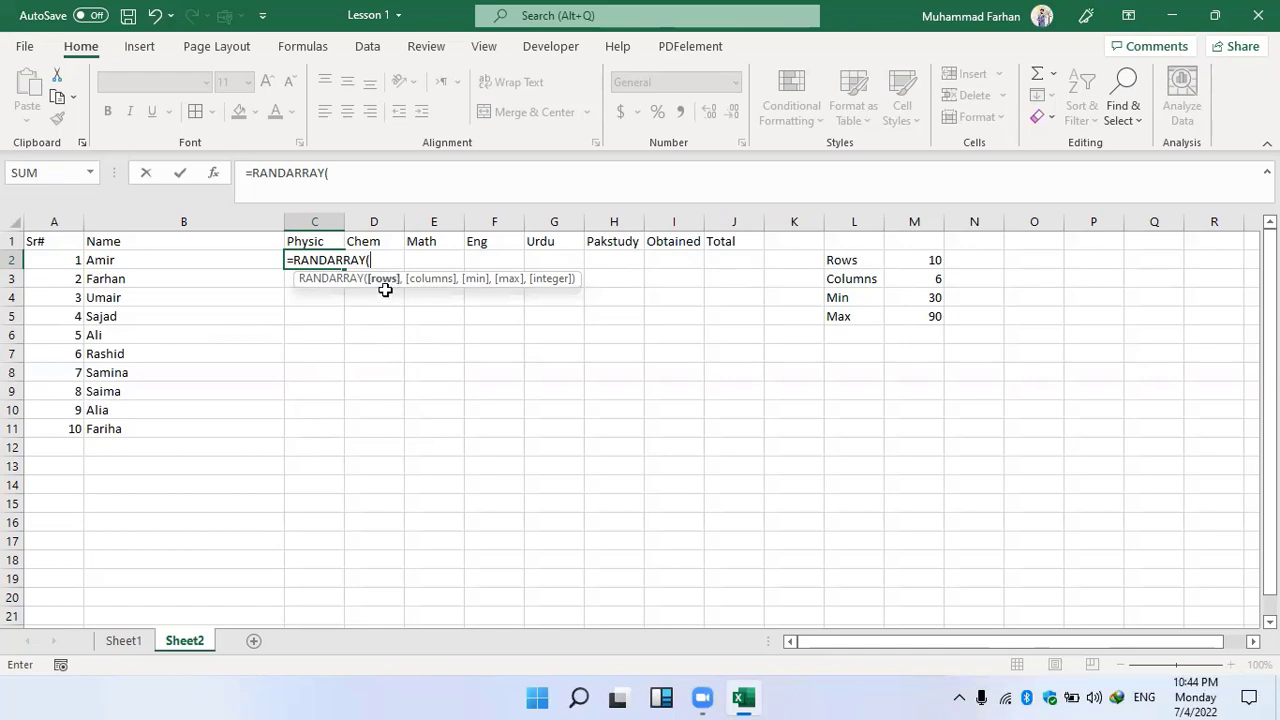
text(10,)
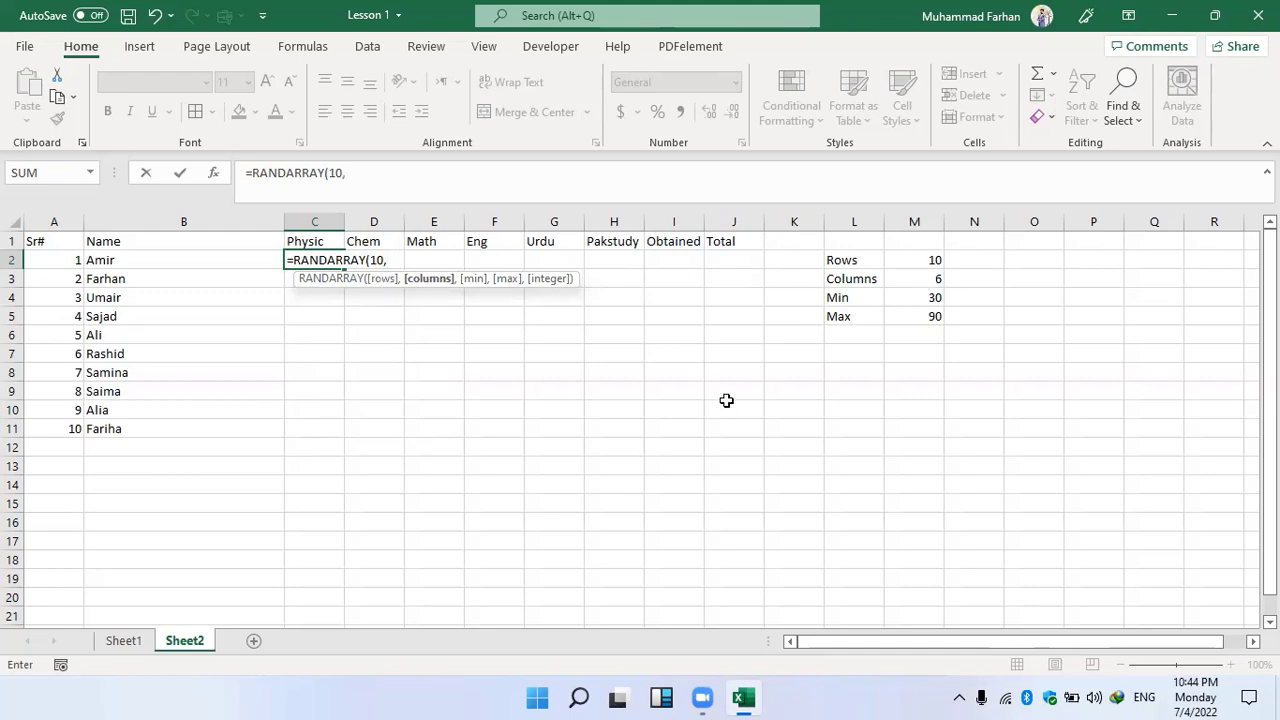
text(6,)
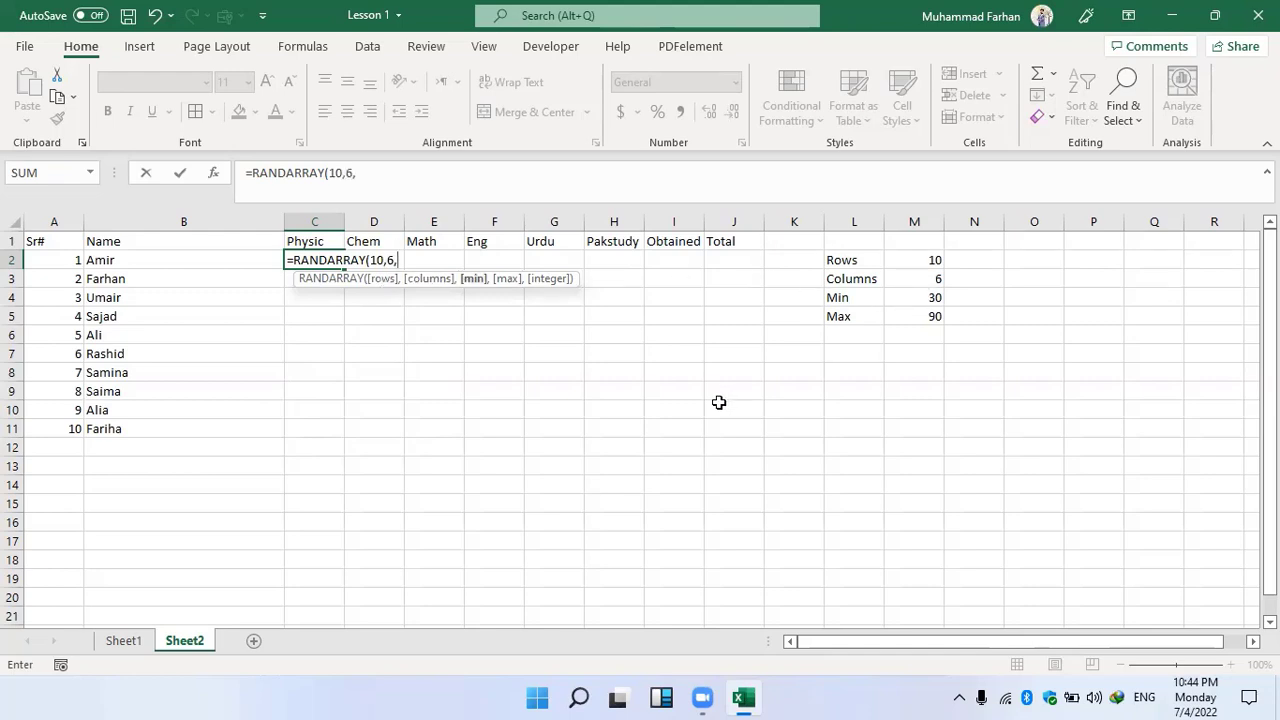
Complete the RANDARRAY formula in C2 with minimum 30, maximum 90 and TRUE for integers, and enter it.
text(230,)
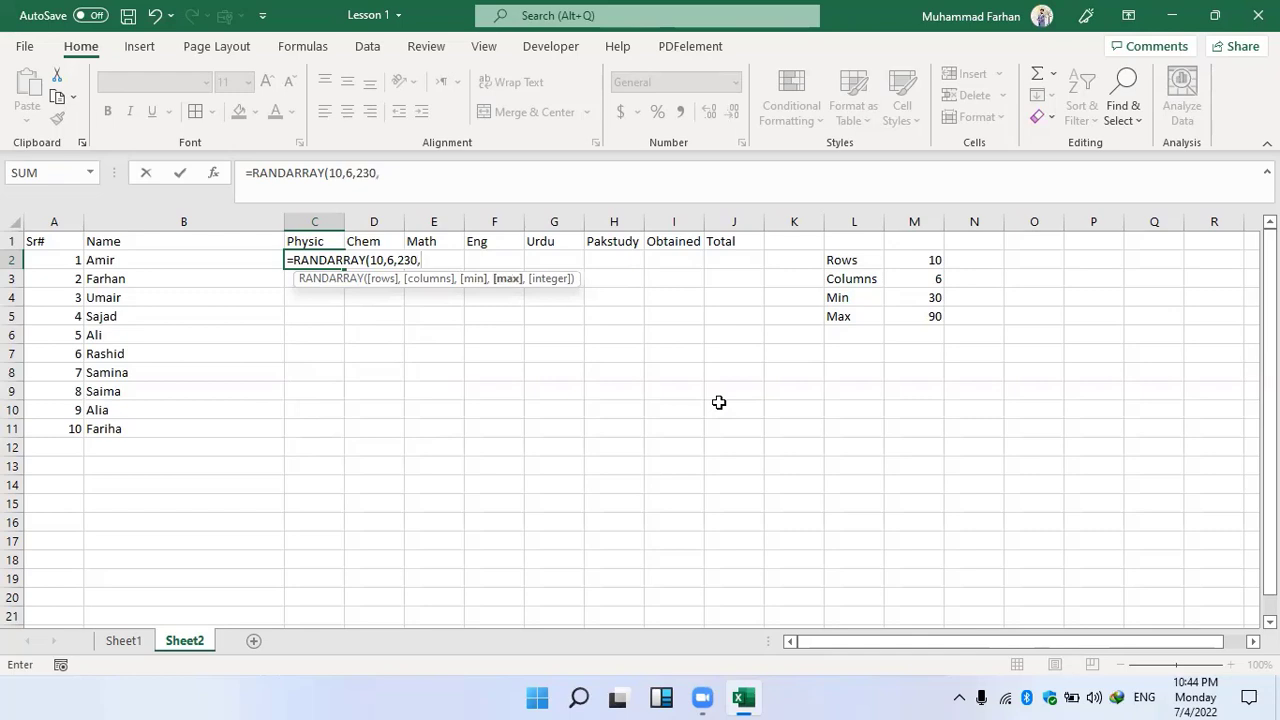
key(BackSpace)
key(BackSpace)
key(BackSpace)
key(BackSpace)
text(3)
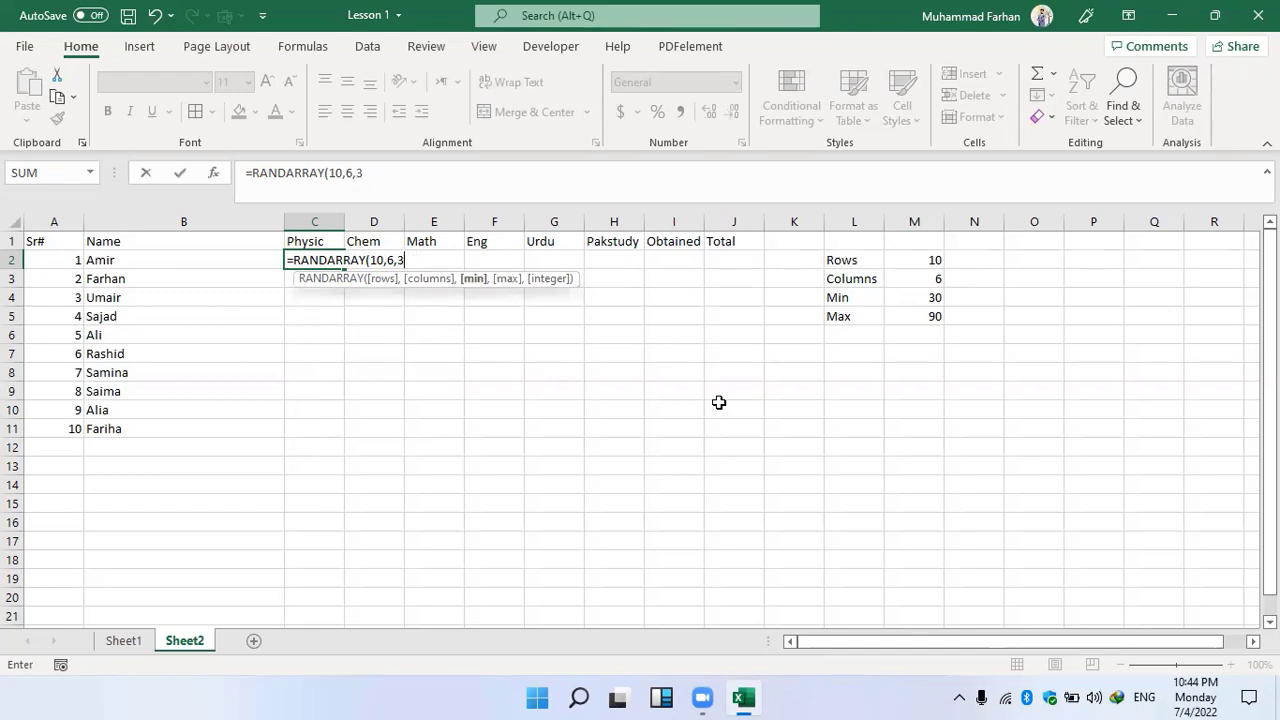
text(0,90,)
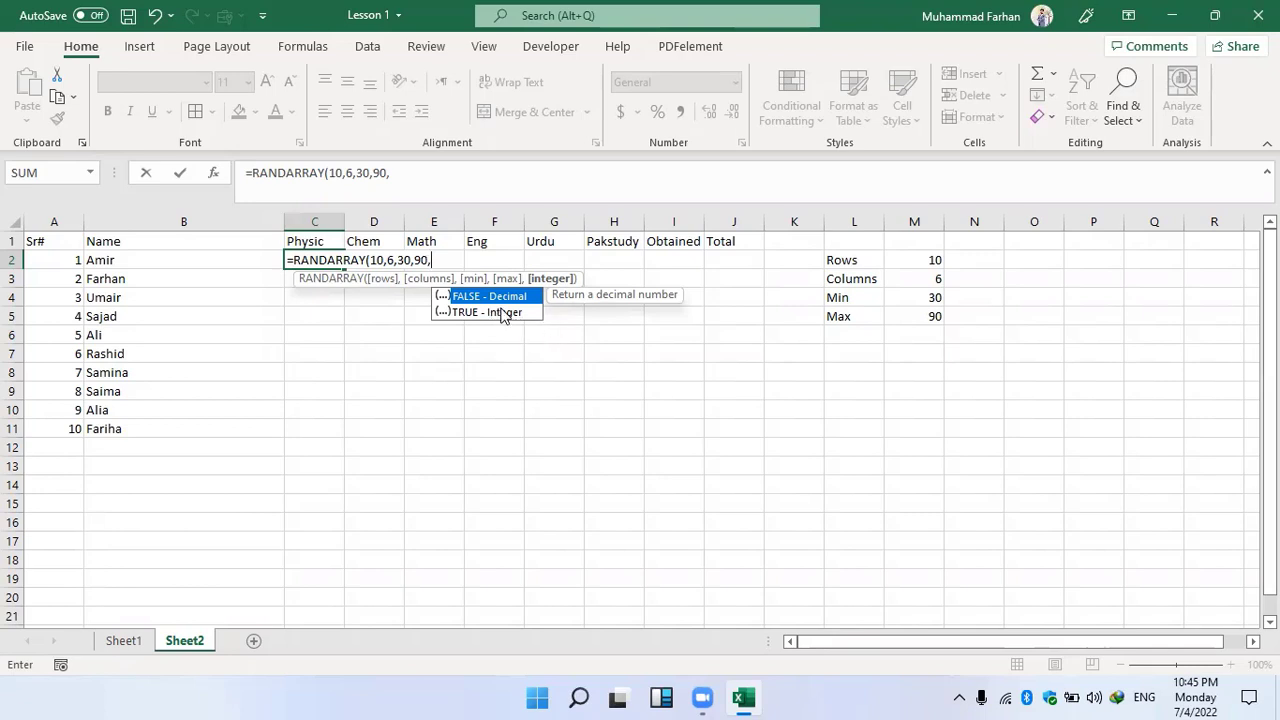
double_click(504, 314)
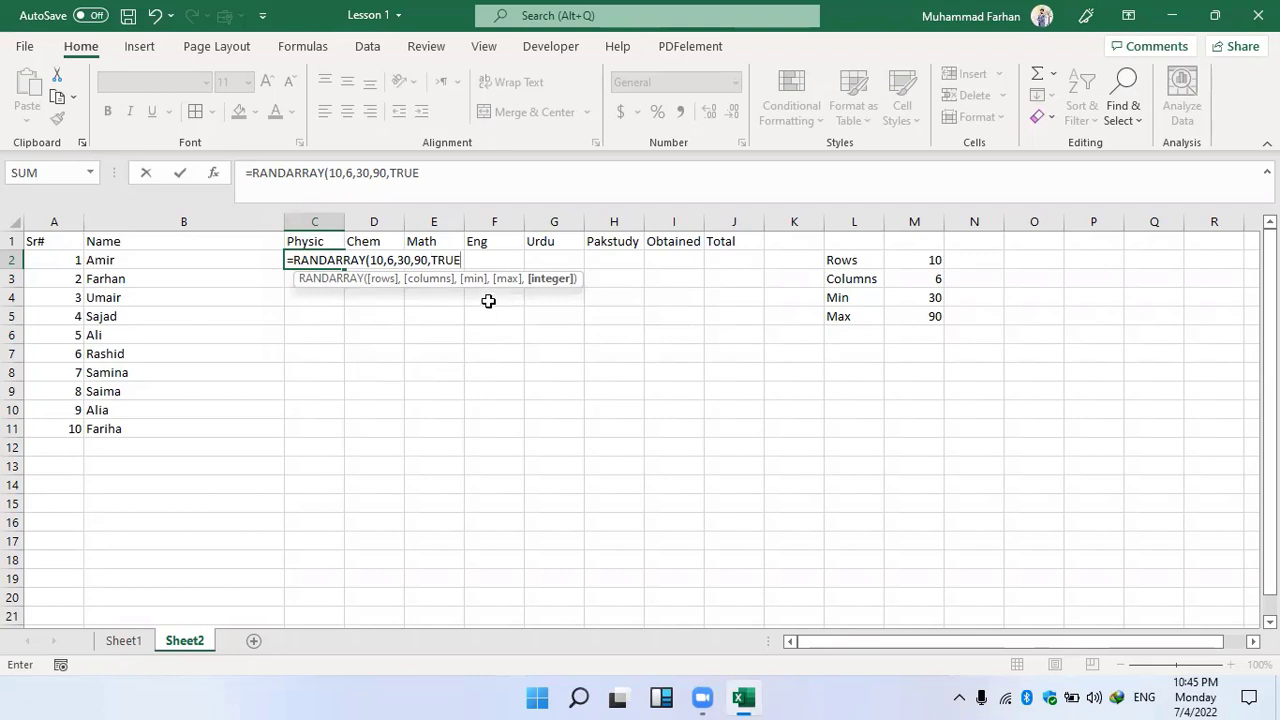
text())
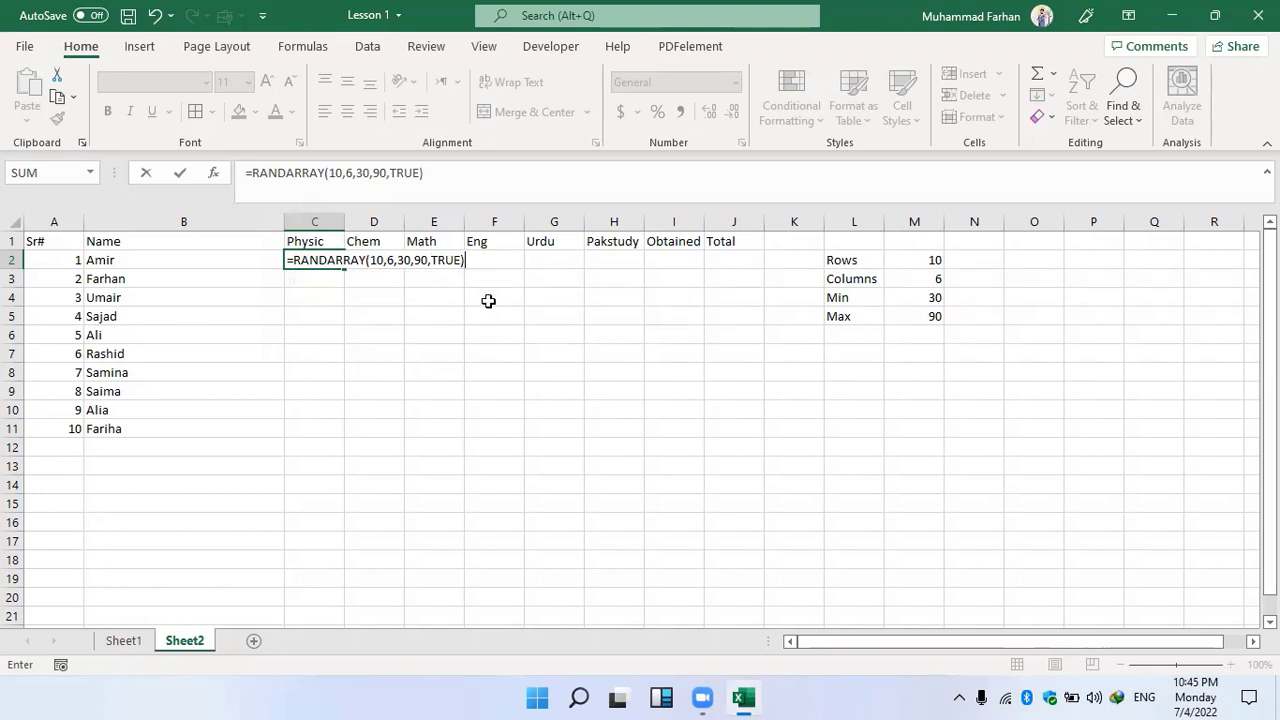
key(Return)
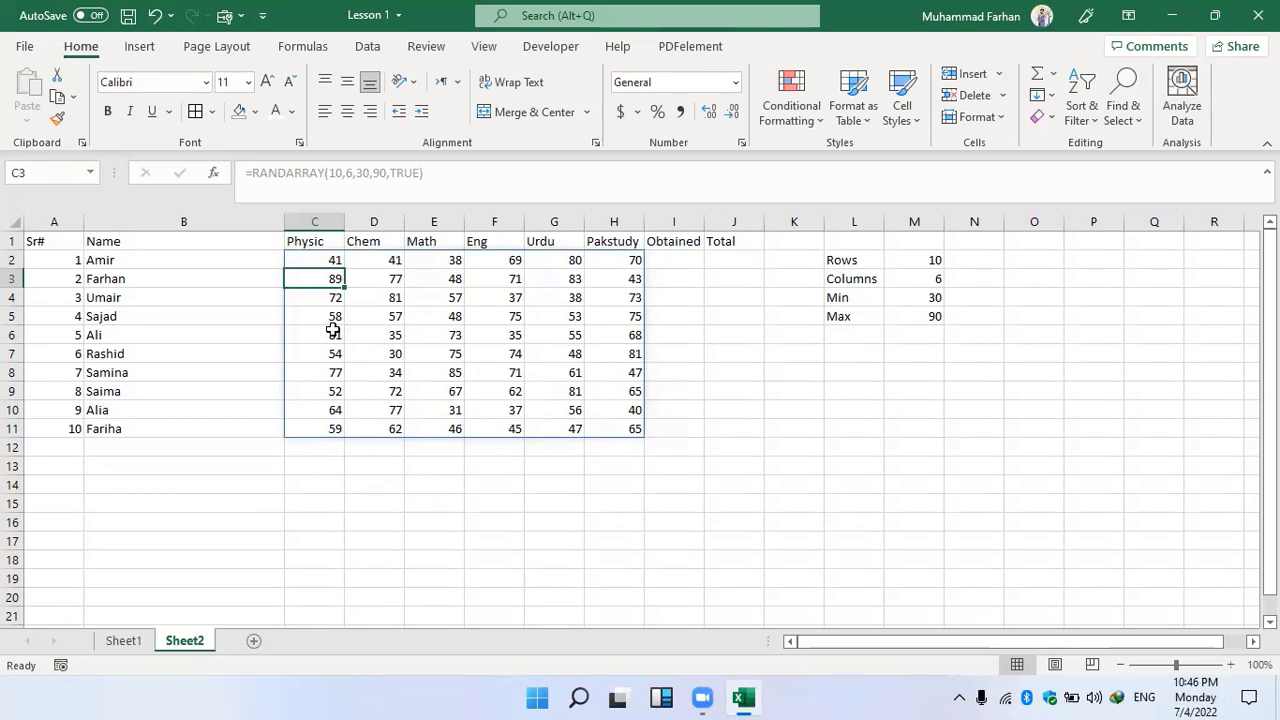
Check the formula in C2, and repeatedly recalculate the random marks by opening and leaving empty cells below the table.
click(330, 262)
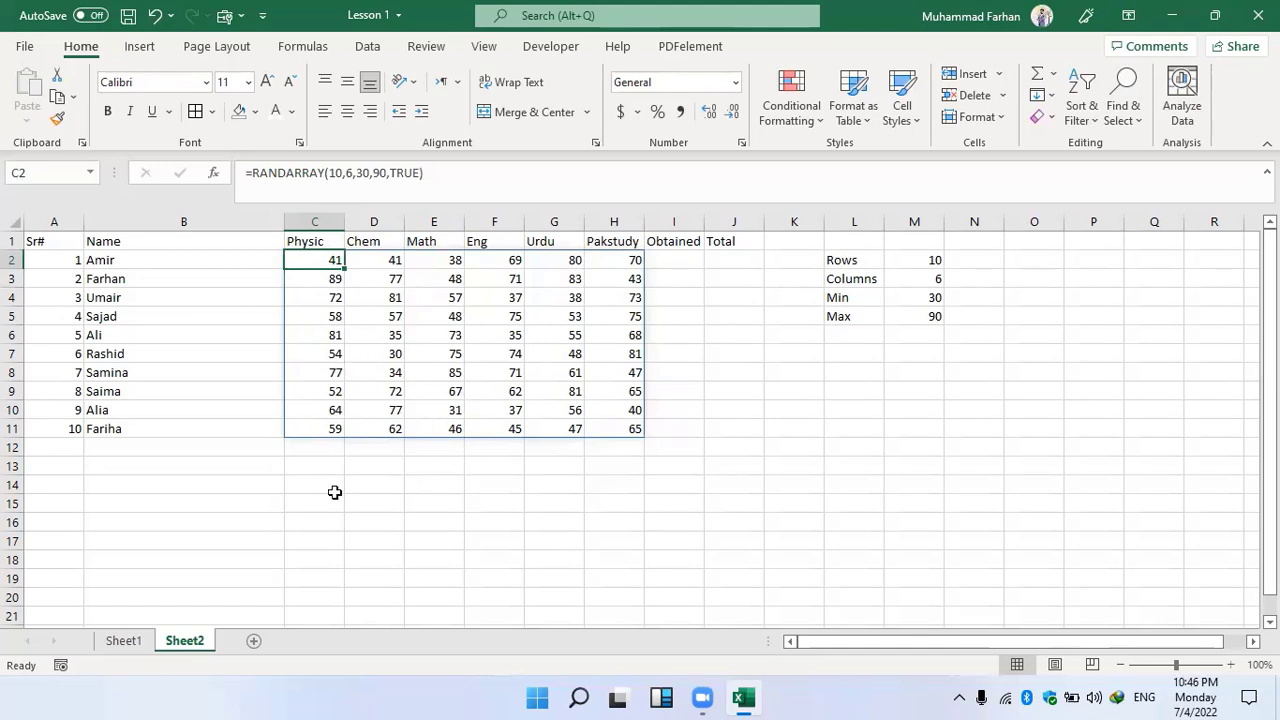
double_click(384, 469)
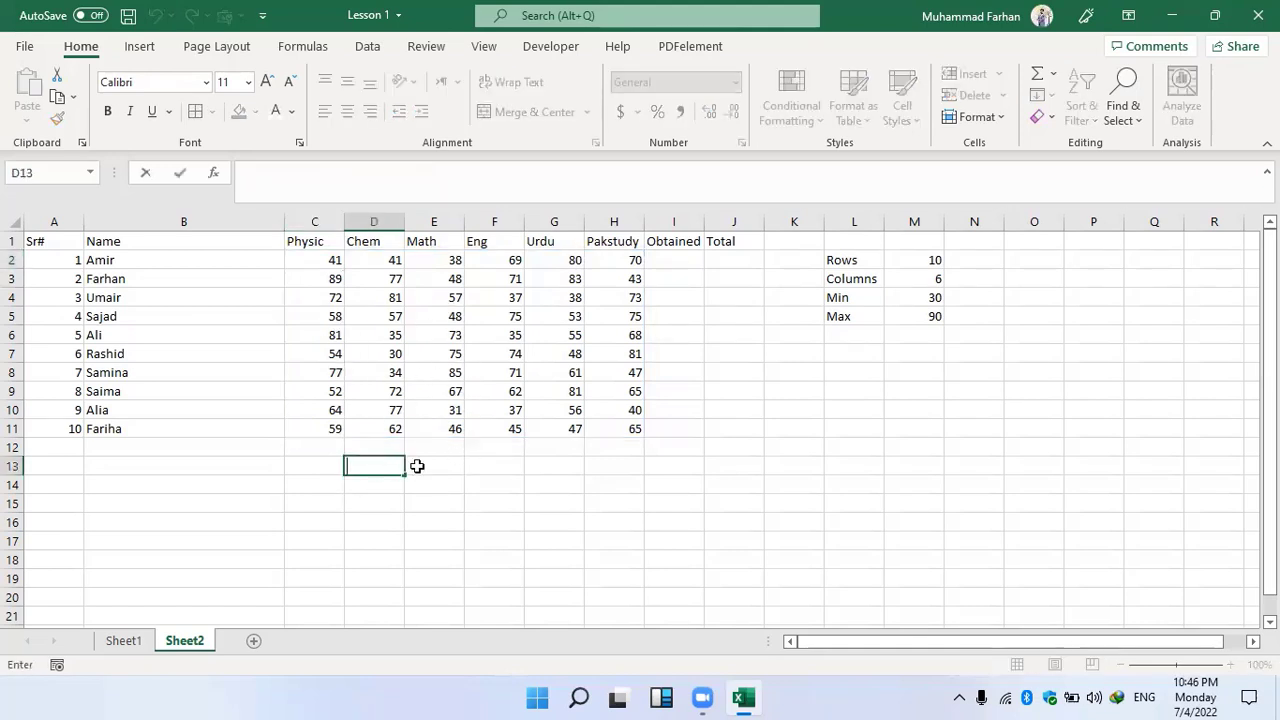
double_click(548, 469)
double_click(407, 470)
double_click(598, 467)
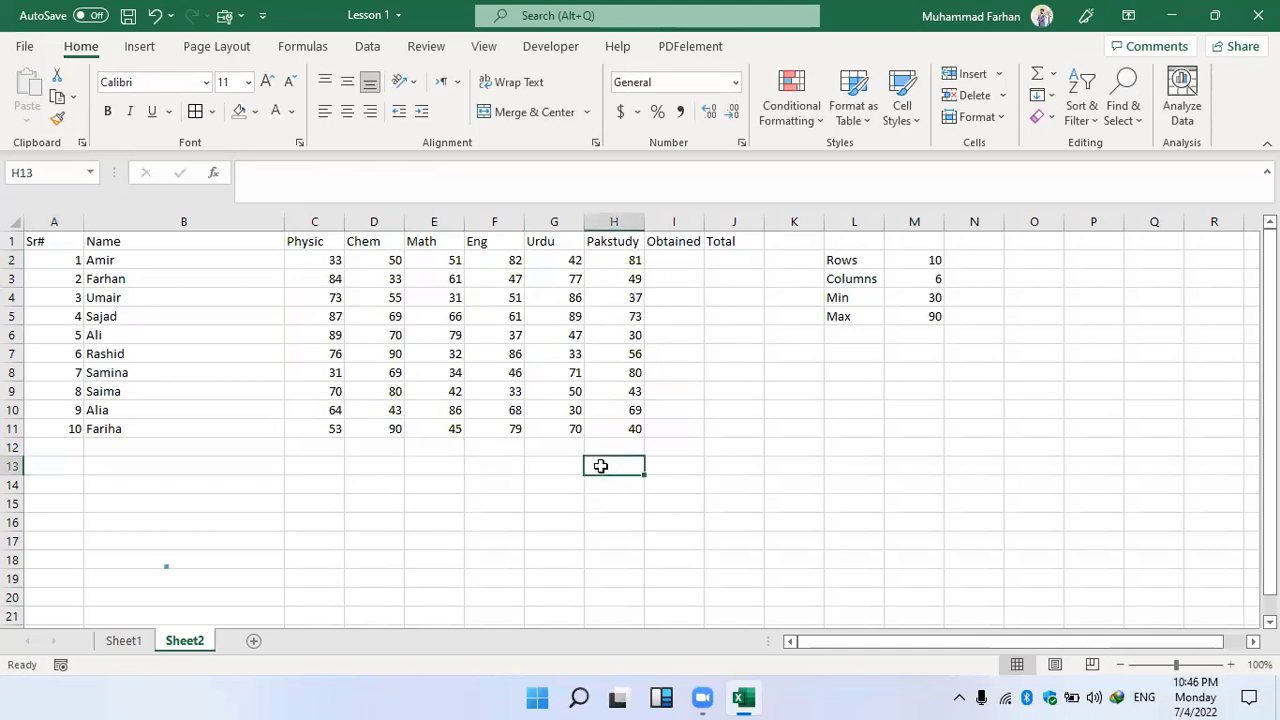
double_click(473, 468)
double_click(384, 466)
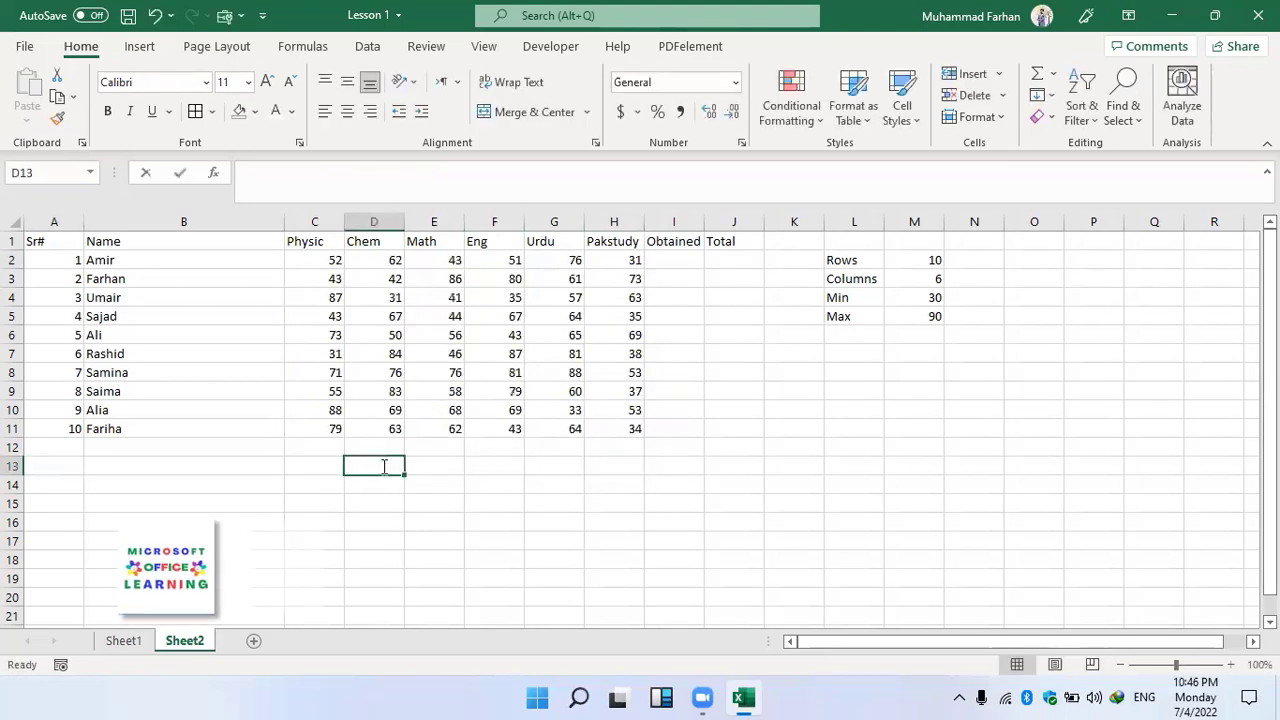
double_click(560, 484)
double_click(411, 484)
double_click(555, 486)
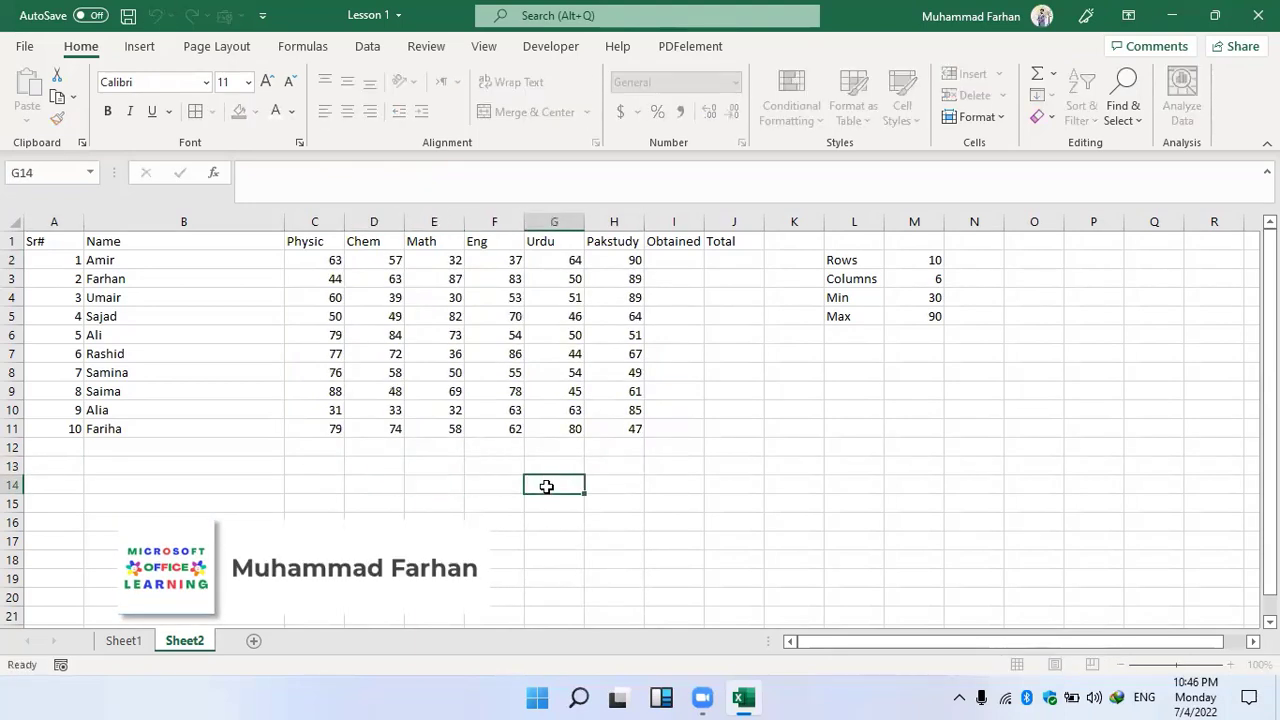
double_click(329, 486)
click(484, 492)
double_click(620, 463)
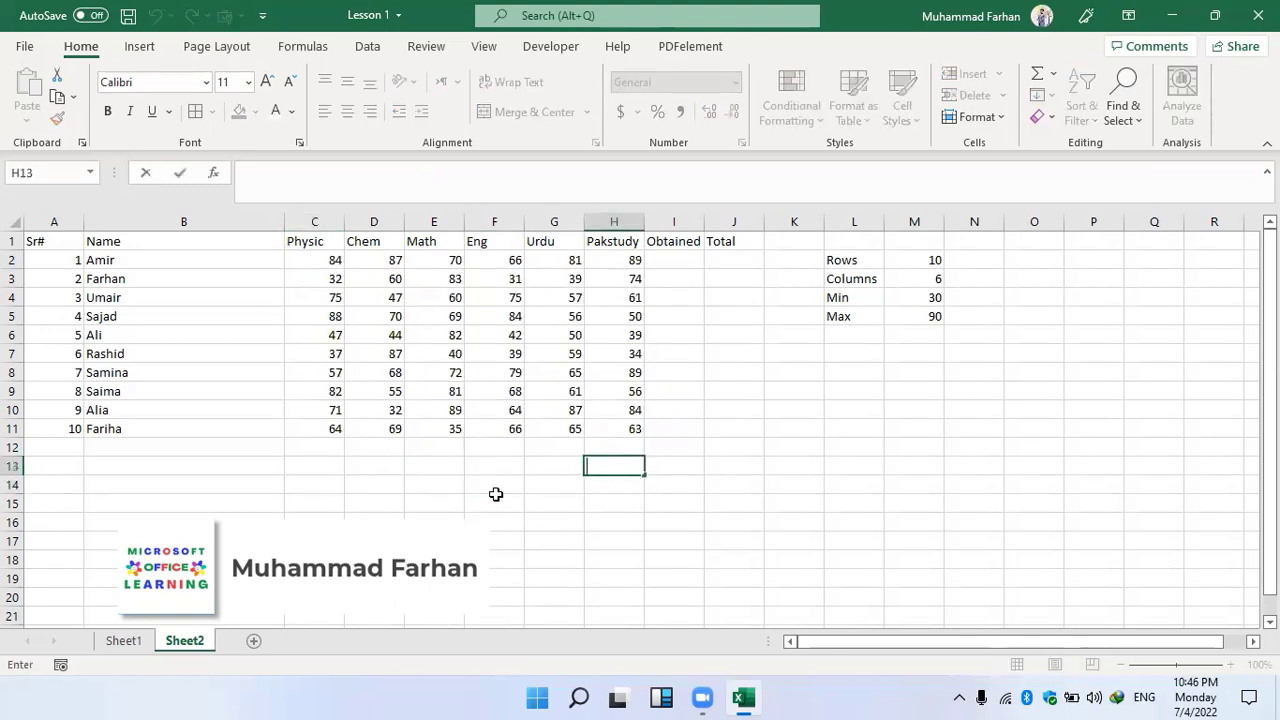
click(494, 447)
click(397, 470)
double_click(397, 470)
click(494, 447)
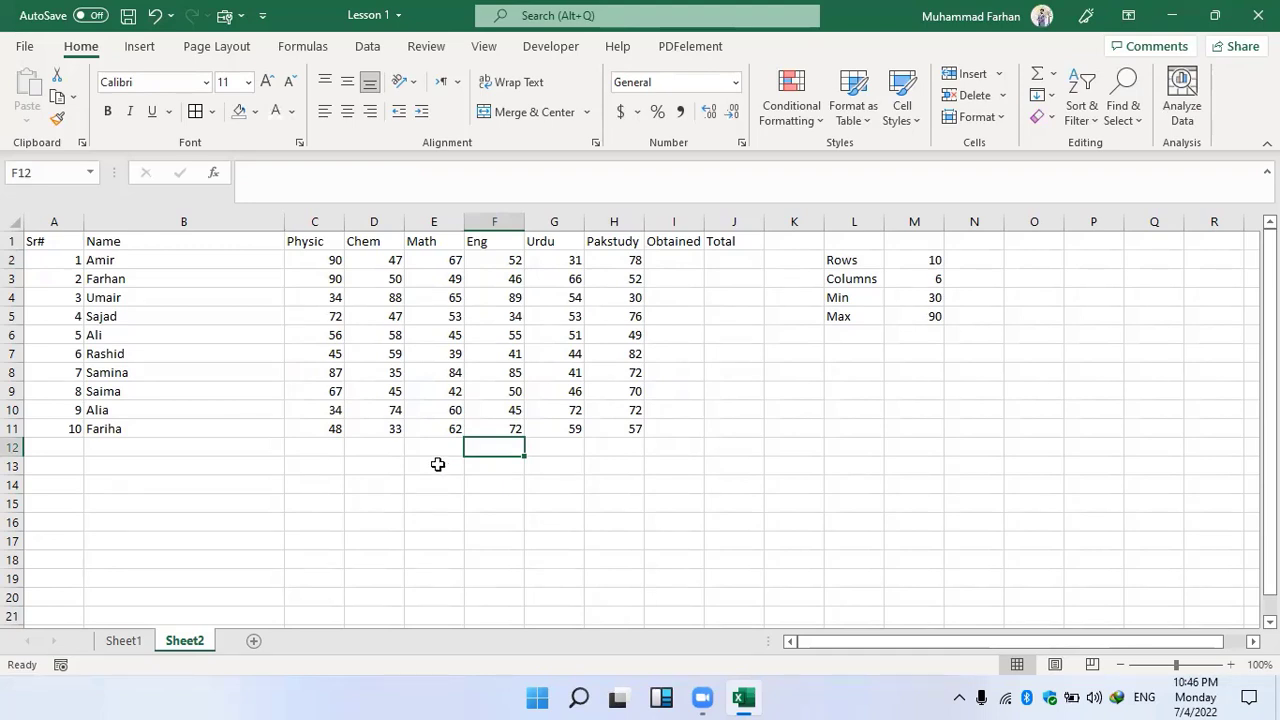
Copy the random marks in C2:H11 and paste them over the same cells as values only.
click(318, 260)
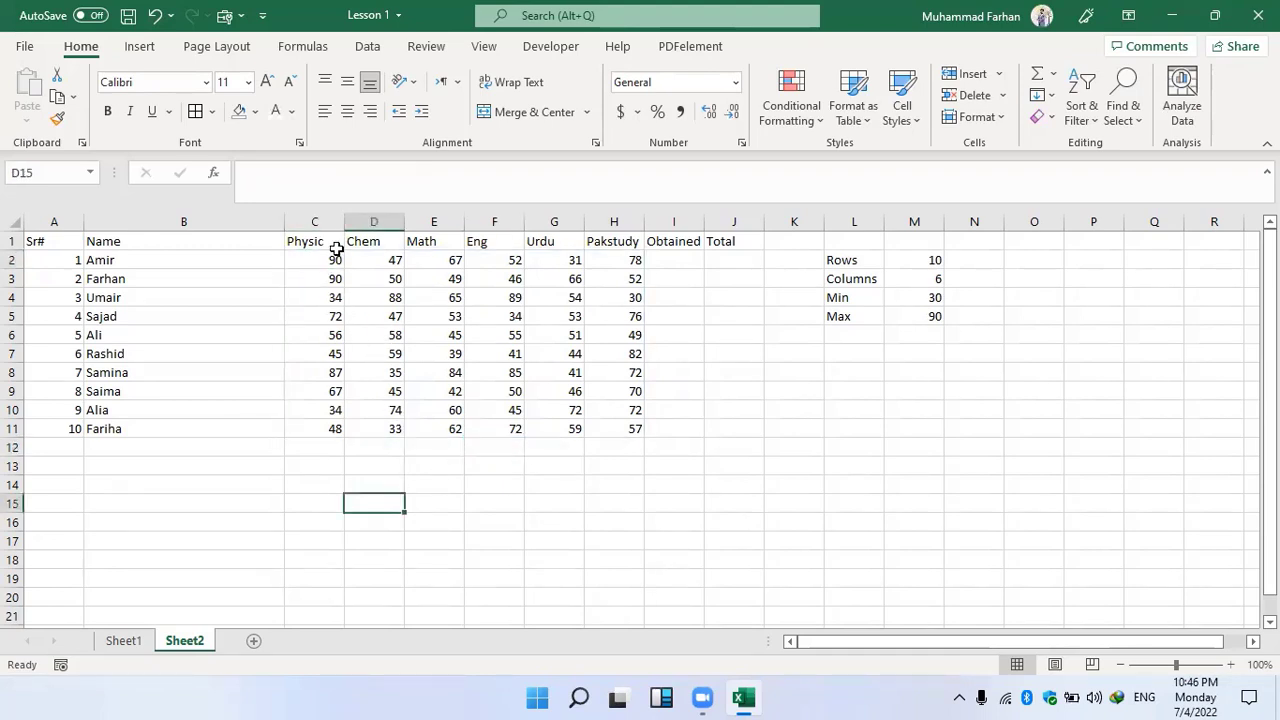
mouse_move(335, 262)
mouse_down()
mouse_move(623, 380)
mouse_move(626, 423)
mouse_up()
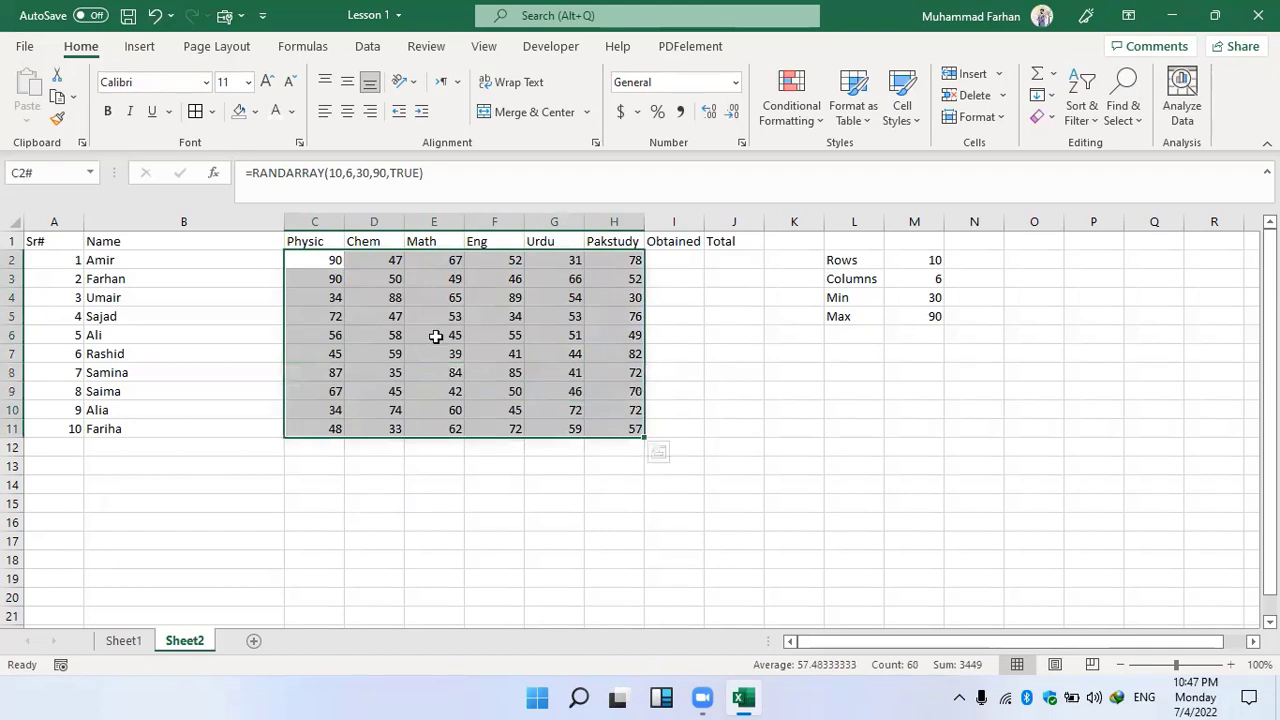
right_click(455, 278)
click(531, 189)
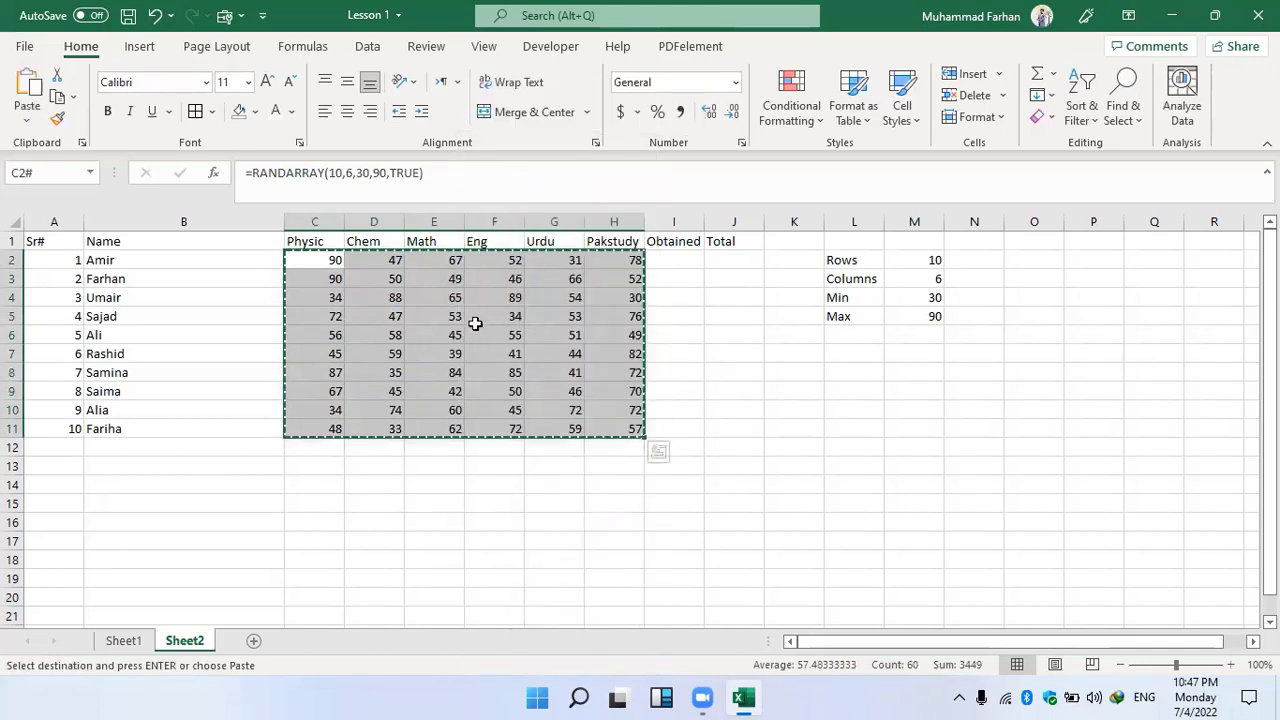
right_click(448, 298)
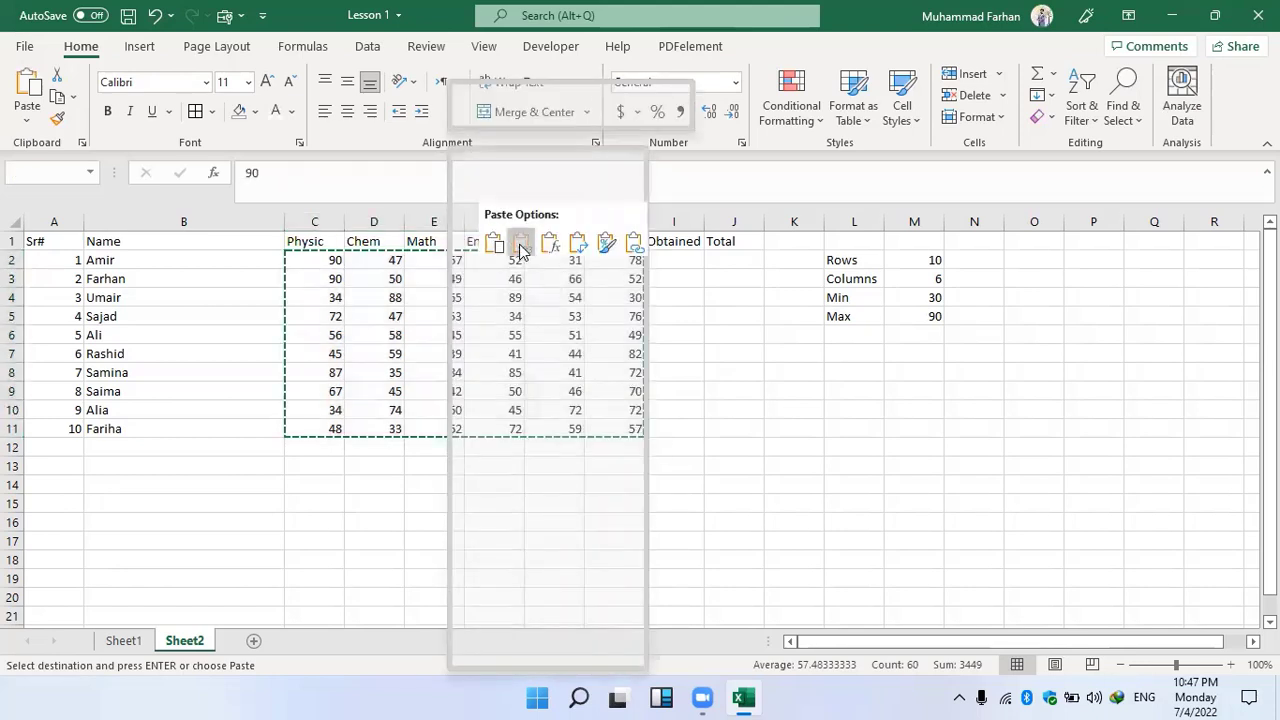
click(520, 250)
Open and leave several empty cells below the table to check whether the marks still recalculate.
click(417, 486)
double_click(610, 481)
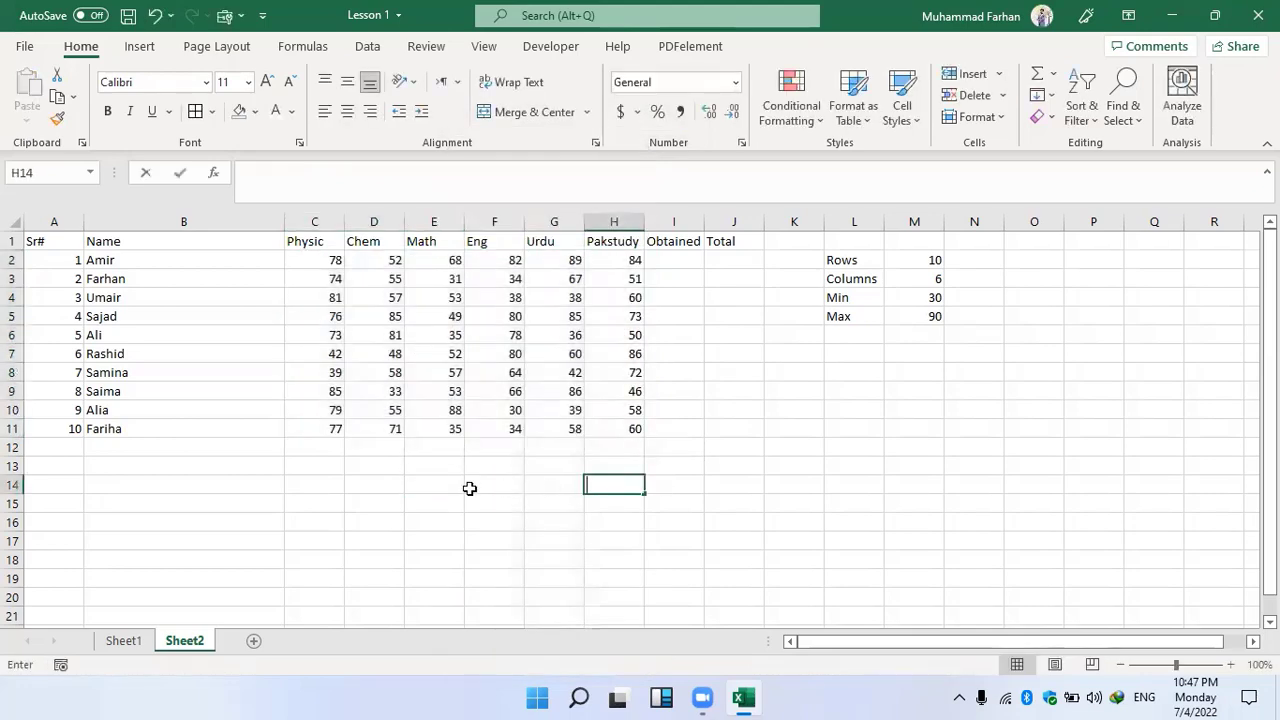
double_click(446, 485)
double_click(361, 478)
double_click(536, 478)
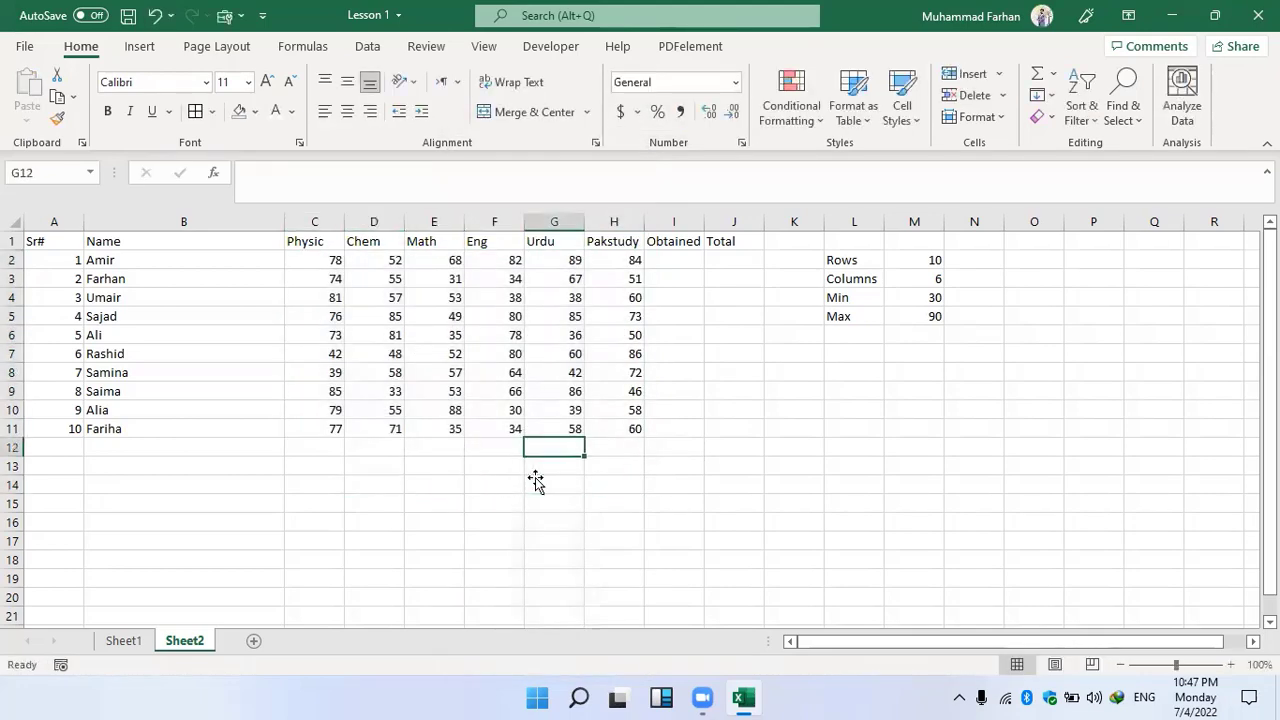
double_click(426, 483)
double_click(606, 489)
click(414, 487)
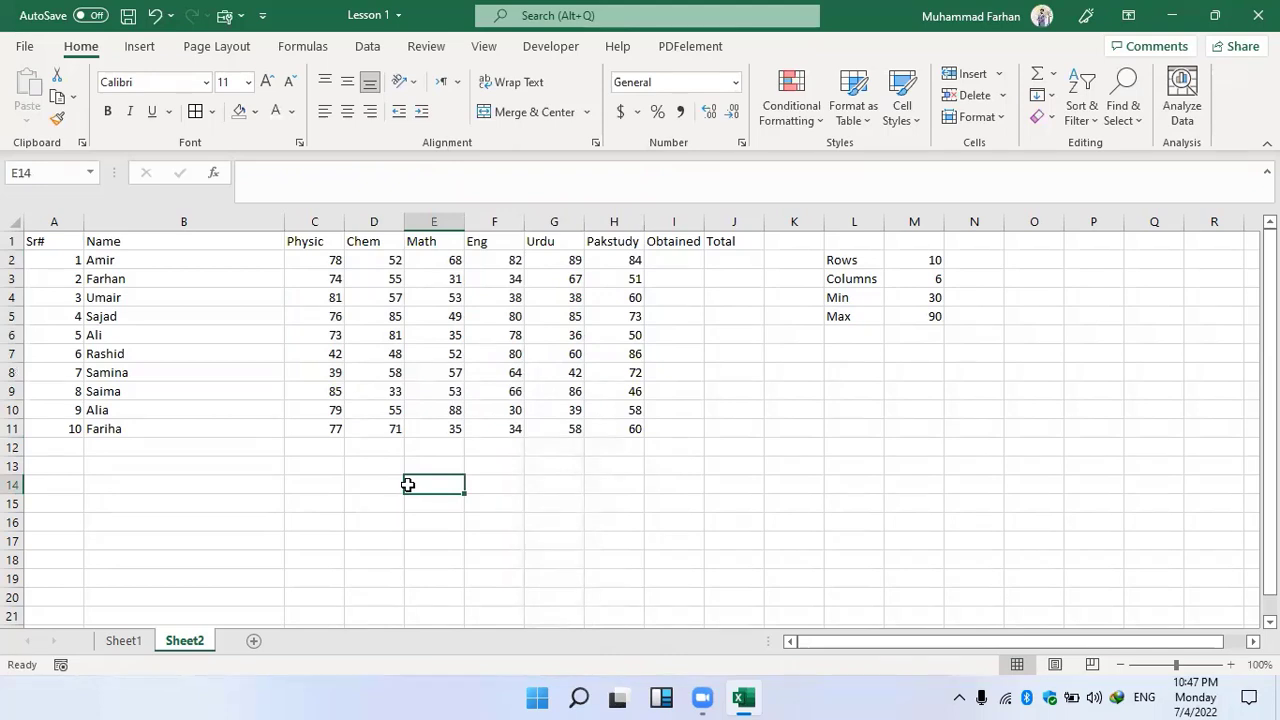
Inspect the contents of C2 and various other marks cells for formulas or plain numbers.
click(321, 261)
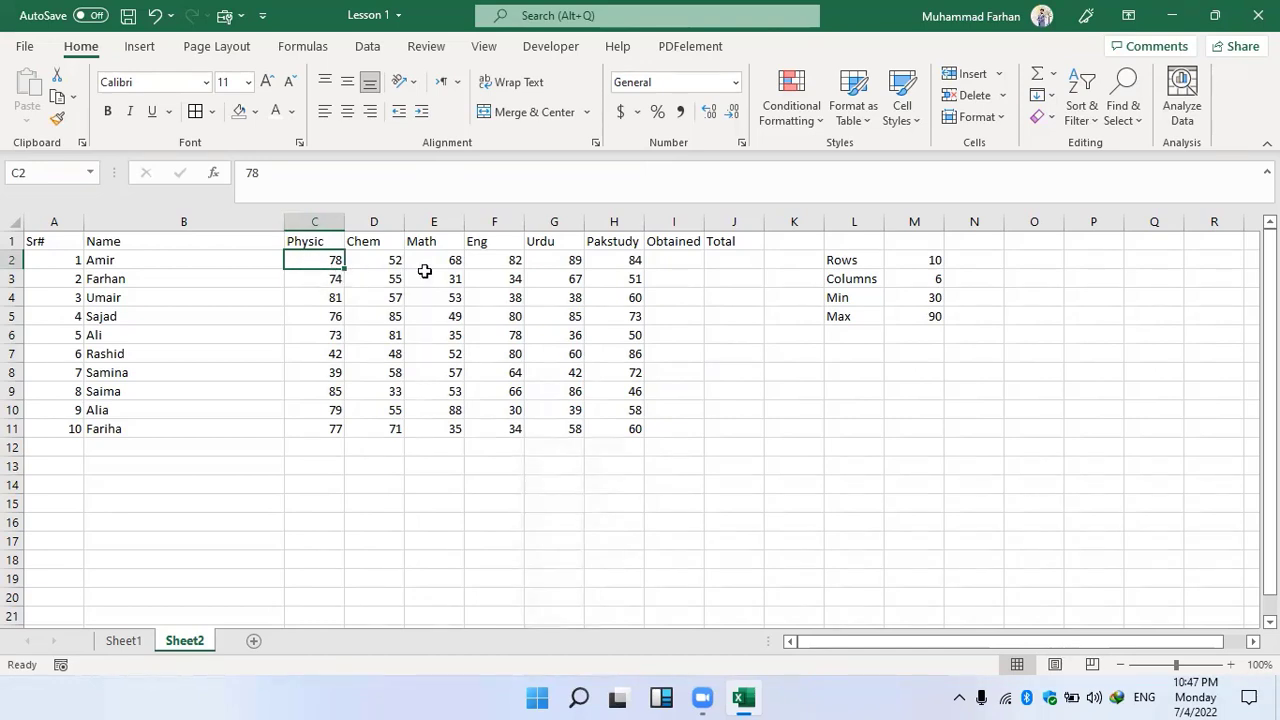
click(358, 297)
click(598, 333)
click(598, 396)
click(354, 352)
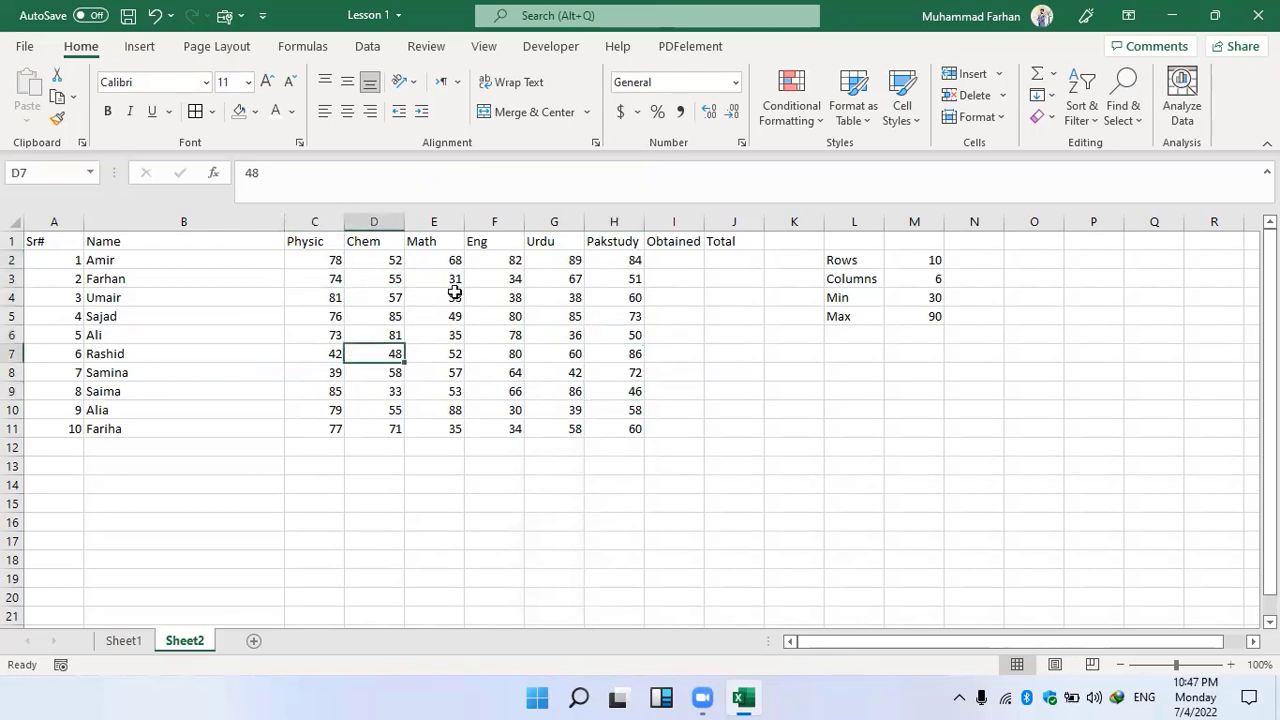
click(454, 293)
click(494, 353)
click(409, 351)
click(385, 298)
click(323, 297)
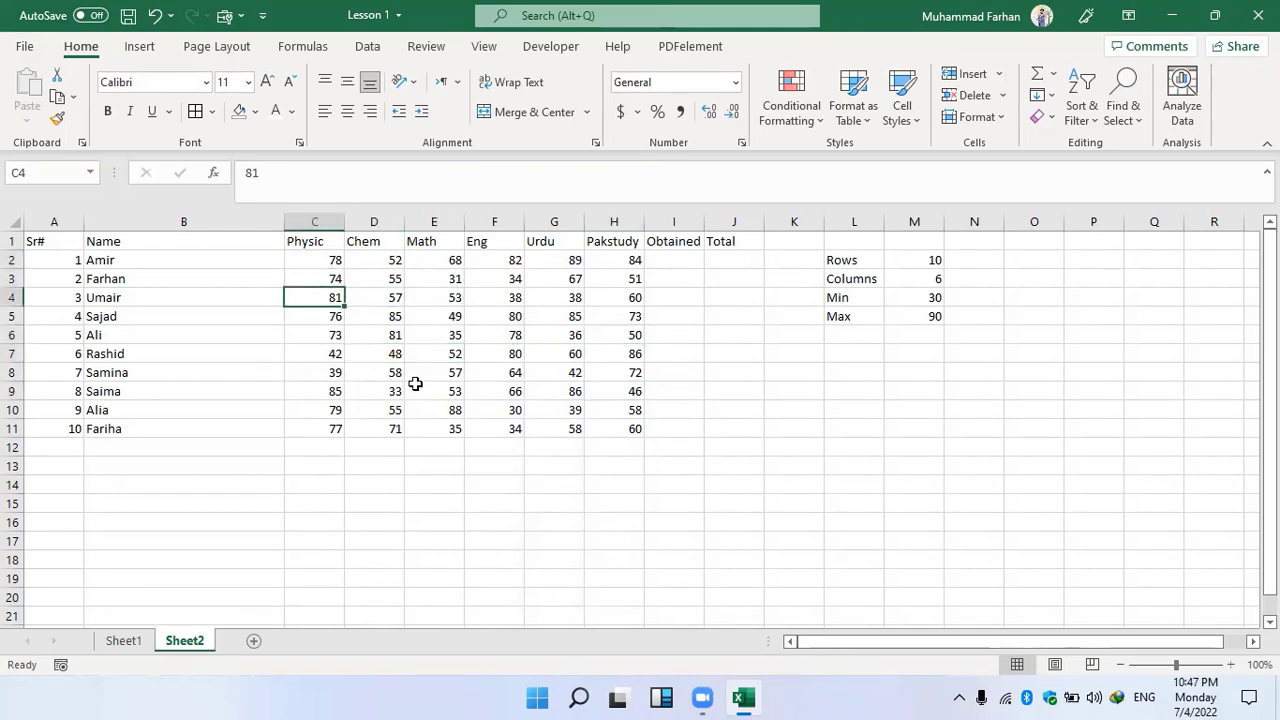
click(434, 297)
click(494, 316)
click(311, 260)
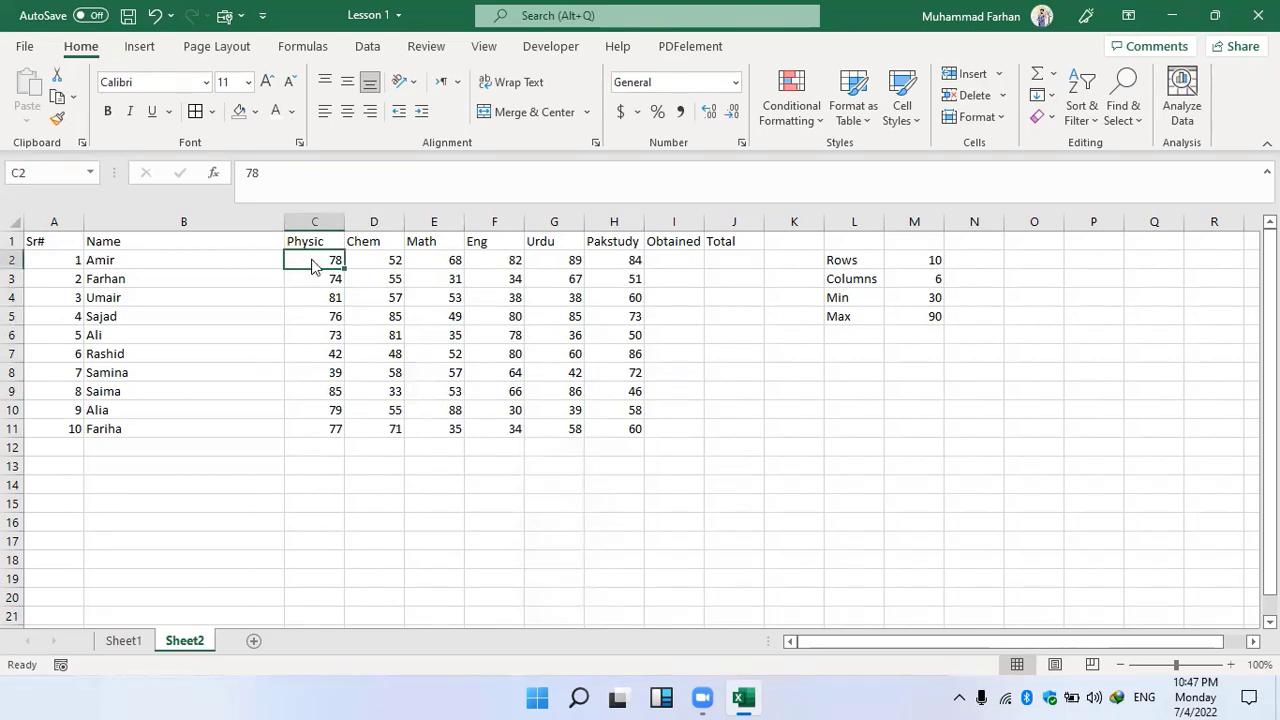
click(341, 262)
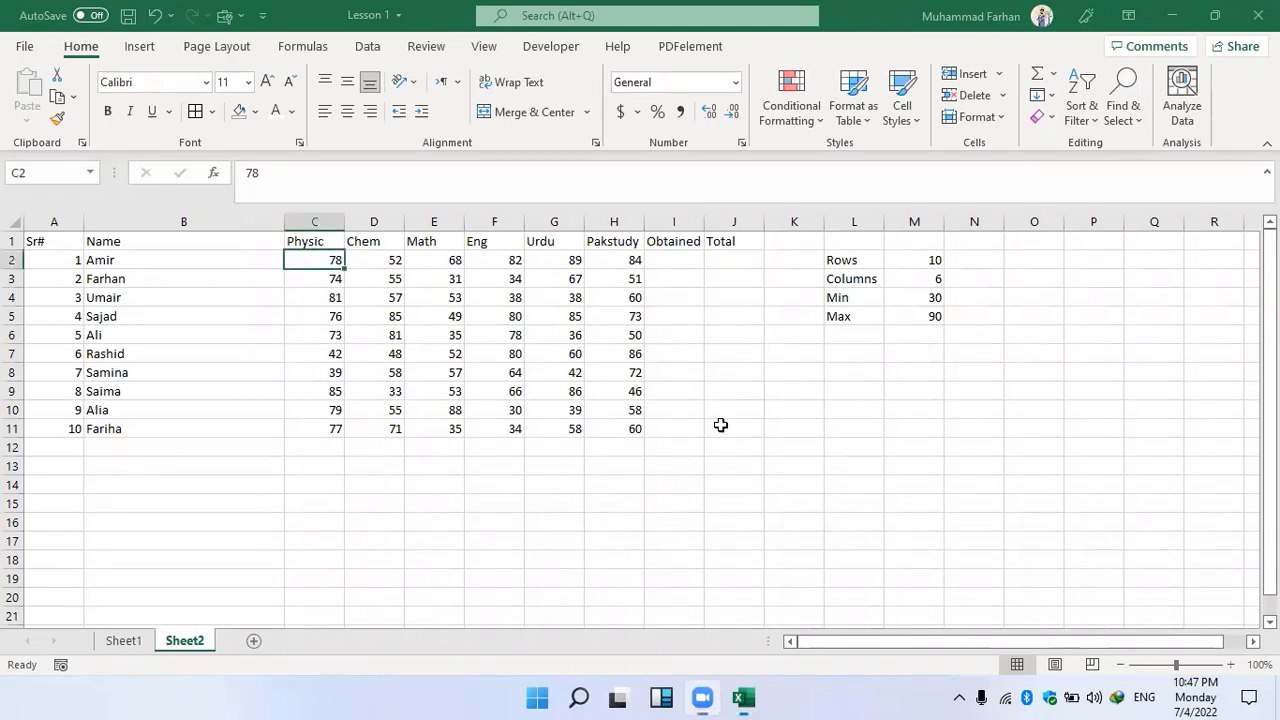
Undo the values-only paste over the marks and check the formula in C2.
click(614, 485)
click(434, 485)
key(ctrl+r)
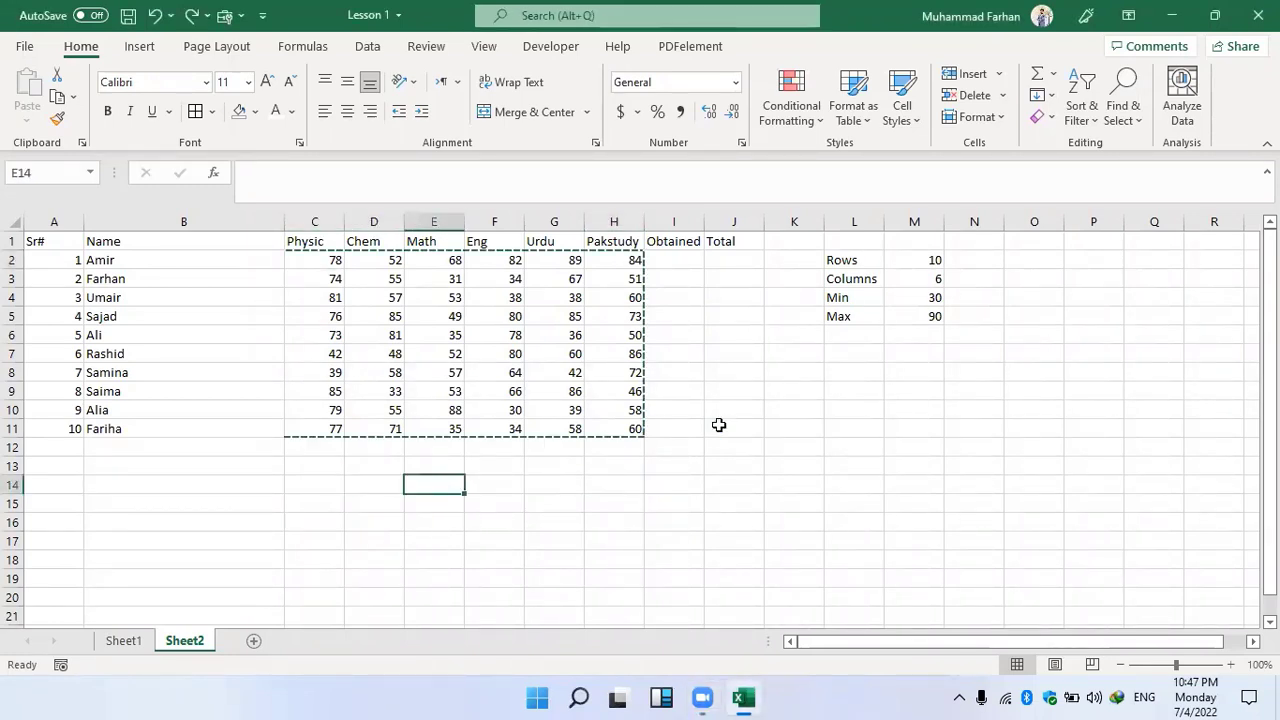
key(F9)
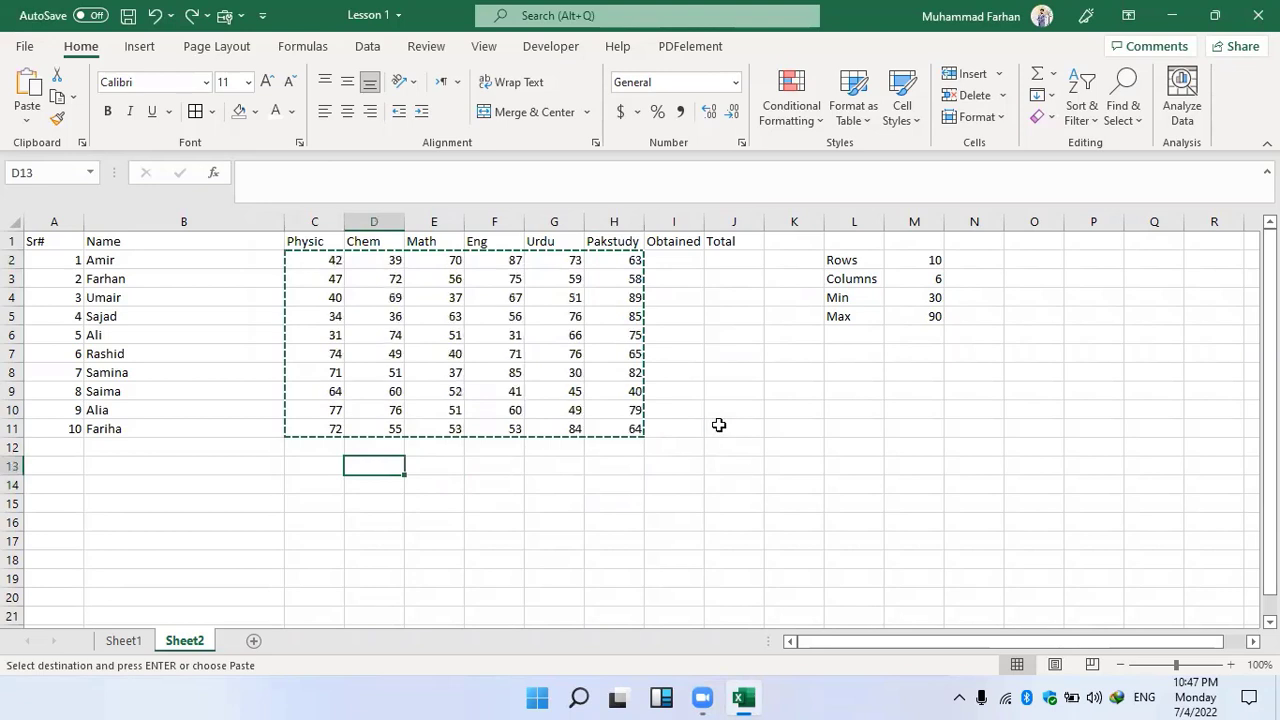
click(338, 256)
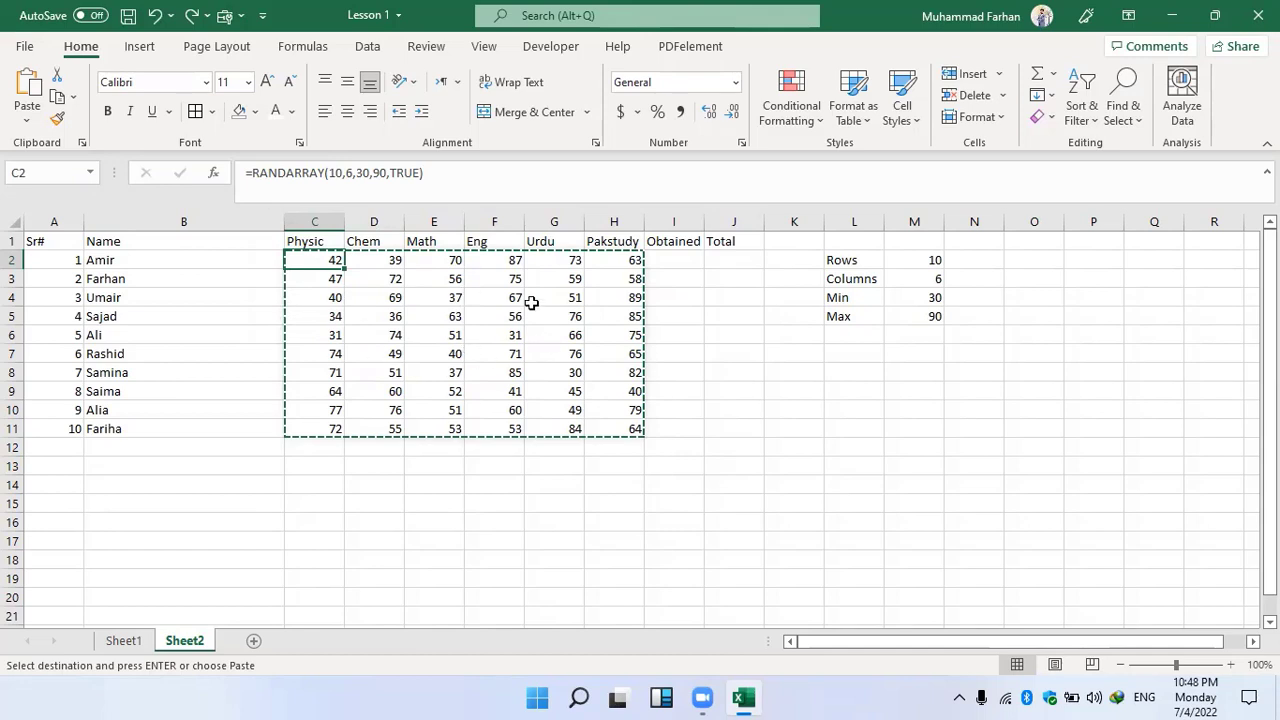
click(533, 534)
Copy the RANDARRAY results in C2:H11 and paste them in place as values only.
drag(316, 262, 610, 432)
right_click(572, 345)
click(648, 188)
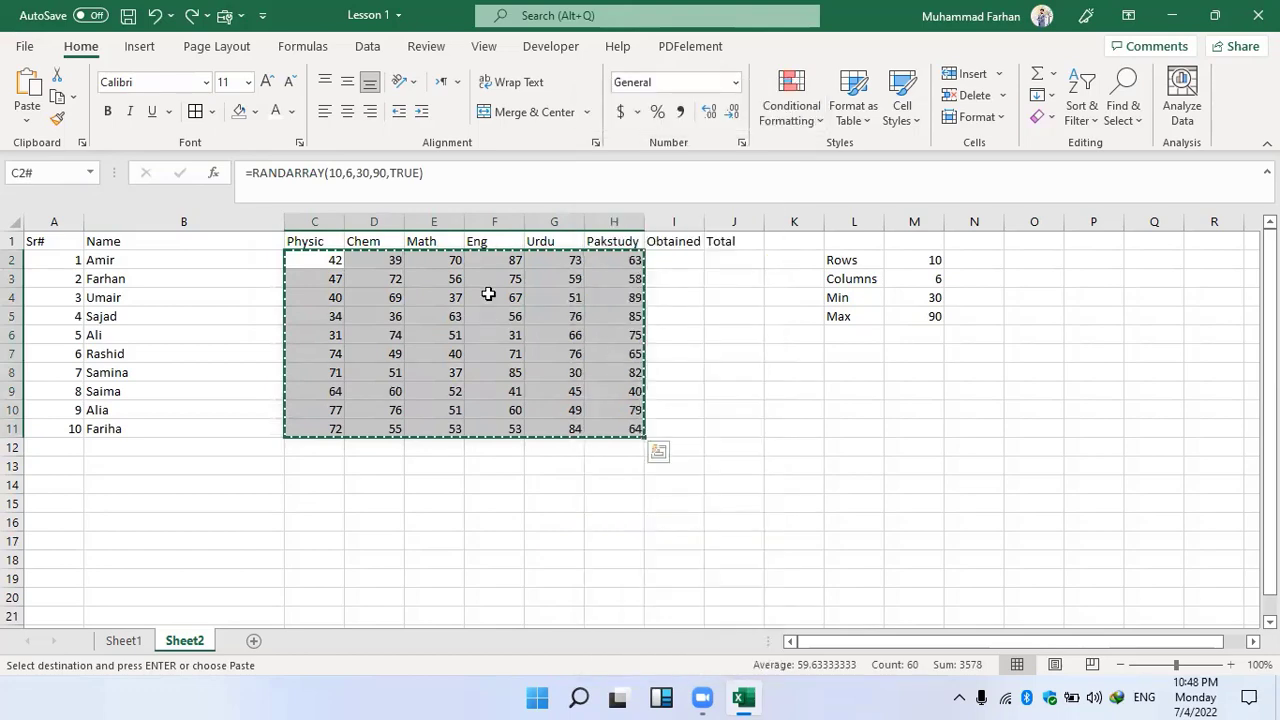
right_click(488, 294)
click(566, 245)
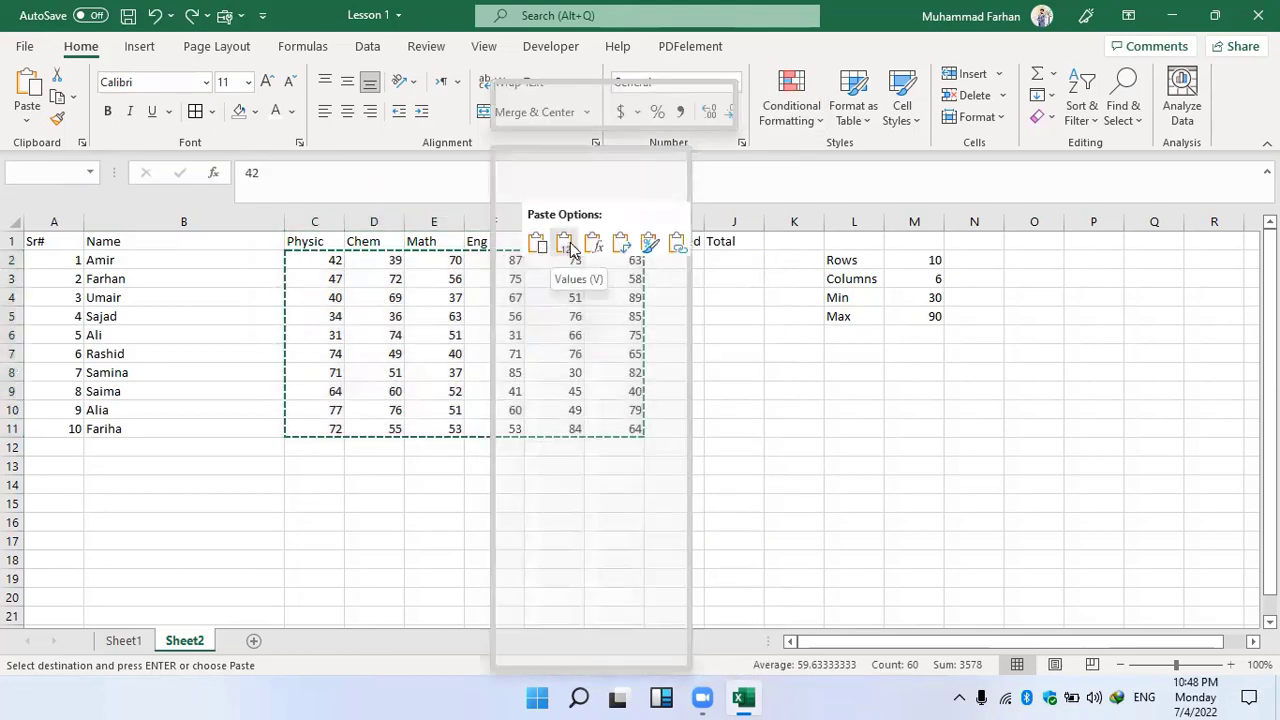
Undo the last paste, paste the copied marks over C2:H11 again as values only, and check several marks cells for plain numbers.
key(ctrl+z)
right_click(482, 262)
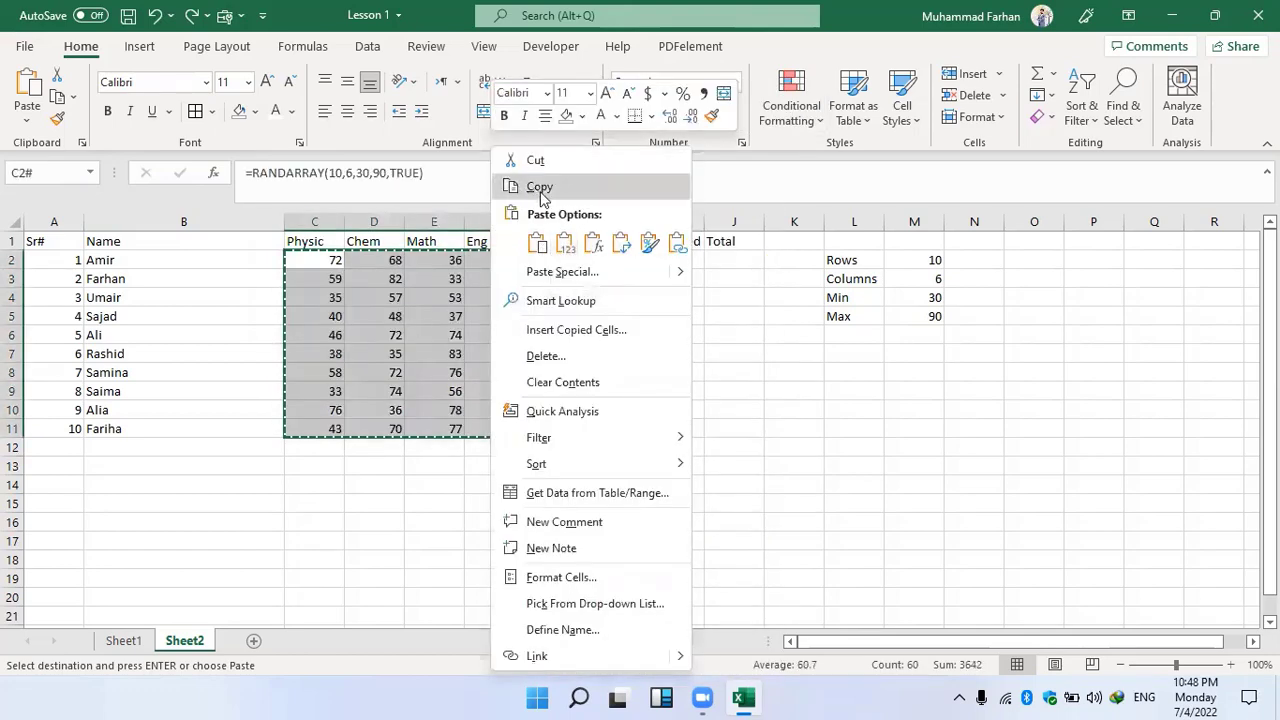
click(565, 246)
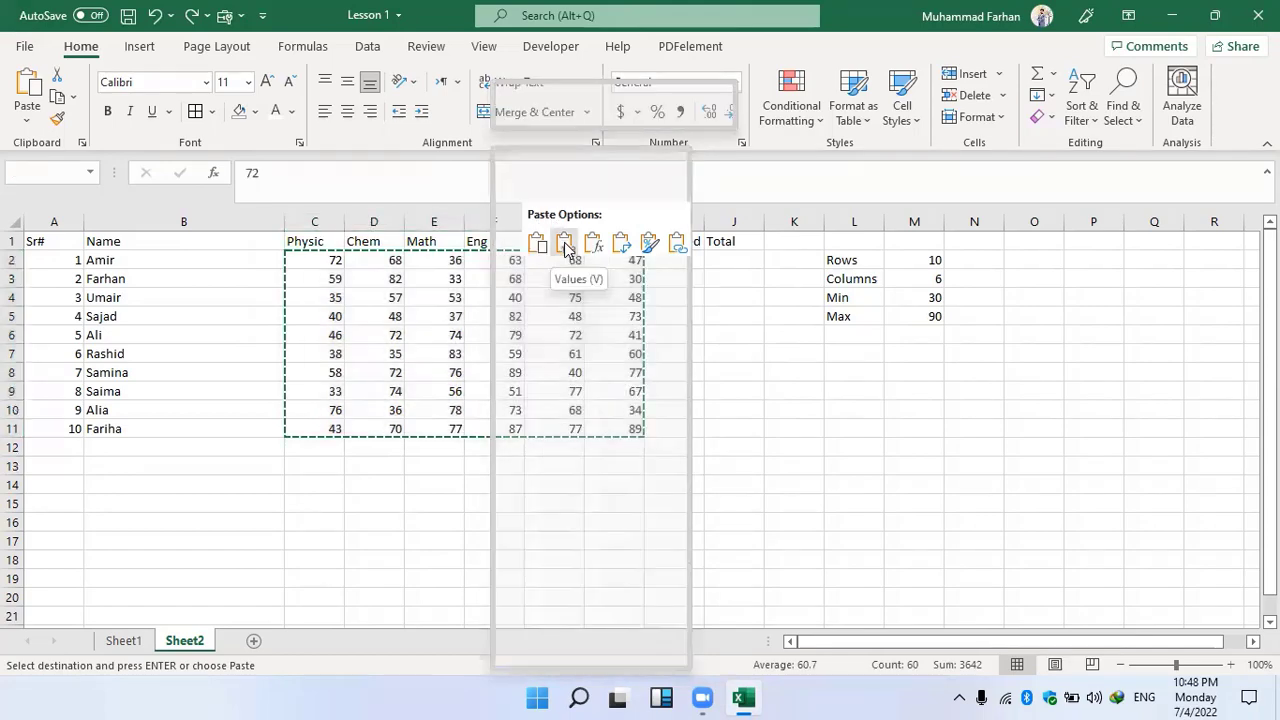
click(378, 316)
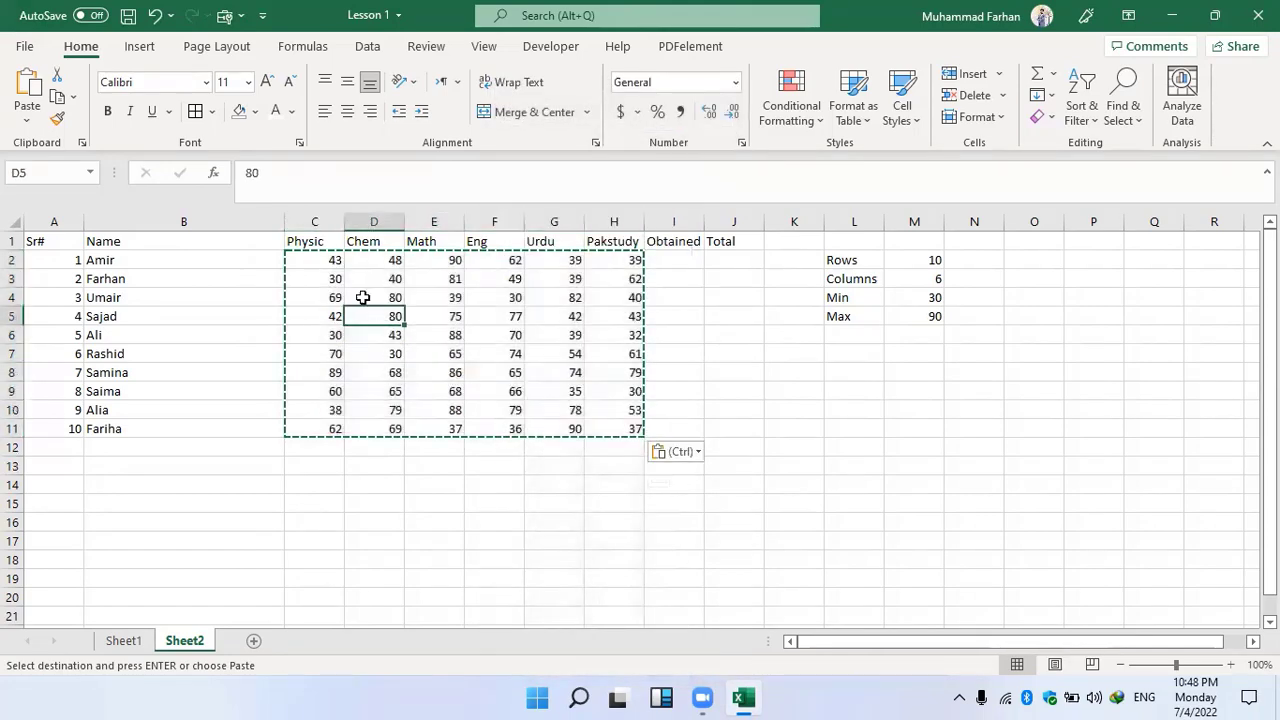
click(318, 263)
click(360, 295)
click(560, 297)
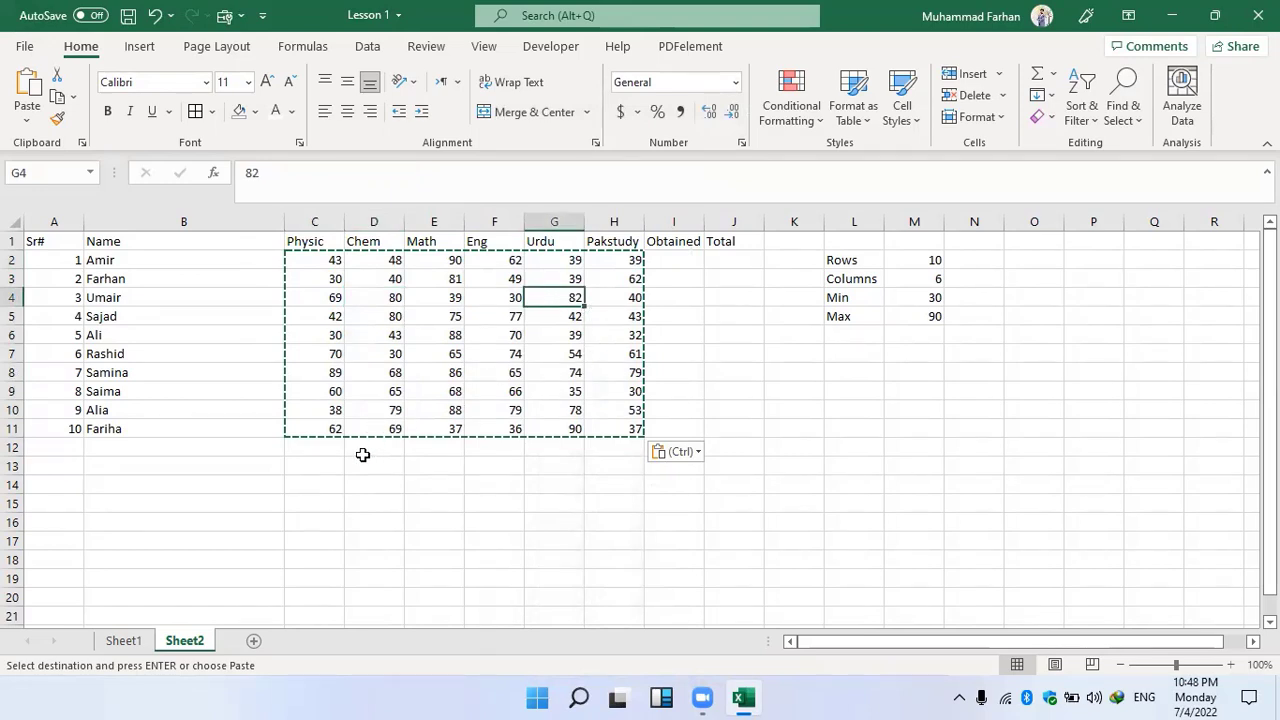
Add up the first student's six marks in I2 with =SUM(C2:H2) and fill the formula down to I11.
click(694, 261)
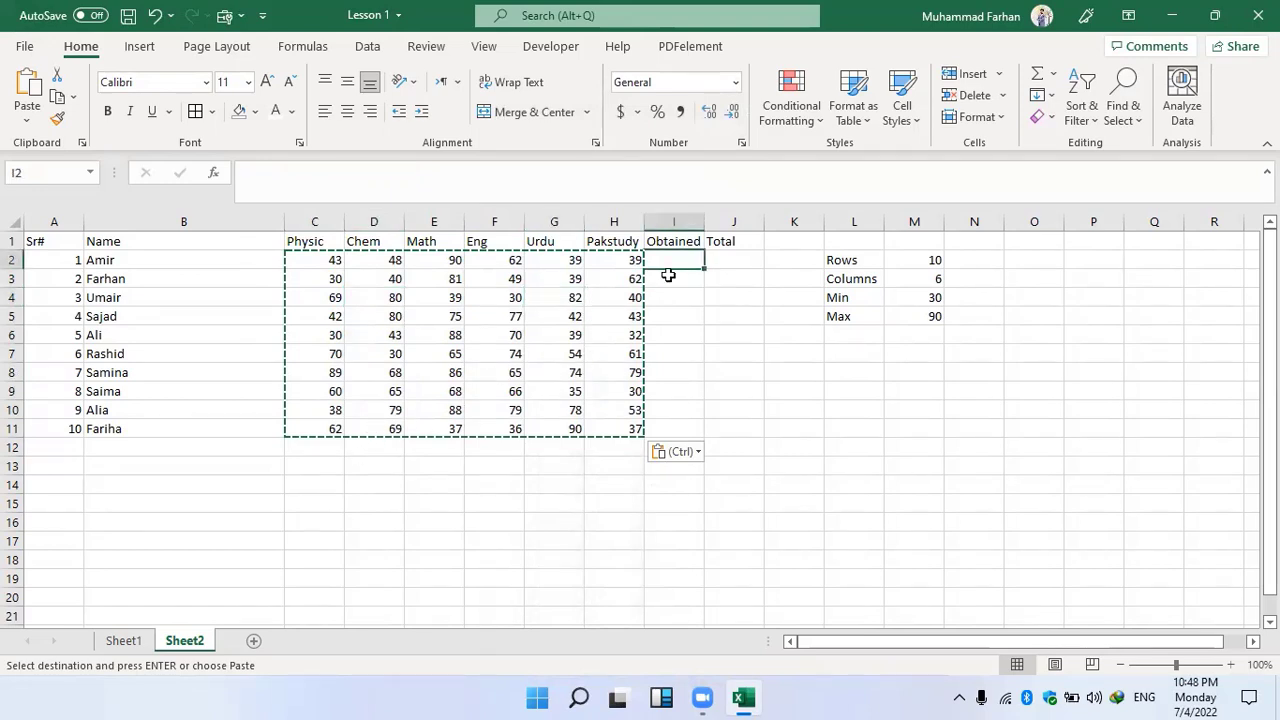
text(=)
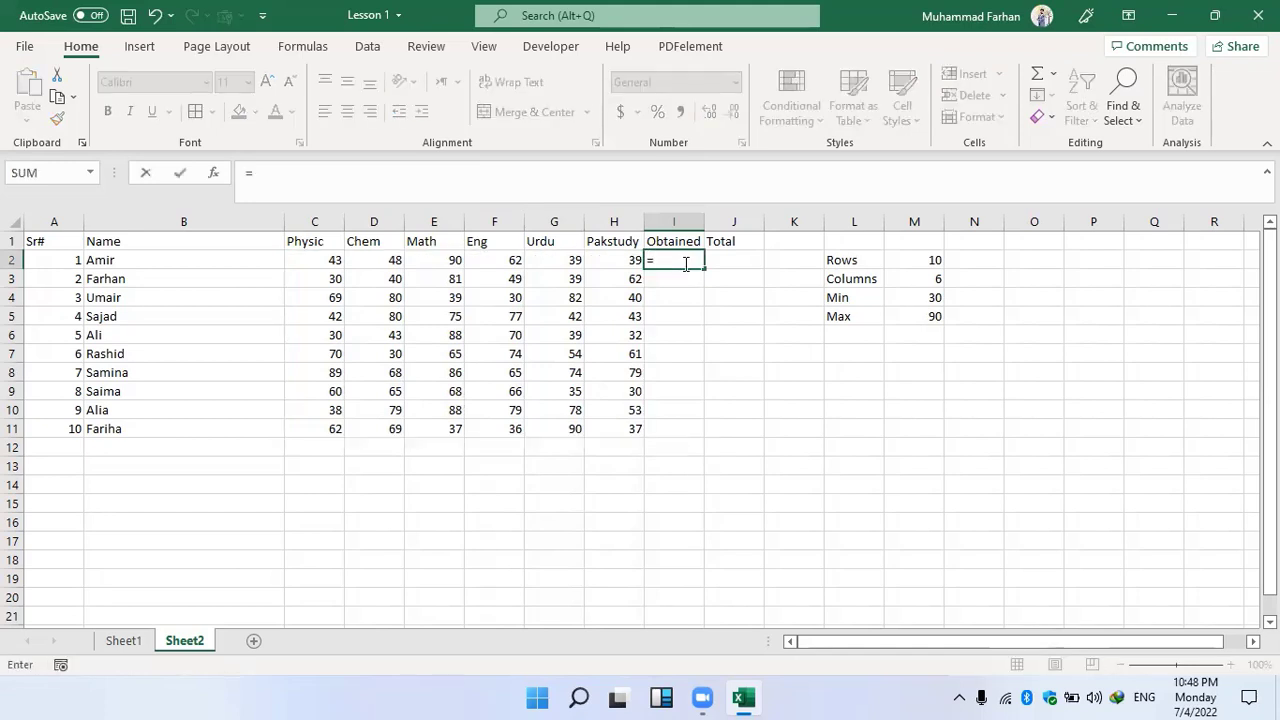
text(sum()
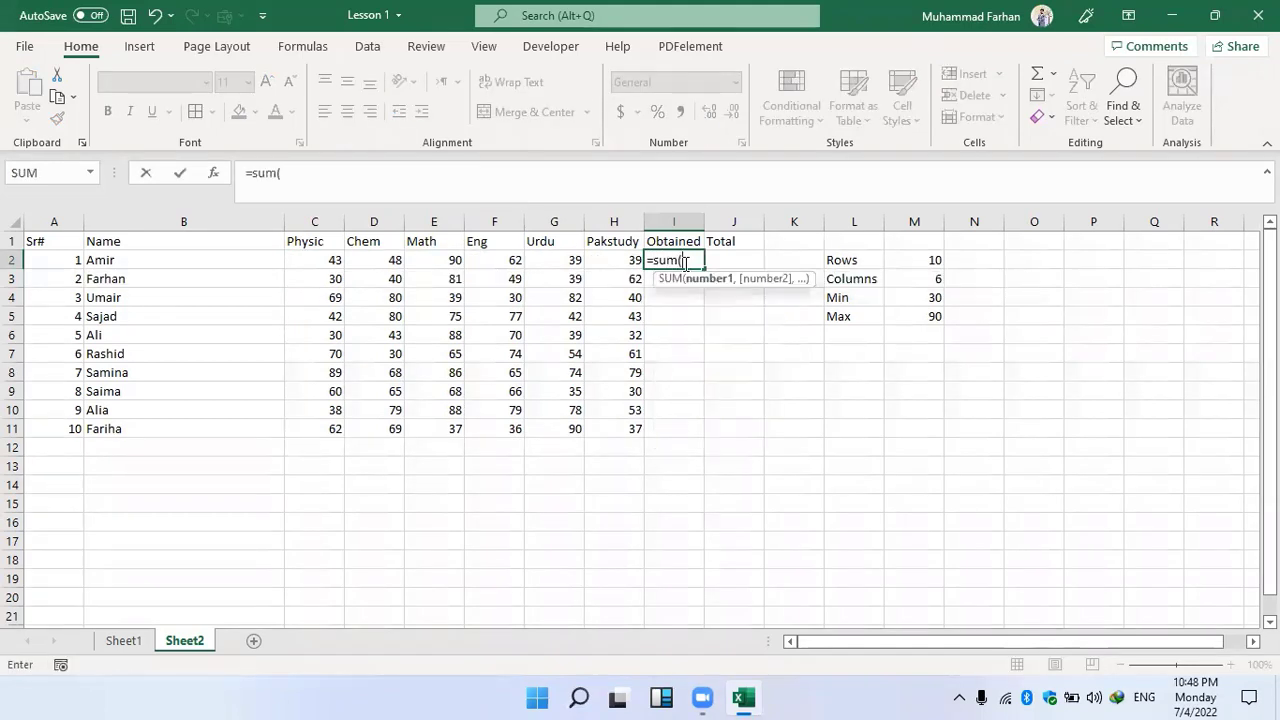
drag(316, 259, 608, 260)
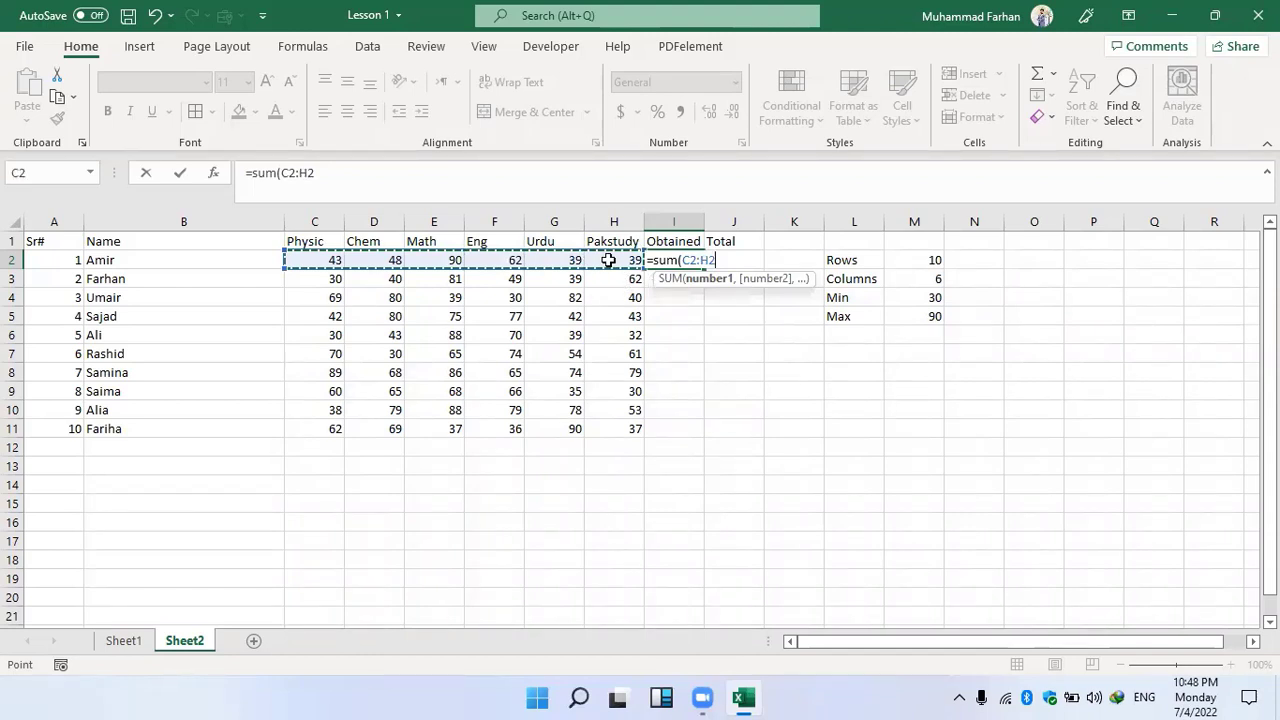
key(Return)
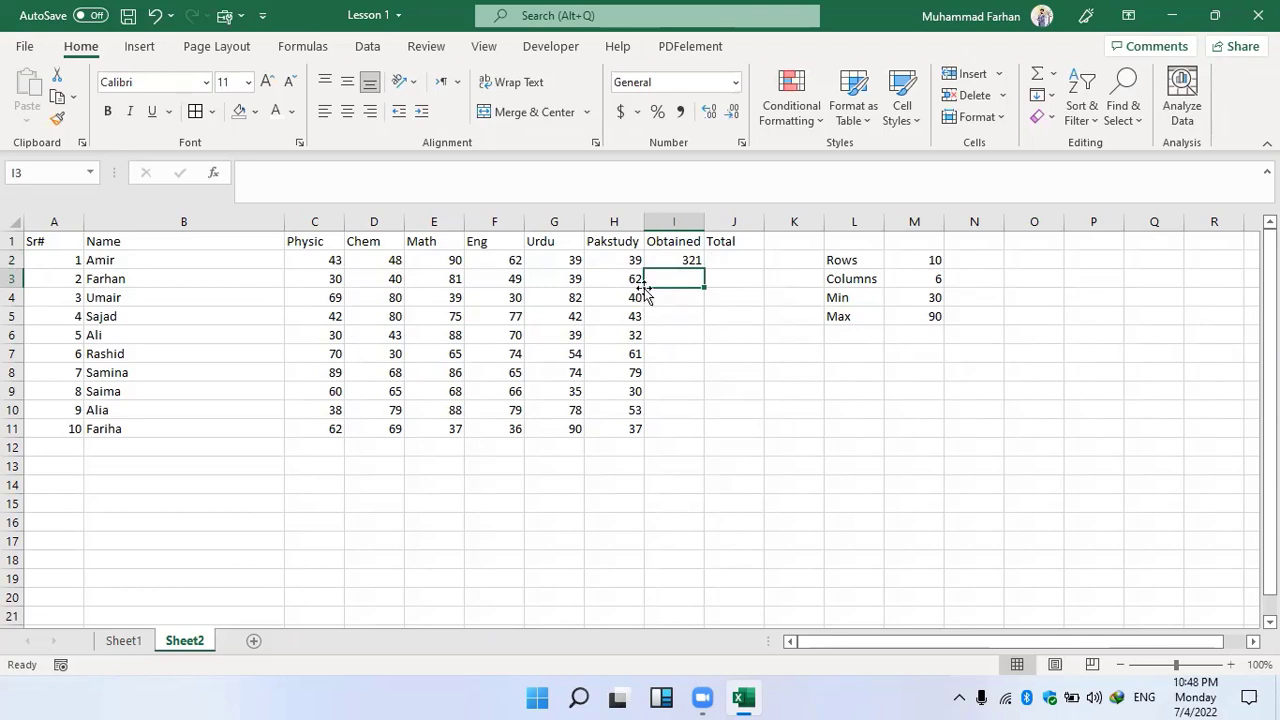
click(675, 261)
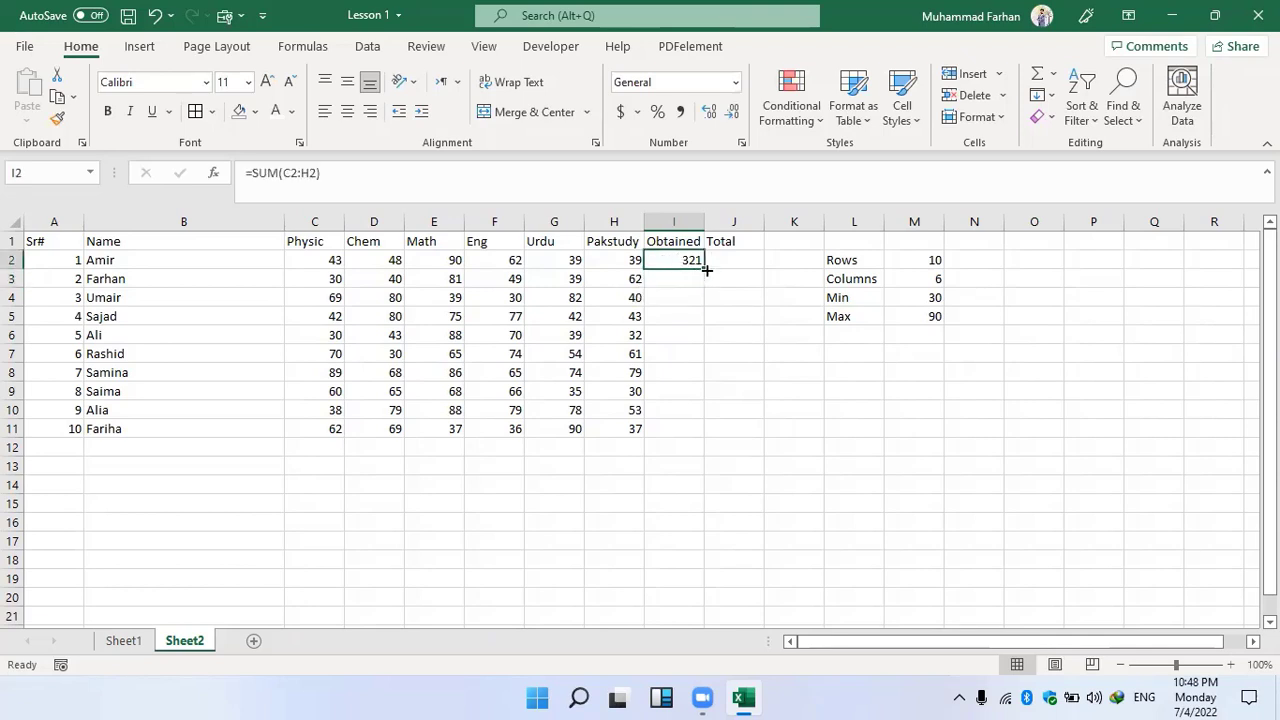
drag(706, 269, 696, 432)
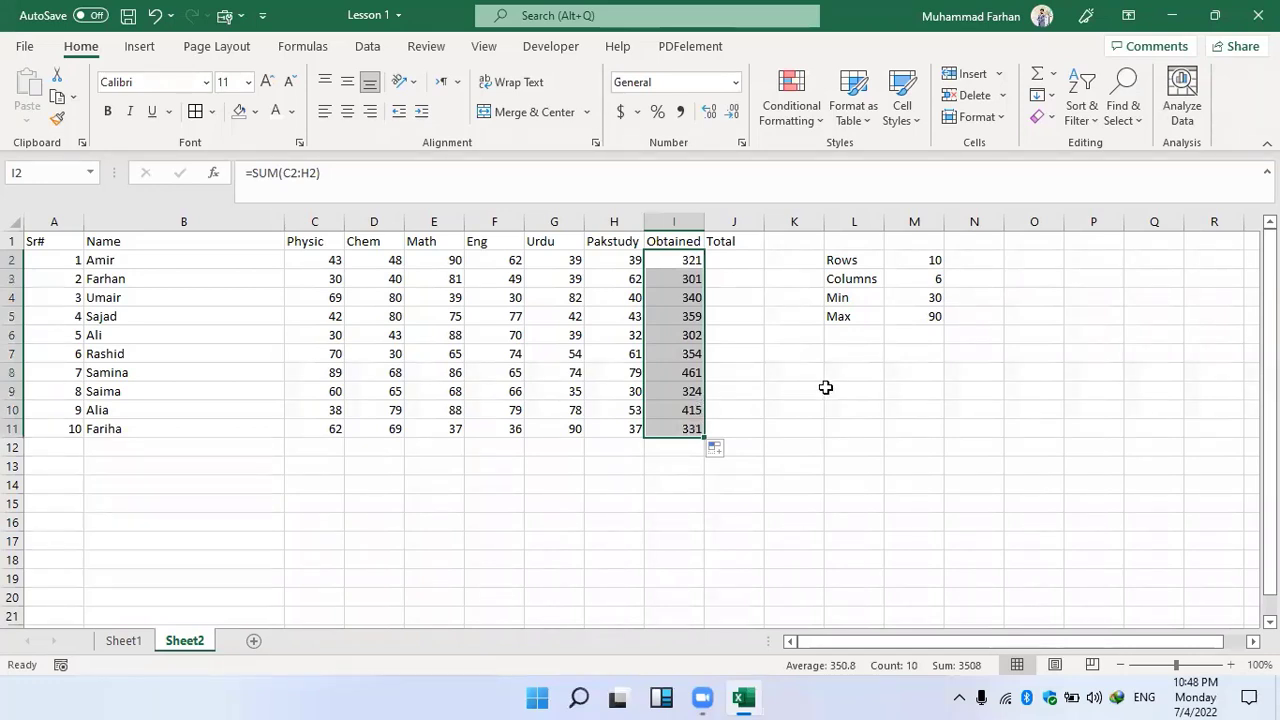
Enter the maximum marks in J2 as =6*100 and fill the formula down the Total column to J11.
click(716, 242)
click(730, 258)
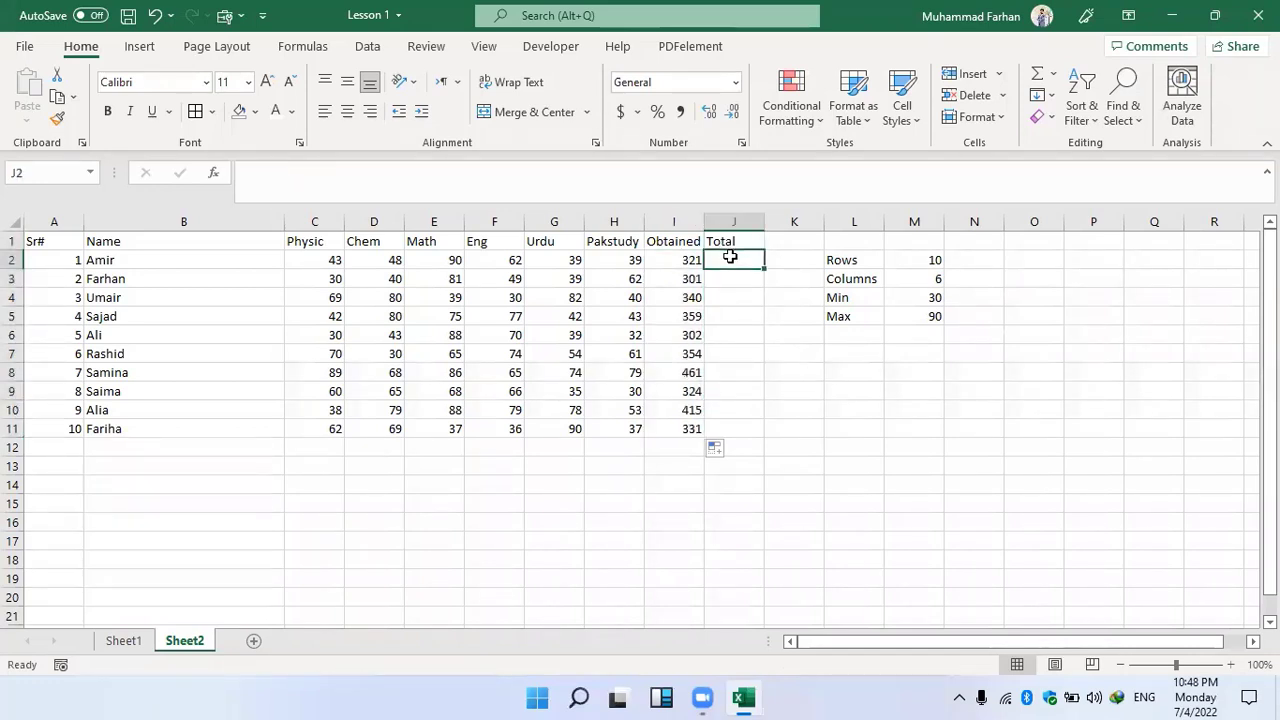
text(=)
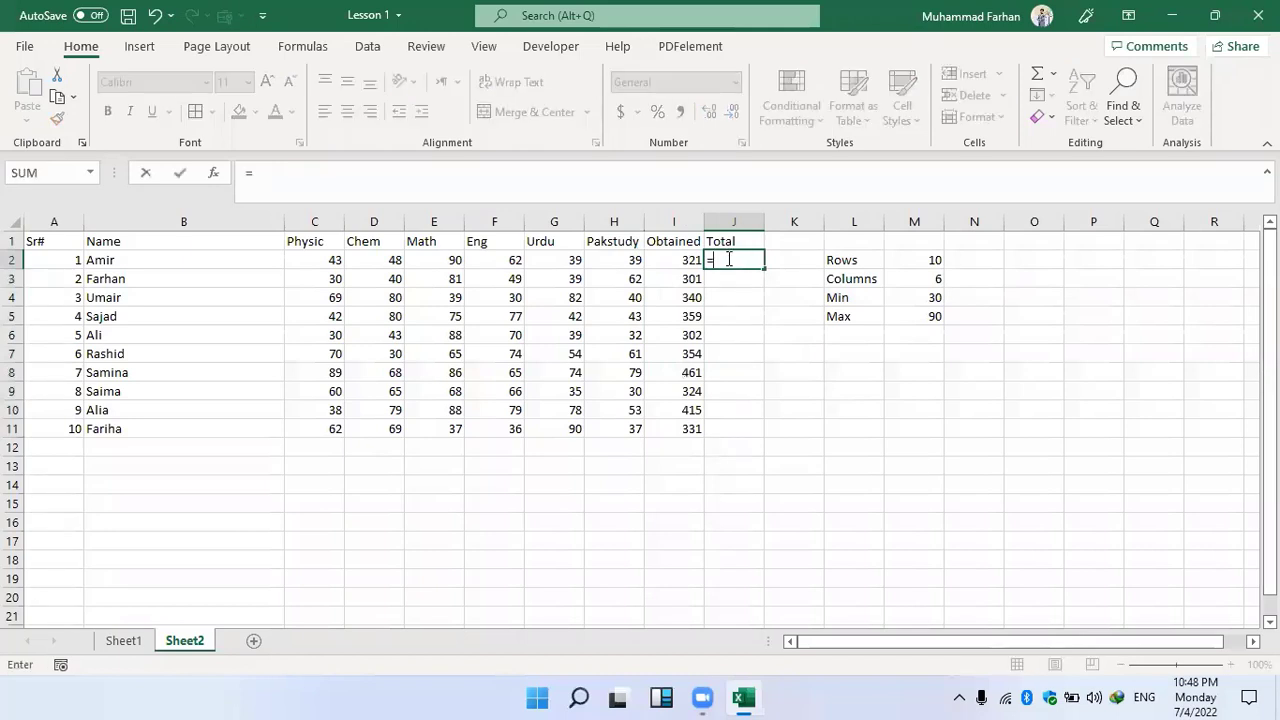
text(6*100)
key(Return)
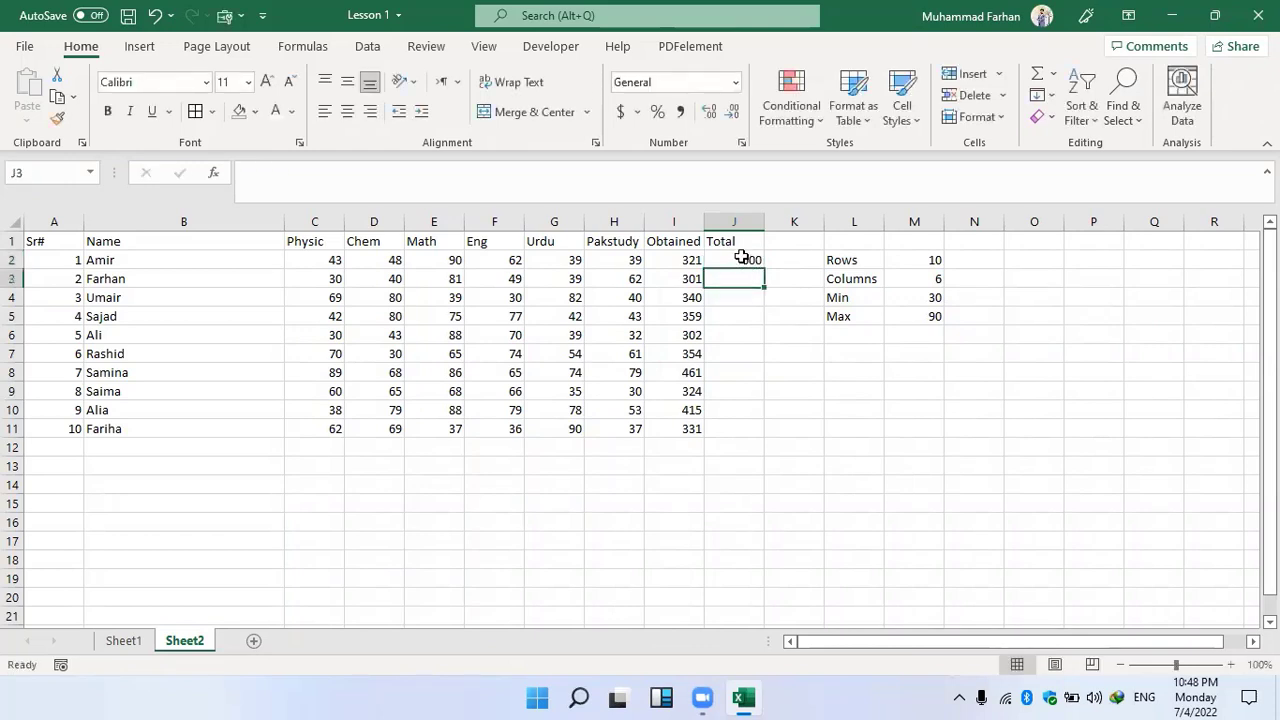
click(741, 258)
drag(764, 268, 741, 438)
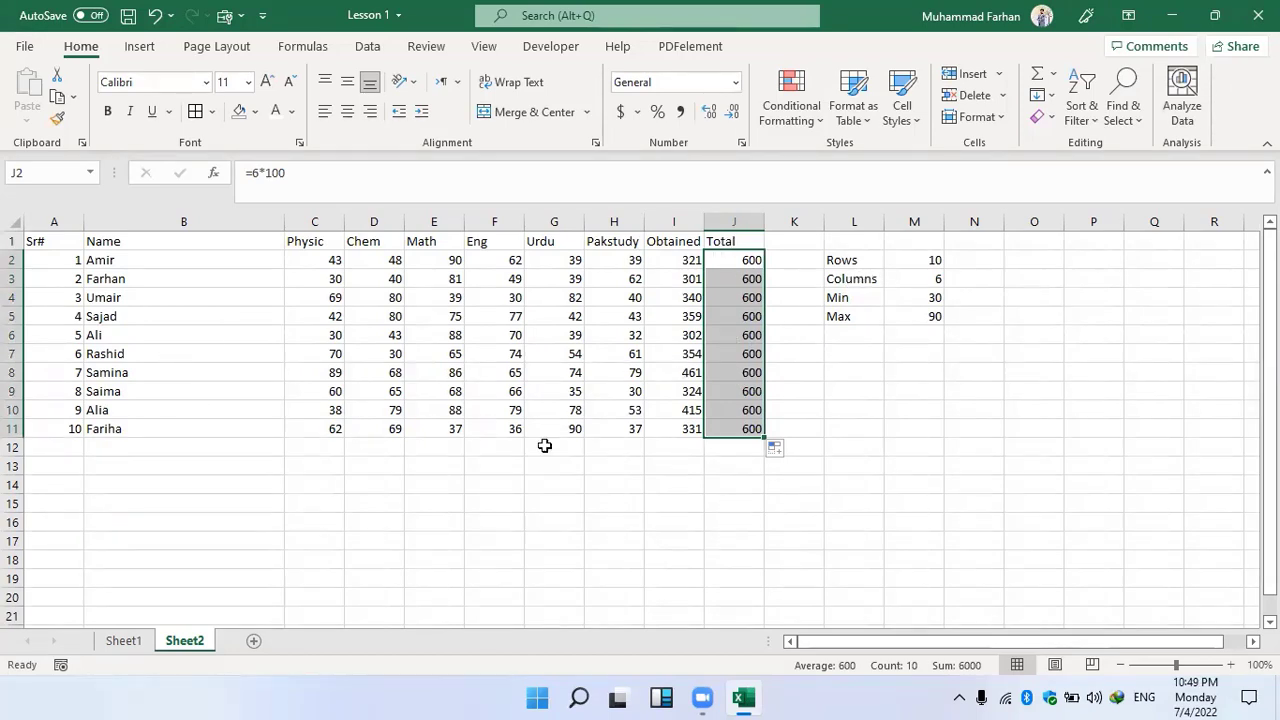
Delete the Rows, Columns, Min and Max helper list by clearing L1:N5.
click(849, 354)
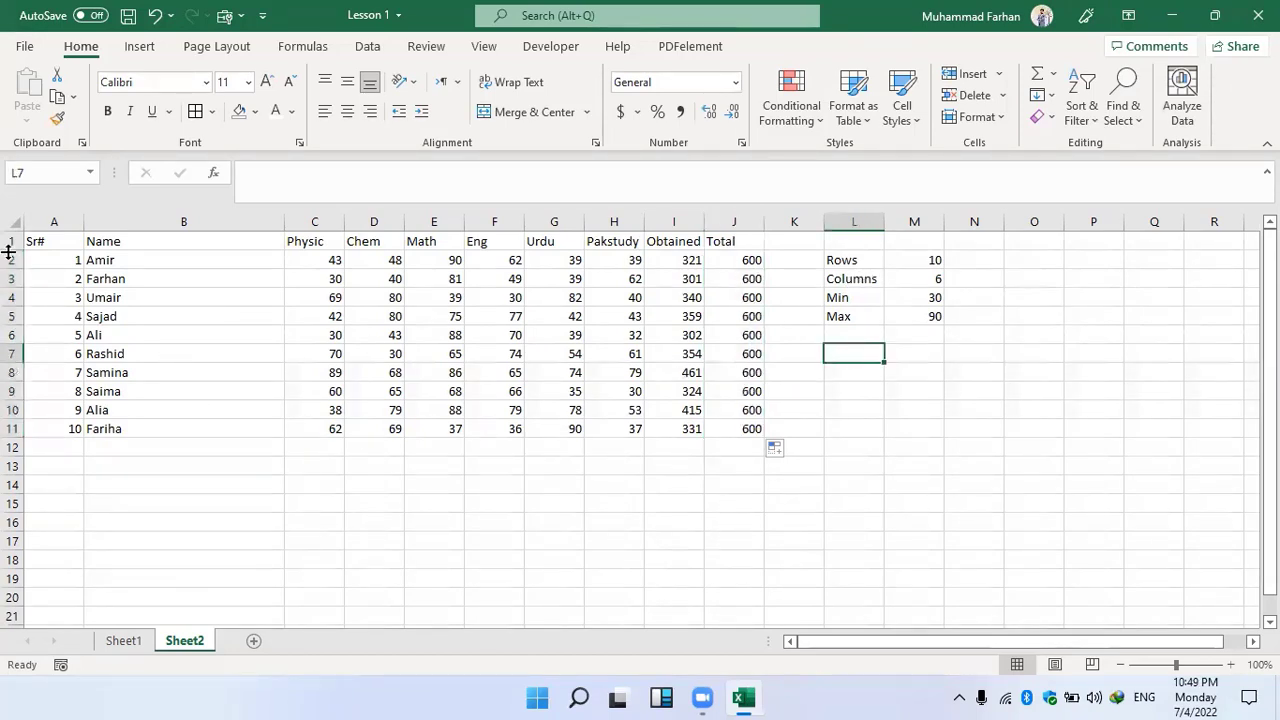
drag(848, 243, 940, 317)
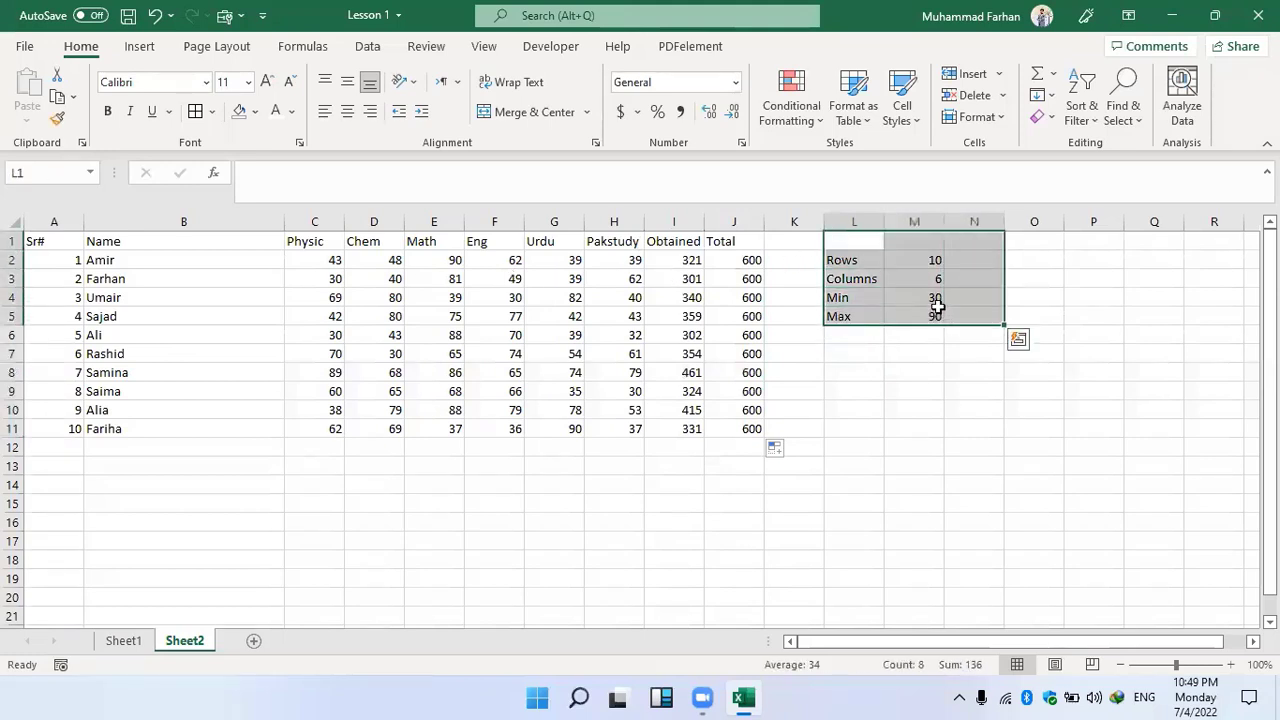
key(Delete)
click(880, 472)
Center the header labels in A1:J1 and make them bold.
drag(57, 243, 726, 237)
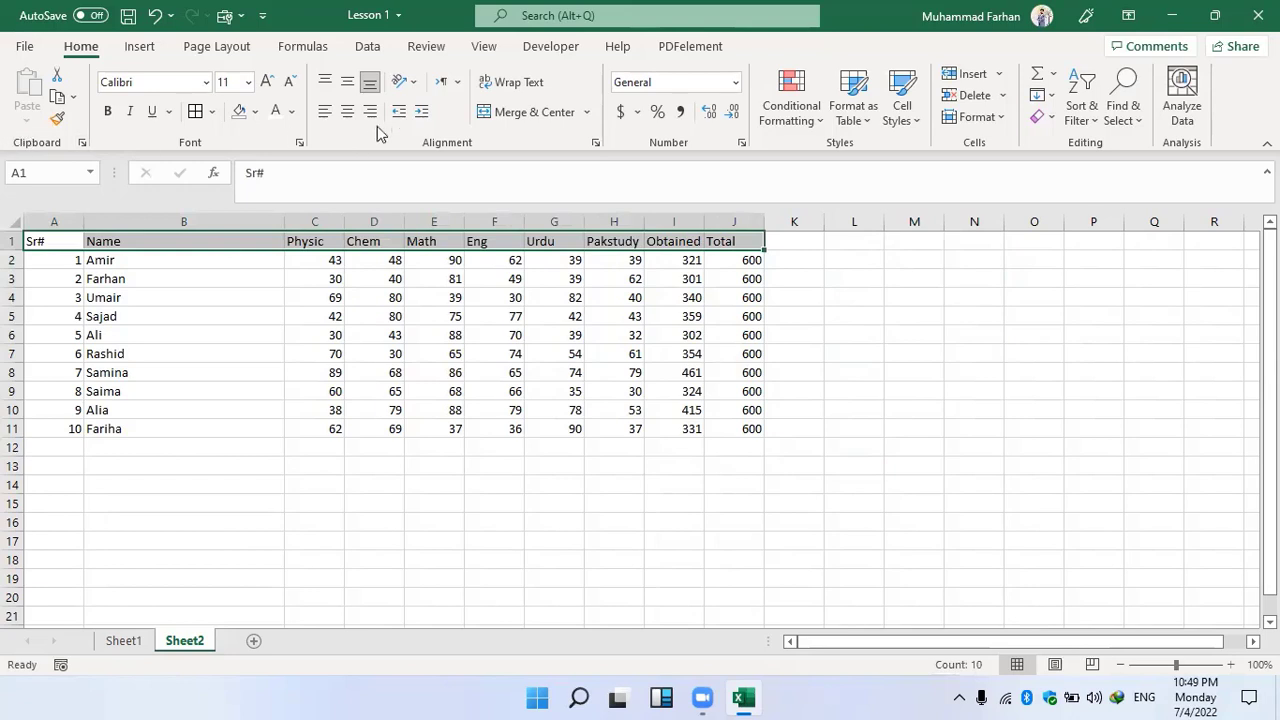
click(349, 111)
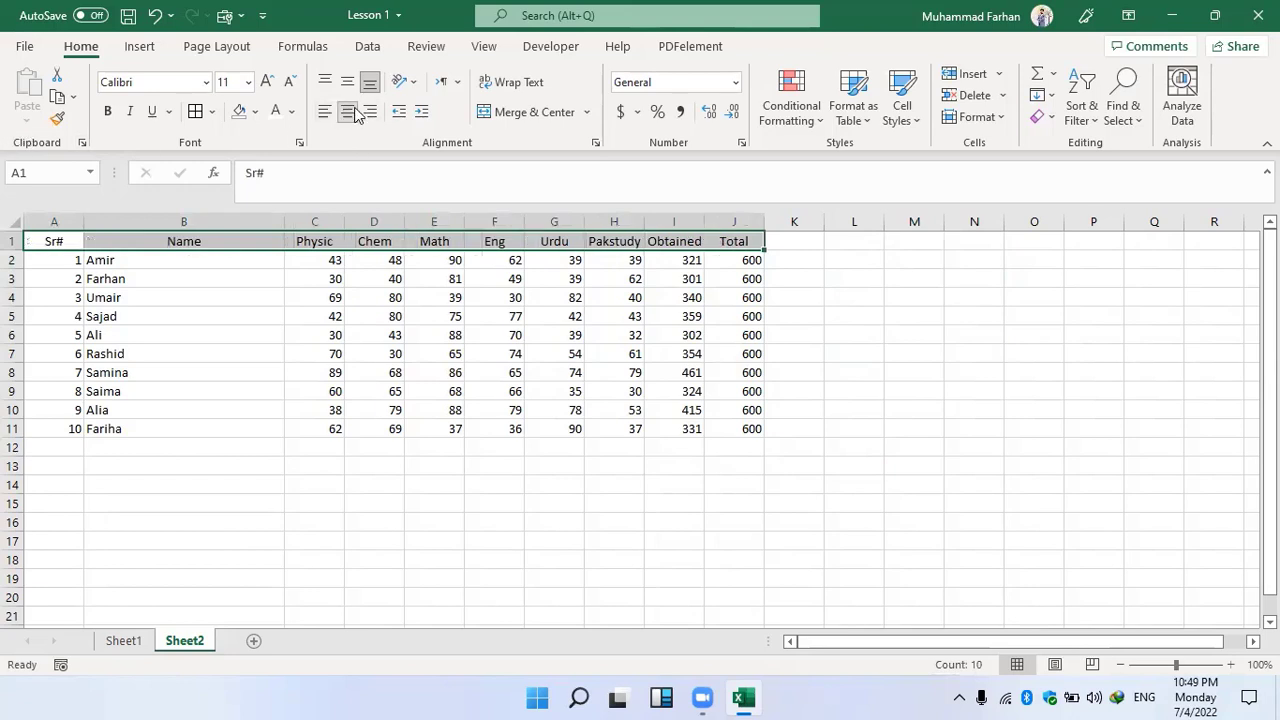
click(106, 113)
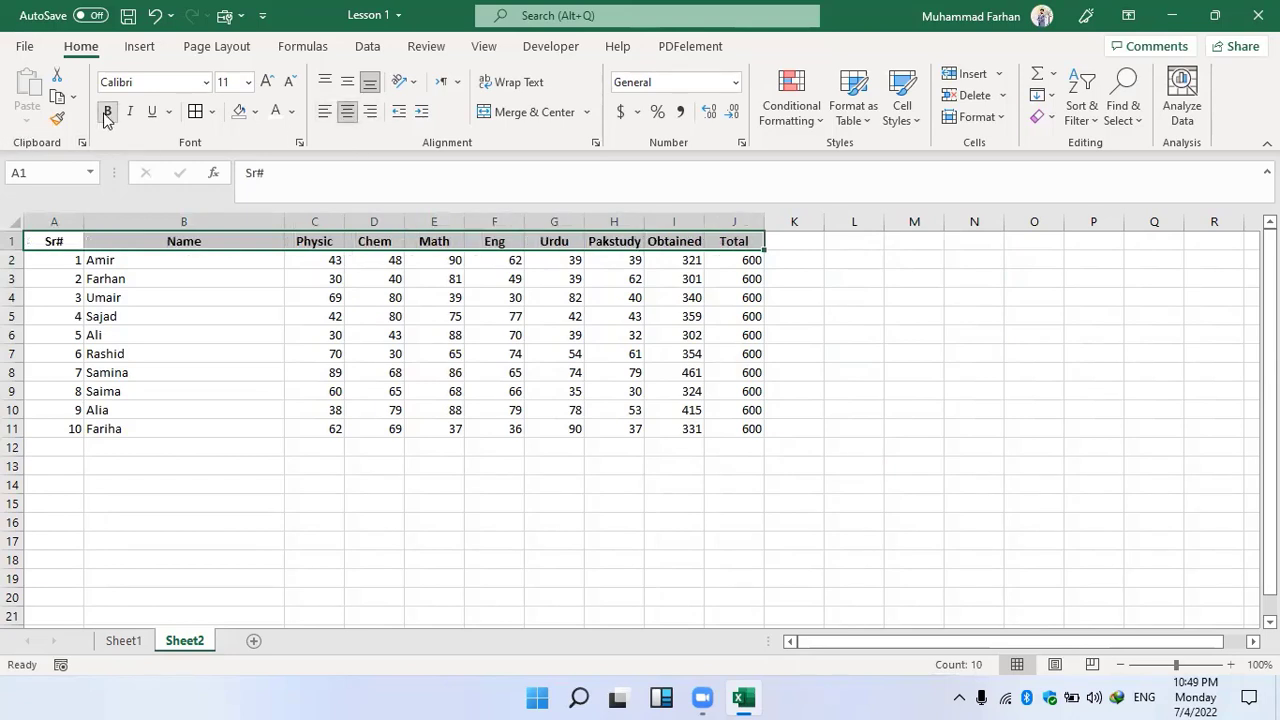
click(274, 424)
Apply All Borders and then Thick Outside Borders to the marks table A1:J11.
drag(49, 241, 730, 433)
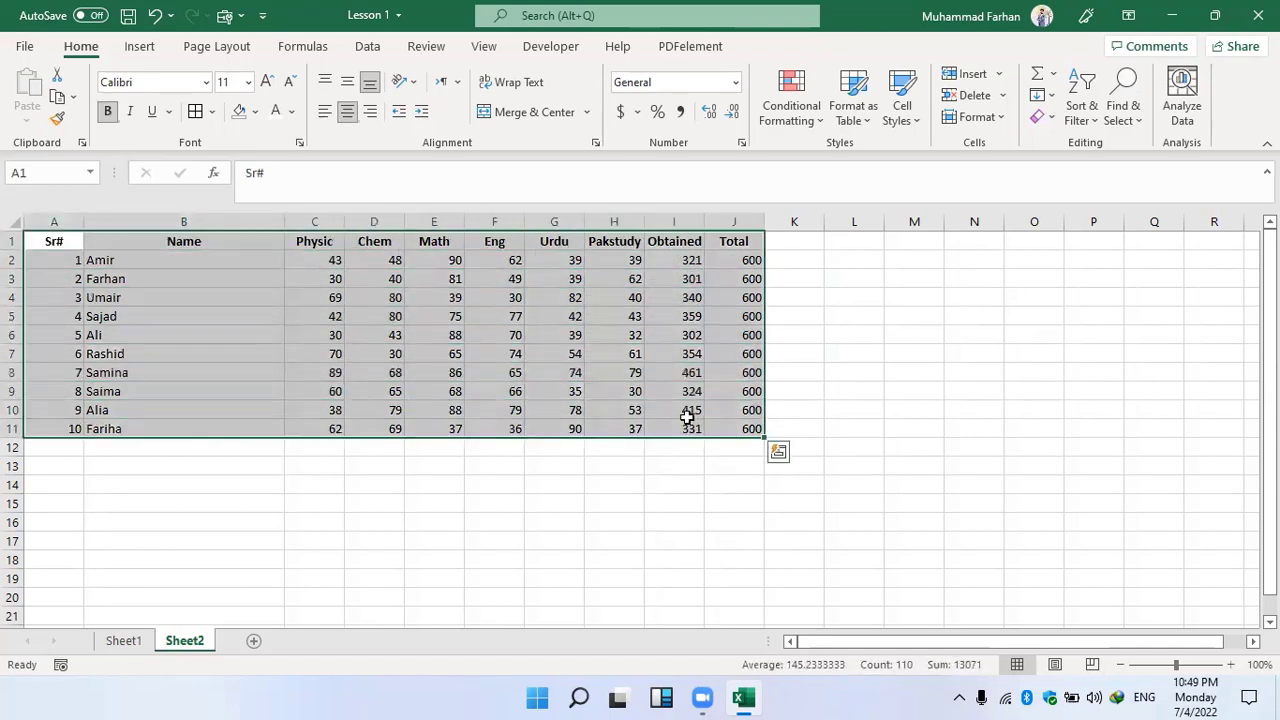
click(212, 111)
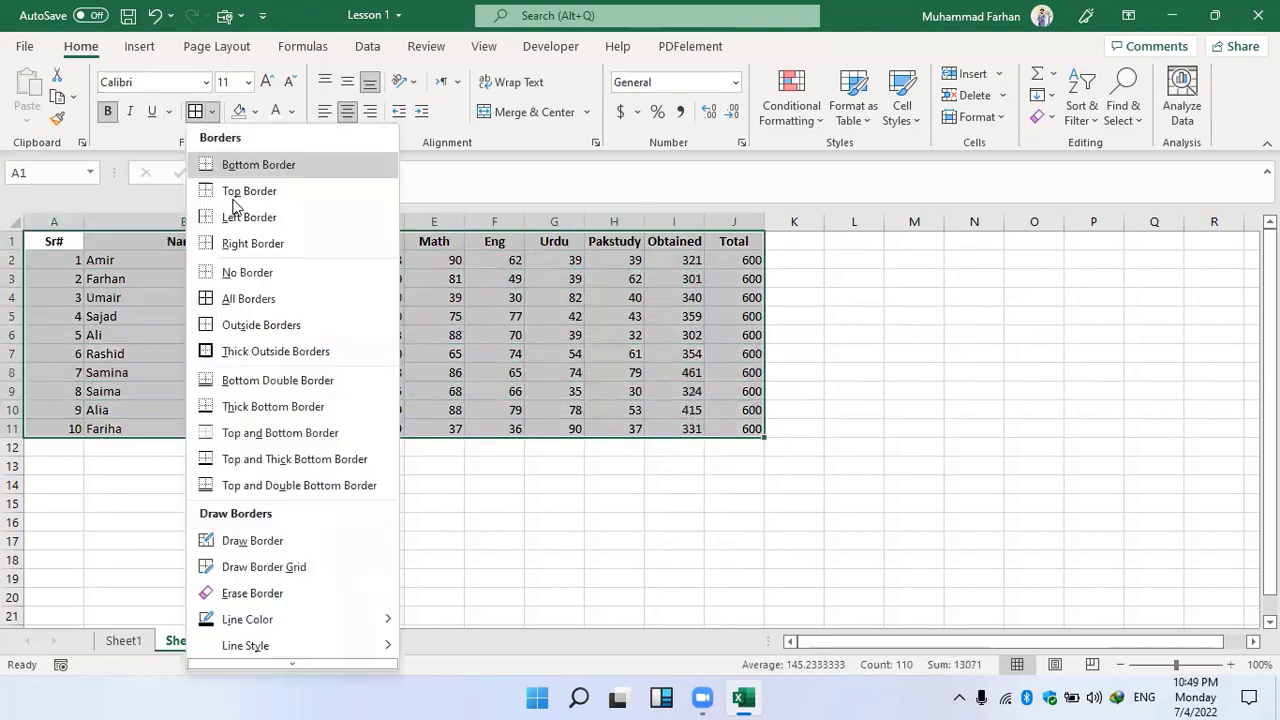
click(242, 300)
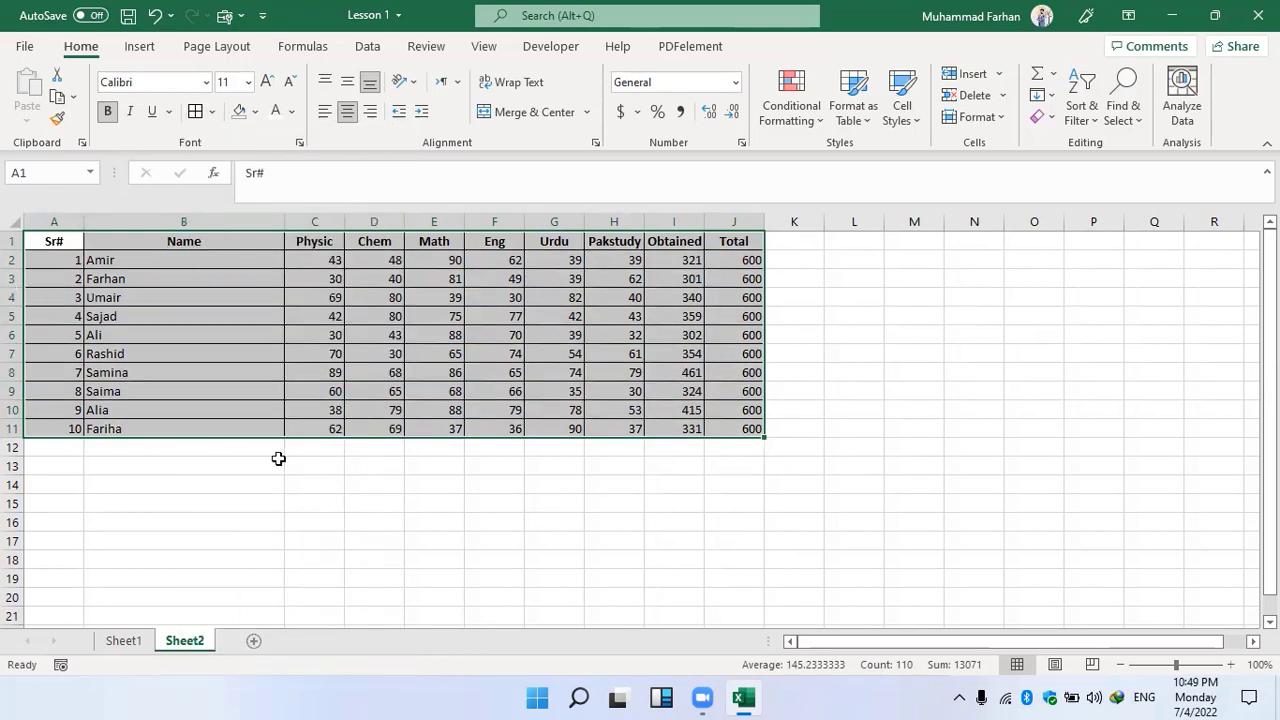
click(214, 113)
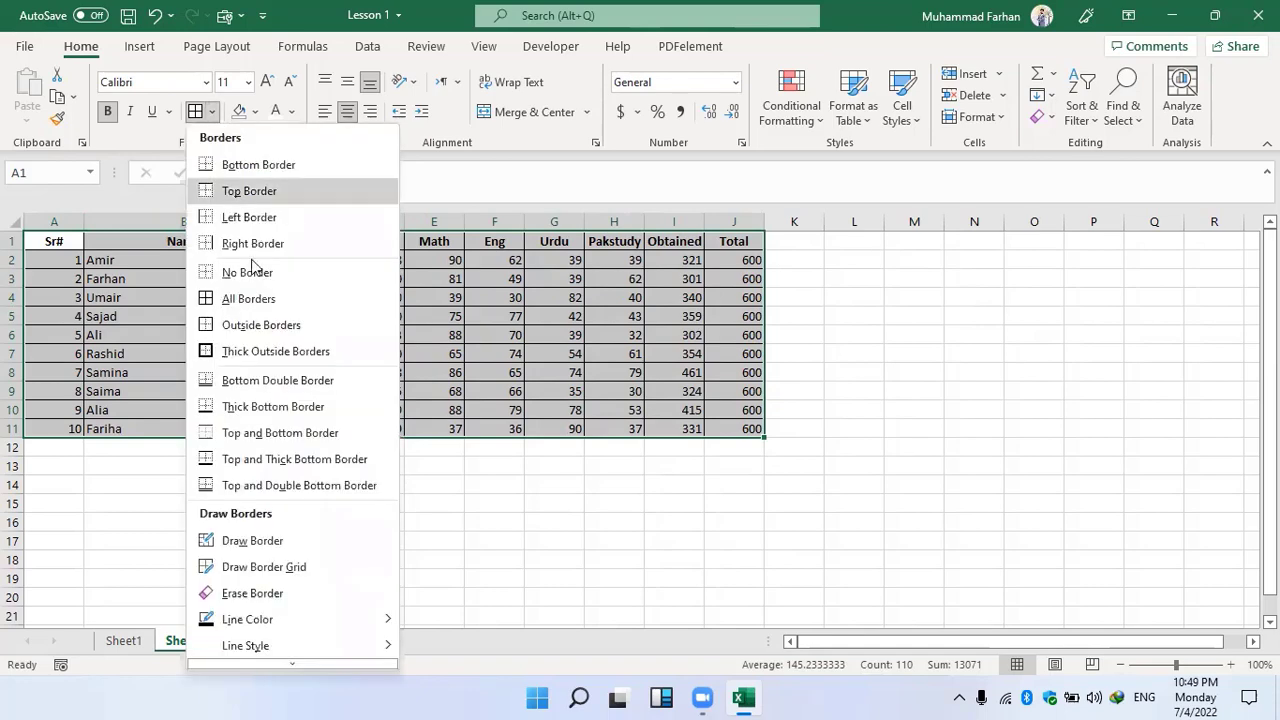
click(266, 352)
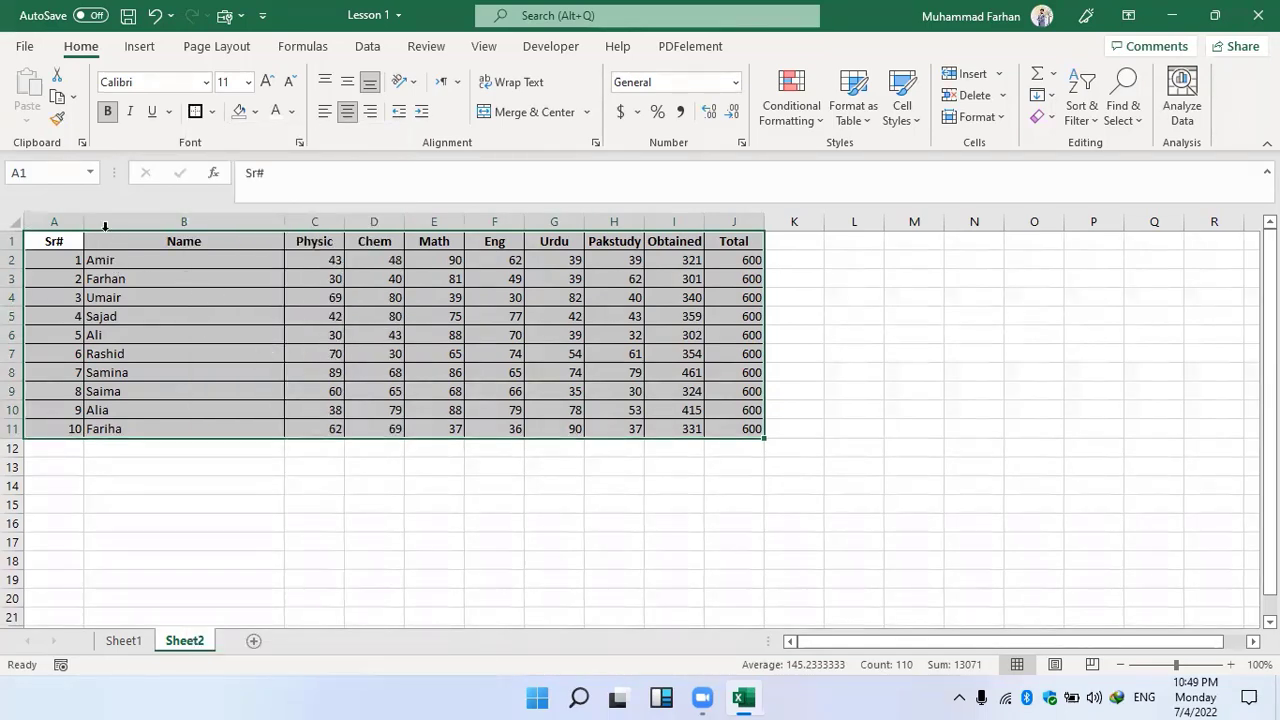
click(490, 488)
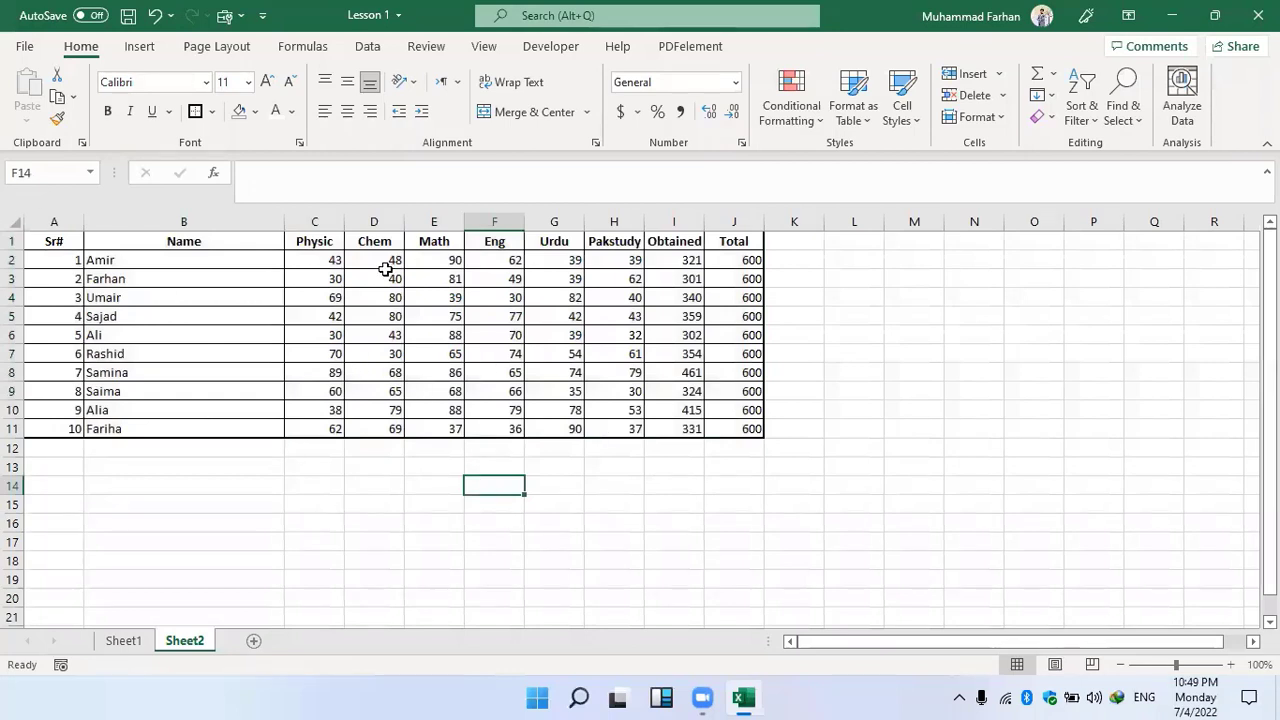
AutoFit the widths of the Physic, Chem, Math and Eng columns one by one.
double_click(344, 220)
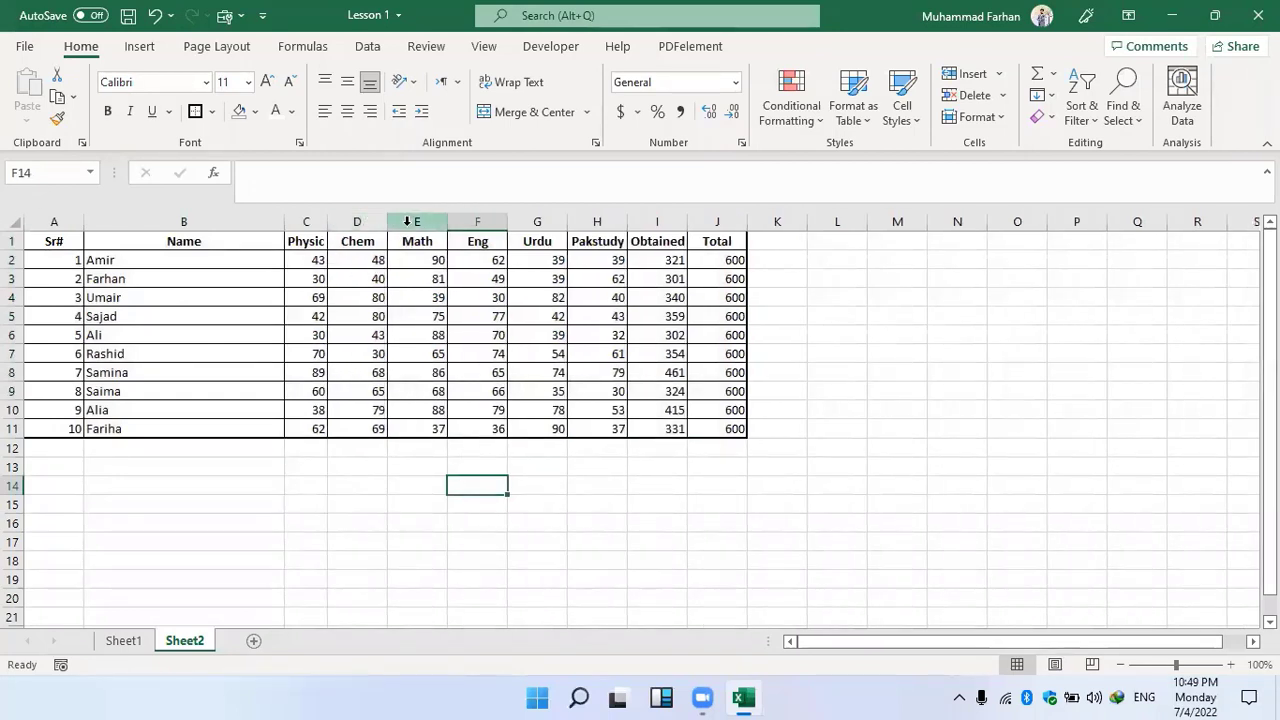
double_click(388, 221)
double_click(427, 221)
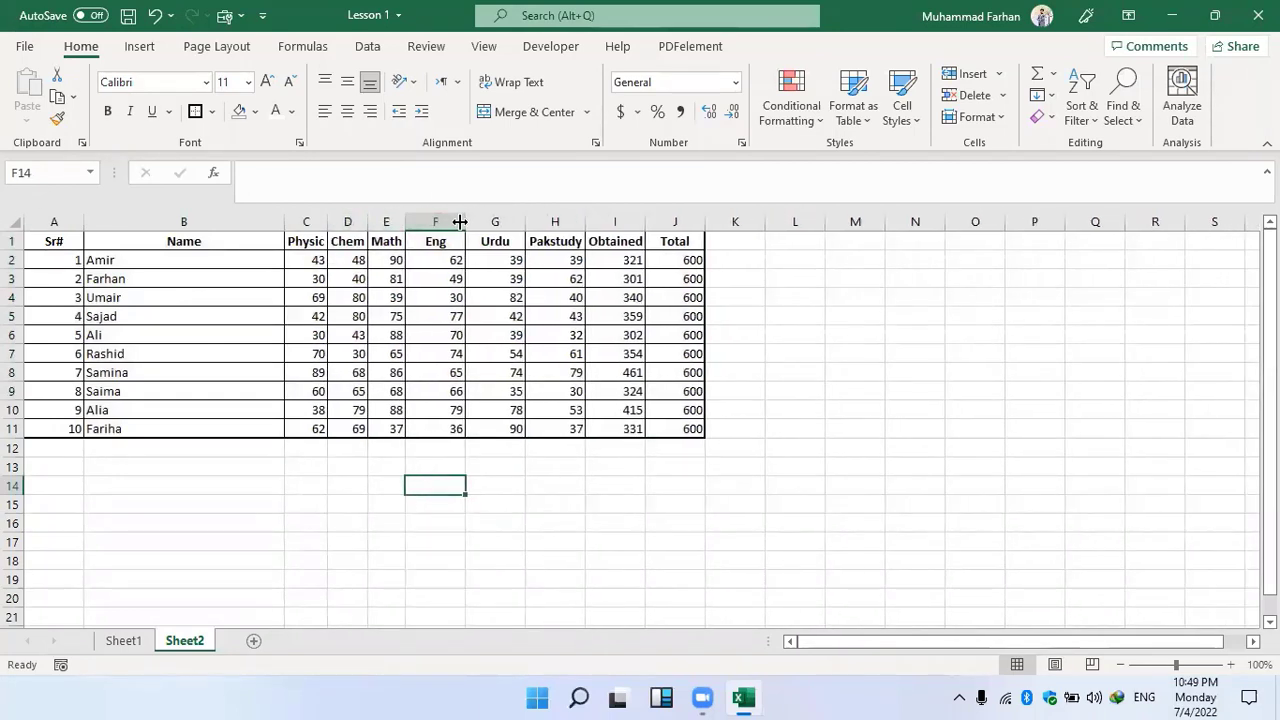
double_click(460, 221)
click(527, 487)
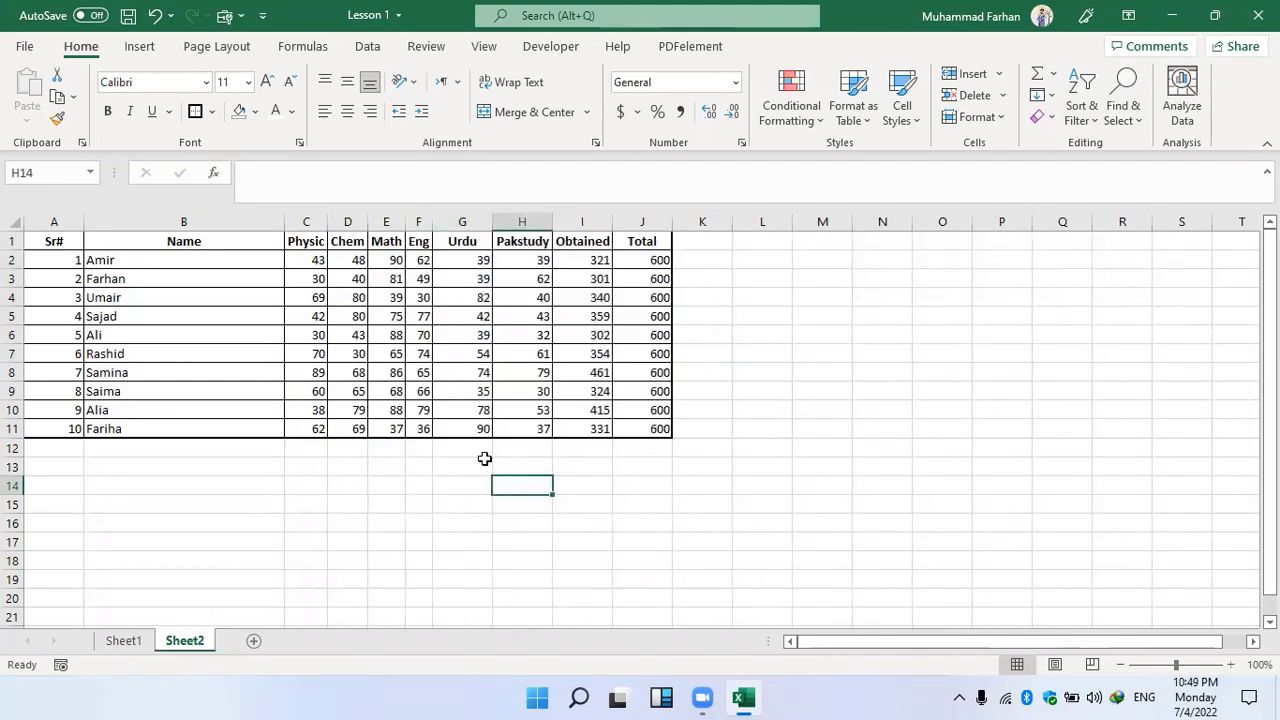
Select the entire sheet and AutoFit all column widths to their contents at once.
click(16, 221)
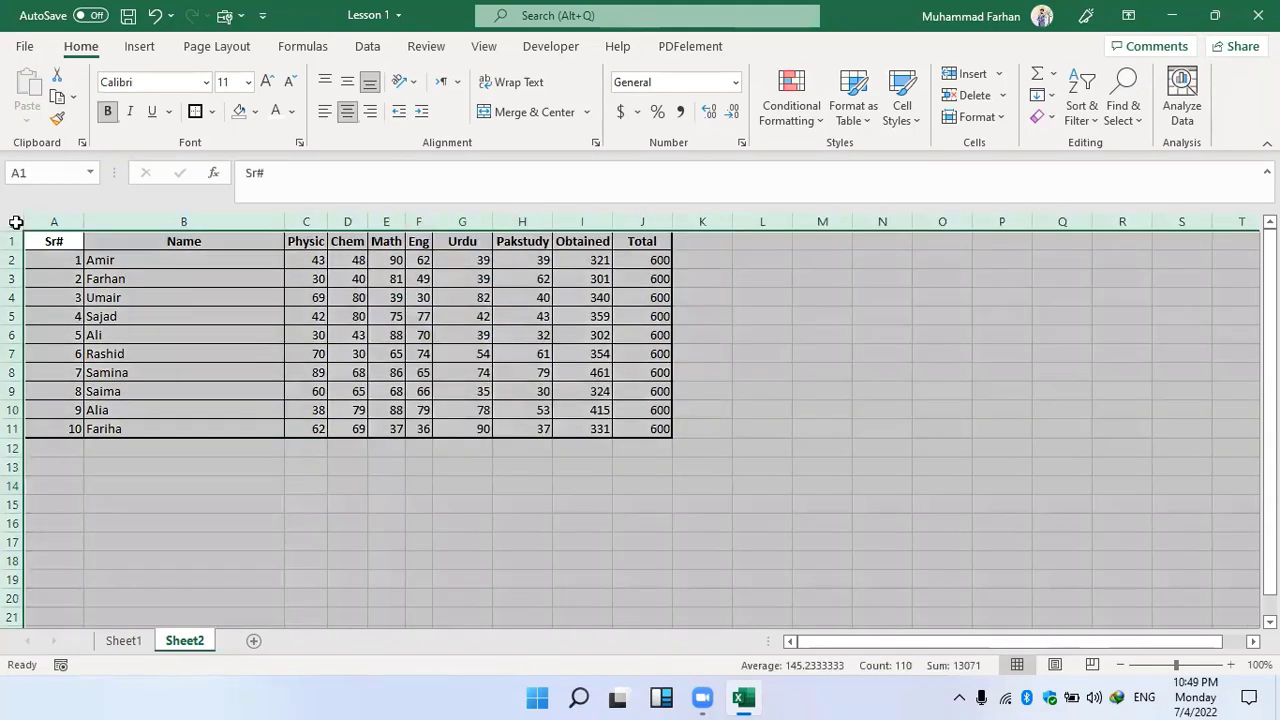
double_click(84, 221)
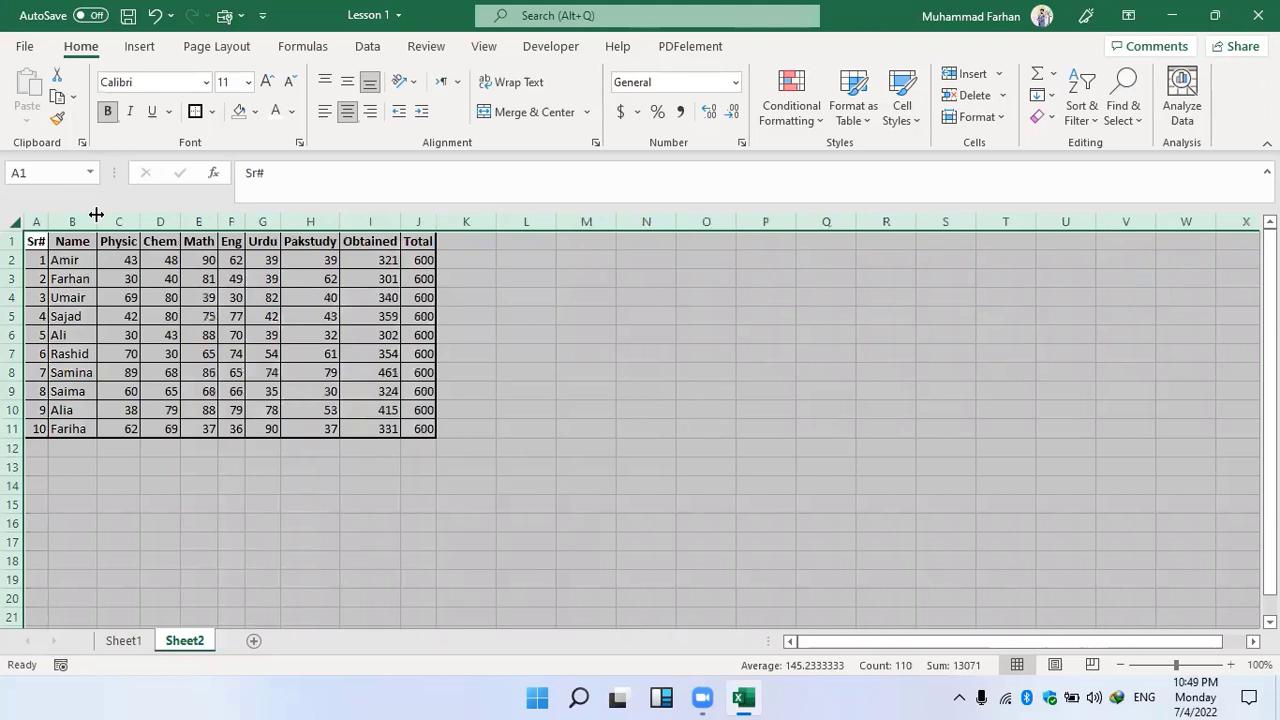
click(330, 357)
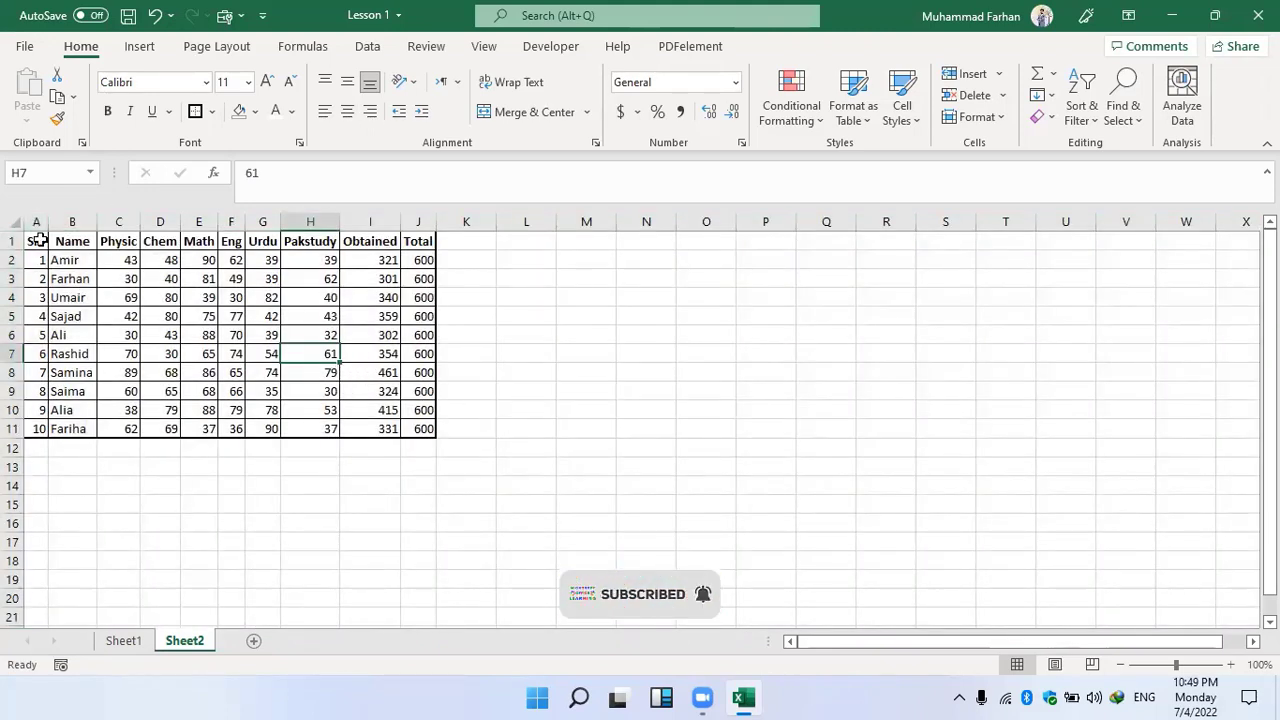
Fill the header row A1:J1 with the theme blue and make its text white.
drag(38, 241, 418, 241)
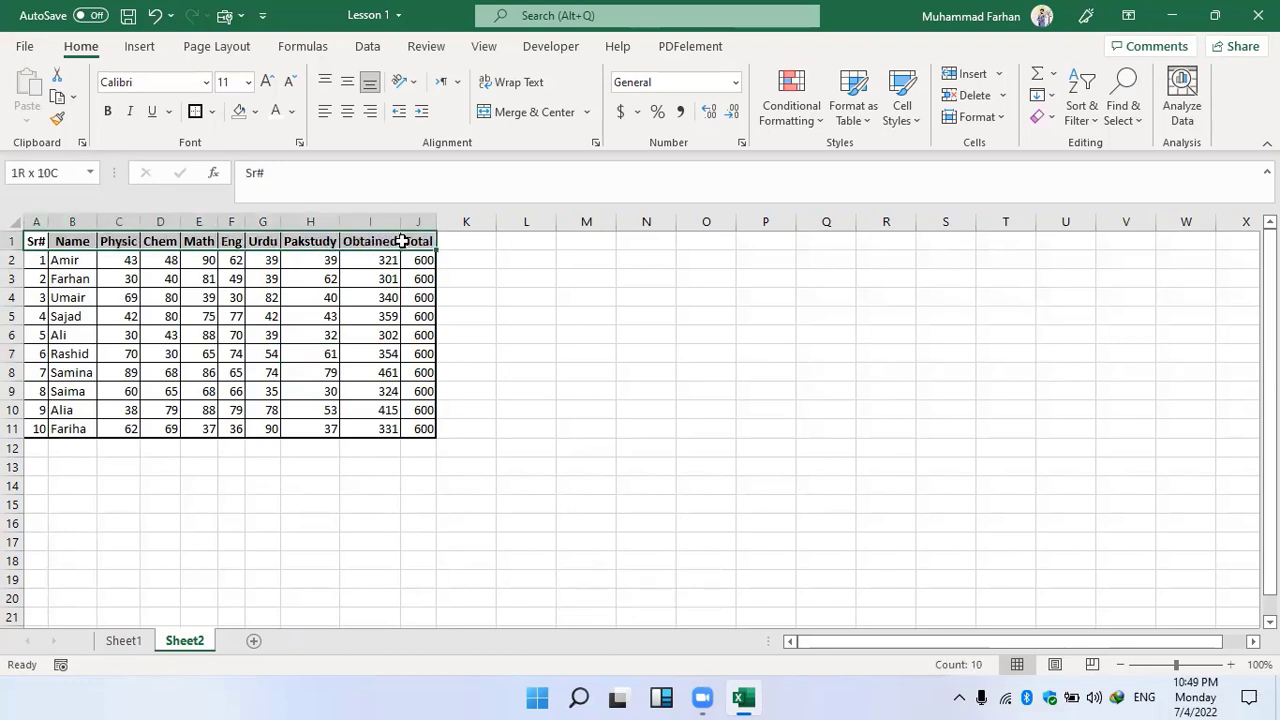
click(256, 113)
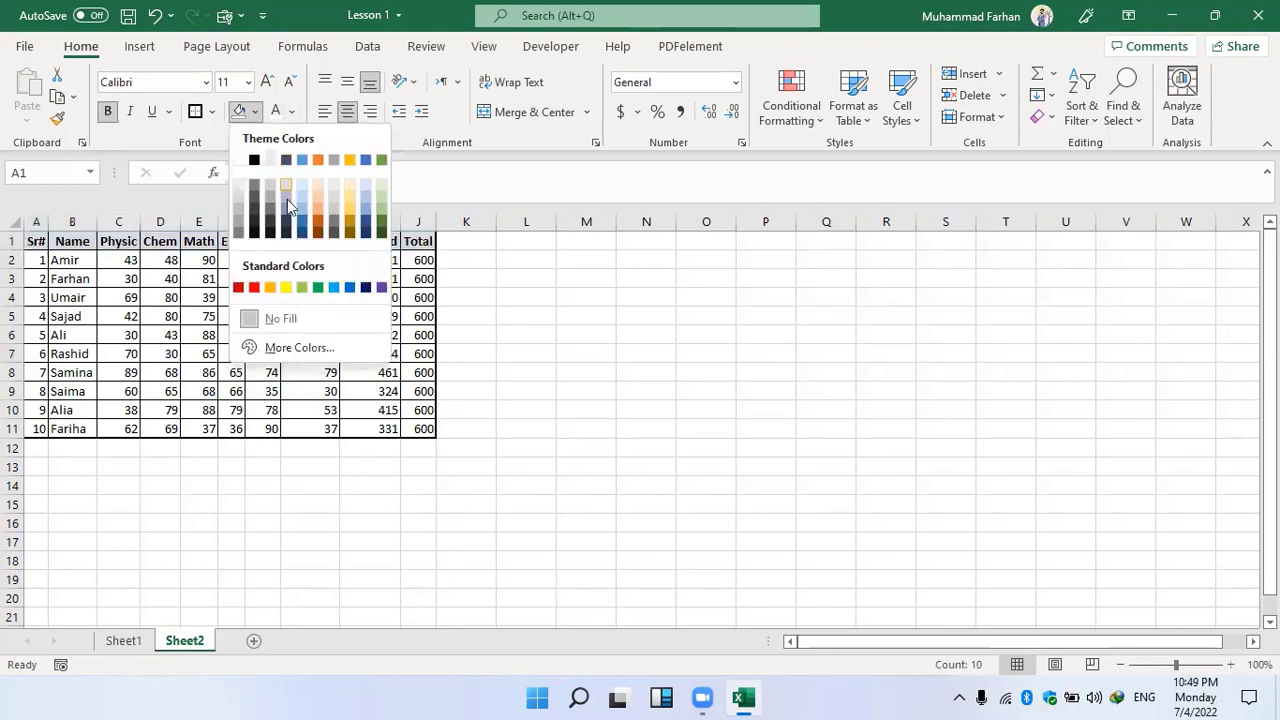
click(366, 160)
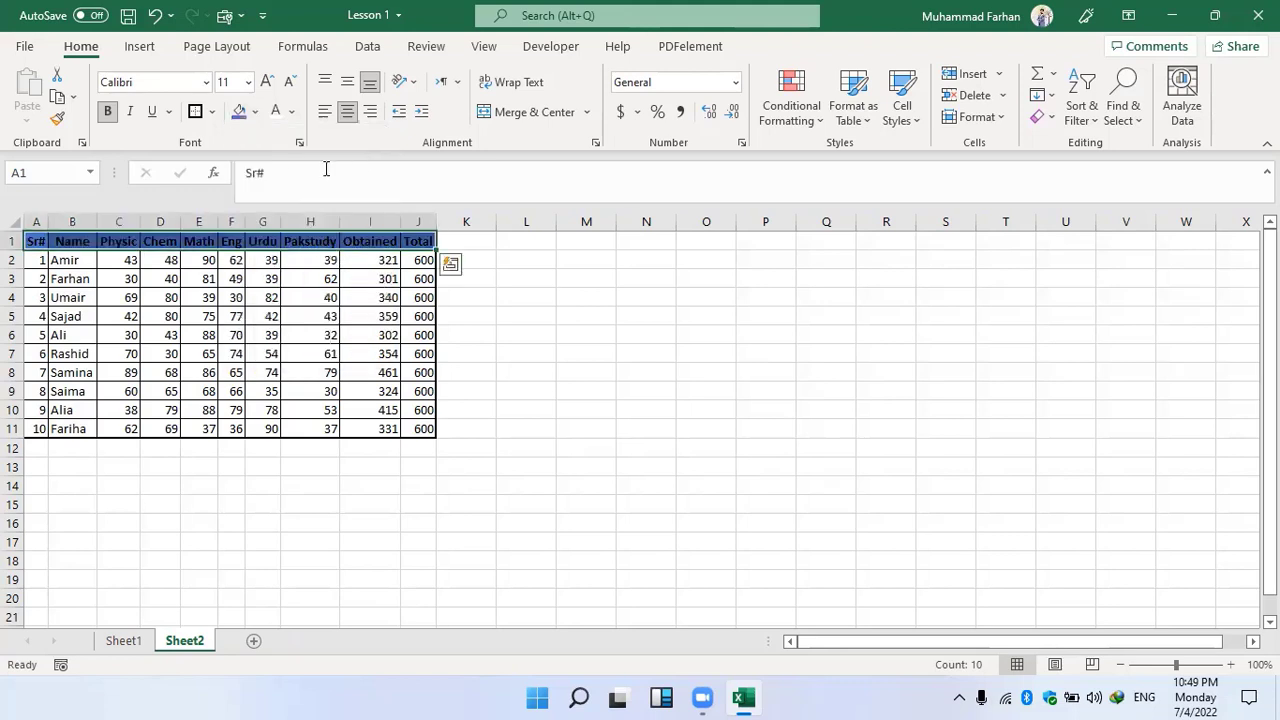
click(470, 282)
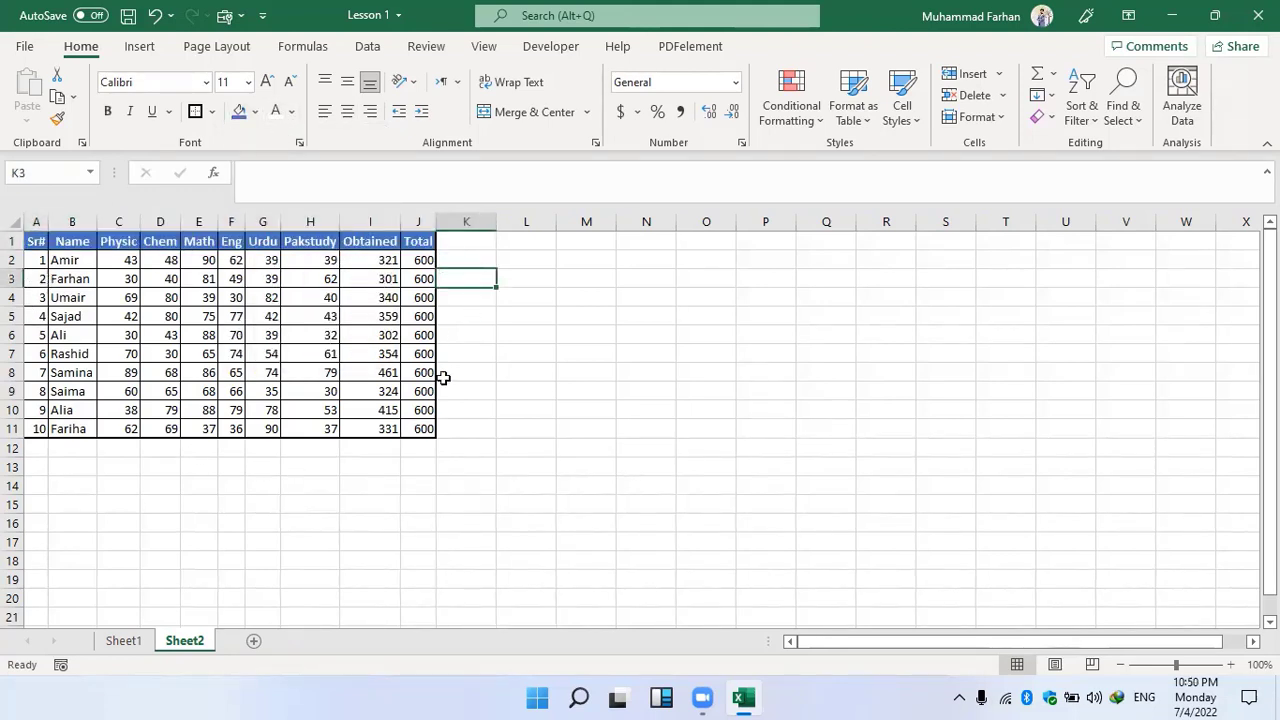